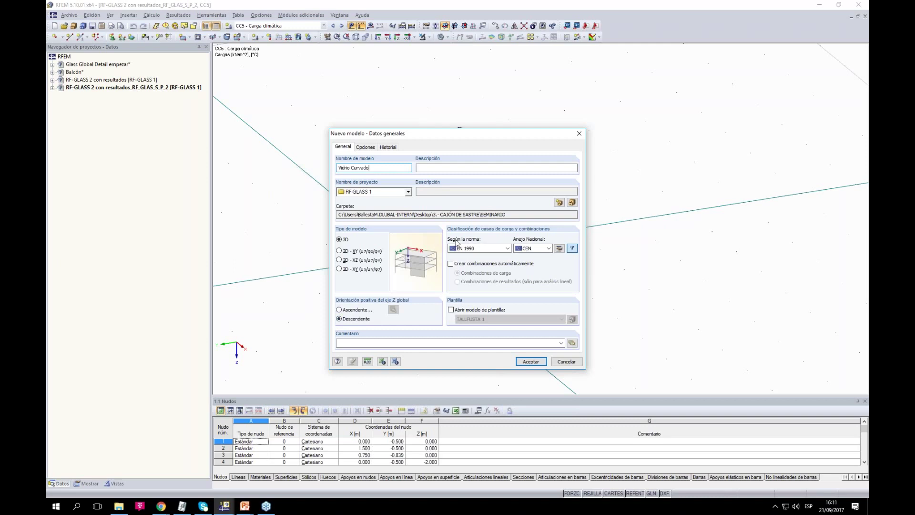
Create the 3D model Vidrio Curvado under EN 1990 with the Spanish UNE national annex and automatically created load combinations
{"action": "left_click", "coordinate": [528, 251]}
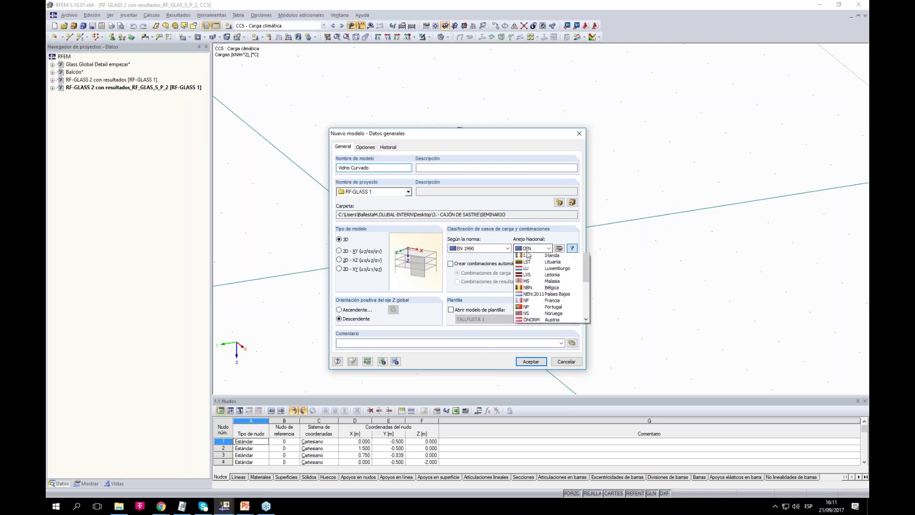
{"action": "left_click_drag", "start_coordinate": [585, 338], "coordinate": [588, 292]}
{"action": "left_click", "coordinate": [564, 257]}
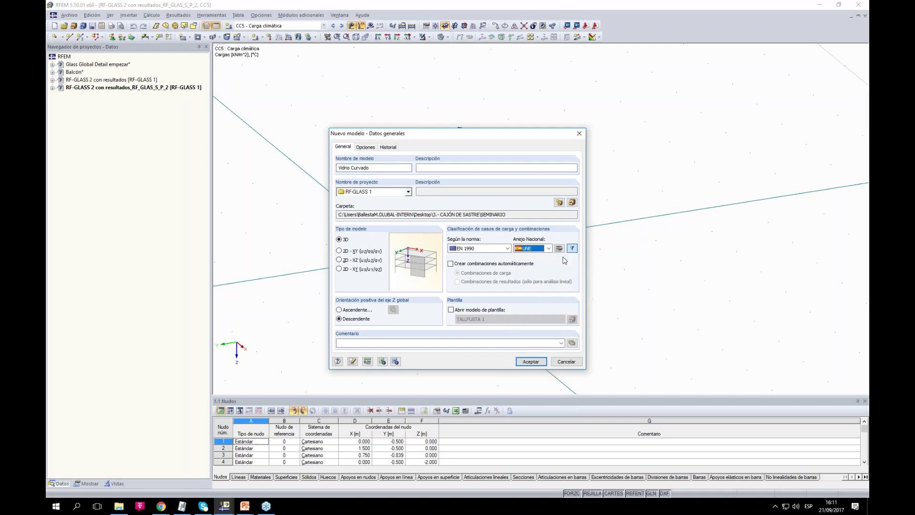
{"action": "left_click", "coordinate": [507, 248]}
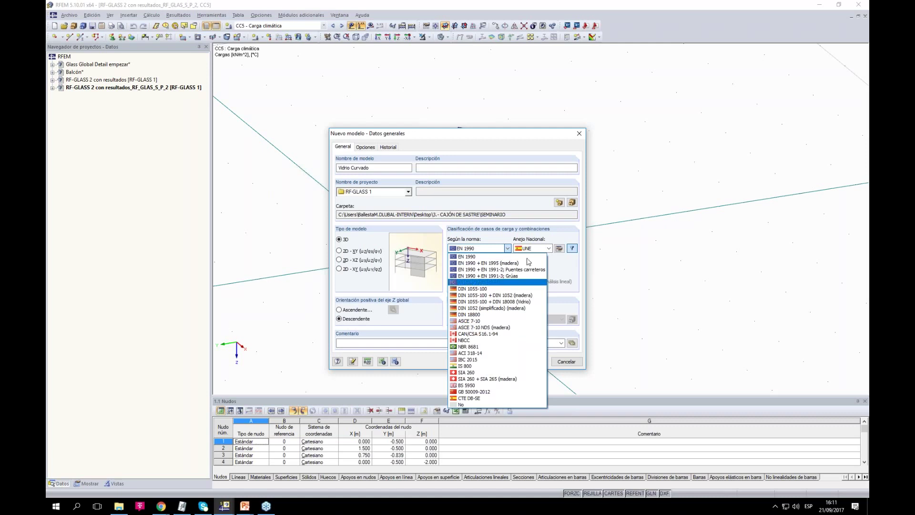
{"action": "left_click", "coordinate": [511, 232]}
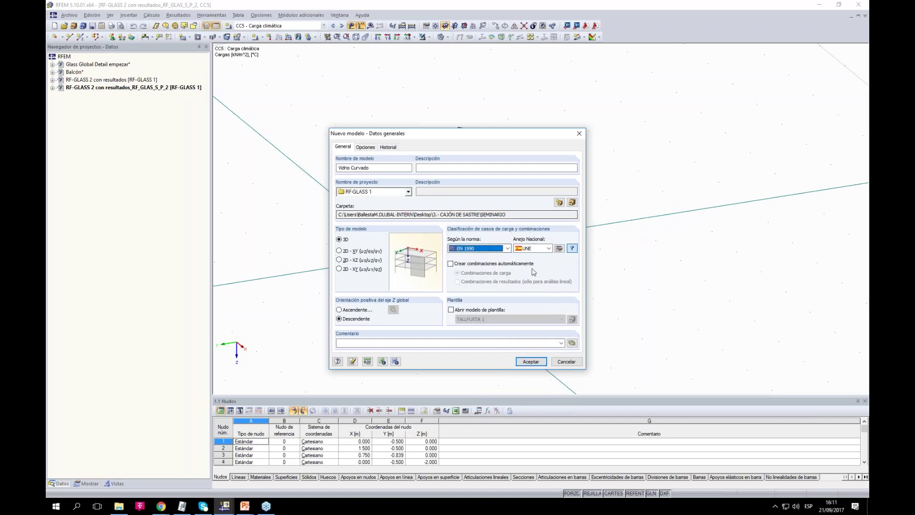
{"action": "left_click", "coordinate": [506, 248]}
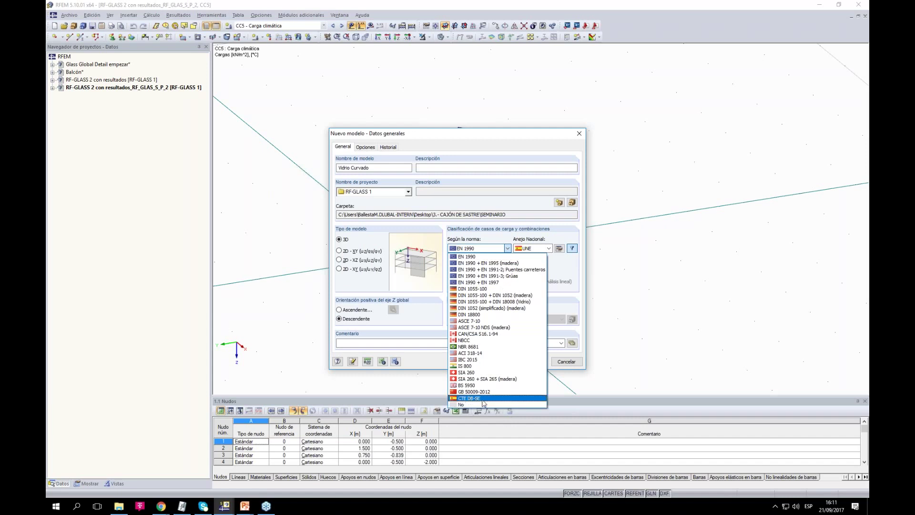
{"action": "left_click", "coordinate": [491, 233]}
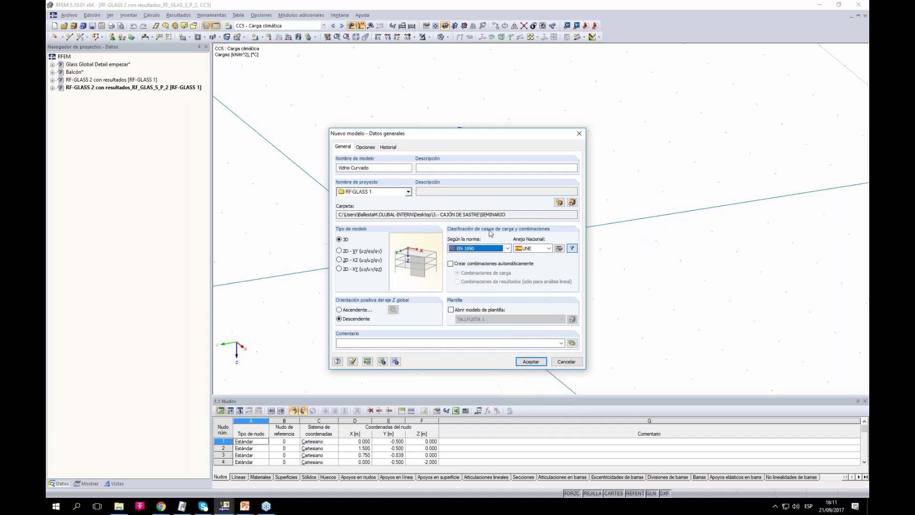
{"action": "left_click", "coordinate": [451, 264]}
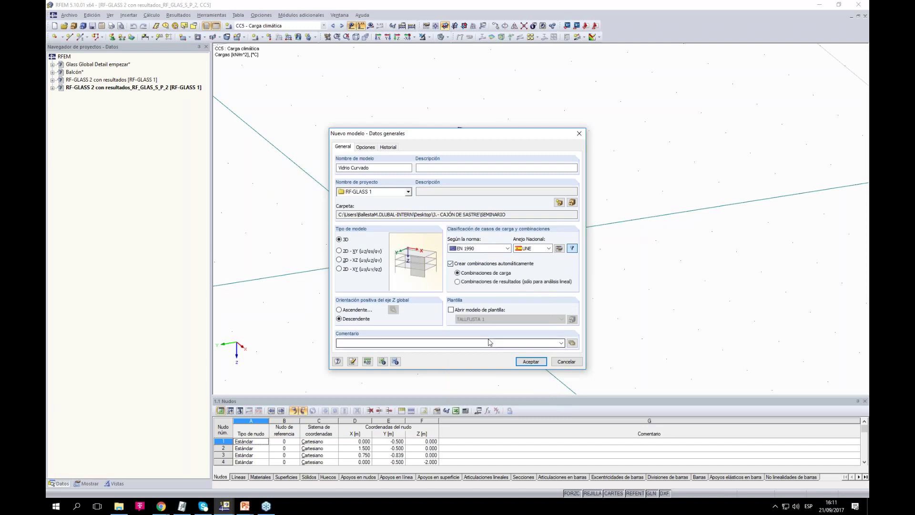
{"action": "left_click", "coordinate": [530, 361]}
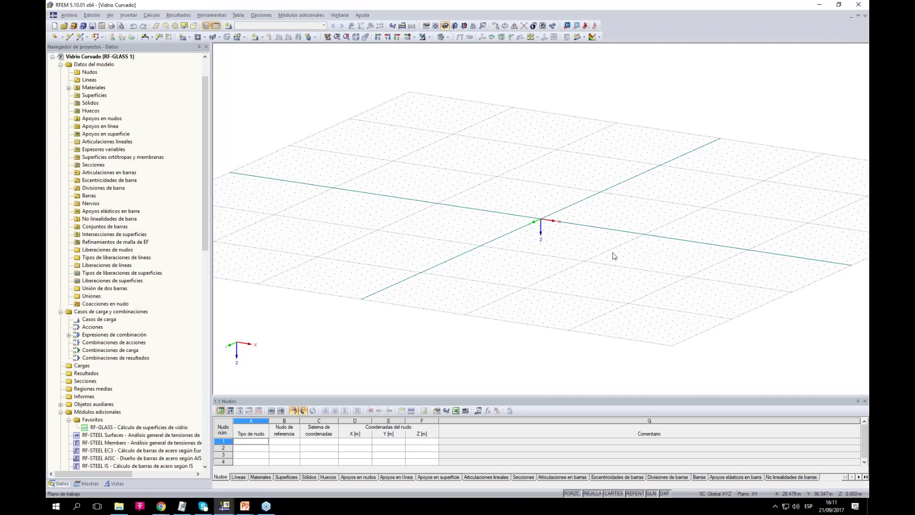
Set the work plane's grid point spacing to 0.1 m in both directions
{"action": "middle_click_drag", "start_coordinate": [711, 194], "coordinate": [550, 289], "text": "ctrl"}
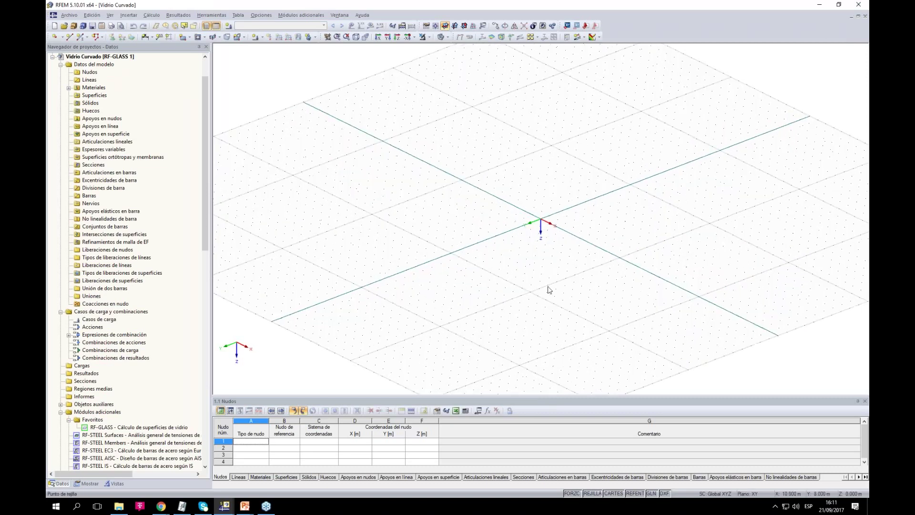
{"action": "scroll", "coordinate": [620, 232], "scroll_direction": "up", "scroll_amount": 1}
{"action": "middle_click_drag", "start_coordinate": [641, 227], "coordinate": [567, 250]}
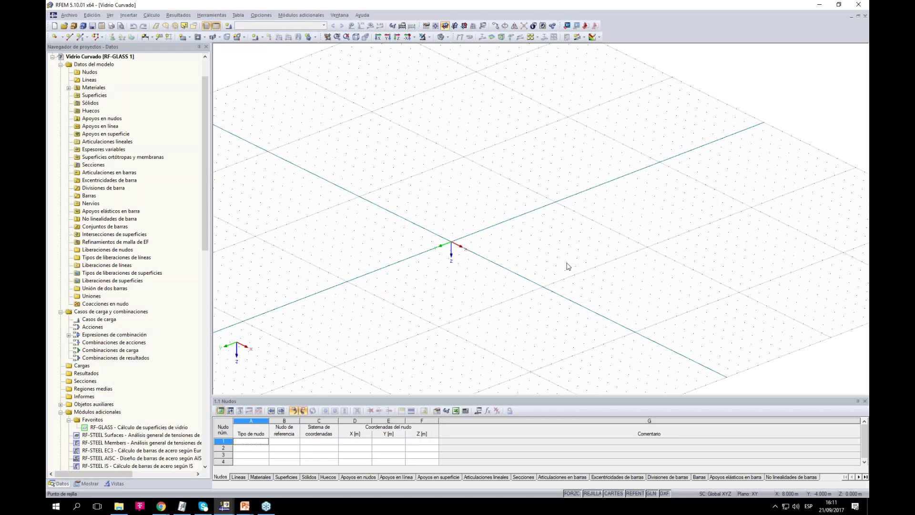
{"action": "right_click", "coordinate": [594, 493]}
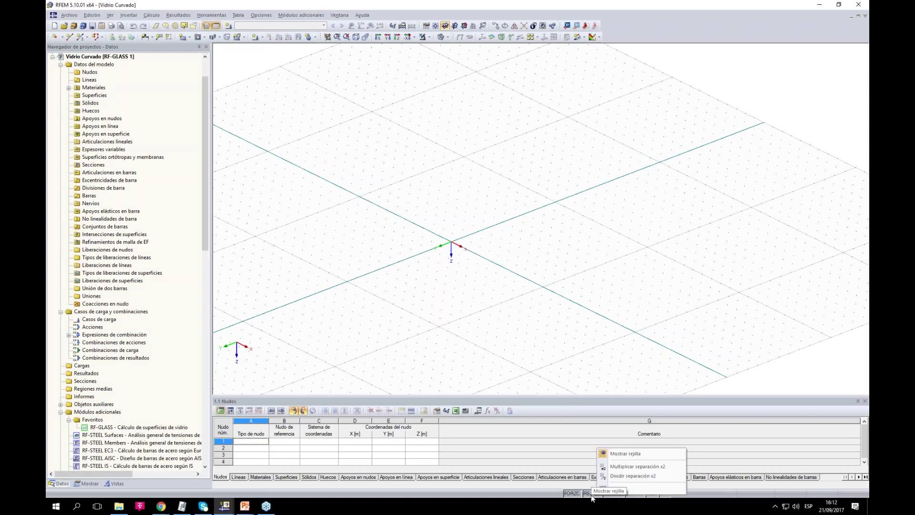
{"action": "left_click", "coordinate": [624, 491]}
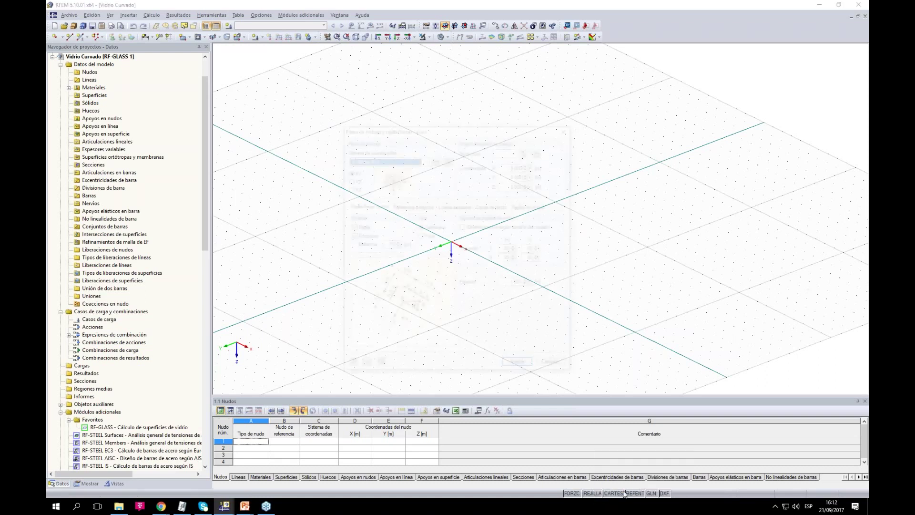
{"action": "double_click", "coordinate": [517, 283]}
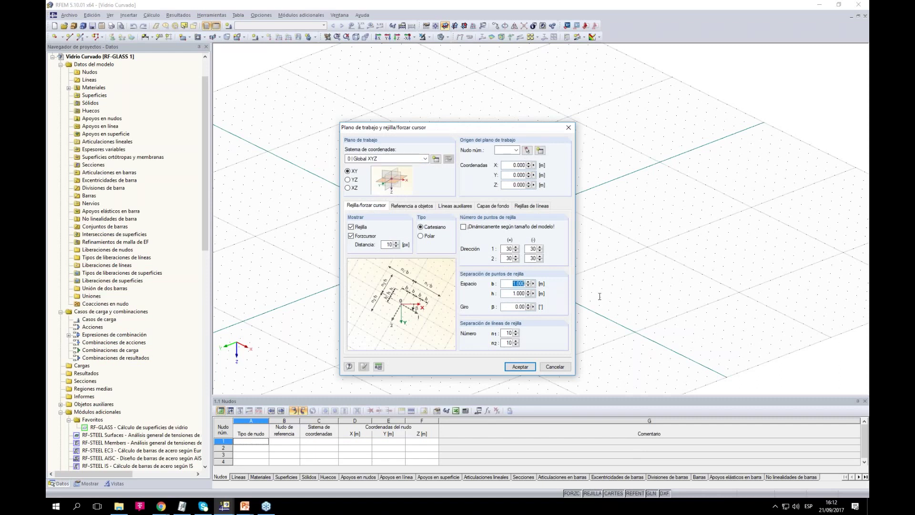
{"action": "type", "text": "0.1"}
{"action": "double_click", "coordinate": [520, 293]}
{"action": "type", "text": "0.1"}
{"action": "left_click", "coordinate": [519, 367]}
Draw an arc from (0, -0.2, 0) to (1.5, -0.2, 0) m with a 1 m radius and inverted orientation
{"action": "scroll", "coordinate": [460, 243], "scroll_direction": "up", "scroll_amount": 5}
{"action": "scroll", "coordinate": [460, 243], "scroll_direction": "up", "scroll_amount": 3}
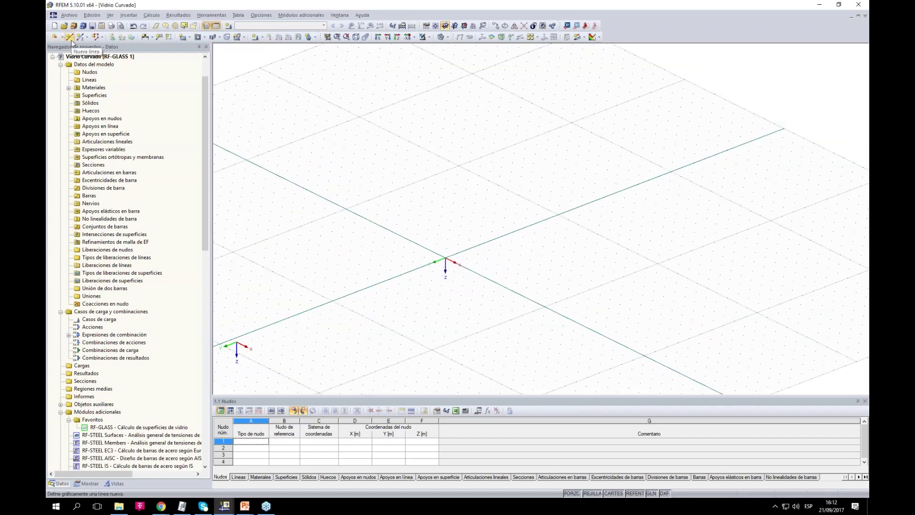
{"action": "left_click", "coordinate": [71, 40]}
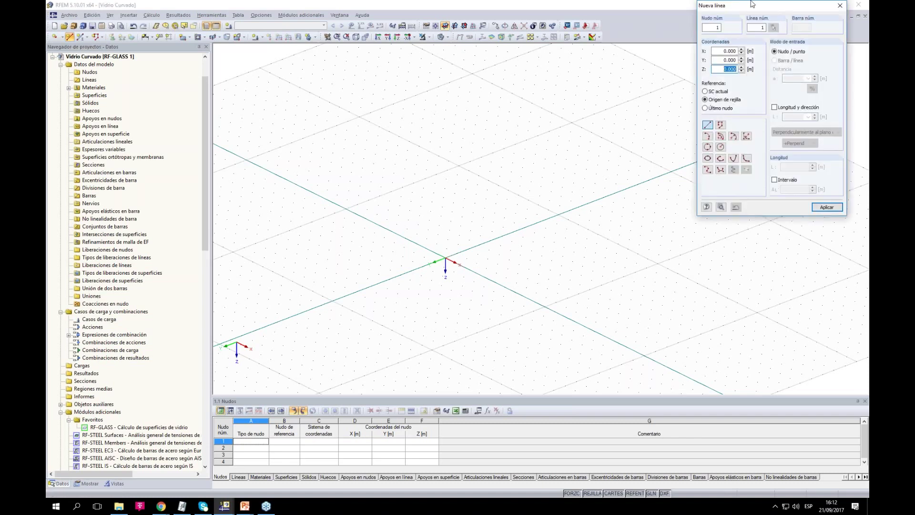
{"action": "left_click_drag", "start_coordinate": [771, 8], "coordinate": [296, 55]}
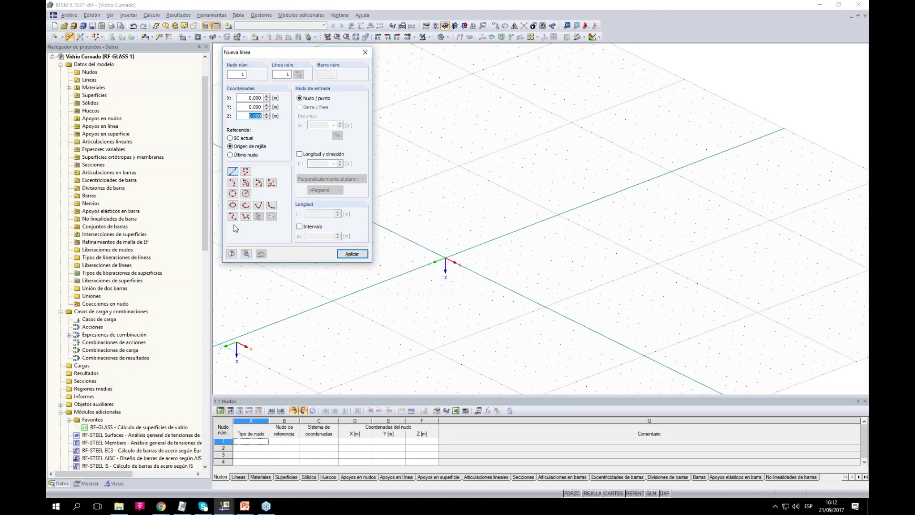
{"action": "left_click_drag", "start_coordinate": [297, 55], "coordinate": [293, 56]}
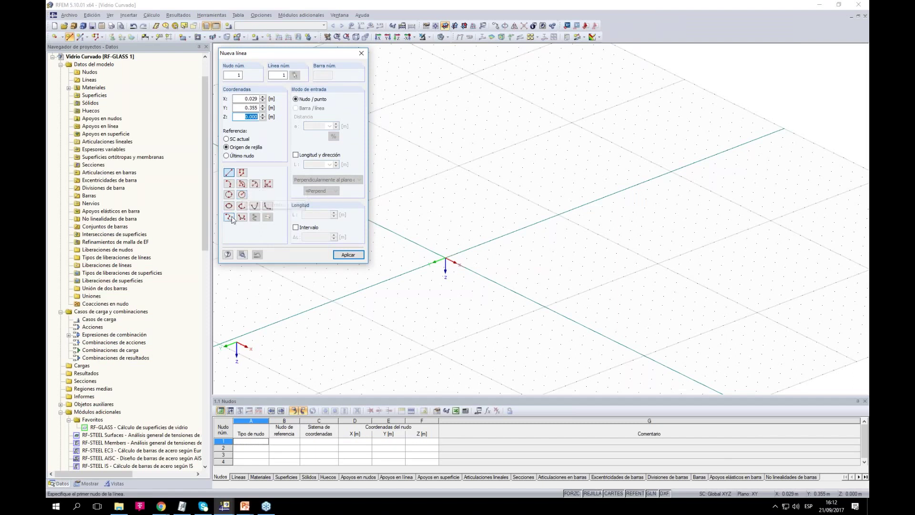
{"action": "left_click", "coordinate": [255, 185]}
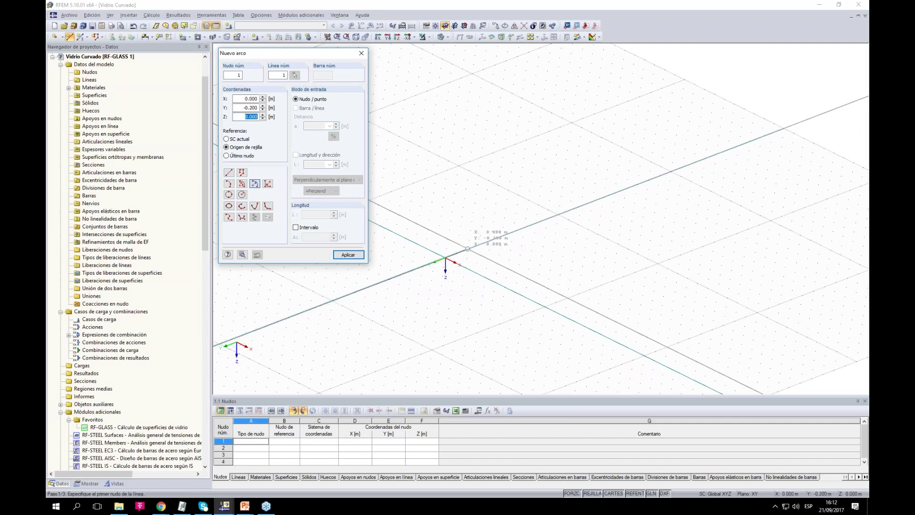
{"action": "left_click", "coordinate": [467, 248]}
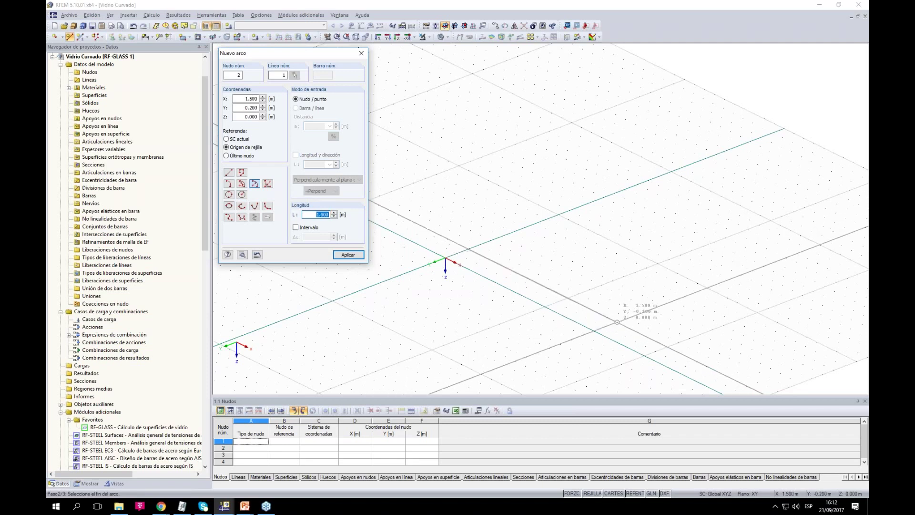
{"action": "left_click", "coordinate": [617, 323]}
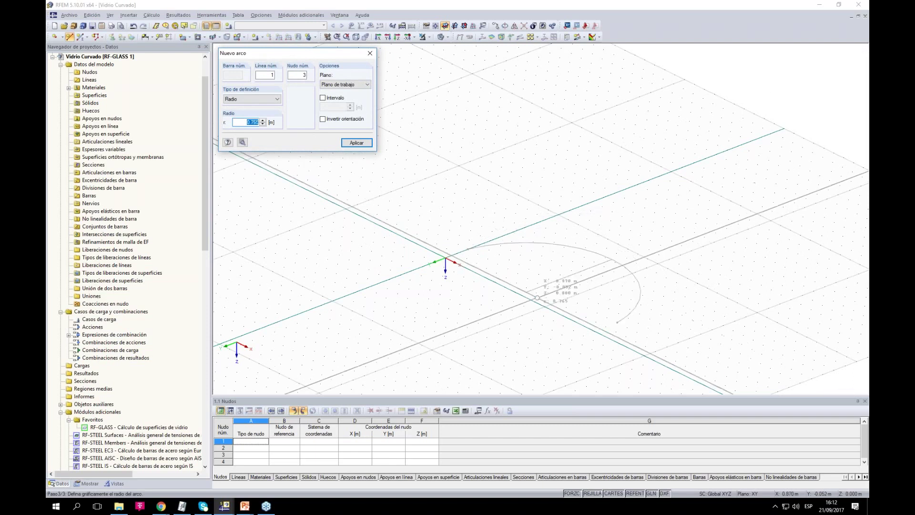
{"action": "left_click", "coordinate": [323, 119]}
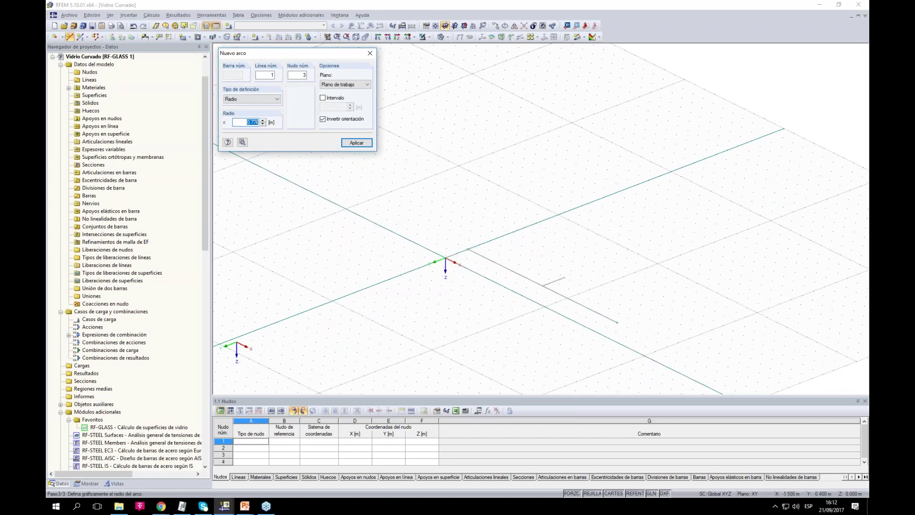
{"action": "type", "text": "1"}
{"action": "key", "text": "Return"}
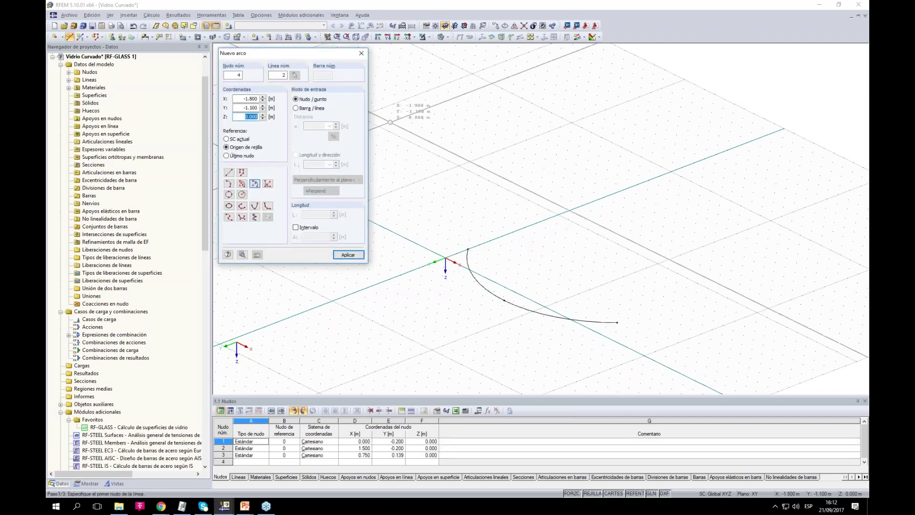
{"action": "key", "text": "Escape"}
Mirror the arc without a copy about the X-Z parallel plane through its start node at Y = -0.2 m
{"action": "left_click_drag", "start_coordinate": [420, 201], "coordinate": [657, 364]}
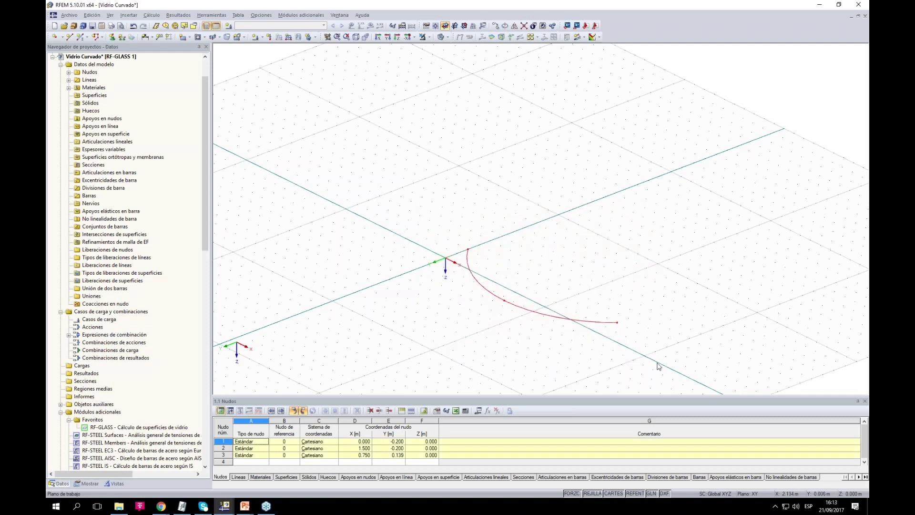
{"action": "left_click", "coordinate": [515, 26]}
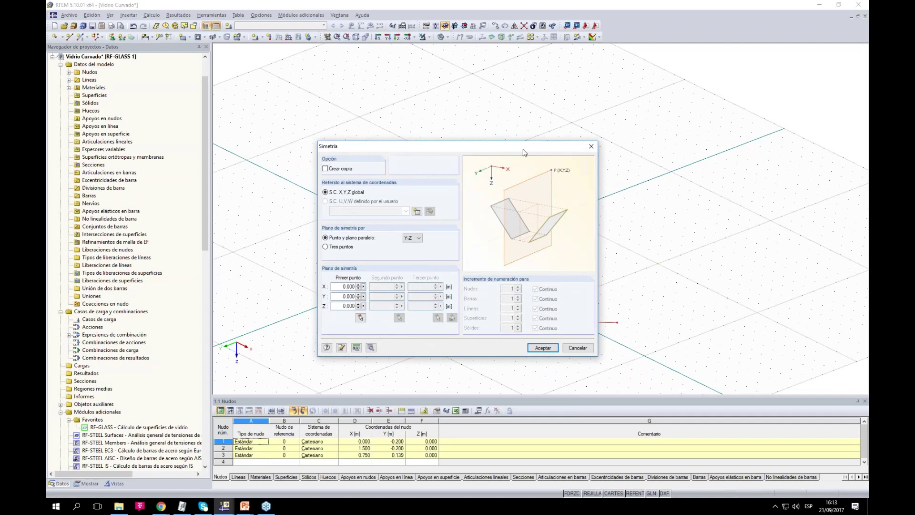
{"action": "left_click_drag", "start_coordinate": [524, 149], "coordinate": [368, 65]}
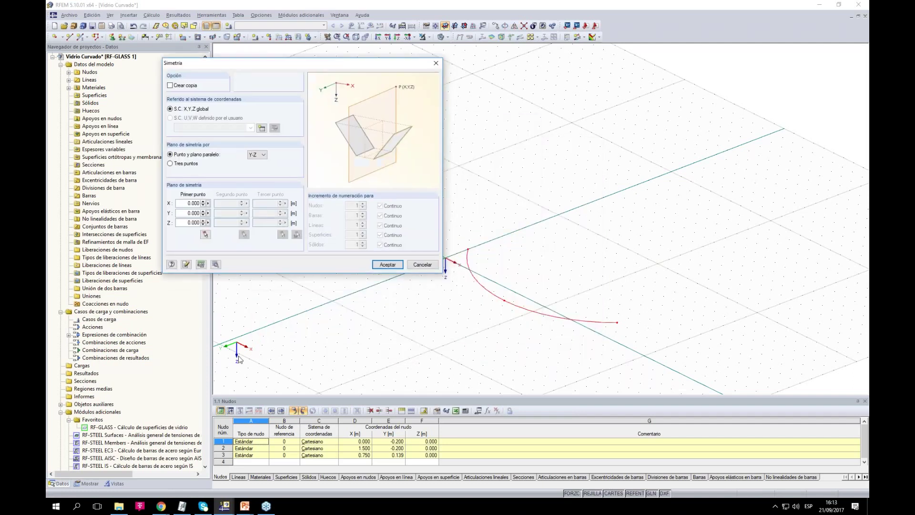
{"action": "left_click", "coordinate": [257, 154]}
{"action": "left_click", "coordinate": [255, 169]}
{"action": "left_click", "coordinate": [206, 234]}
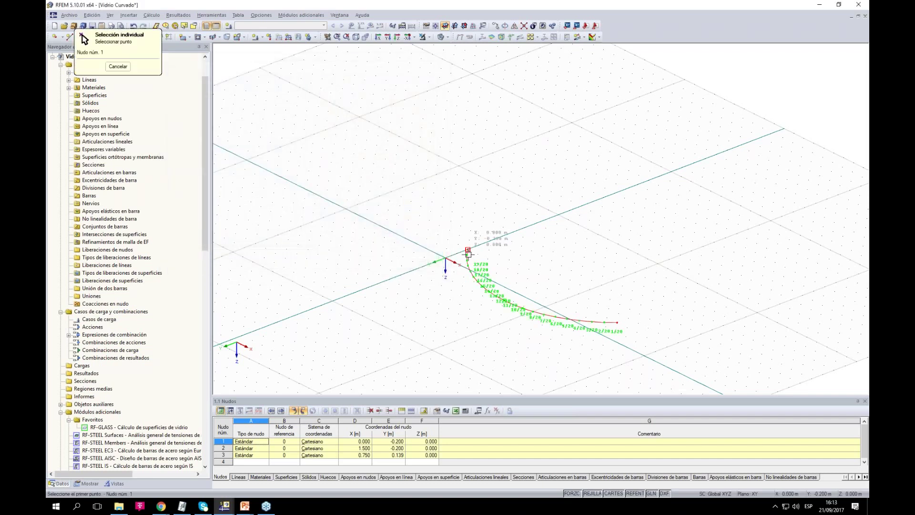
{"action": "left_click", "coordinate": [467, 249]}
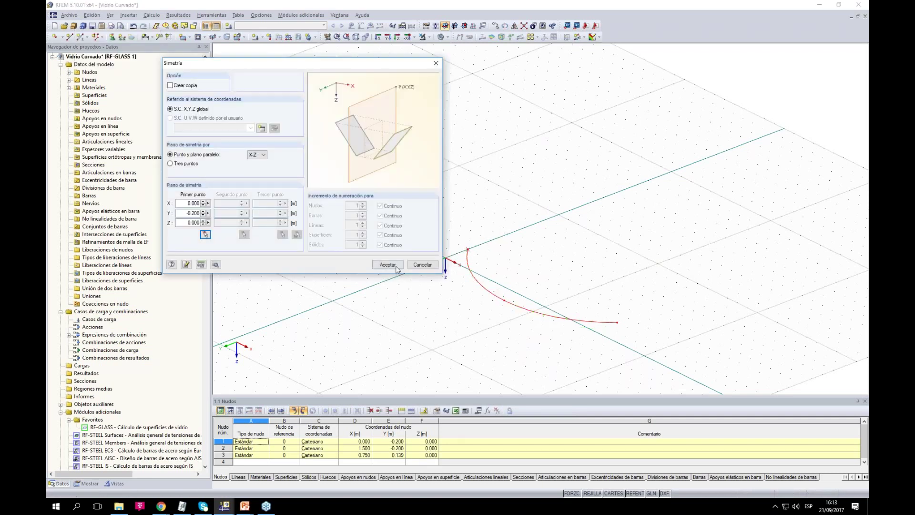
{"action": "left_click", "coordinate": [379, 263]}
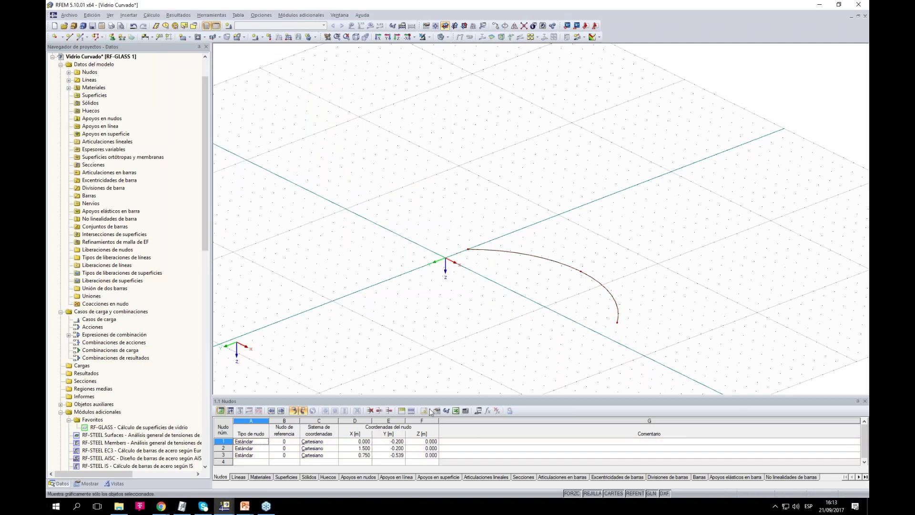
Extrude the arc into a surface 2 m high in the global -Z direction
{"action": "right_click", "coordinate": [617, 303]}
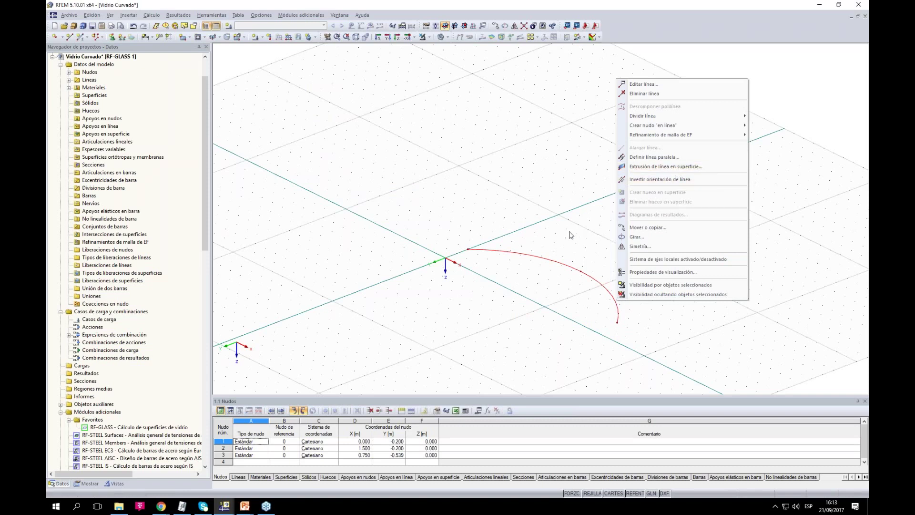
{"action": "left_click", "coordinate": [563, 242]}
{"action": "right_click", "coordinate": [549, 259]}
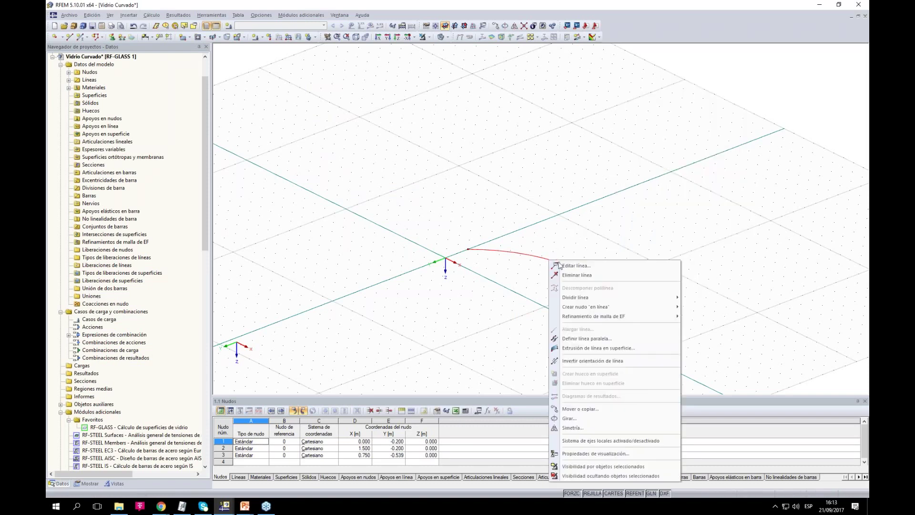
{"action": "left_click", "coordinate": [614, 349]}
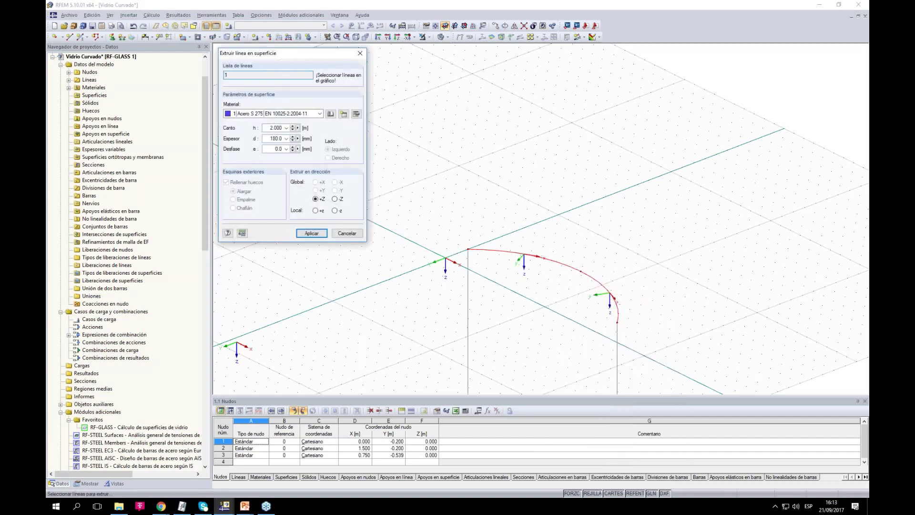
{"action": "left_click", "coordinate": [335, 199]}
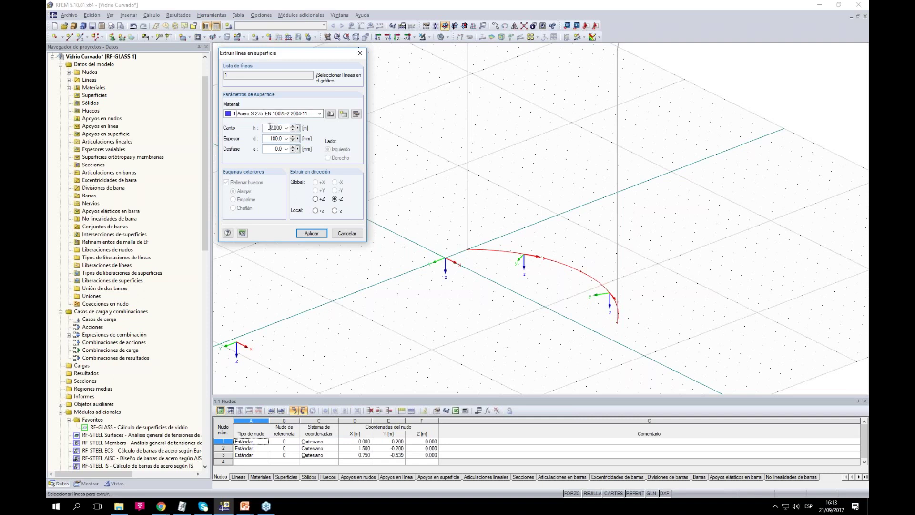
{"action": "scroll", "coordinate": [520, 324], "scroll_direction": "down", "scroll_amount": 3}
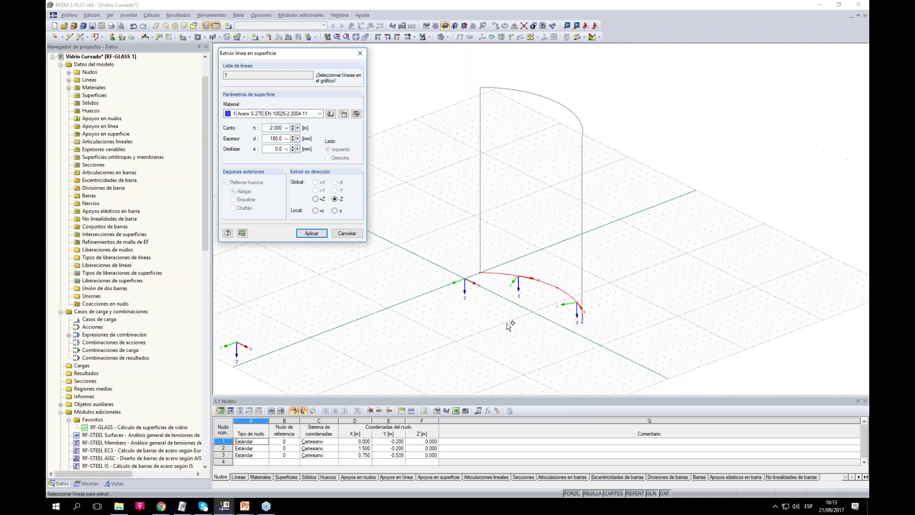
{"action": "middle_click_drag", "start_coordinate": [508, 291], "coordinate": [535, 292], "text": "ctrl"}
{"action": "left_click", "coordinate": [311, 233]}
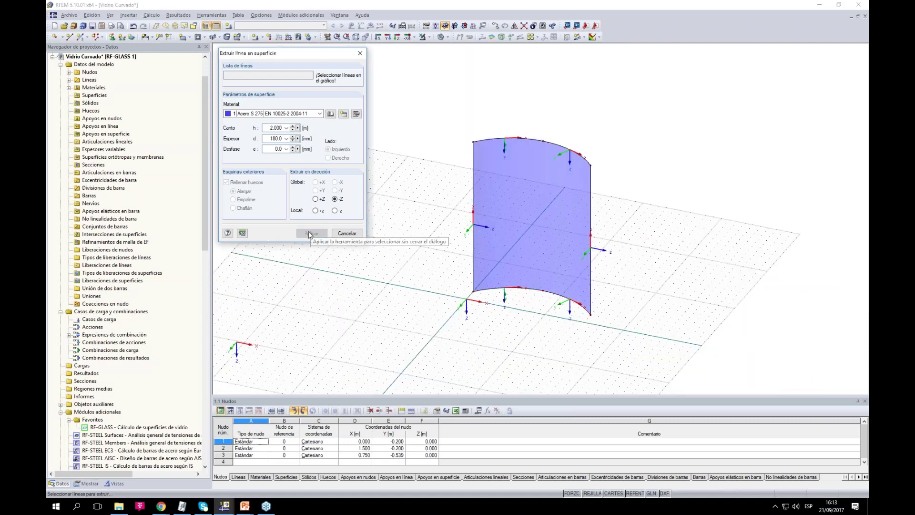
{"action": "left_click", "coordinate": [347, 233]}
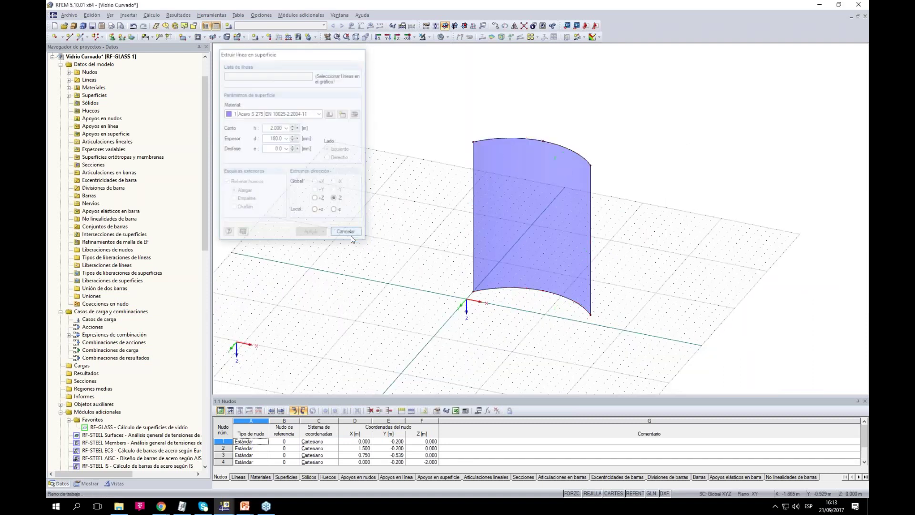
Create load case CC1 named Carga Muerta with the Permanente action category and self-weight active in Z
{"action": "middle_click_drag", "start_coordinate": [658, 305], "coordinate": [591, 305], "text": "ctrl"}
{"action": "scroll", "coordinate": [608, 295], "scroll_direction": "up", "scroll_amount": 2}
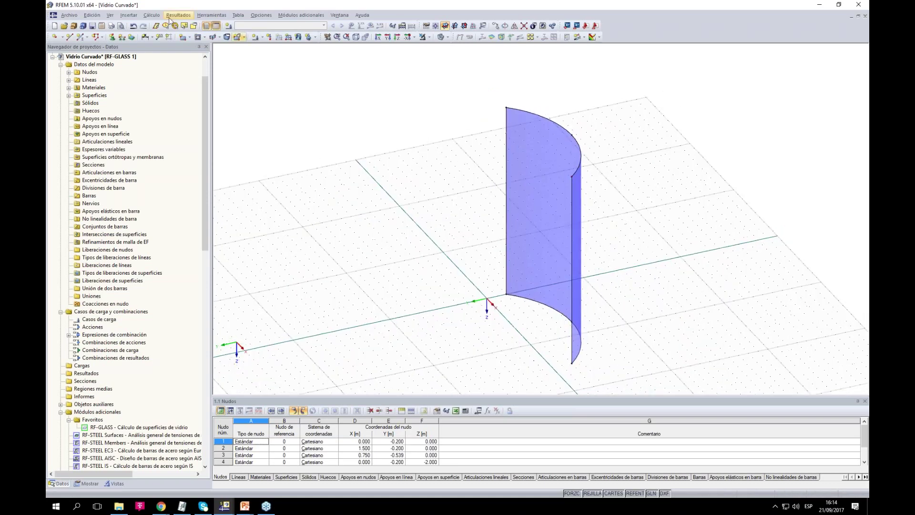
{"action": "left_click", "coordinate": [262, 38]}
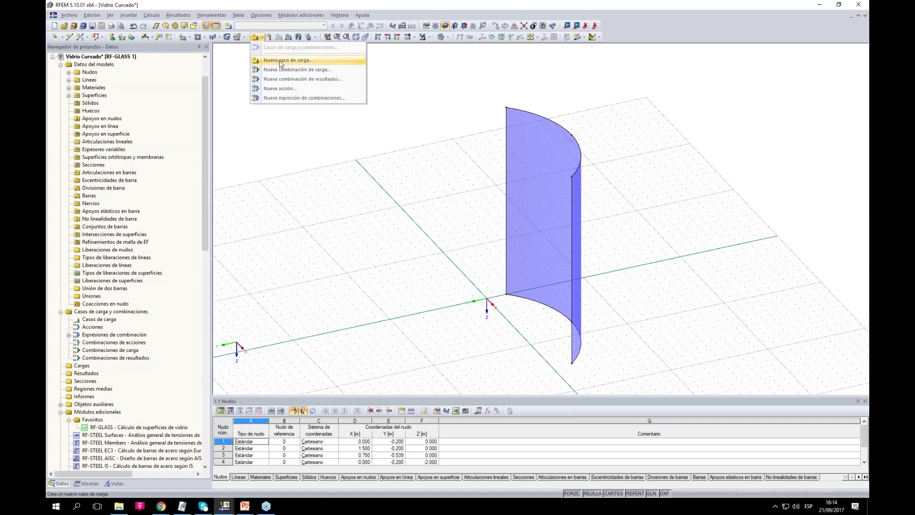
{"action": "right_click", "coordinate": [91, 320]}
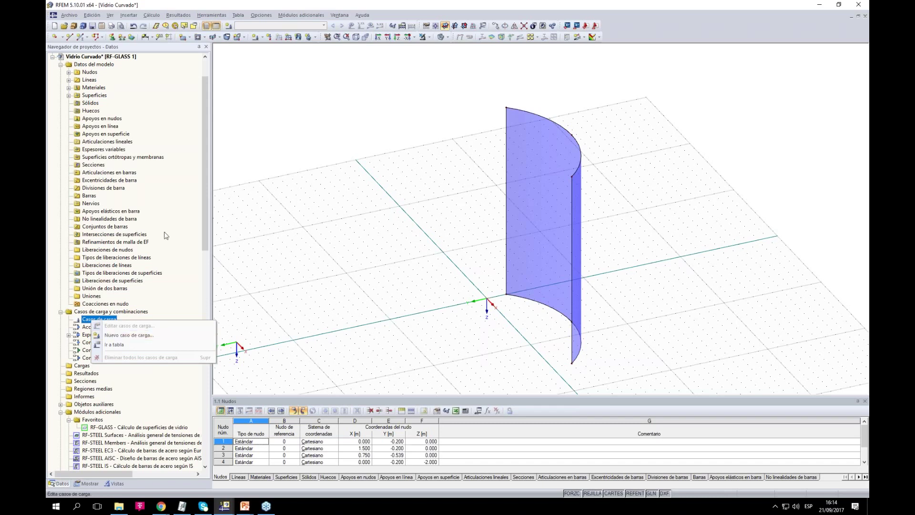
{"action": "left_click", "coordinate": [262, 37]}
{"action": "left_click", "coordinate": [262, 38]}
{"action": "left_click", "coordinate": [276, 61]}
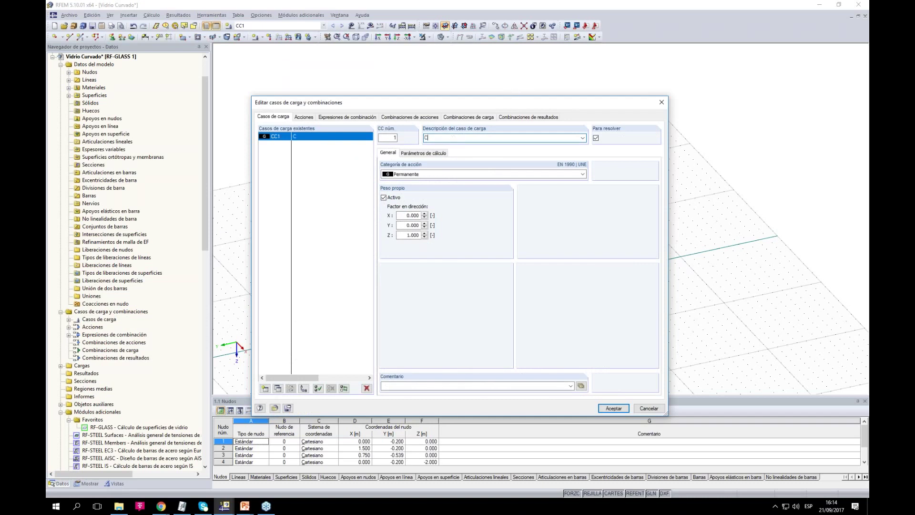
{"action": "type", "text": "Carga MU"}
Add load cases CC2 Viento Presión and CC3 Viento Succión, both with the Viento action category
{"action": "left_click", "coordinate": [265, 387]}
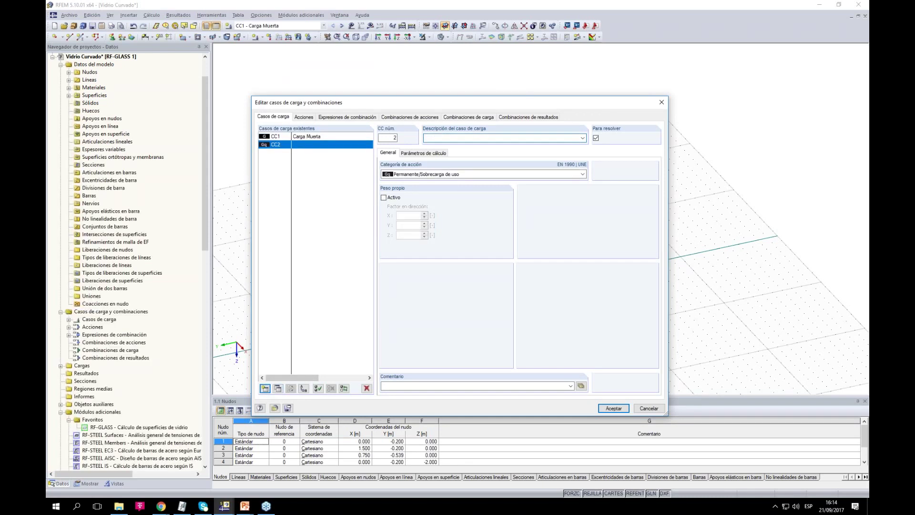
{"action": "left_click", "coordinate": [465, 175]}
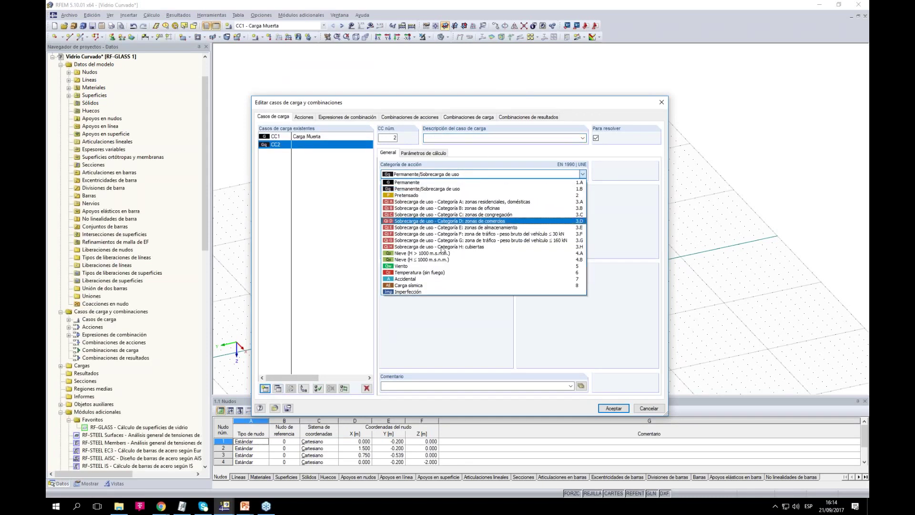
{"action": "left_click", "coordinate": [442, 260]}
{"action": "type", "text": "Viento Presión"}
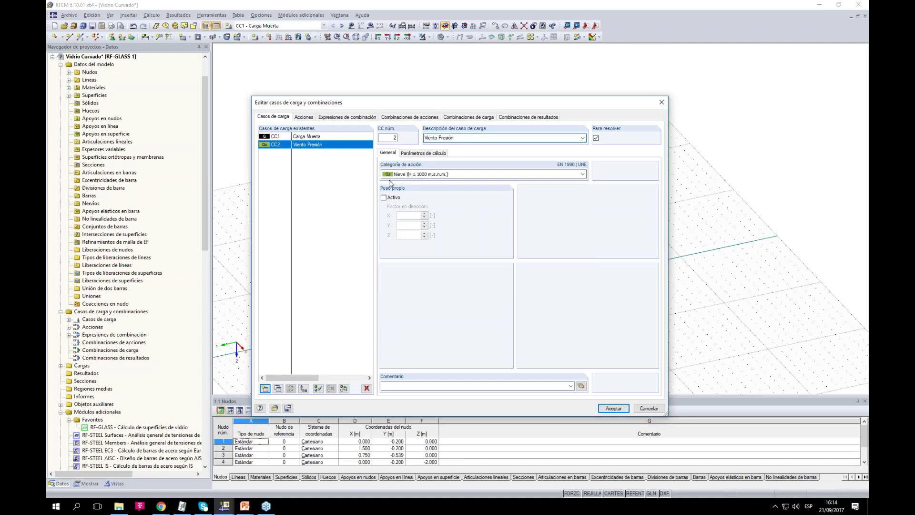
{"action": "left_click", "coordinate": [431, 176]}
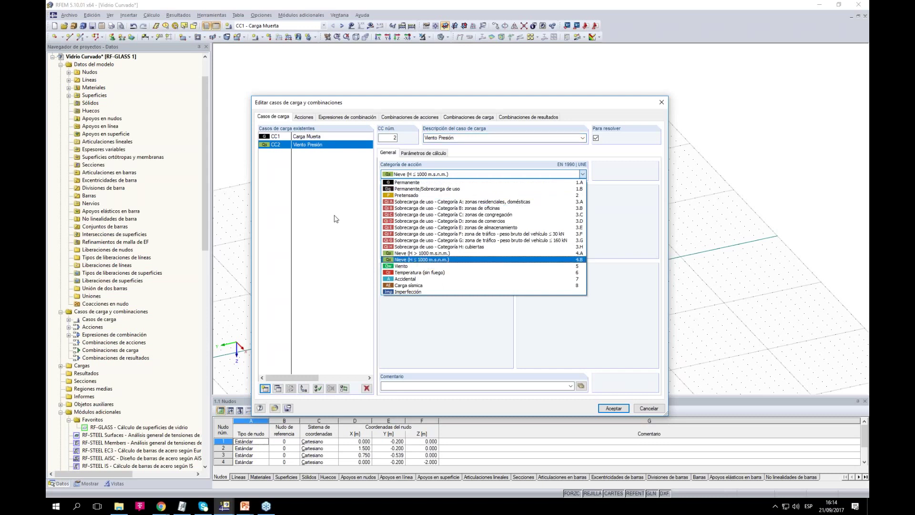
{"action": "left_click", "coordinate": [397, 266]}
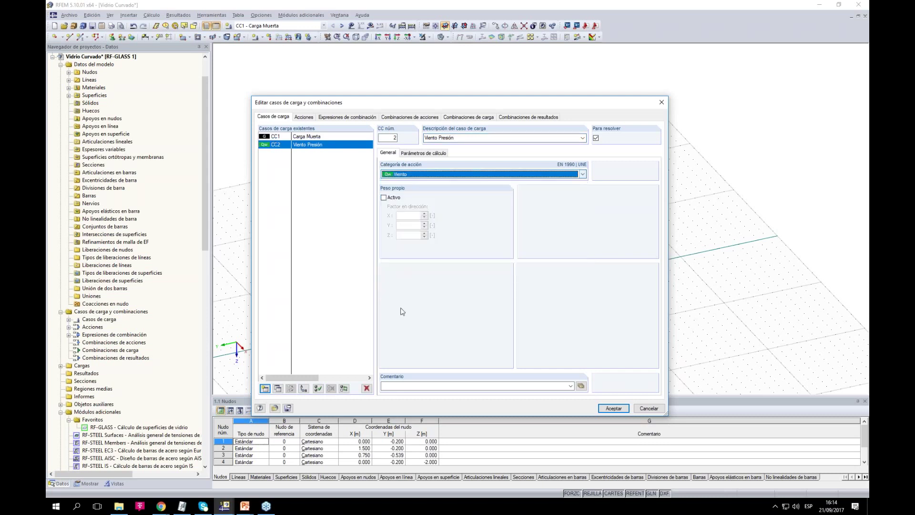
{"action": "left_click", "coordinate": [266, 389]}
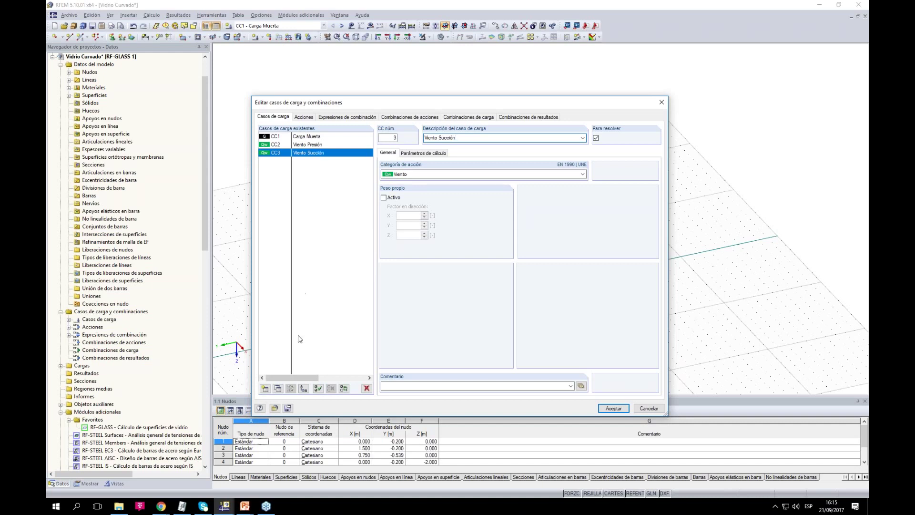
Add load case CC4 named Sbu with the action category Sobrecarga de uso - Categoría A: zonas residenciales, domésticas
{"action": "left_click", "coordinate": [265, 389]}
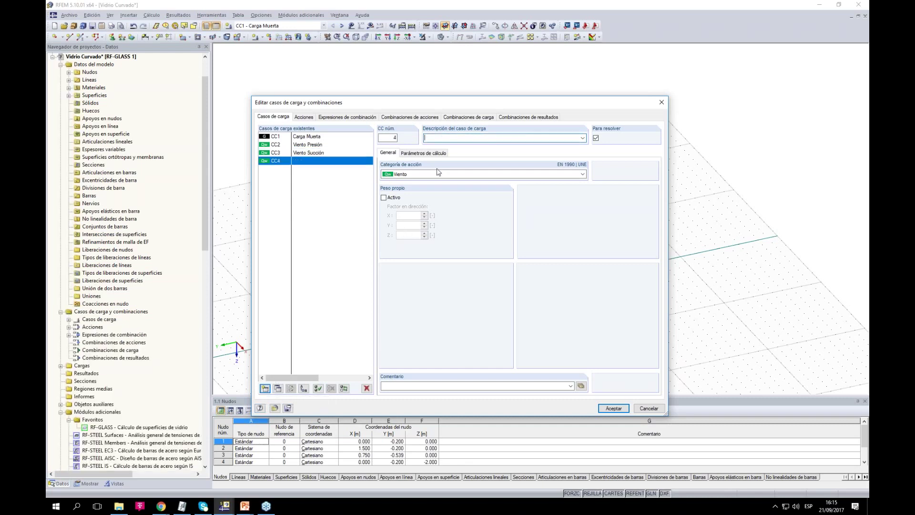
{"action": "left_click", "coordinate": [582, 174]}
{"action": "left_click", "coordinate": [479, 202]}
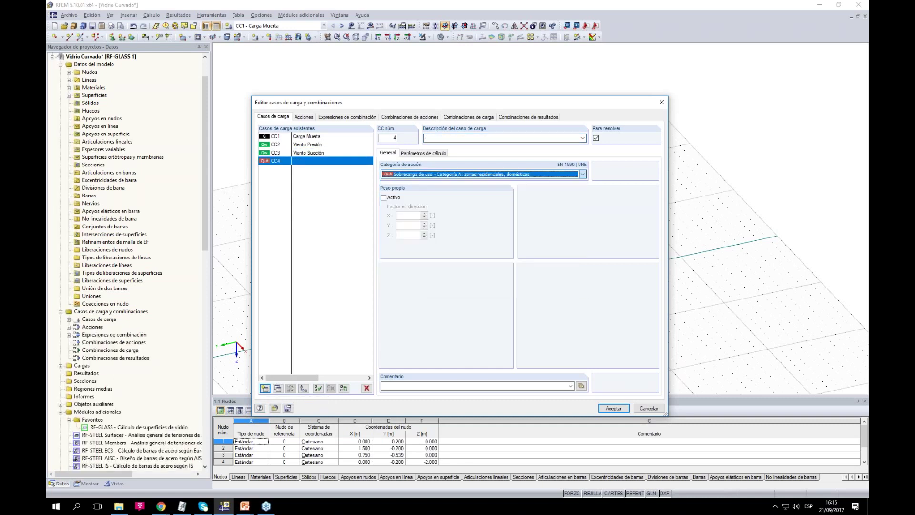
{"action": "left_click", "coordinate": [470, 139]}
{"action": "type", "text": "Sbu"}
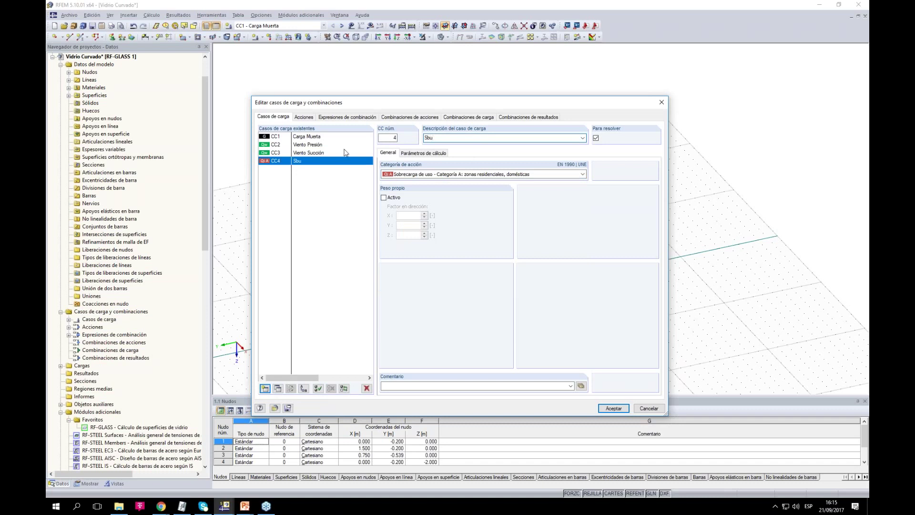
Review the load cases assigned to the Permanente, Viento and Sobrecarga de uso actions and the ELU and ELS combination expressions
{"action": "left_click", "coordinate": [306, 153]}
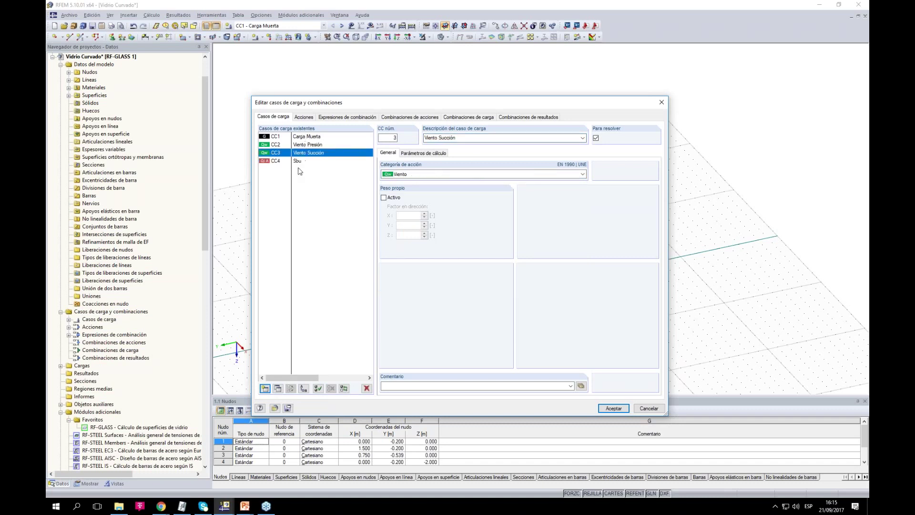
{"action": "left_click", "coordinate": [304, 117]}
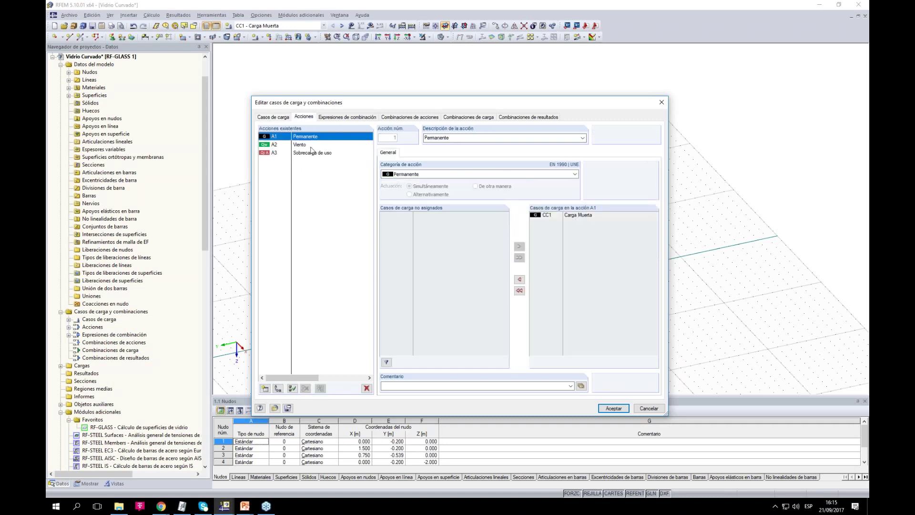
{"action": "left_click", "coordinate": [301, 143]}
{"action": "left_click", "coordinate": [316, 137]}
{"action": "left_click", "coordinate": [311, 145]}
{"action": "left_click", "coordinate": [306, 152]}
{"action": "left_click", "coordinate": [347, 117]}
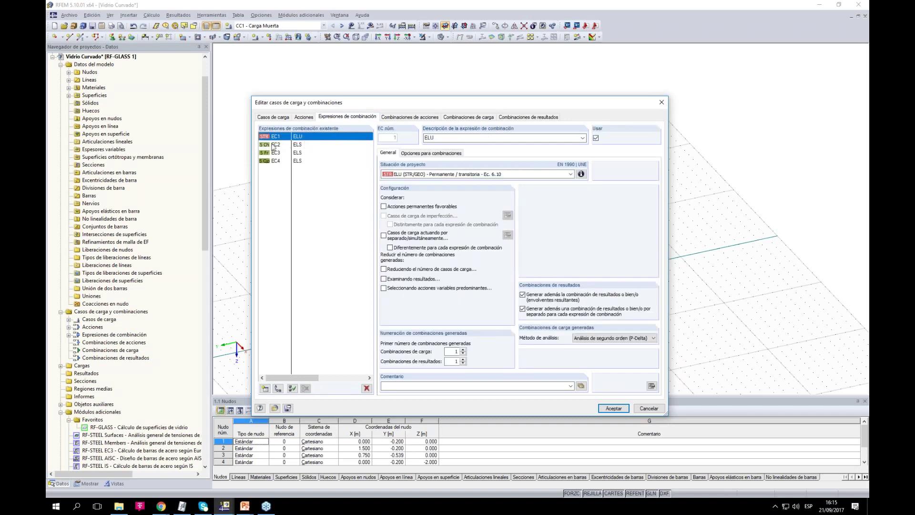
{"action": "left_click", "coordinate": [274, 148]}
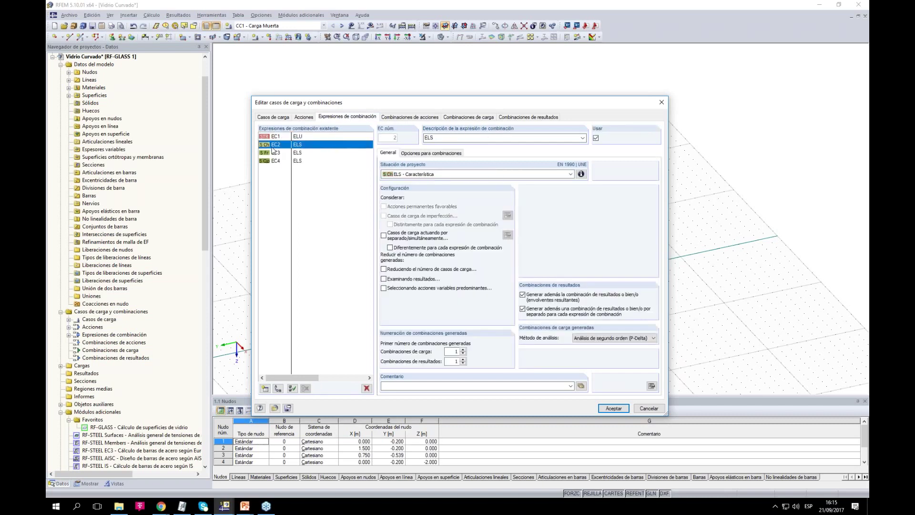
{"action": "left_click", "coordinate": [274, 137]}
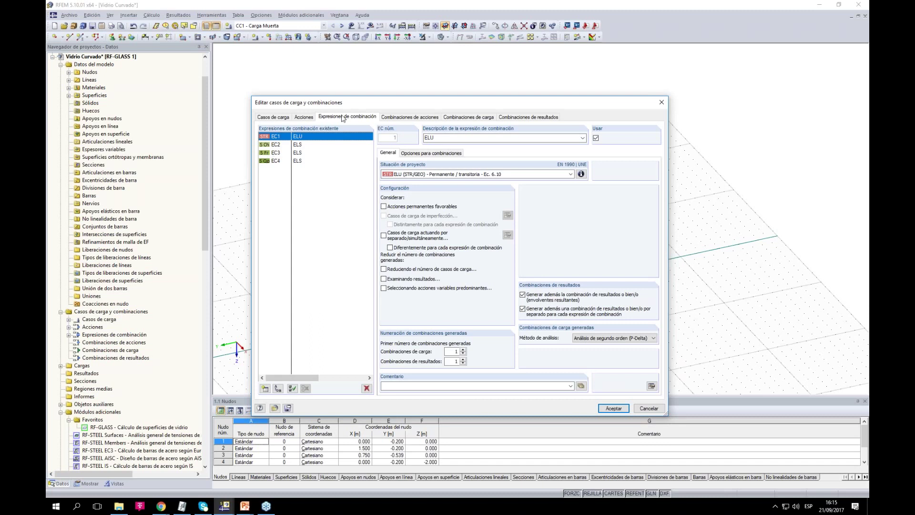
Generate the action, load and result combinations, check them, and accept the load case and combination settings
{"action": "left_click", "coordinate": [407, 117]}
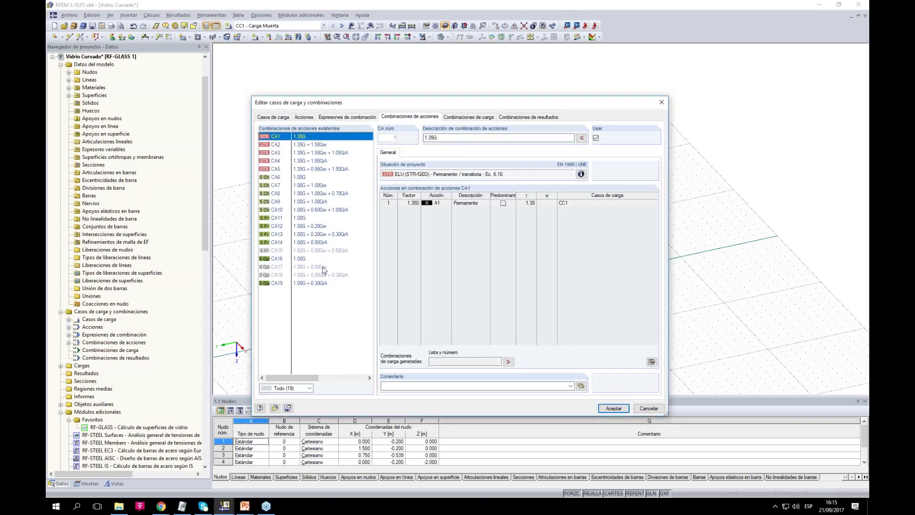
{"action": "left_click", "coordinate": [469, 117]}
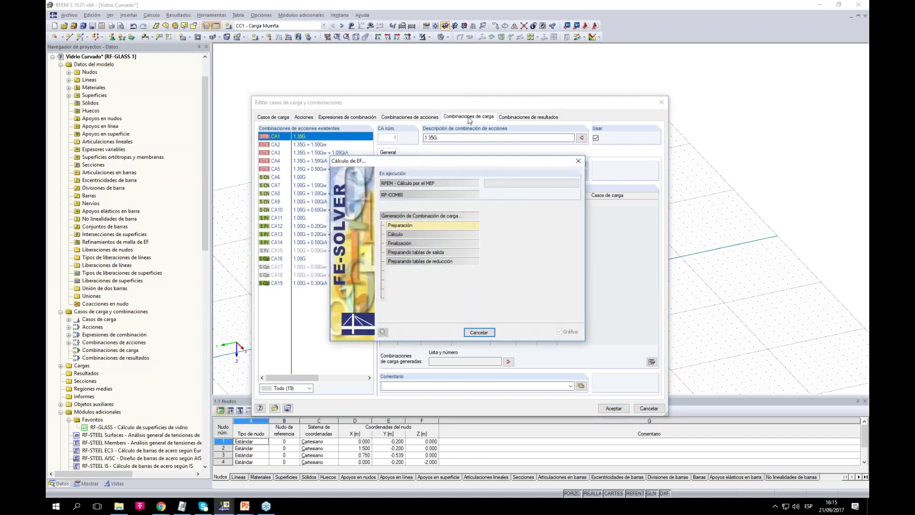
{"action": "left_click", "coordinate": [398, 118]}
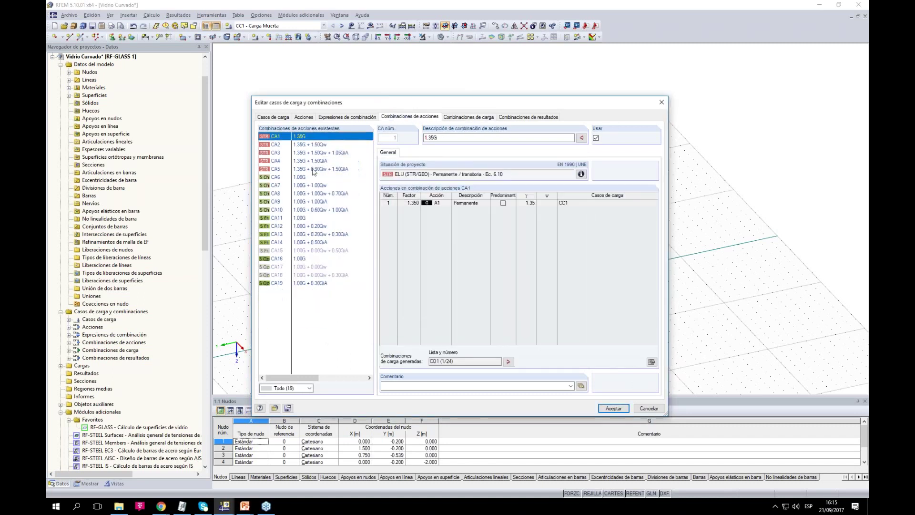
{"action": "left_click", "coordinate": [309, 144]}
{"action": "left_click", "coordinate": [309, 153]}
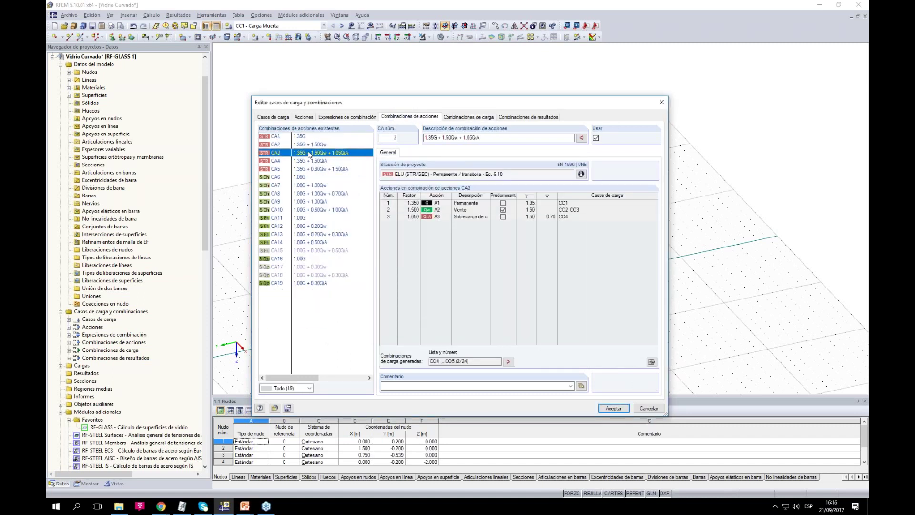
{"action": "left_click", "coordinate": [454, 119]}
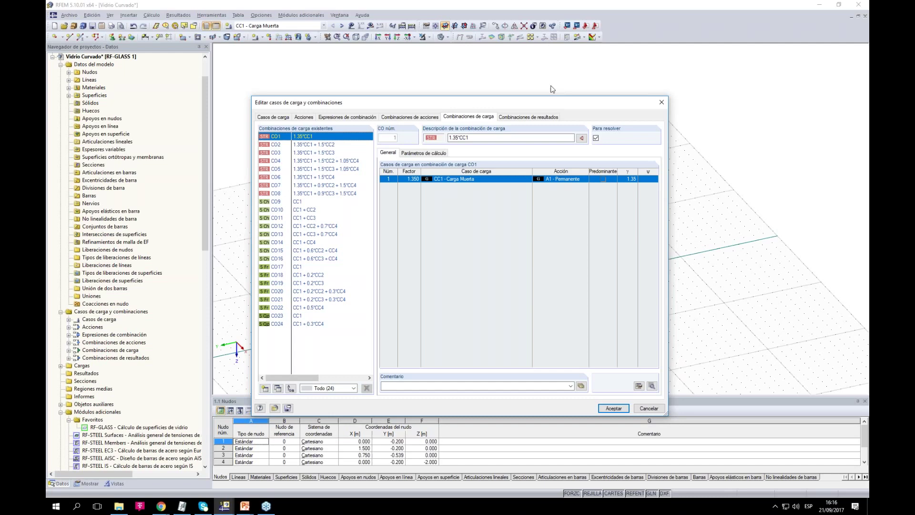
{"action": "left_click", "coordinate": [528, 117]}
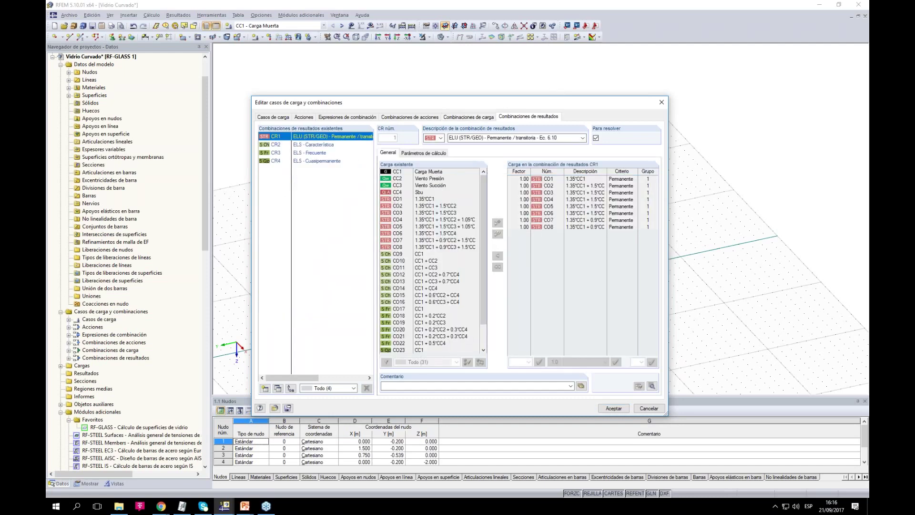
{"action": "left_click", "coordinate": [613, 408]}
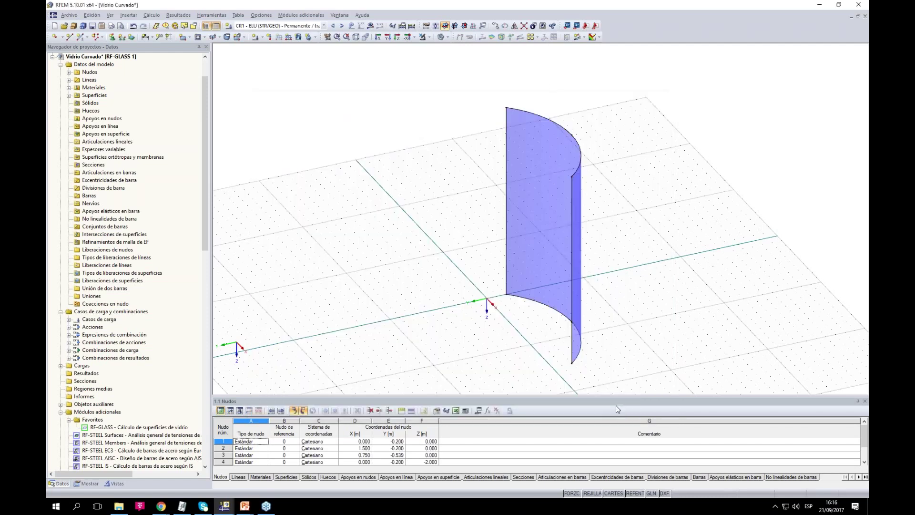
Make CC2 - Viento Presión the active load case
{"action": "middle_click_drag", "start_coordinate": [632, 303], "coordinate": [609, 270], "text": "ctrl"}
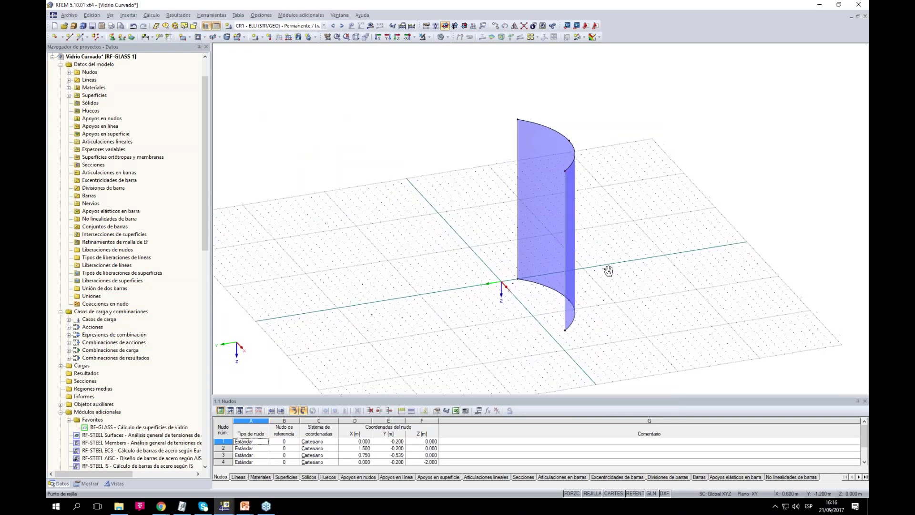
{"action": "left_click", "coordinate": [324, 26]}
{"action": "scroll", "coordinate": [363, 157], "scroll_direction": "up", "scroll_amount": 2}
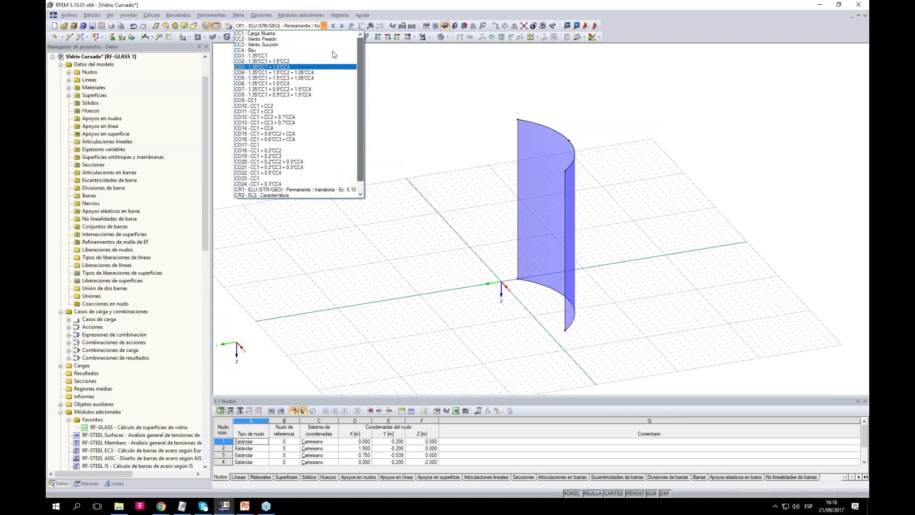
{"action": "left_click", "coordinate": [257, 39]}
{"action": "middle_click_drag", "start_coordinate": [653, 280], "coordinate": [648, 282], "text": "ctrl"}
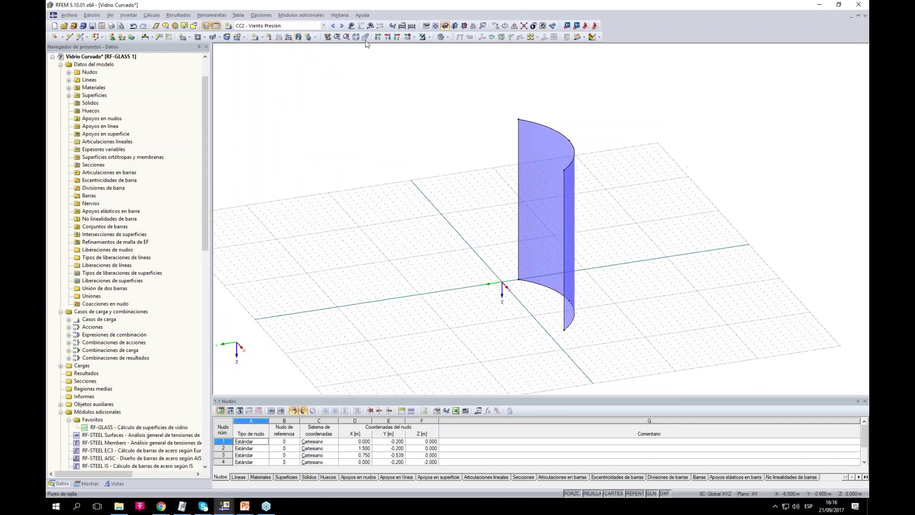
{"action": "left_click", "coordinate": [300, 37]}
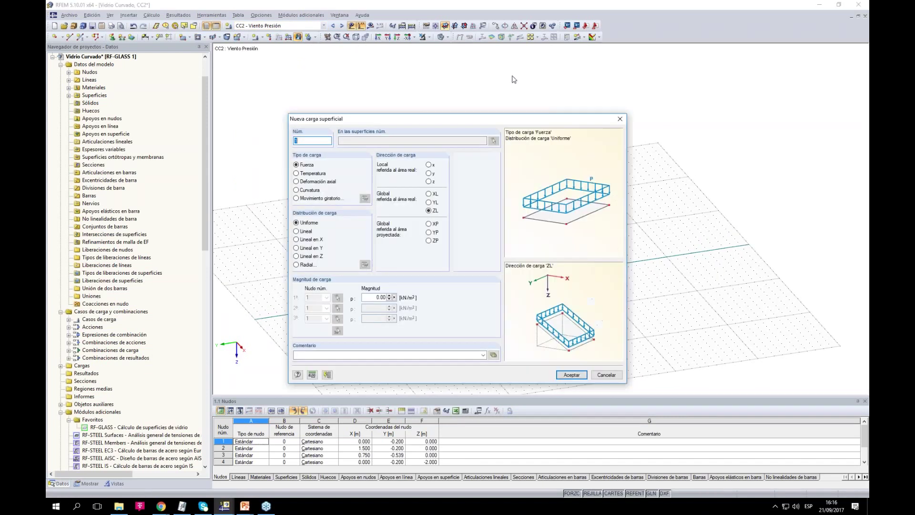
{"action": "left_click_drag", "start_coordinate": [550, 115], "coordinate": [393, 90]}
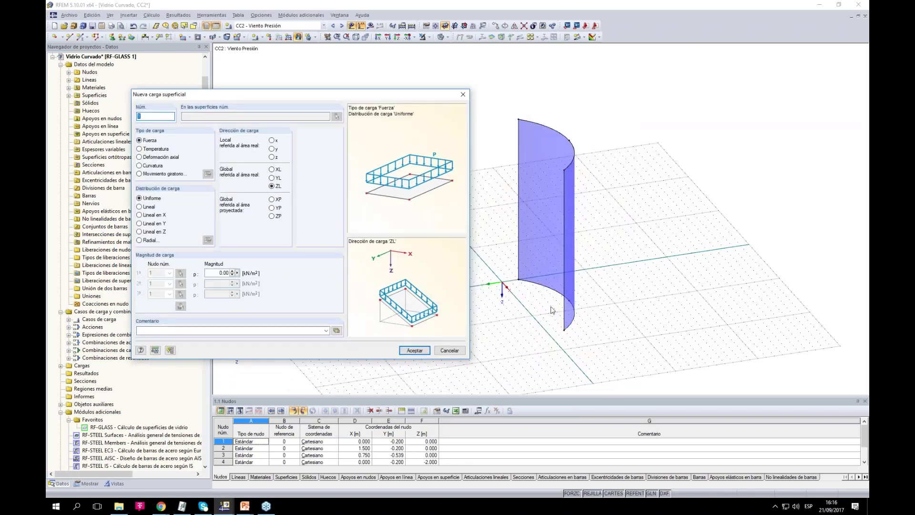
{"action": "left_click", "coordinate": [450, 350]}
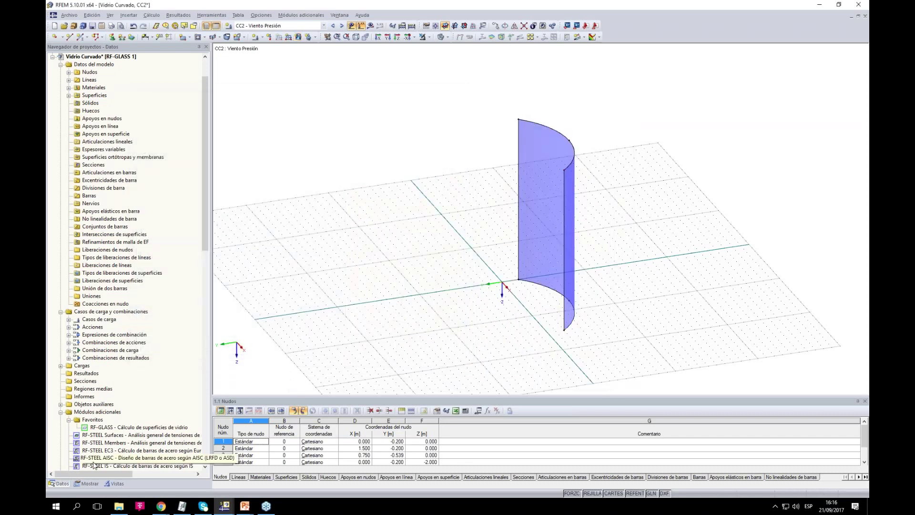
Display the local x, y, z axis systems of the surfaces in the model and check the curved surface's orientation
{"action": "left_click", "coordinate": [88, 483]}
{"action": "scroll", "coordinate": [121, 119], "scroll_direction": "up", "scroll_amount": 7}
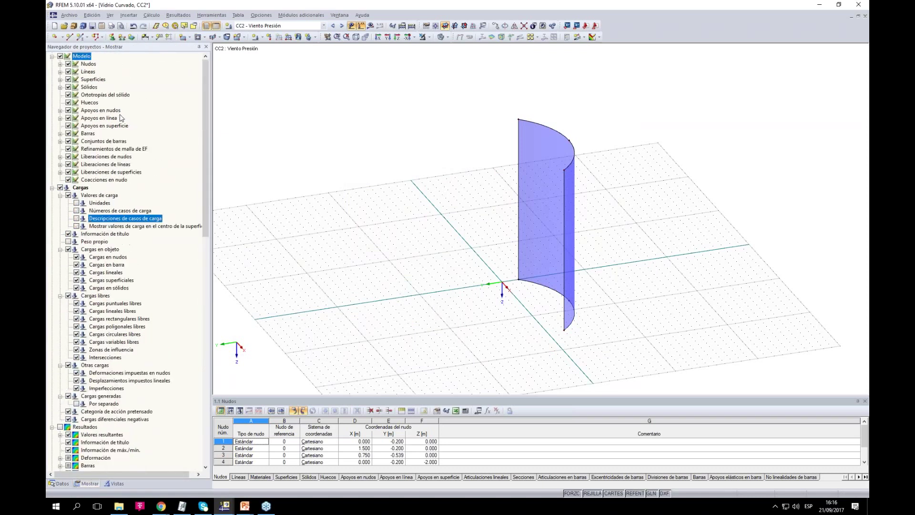
{"action": "left_click", "coordinate": [60, 79]}
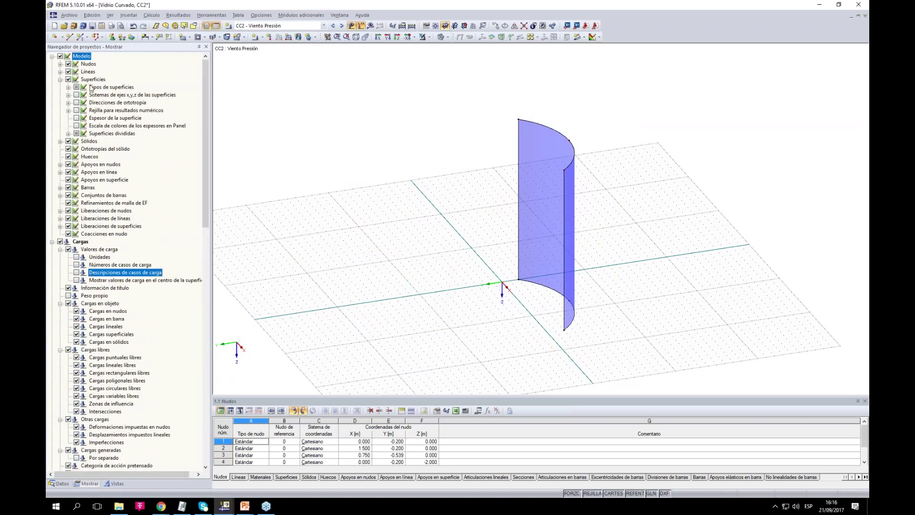
{"action": "left_click", "coordinate": [76, 95]}
{"action": "middle_click_drag", "start_coordinate": [403, 200], "coordinate": [482, 195], "text": "ctrl"}
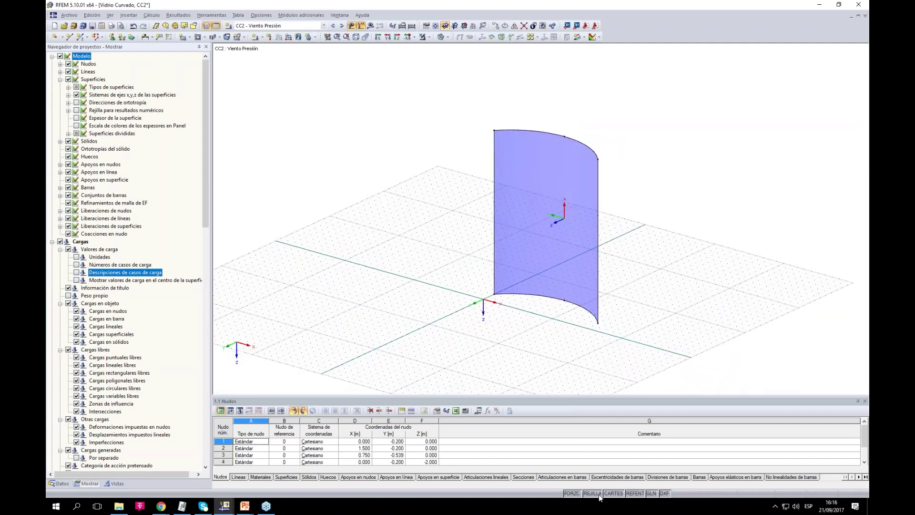
{"action": "left_click", "coordinate": [365, 37]}
{"action": "middle_click_drag", "start_coordinate": [719, 226], "coordinate": [735, 211], "text": "ctrl"}
{"action": "scroll", "coordinate": [741, 213], "scroll_direction": "down", "scroll_amount": 1}
{"action": "left_click", "coordinate": [365, 37]}
{"action": "scroll", "coordinate": [692, 152], "scroll_direction": "down", "scroll_amount": 1}
{"action": "middle_click_drag", "start_coordinate": [693, 155], "coordinate": [634, 224], "text": "ctrl"}
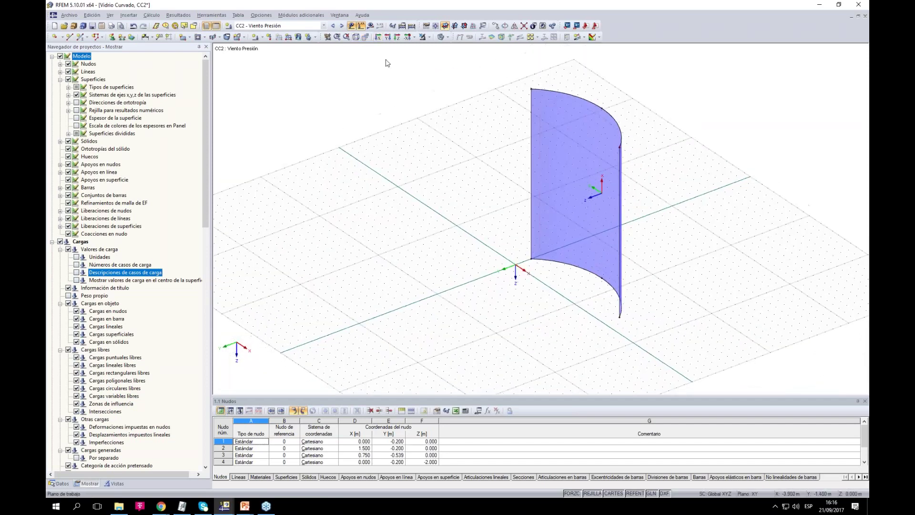
Apply a uniform surface load of 0.70 kN/m² in the local z direction to the curved surface in CC2 - Viento Presión
{"action": "left_click", "coordinate": [366, 37]}
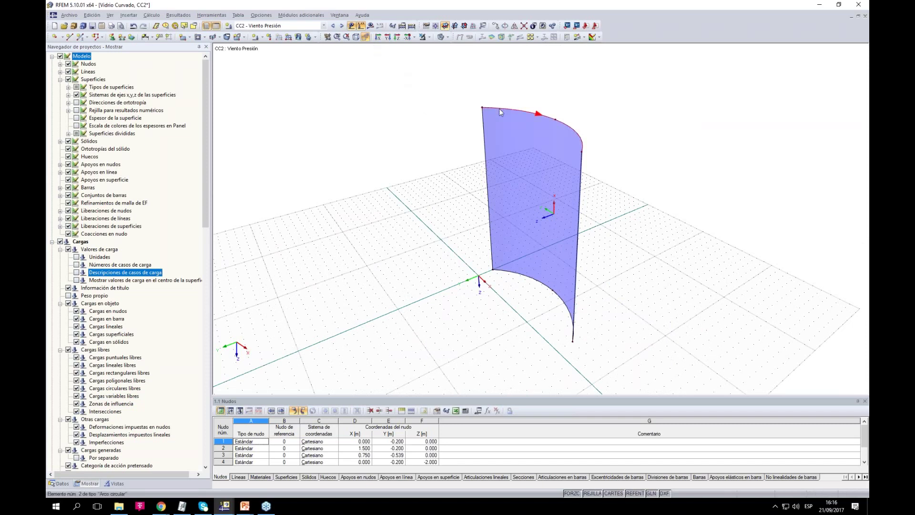
{"action": "left_click", "coordinate": [299, 37]}
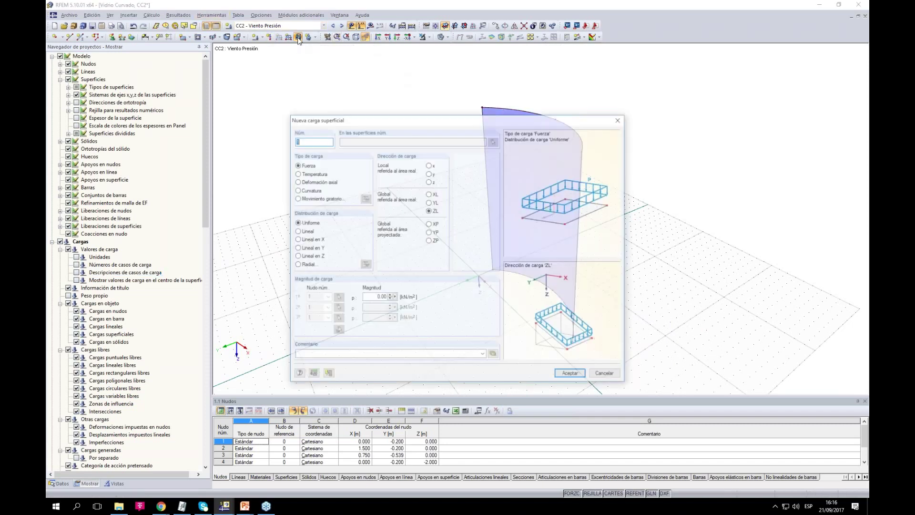
{"action": "left_click", "coordinate": [429, 182]}
{"action": "left_click_drag", "start_coordinate": [520, 116], "coordinate": [338, 82]}
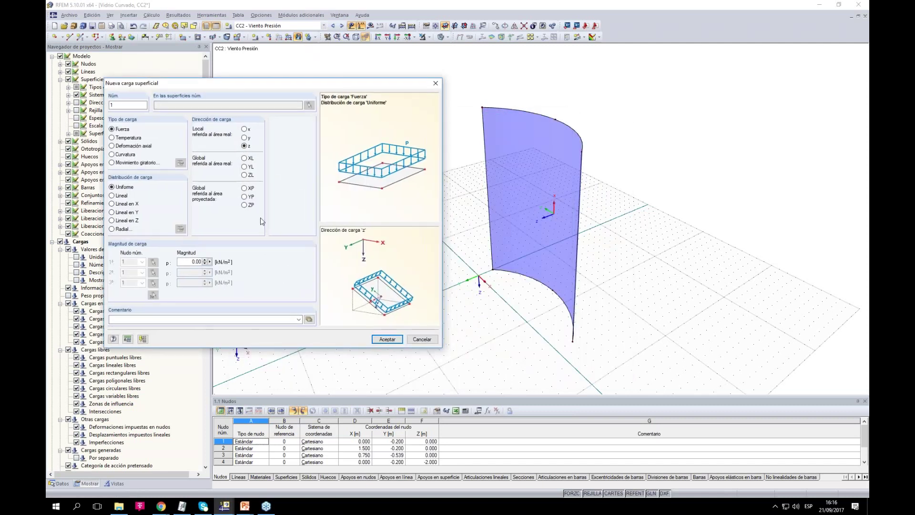
{"action": "left_click_drag", "start_coordinate": [189, 262], "coordinate": [249, 263]}
{"action": "type", "text": "0"}
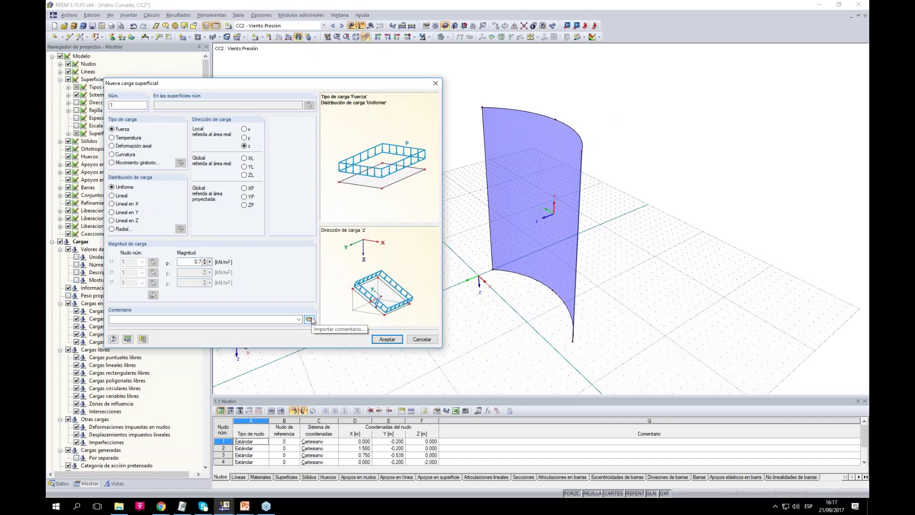
{"action": "left_click", "coordinate": [128, 339]}
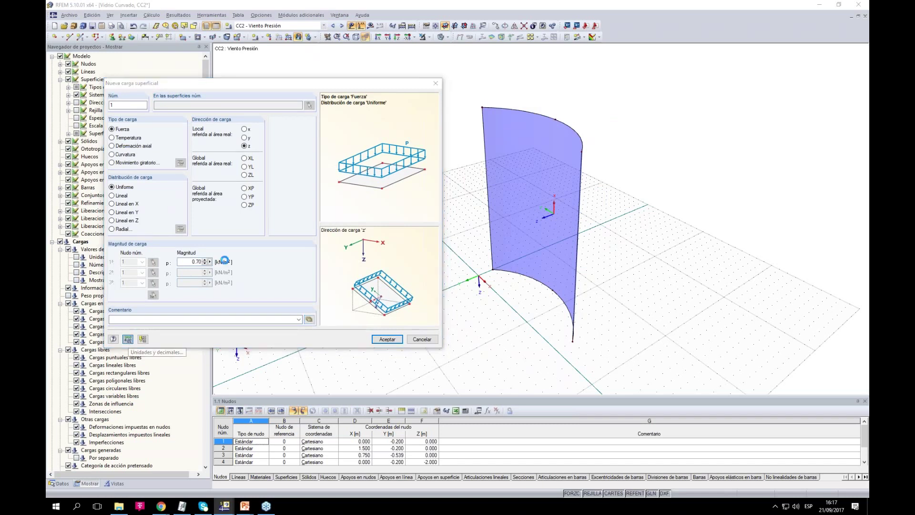
{"action": "left_click", "coordinate": [383, 326]}
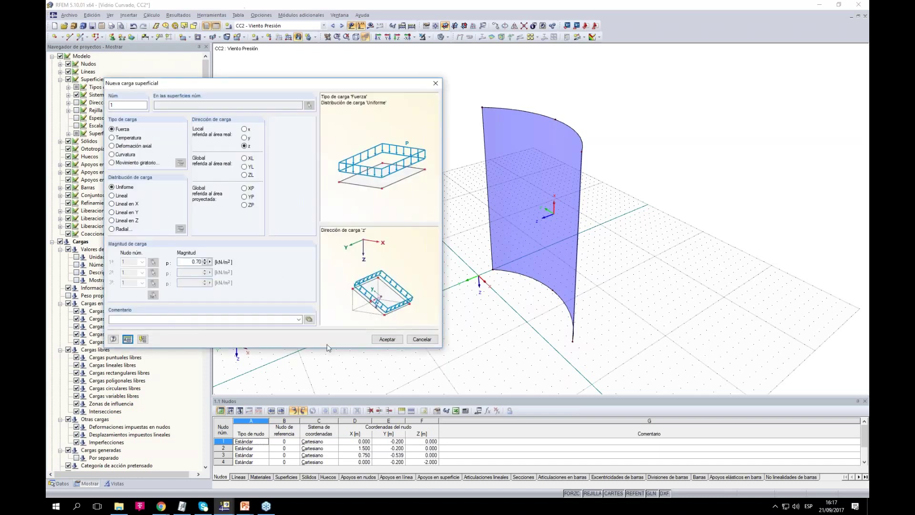
{"action": "left_click", "coordinate": [387, 339]}
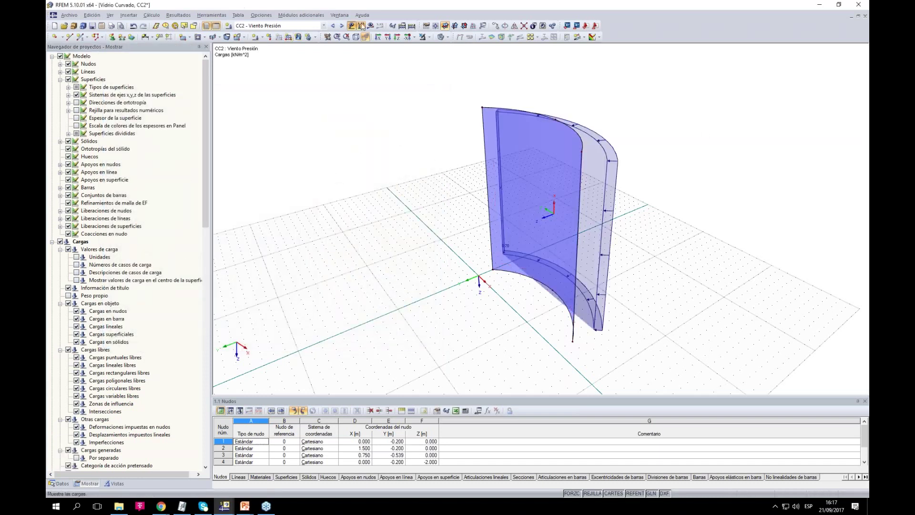
Apply a uniform surface load of -0.20 kN/m² in local z to the curved surface in load case CC3 - Viento Succión
{"action": "left_click", "coordinate": [342, 26]}
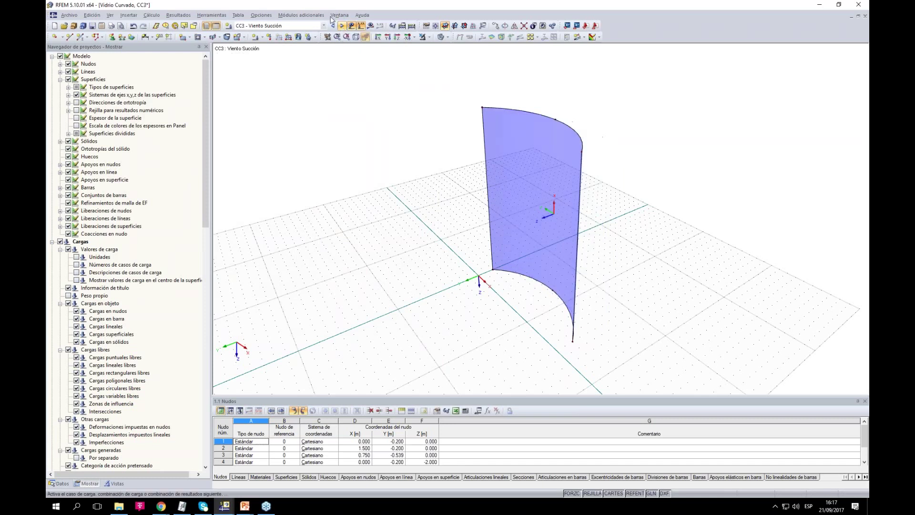
{"action": "left_click", "coordinate": [298, 37]}
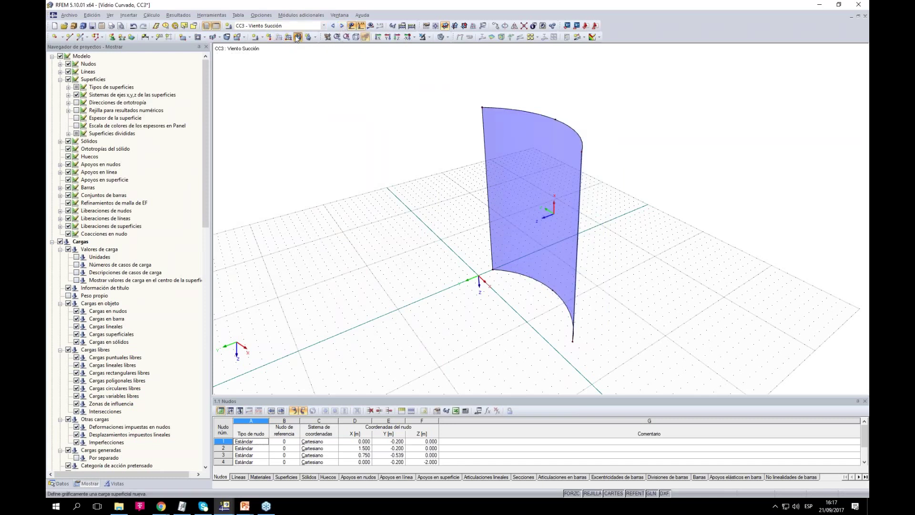
{"action": "left_click", "coordinate": [558, 256]}
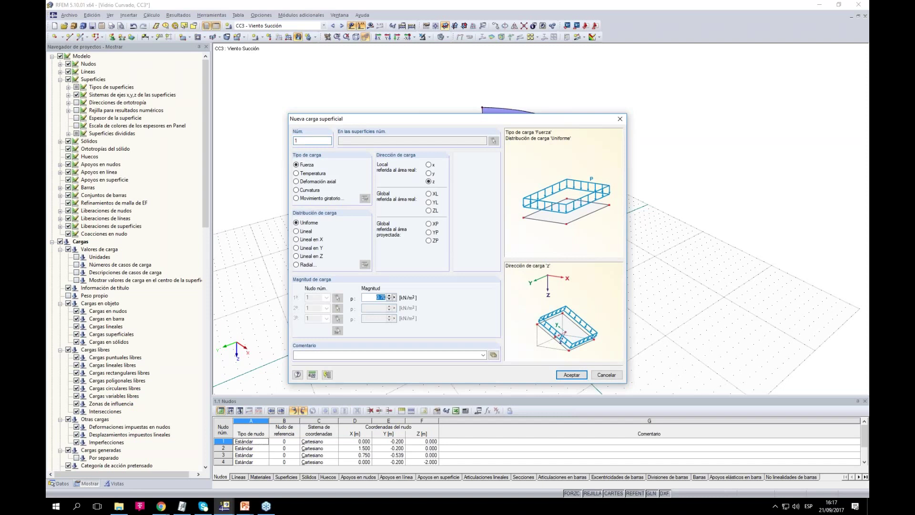
{"action": "type", "text": "-0"}
{"action": "left_click", "coordinate": [572, 374]}
{"action": "left_click", "coordinate": [533, 192]}
{"action": "key", "text": "Escape"}
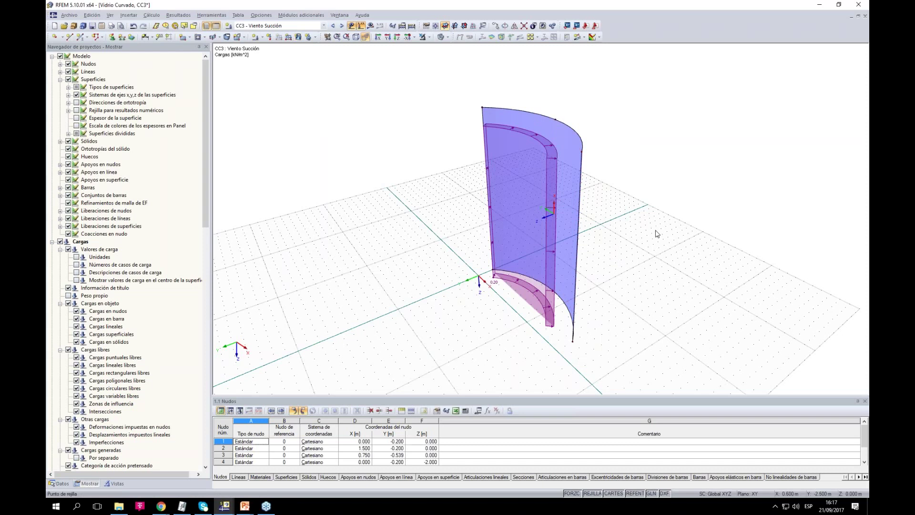
Make CC4 - Sbu the active load case and hide the work plane grid
{"action": "left_click", "coordinate": [342, 26]}
{"action": "middle_click_drag", "start_coordinate": [408, 314], "coordinate": [460, 239], "text": "ctrl"}
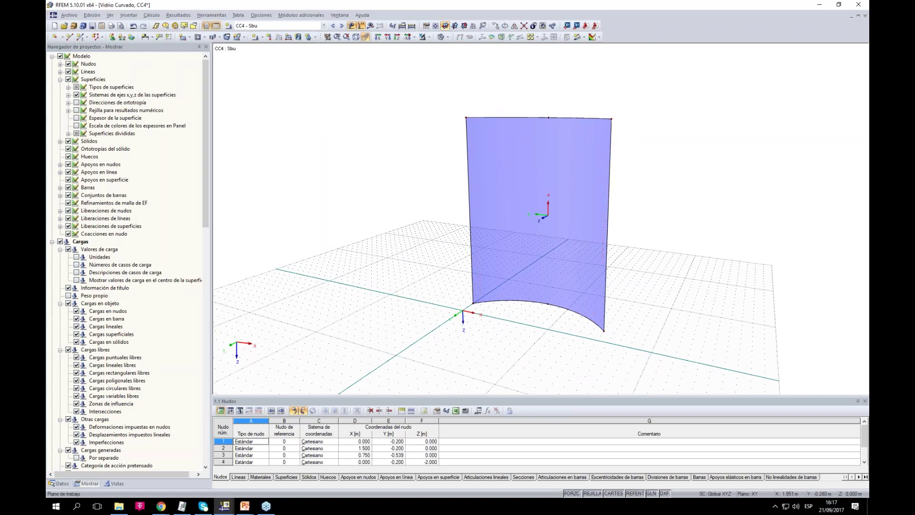
{"action": "middle_click_drag", "start_coordinate": [515, 311], "coordinate": [504, 316], "text": "ctrl"}
{"action": "middle_click_drag", "start_coordinate": [498, 305], "coordinate": [464, 332], "text": "ctrl"}
{"action": "left_click", "coordinate": [590, 494]}
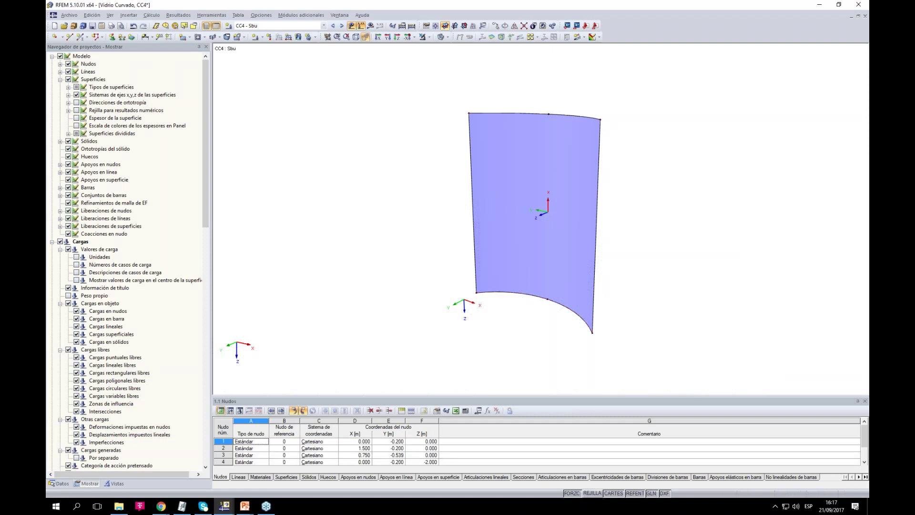
{"action": "left_click", "coordinate": [592, 493]}
{"action": "left_click", "coordinate": [593, 493]}
{"action": "left_click", "coordinate": [592, 493]}
{"action": "left_click", "coordinate": [592, 493]}
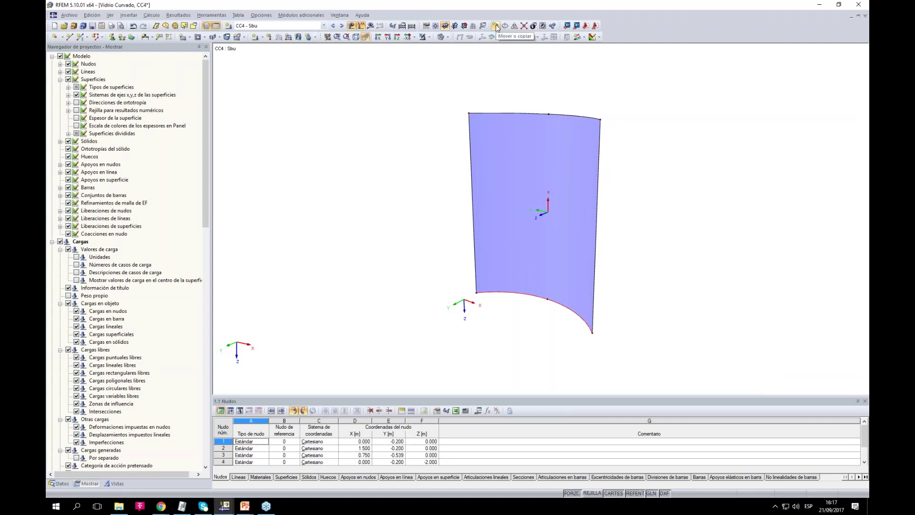
Copy the panel's curved bottom edge once with a displacement vector of dZ = -0.6 m
{"action": "right_click", "coordinate": [526, 293]}
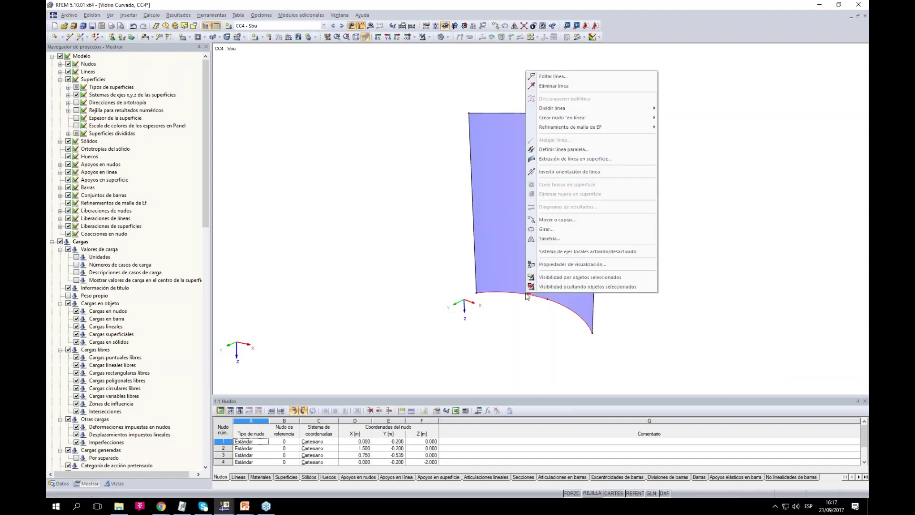
{"action": "left_click", "coordinate": [568, 219]}
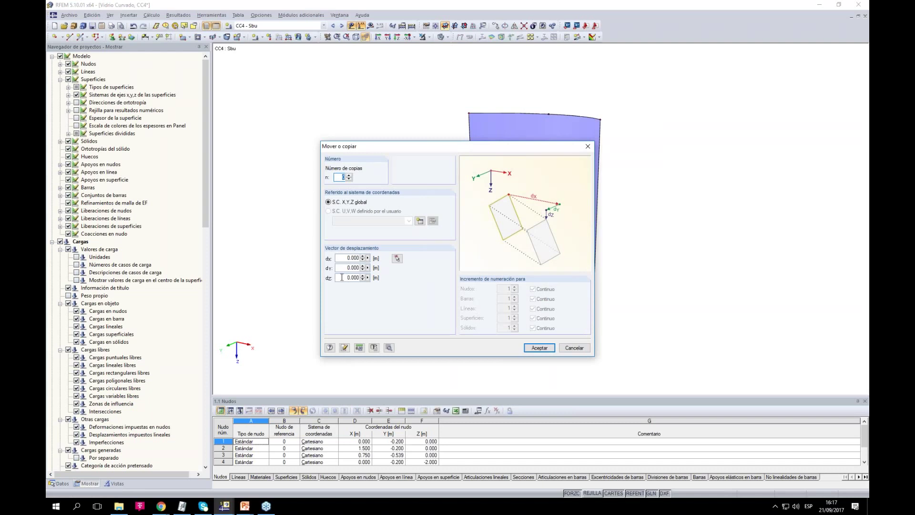
{"action": "left_click", "coordinate": [343, 278]}
{"action": "type", "text": "-0.6"}
{"action": "left_click", "coordinate": [349, 175]}
{"action": "left_click", "coordinate": [539, 347]}
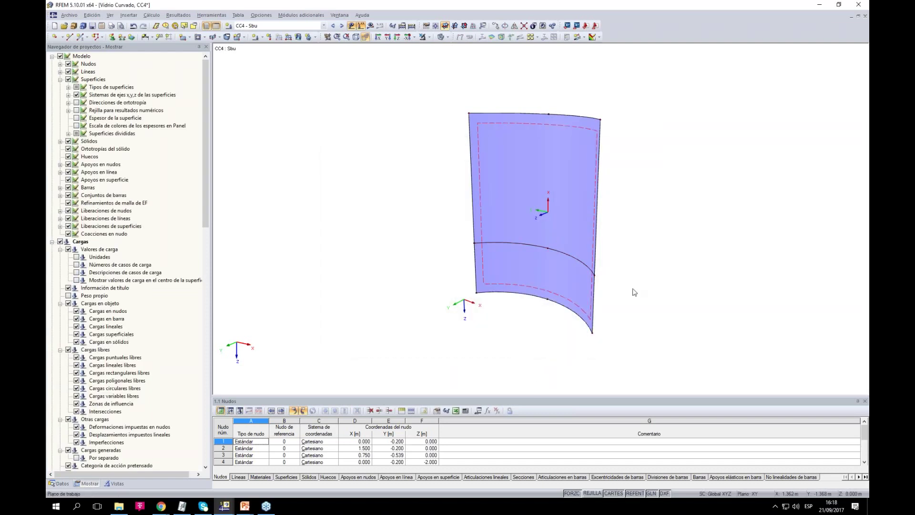
Apply a uniform line load of 0.5 kN/m in the global YL direction to the copied arc in CC4
{"action": "mouse_move", "coordinate": [637, 257]}
{"action": "middle_mouse_down", "text": "ctrl"}
{"action": "mouse_move", "coordinate": [629, 258]}
{"action": "mouse_move", "coordinate": [642, 257]}
{"action": "middle_mouse_up", "text": "ctrl"}
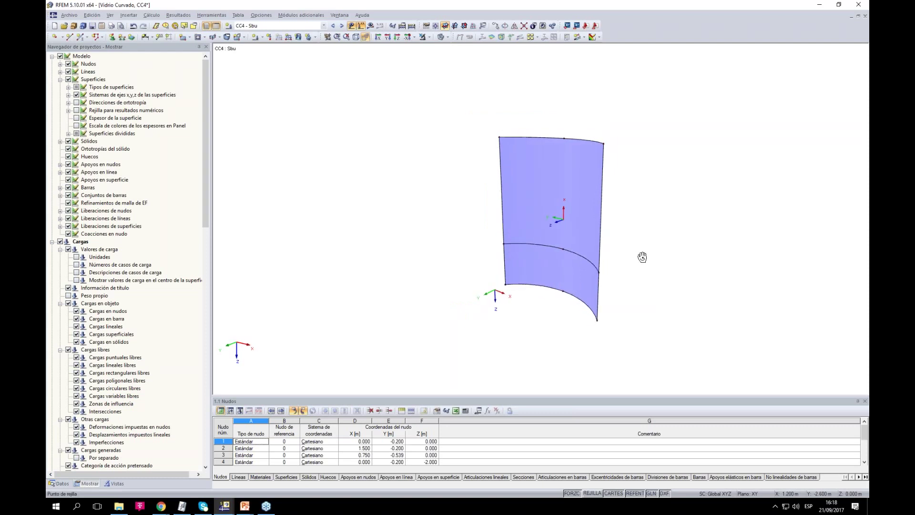
{"action": "left_click", "coordinate": [290, 38]}
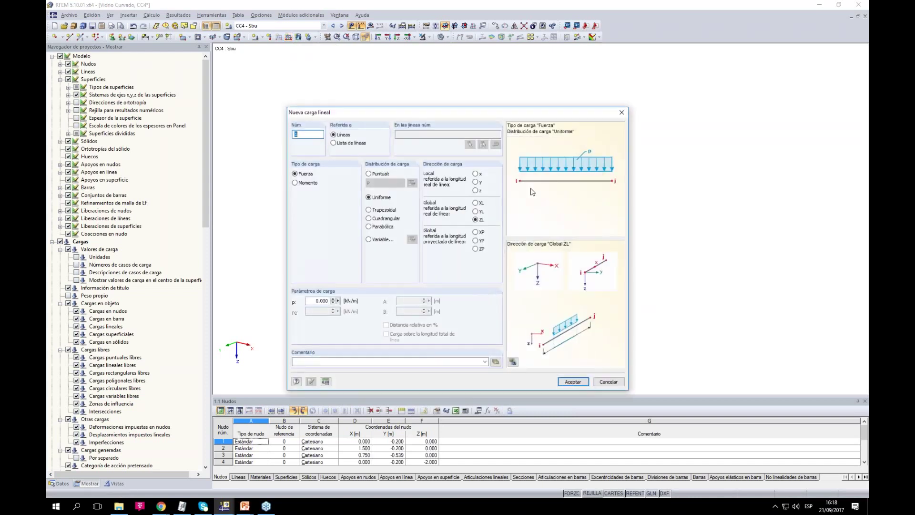
{"action": "left_click_drag", "start_coordinate": [577, 112], "coordinate": [381, 78]}
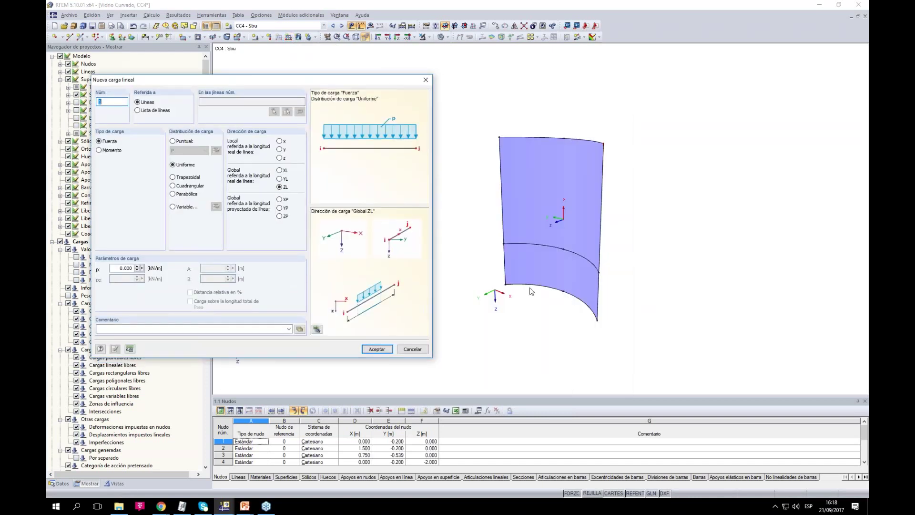
{"action": "left_click", "coordinate": [279, 179]}
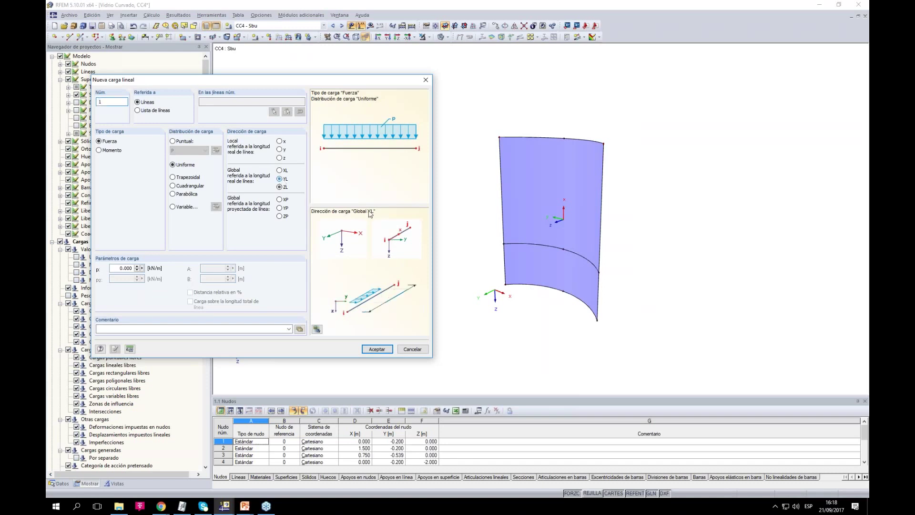
{"action": "double_click", "coordinate": [113, 268]}
{"action": "type", "text": "0.5"}
{"action": "left_click", "coordinate": [376, 349]}
{"action": "left_click", "coordinate": [533, 245]}
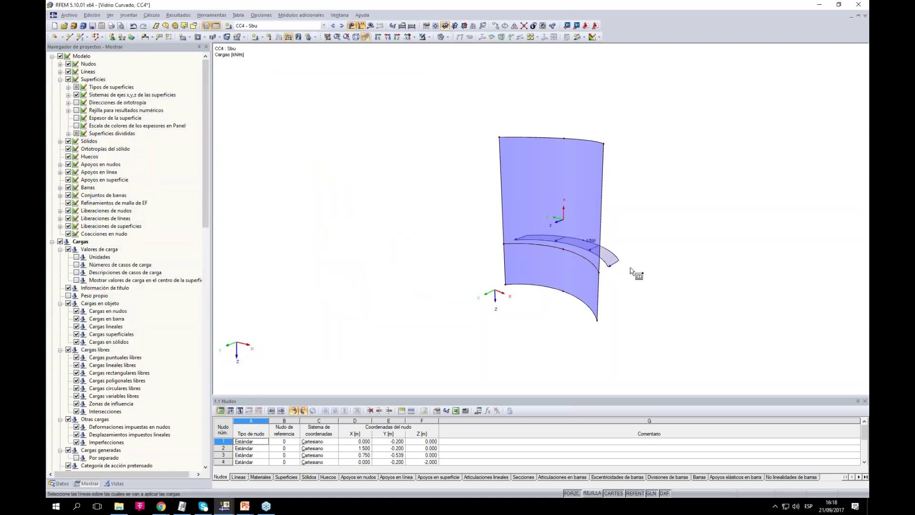
Finish placing line loads and change the arc's line load magnitude to -0.5 kN/m
{"action": "right_click", "coordinate": [628, 266]}
{"action": "double_click", "coordinate": [616, 264]}
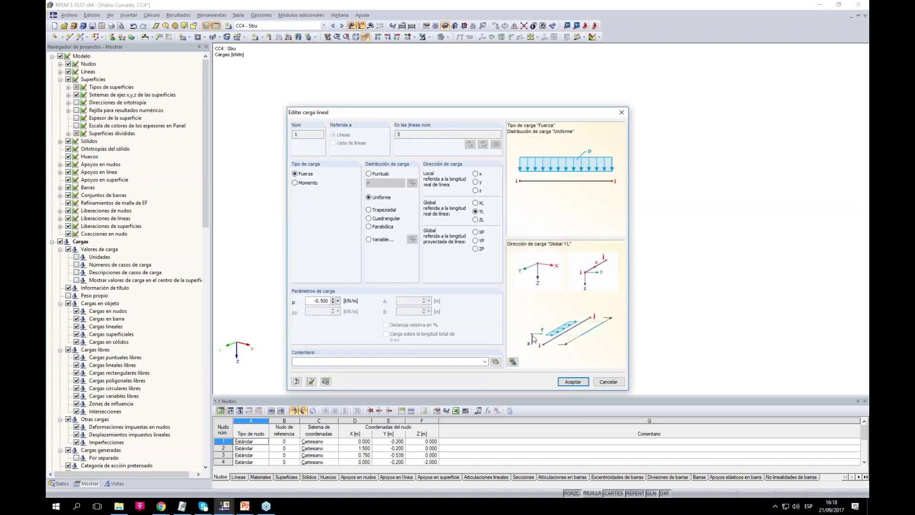
{"action": "left_click", "coordinate": [573, 382]}
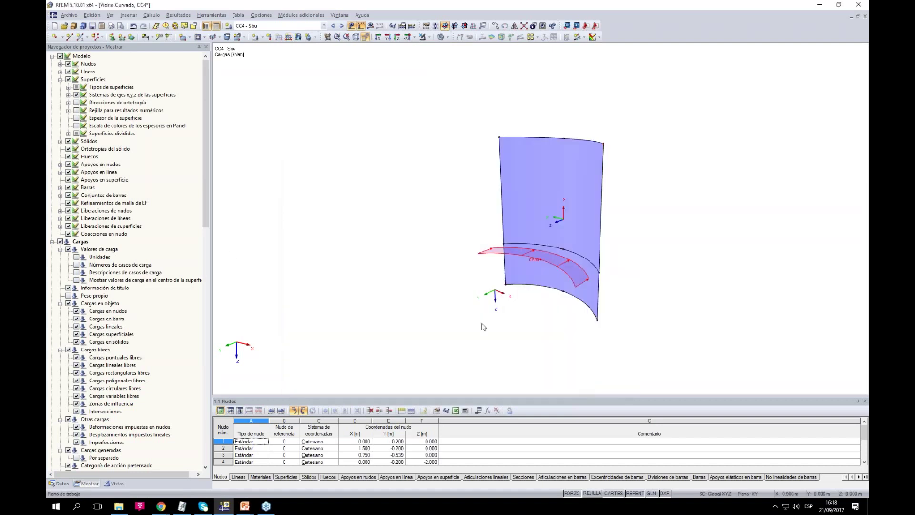
Examine the direction of the line load on the curved panel from above and in perspective
{"action": "left_click", "coordinate": [398, 37]}
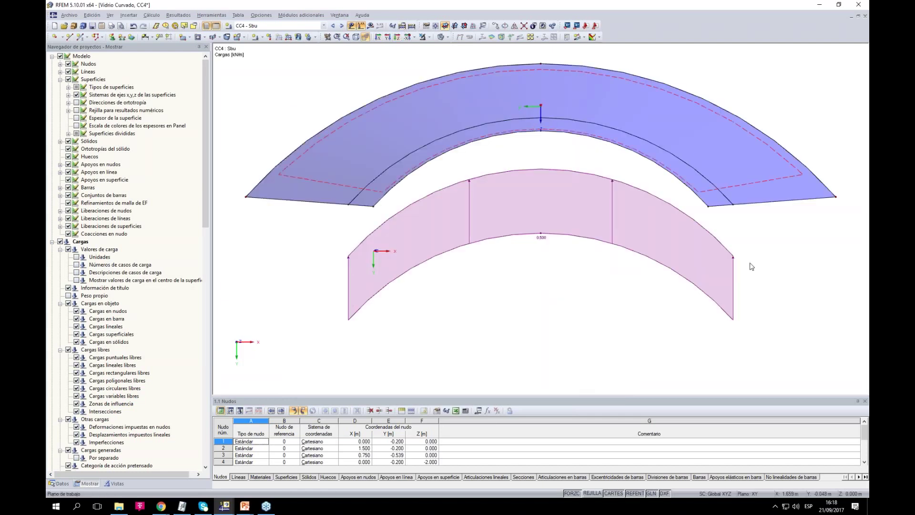
{"action": "left_click", "coordinate": [365, 37]}
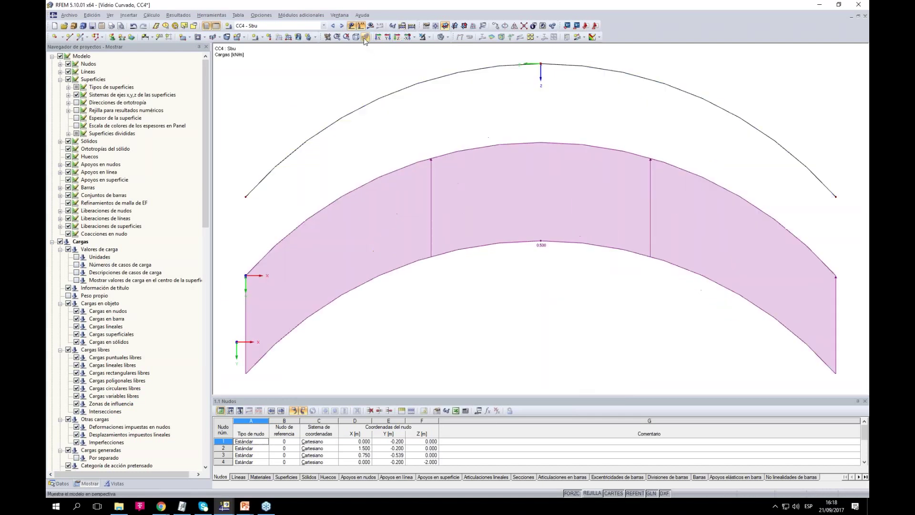
{"action": "scroll", "coordinate": [300, 337], "scroll_direction": "down", "scroll_amount": 2}
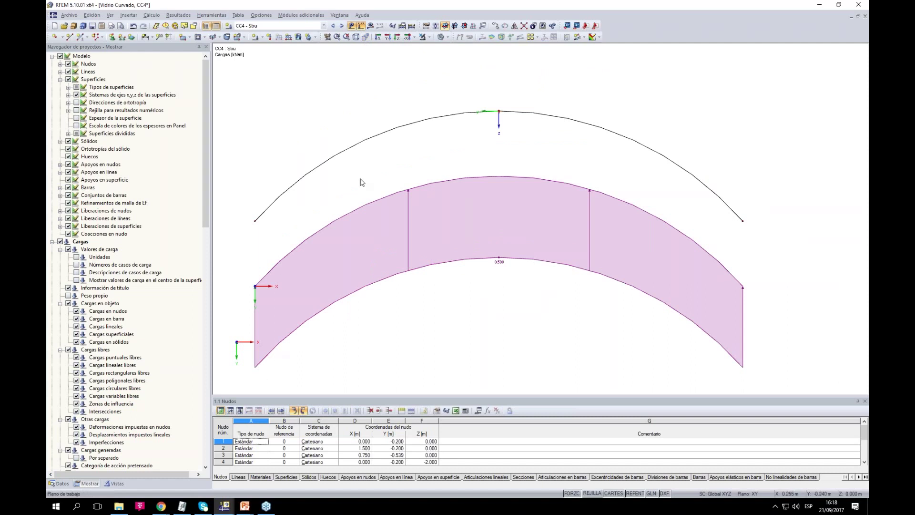
{"action": "scroll", "coordinate": [548, 180], "scroll_direction": "down", "scroll_amount": 6}
{"action": "middle_click_drag", "start_coordinate": [654, 282], "coordinate": [449, 84], "text": "ctrl"}
{"action": "left_click", "coordinate": [365, 37]}
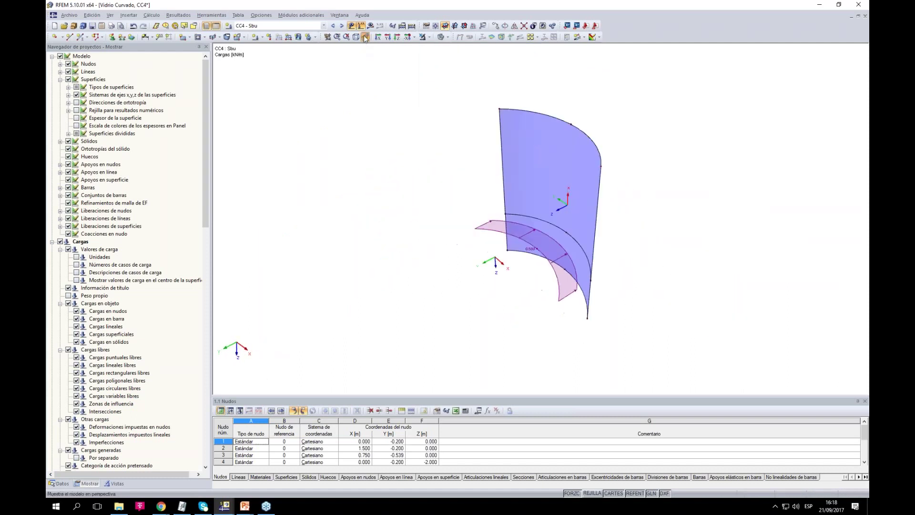
{"action": "scroll", "coordinate": [398, 158], "scroll_direction": "down", "scroll_amount": 3}
{"action": "middle_click_drag", "start_coordinate": [399, 160], "coordinate": [424, 156], "text": "ctrl"}
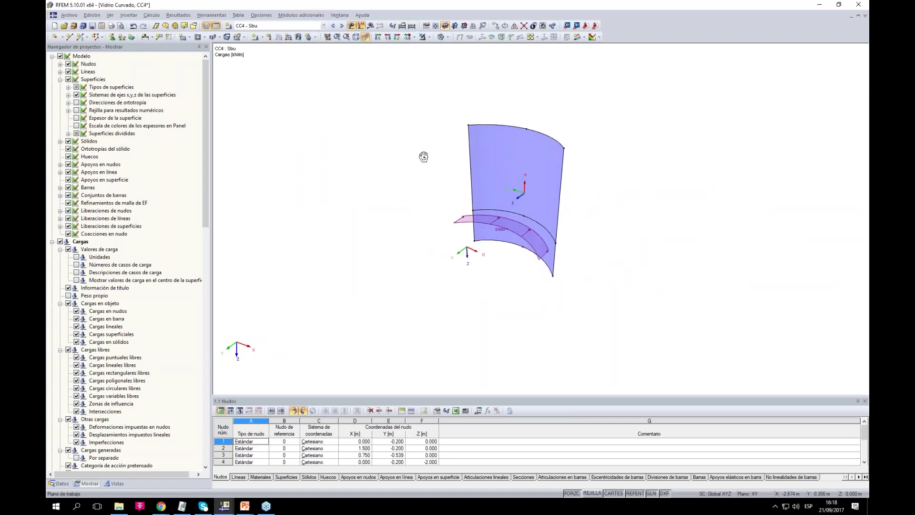
{"action": "scroll", "coordinate": [423, 156], "scroll_direction": "up", "scroll_amount": 3}
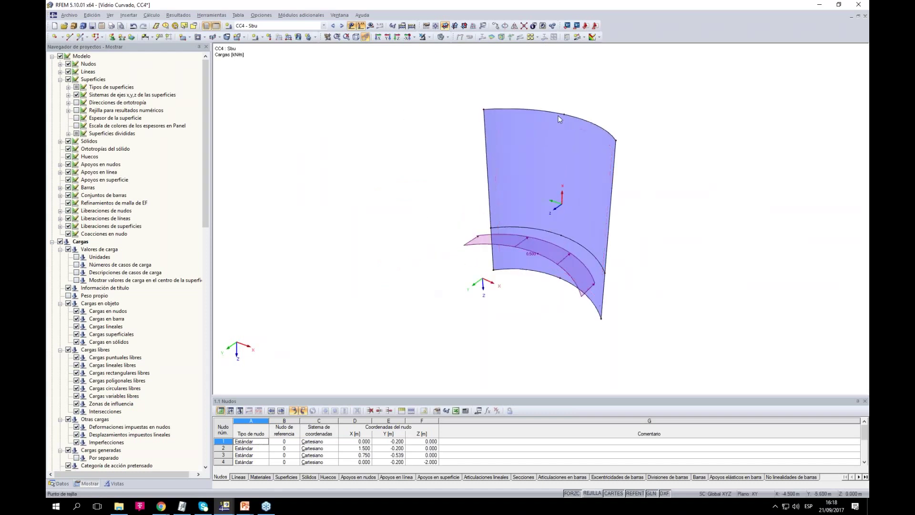
{"action": "middle_click_drag", "start_coordinate": [426, 167], "coordinate": [408, 162]}
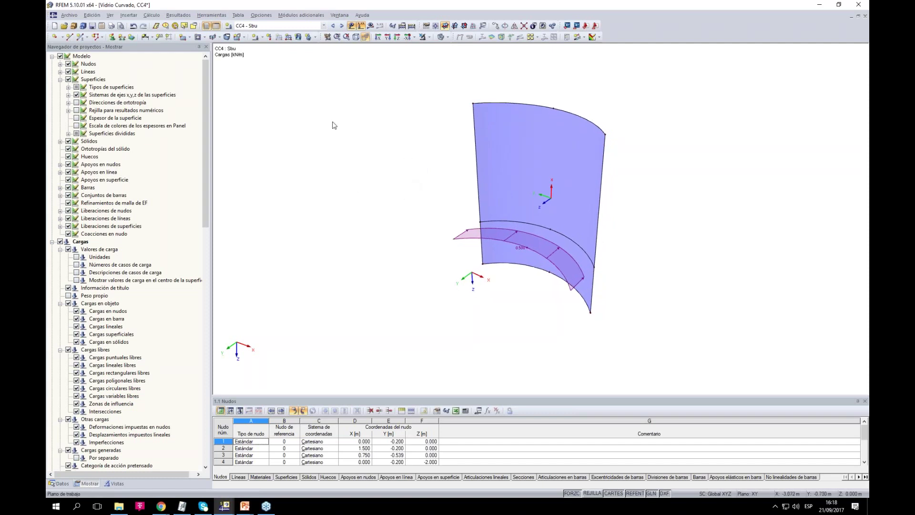
Set the target finite element length to 0.1 m and regenerate the FE mesh
{"action": "left_click", "coordinate": [151, 15]}
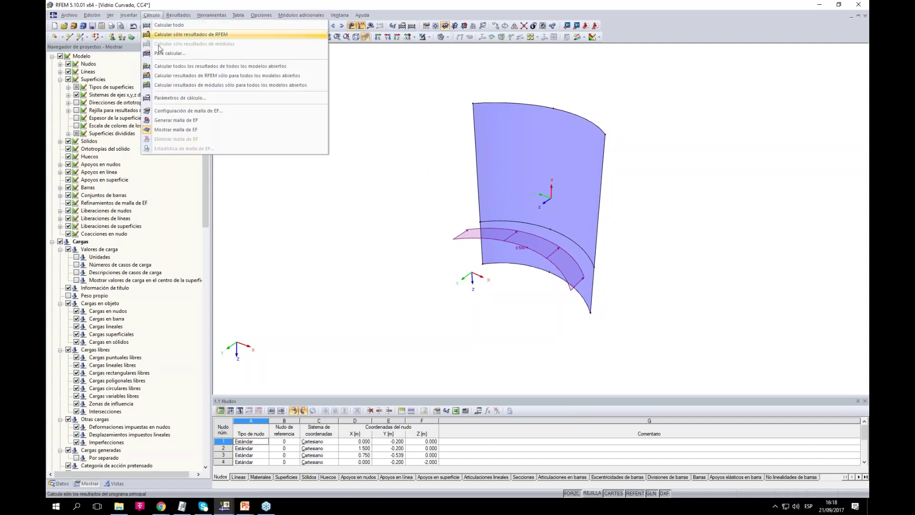
{"action": "left_click", "coordinate": [187, 111]}
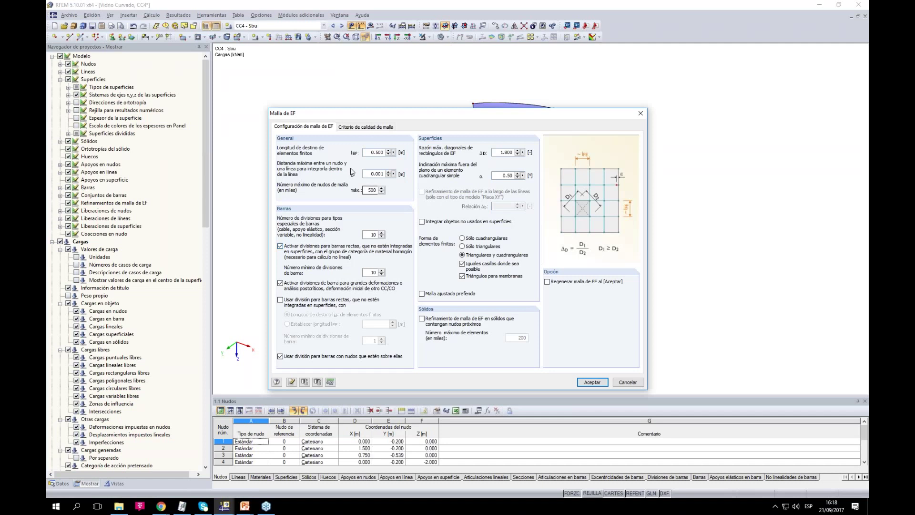
{"action": "double_click", "coordinate": [375, 153]}
{"action": "type", "text": "0.1"}
{"action": "left_click", "coordinate": [547, 282]}
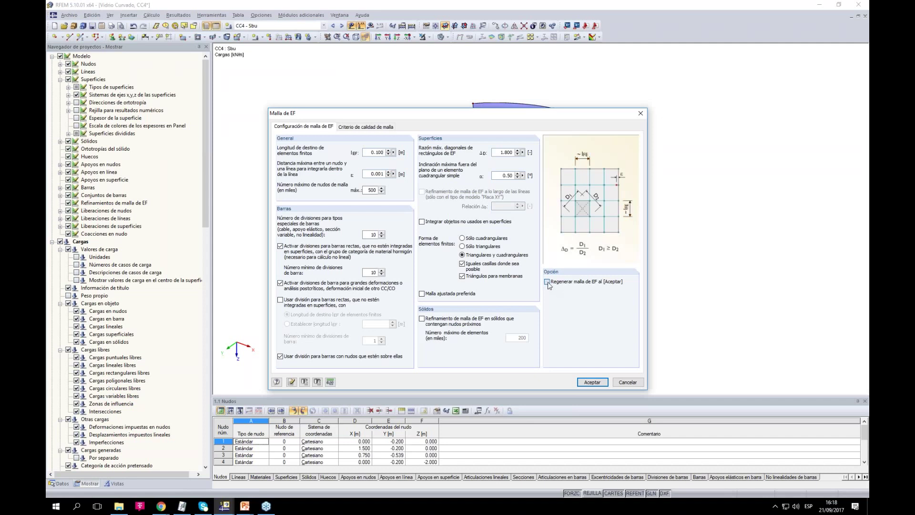
{"action": "left_click", "coordinate": [593, 382]}
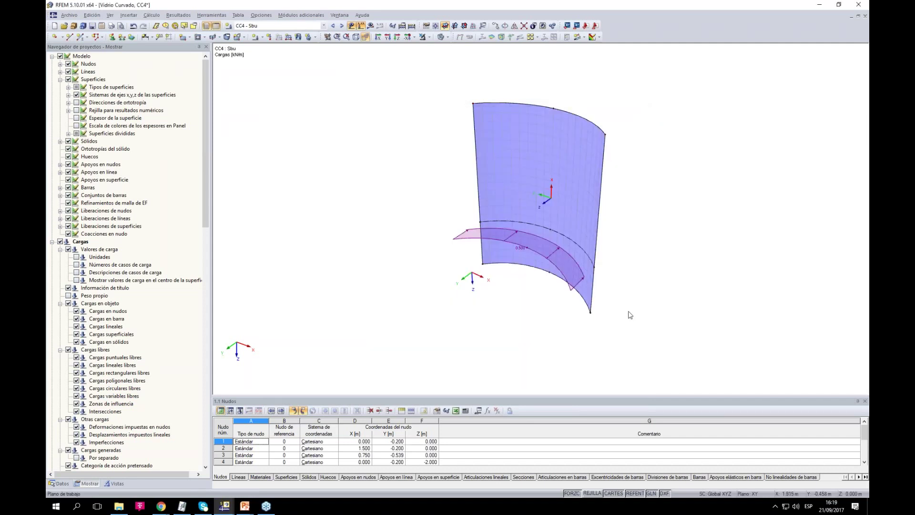
Display the curved panel as a solid model and examine its mesh and line load
{"action": "left_click", "coordinate": [448, 38]}
{"action": "left_click", "coordinate": [459, 57]}
{"action": "mouse_move", "coordinate": [631, 280]}
{"action": "middle_mouse_down", "text": "ctrl"}
{"action": "mouse_move", "coordinate": [607, 271]}
{"action": "mouse_move", "coordinate": [623, 267]}
{"action": "middle_mouse_up", "text": "ctrl"}
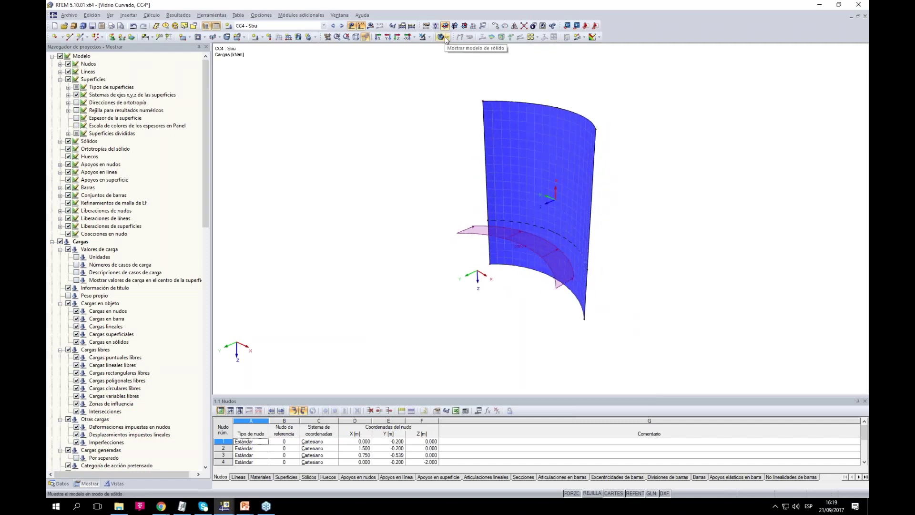
{"action": "scroll", "coordinate": [526, 219], "scroll_direction": "up", "scroll_amount": 2}
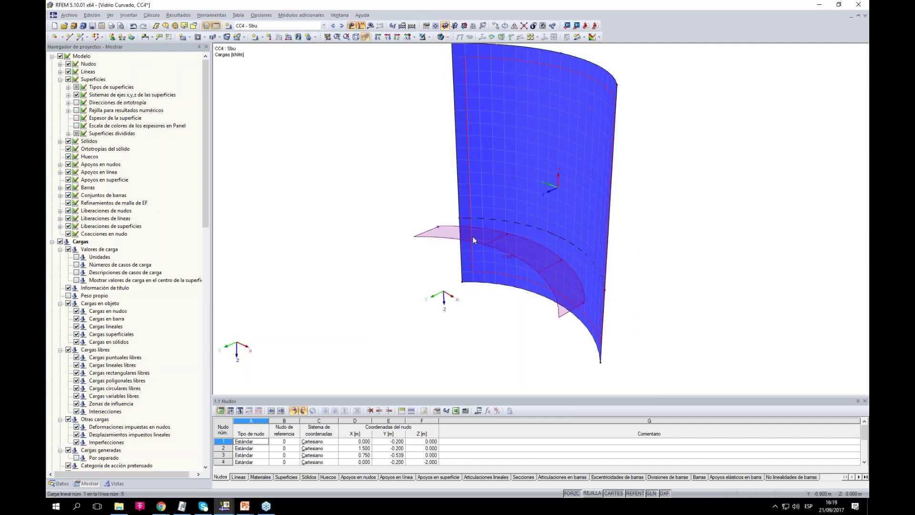
{"action": "scroll", "coordinate": [684, 300], "scroll_direction": "down", "scroll_amount": 3}
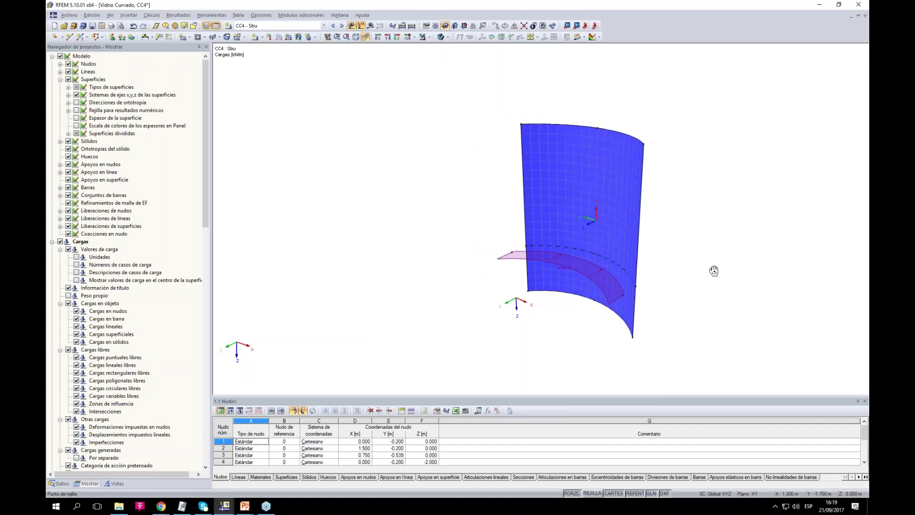
{"action": "scroll", "coordinate": [720, 277], "scroll_direction": "up", "scroll_amount": 1}
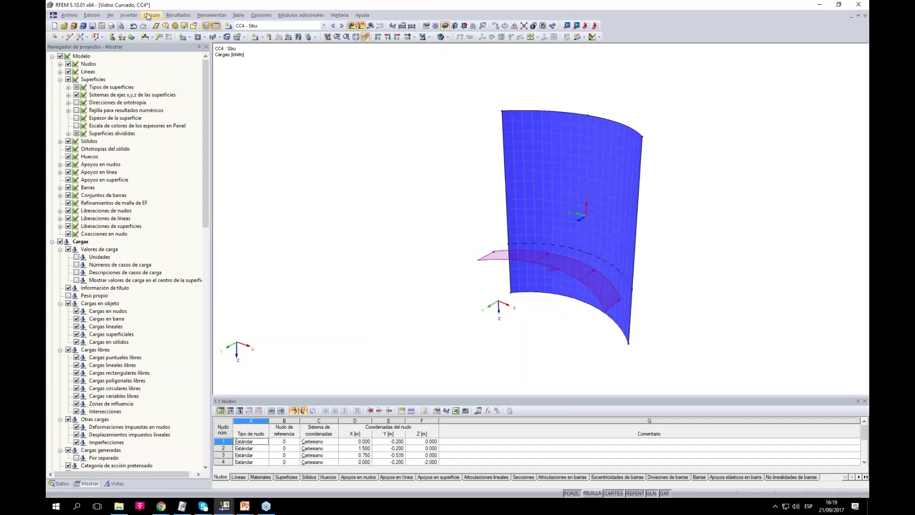
Review the FE mesh settings without changing them
{"action": "left_click", "coordinate": [152, 15]}
{"action": "left_click", "coordinate": [181, 111]}
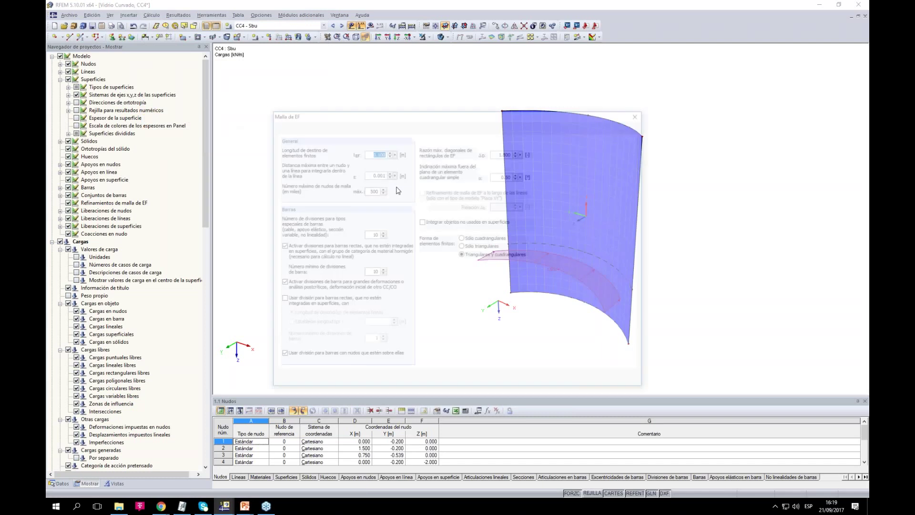
{"action": "left_click", "coordinate": [638, 383]}
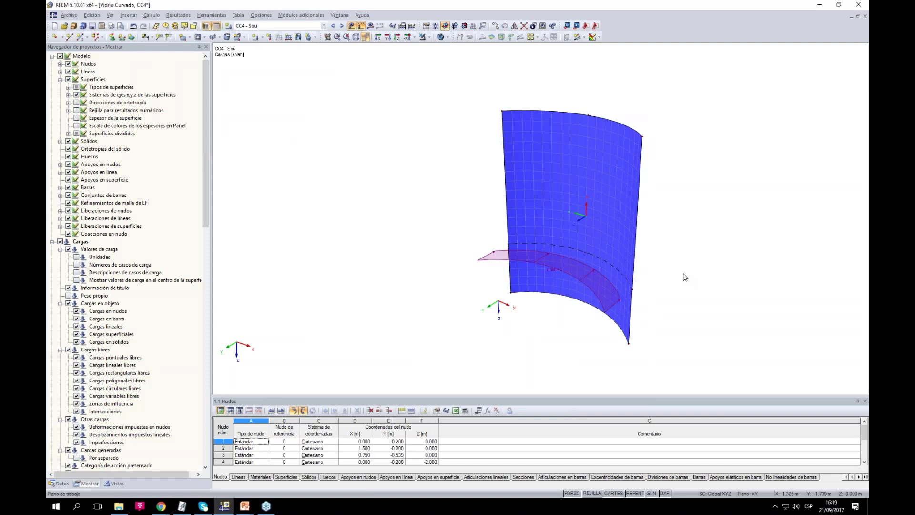
{"action": "scroll", "coordinate": [685, 277], "scroll_direction": "down", "scroll_amount": 3}
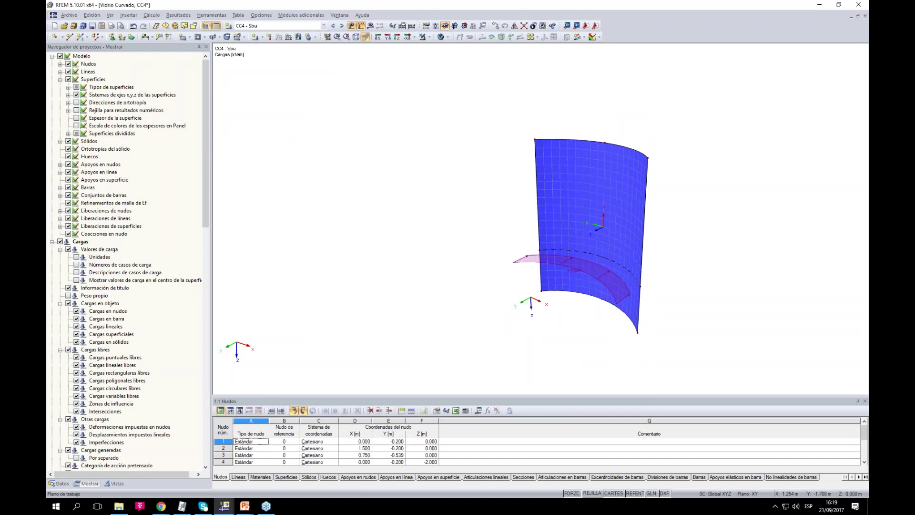
{"action": "middle_click_drag", "start_coordinate": [683, 278], "coordinate": [639, 298]}
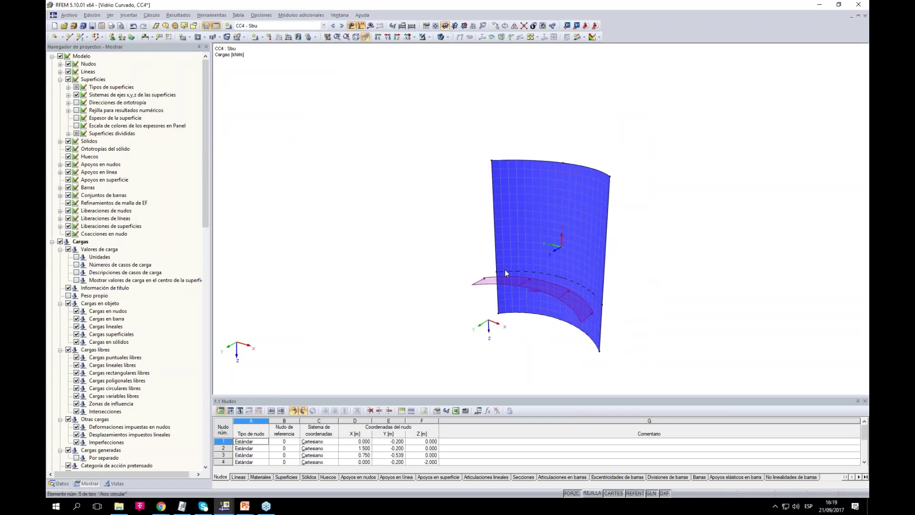
Display the curved panel as a transparent solid and finally as a wireframe model
{"action": "left_click", "coordinate": [448, 38]}
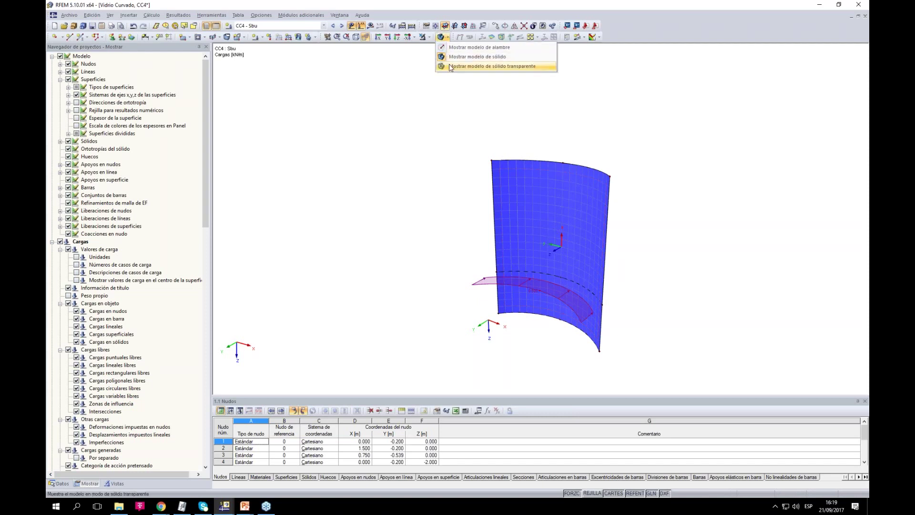
{"action": "left_click", "coordinate": [449, 65]}
{"action": "left_click", "coordinate": [448, 38]}
{"action": "left_click", "coordinate": [474, 47]}
{"action": "middle_click_drag", "start_coordinate": [640, 254], "coordinate": [626, 256], "text": "ctrl"}
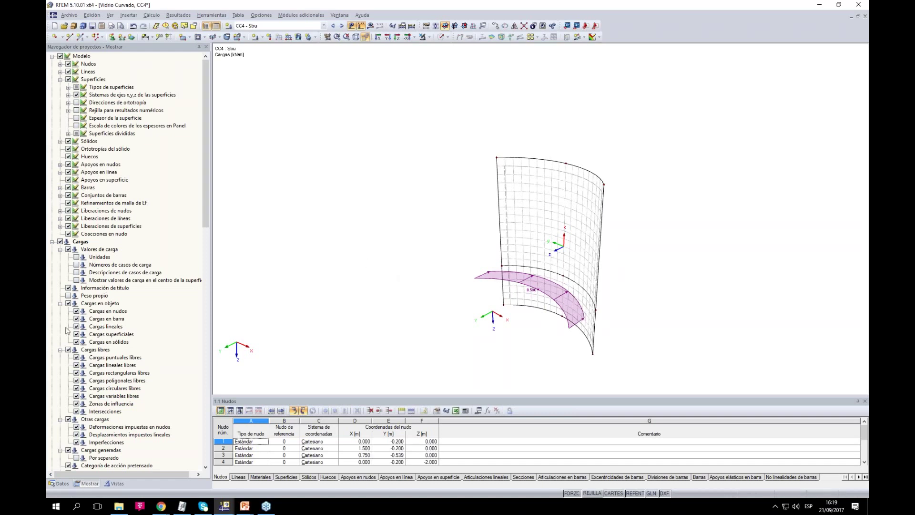
Browse the add-on modules in the project data and view the Favorito option for RF-STEEL GB
{"action": "left_click", "coordinate": [59, 483]}
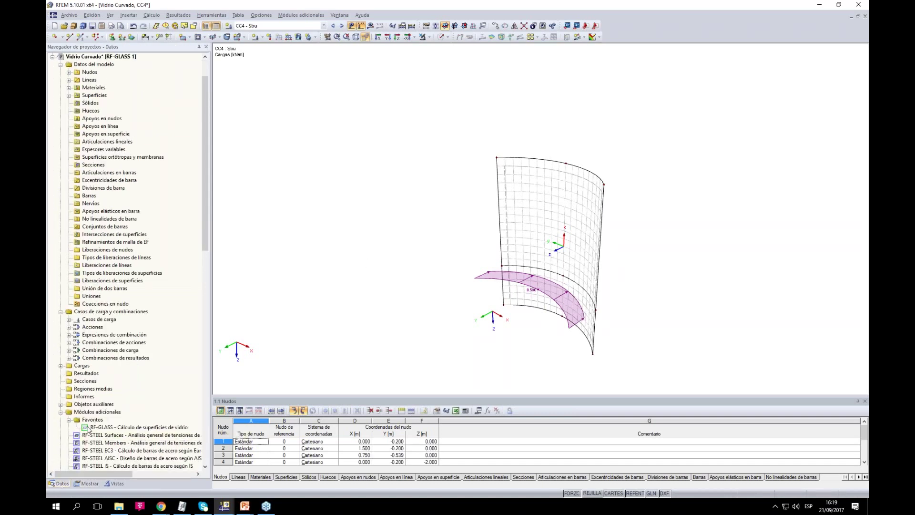
{"action": "scroll", "coordinate": [116, 400], "scroll_direction": "down", "scroll_amount": 3}
{"action": "scroll", "coordinate": [108, 352], "scroll_direction": "down", "scroll_amount": 17}
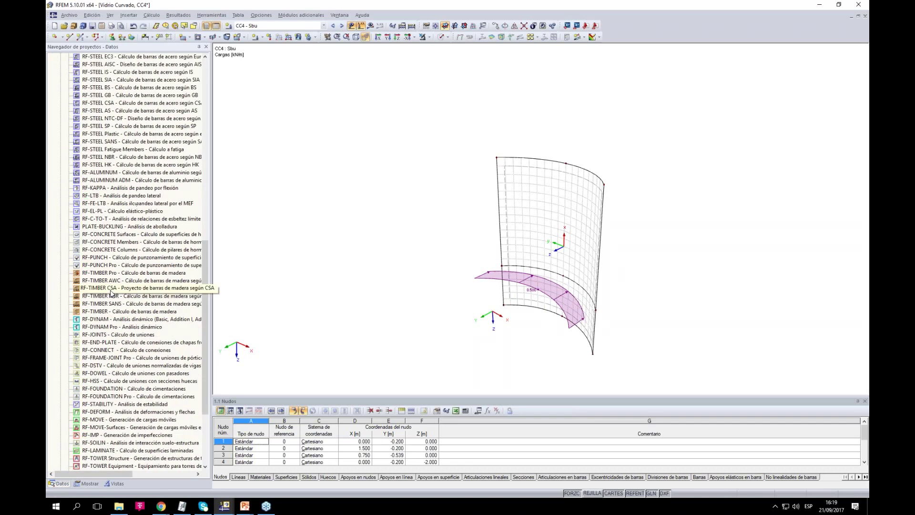
{"action": "scroll", "coordinate": [107, 351], "scroll_direction": "up", "scroll_amount": 6}
{"action": "scroll", "coordinate": [102, 299], "scroll_direction": "up", "scroll_amount": 6}
{"action": "right_click", "coordinate": [104, 258]}
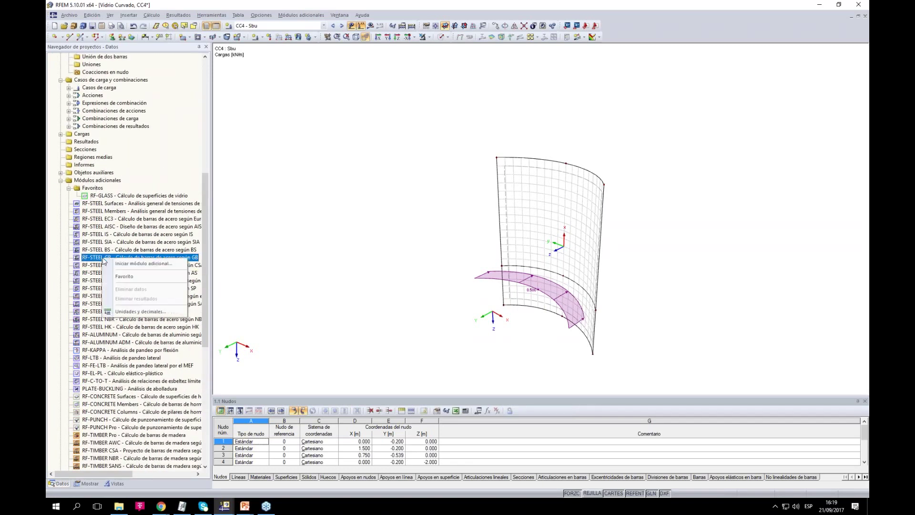
{"action": "left_click", "coordinate": [120, 278]}
Start the RF-GLASS add-on module and include all surfaces in the design
{"action": "left_click", "coordinate": [104, 196]}
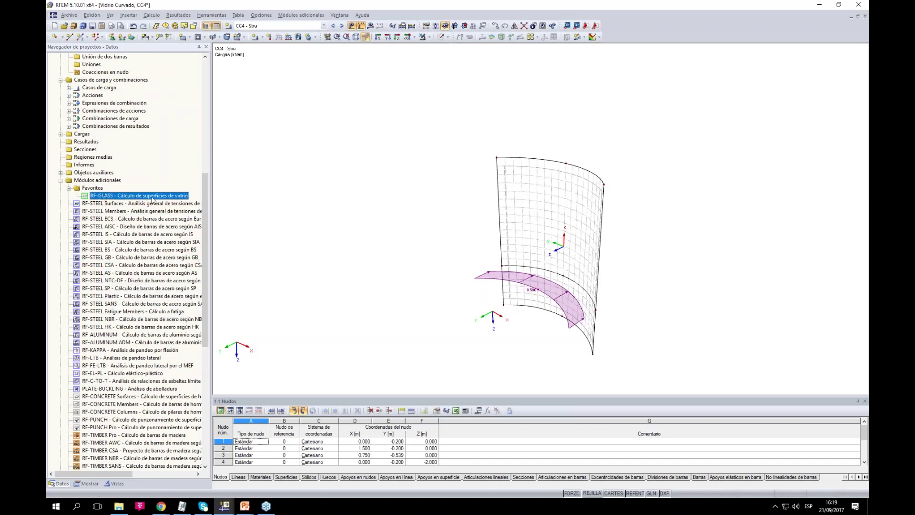
{"action": "left_click", "coordinate": [297, 16]}
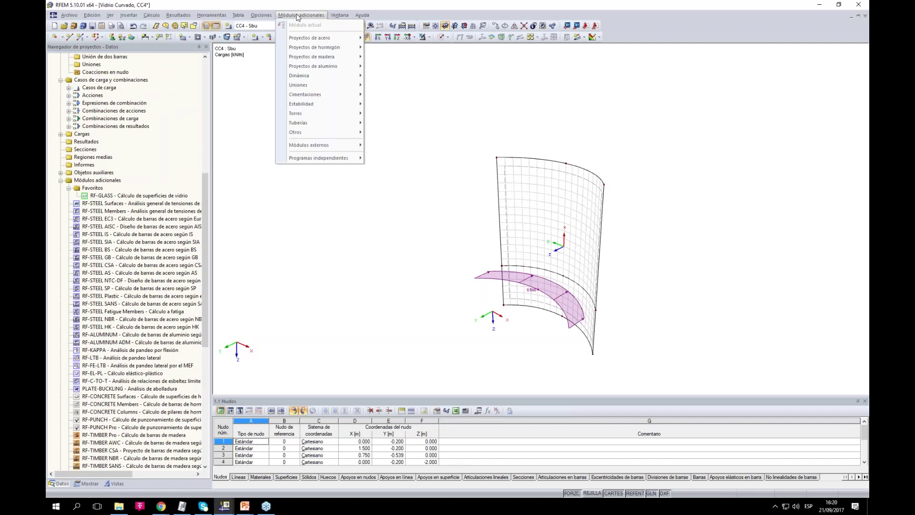
{"action": "left_click", "coordinate": [104, 197]}
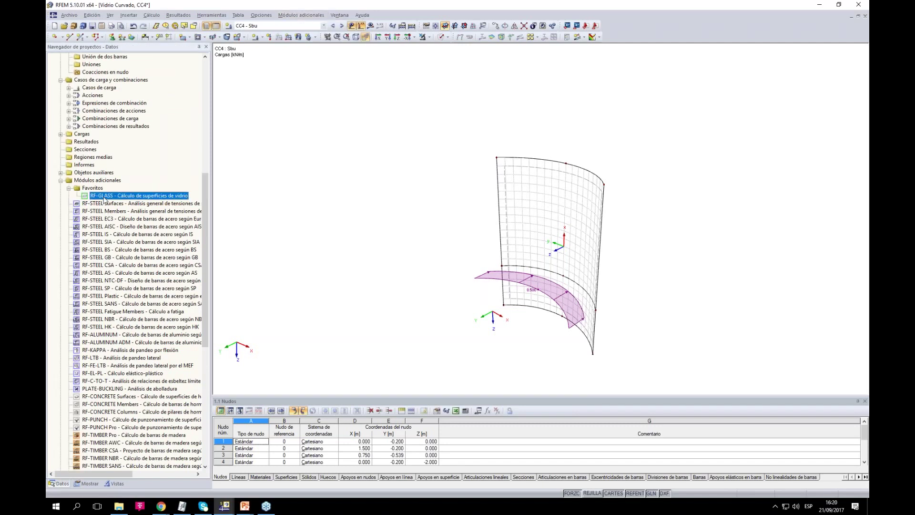
{"action": "double_click", "coordinate": [105, 197]}
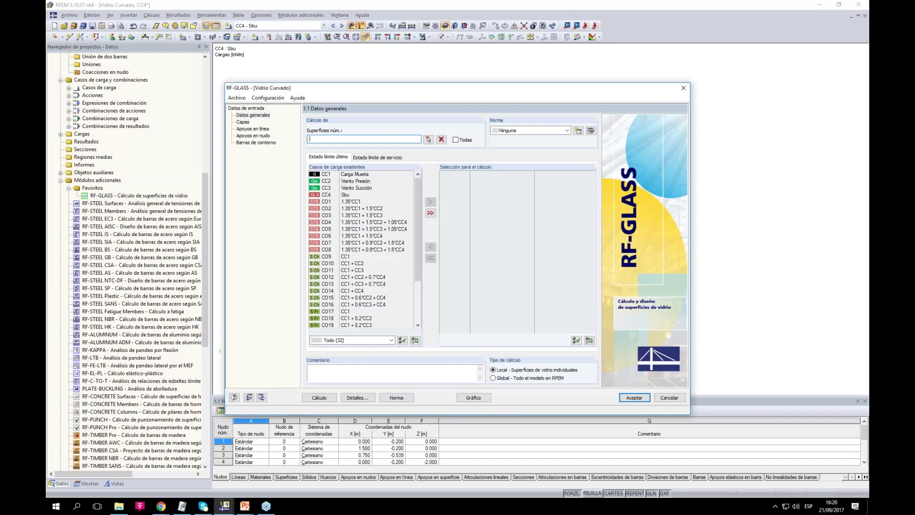
{"action": "left_click_drag", "start_coordinate": [434, 90], "coordinate": [370, 114]}
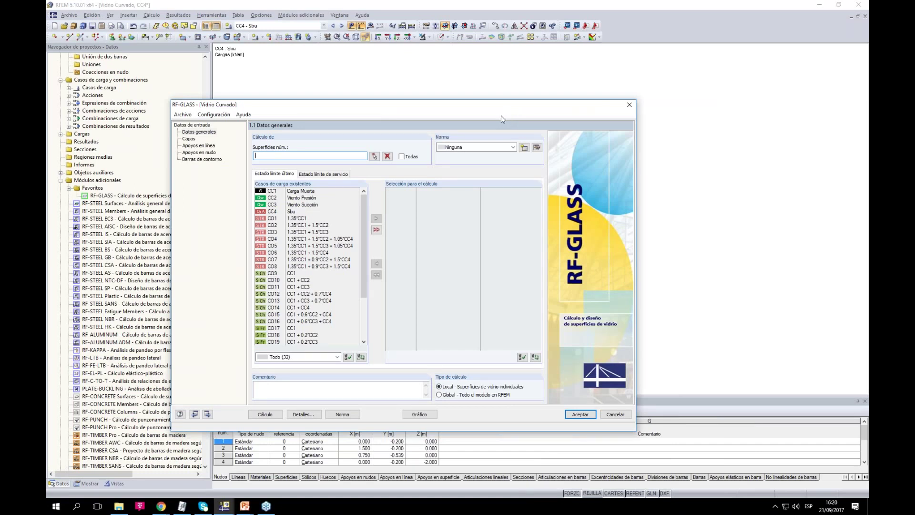
{"action": "left_click_drag", "start_coordinate": [353, 105], "coordinate": [254, 100]}
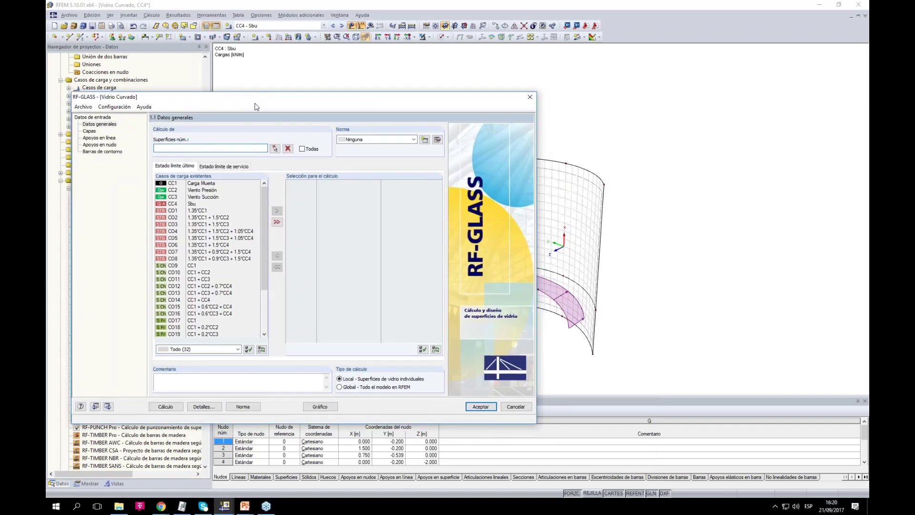
{"action": "left_click", "coordinate": [302, 150]}
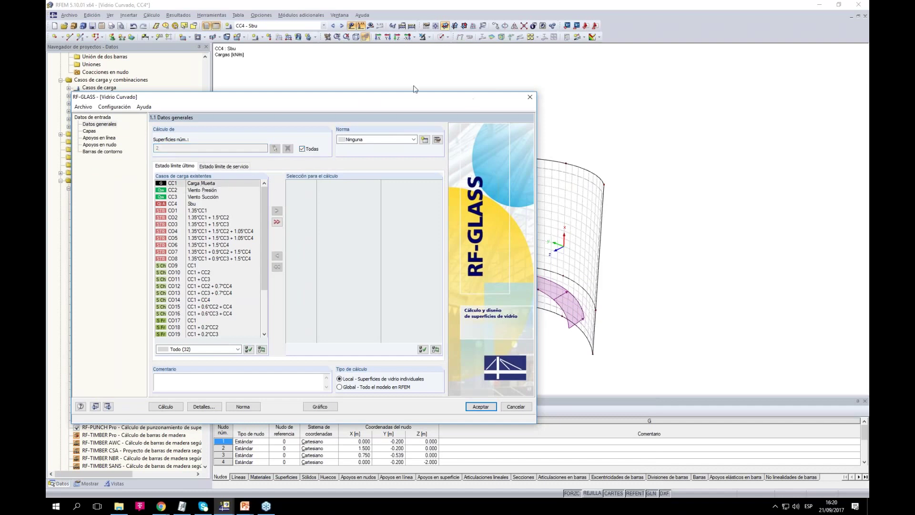
Review the parameters of the DIN 18008:2010-12 standard and return the design standard to Ninguna
{"action": "left_click", "coordinate": [355, 140]}
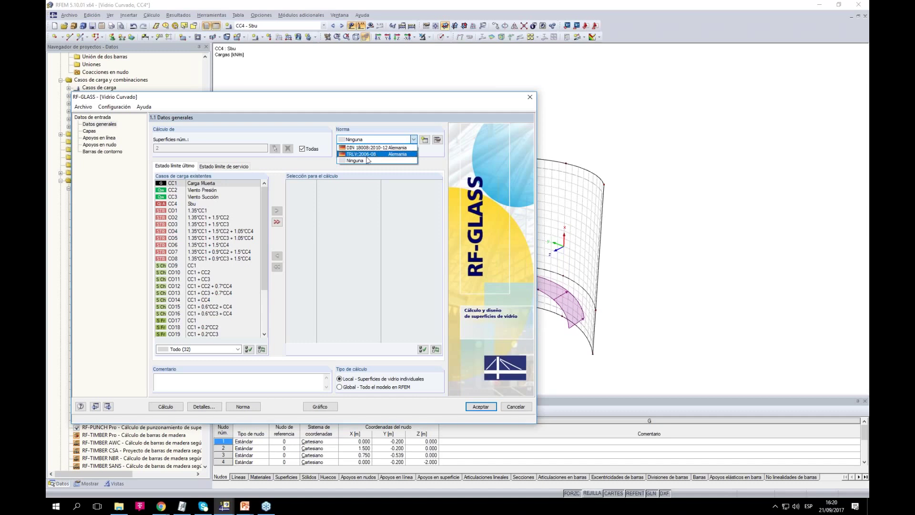
{"action": "left_click", "coordinate": [369, 147]}
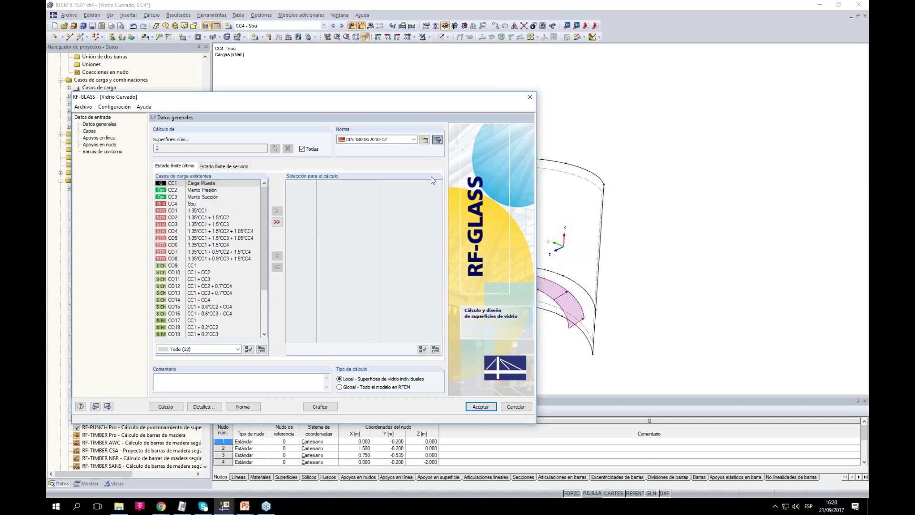
{"action": "left_click", "coordinate": [437, 139]}
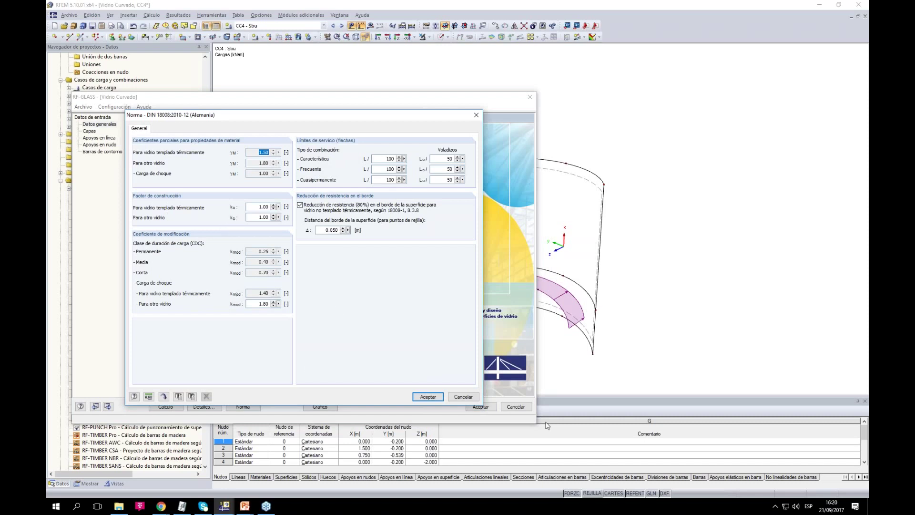
{"action": "left_click", "coordinate": [473, 396]}
{"action": "left_click", "coordinate": [392, 140]}
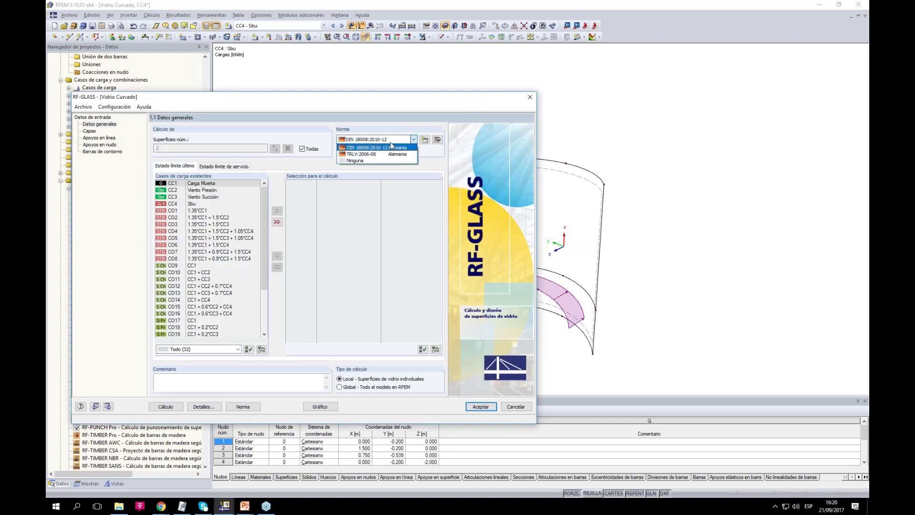
{"action": "left_click", "coordinate": [363, 161]}
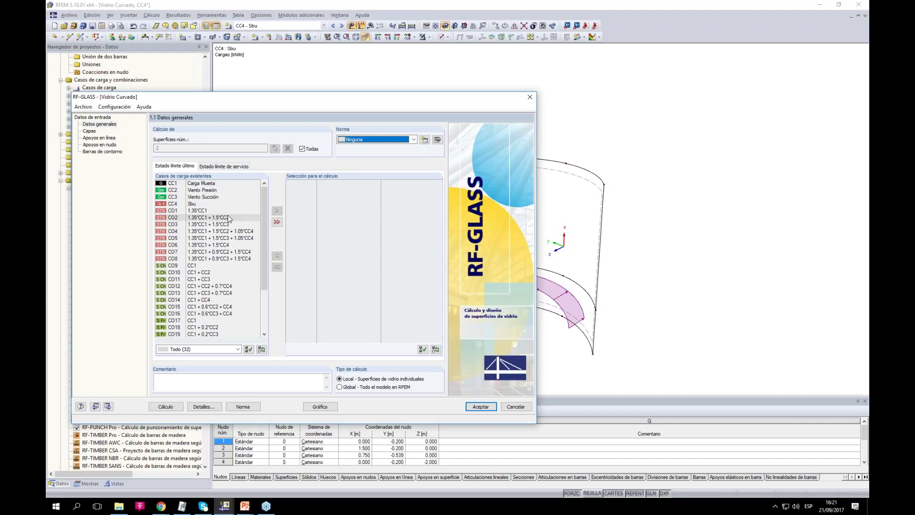
Add load combinations CO1 to CO8 to the ultimate limit state design
{"action": "left_click_drag", "start_coordinate": [212, 211], "coordinate": [210, 259]}
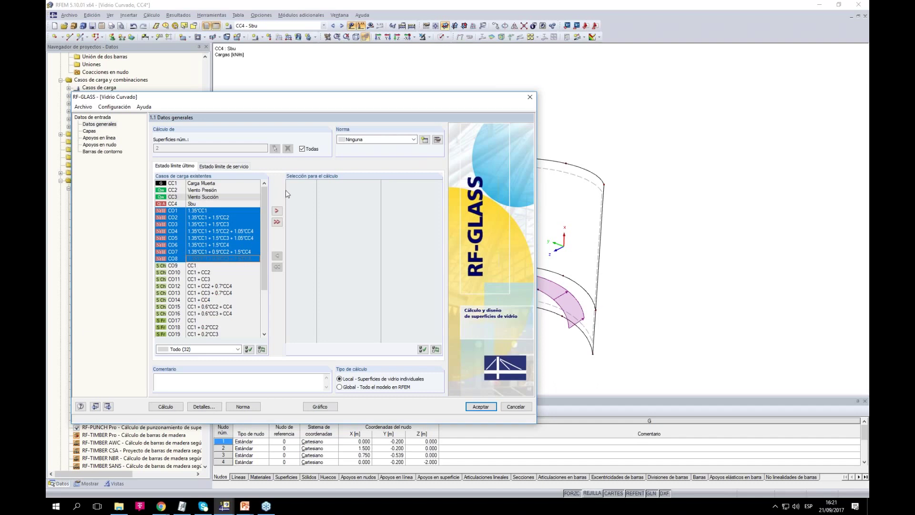
{"action": "left_click", "coordinate": [280, 212]}
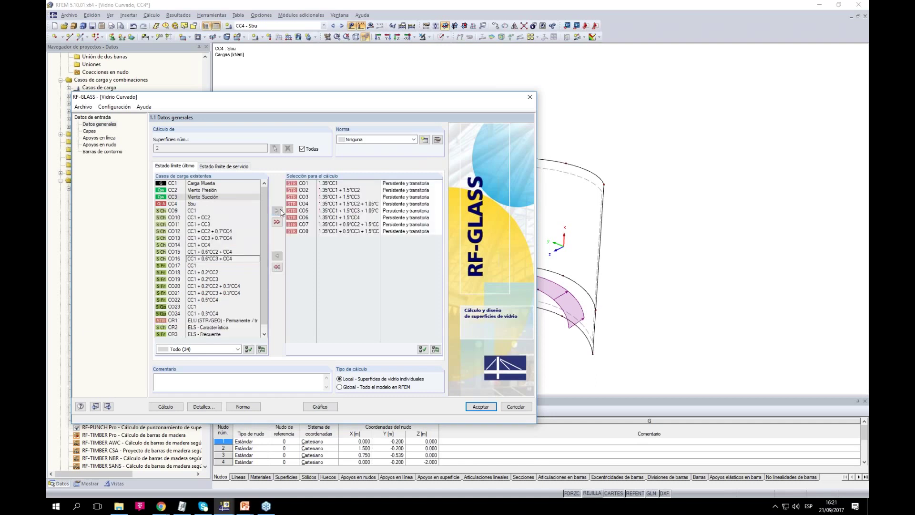
{"action": "left_click", "coordinate": [192, 210]}
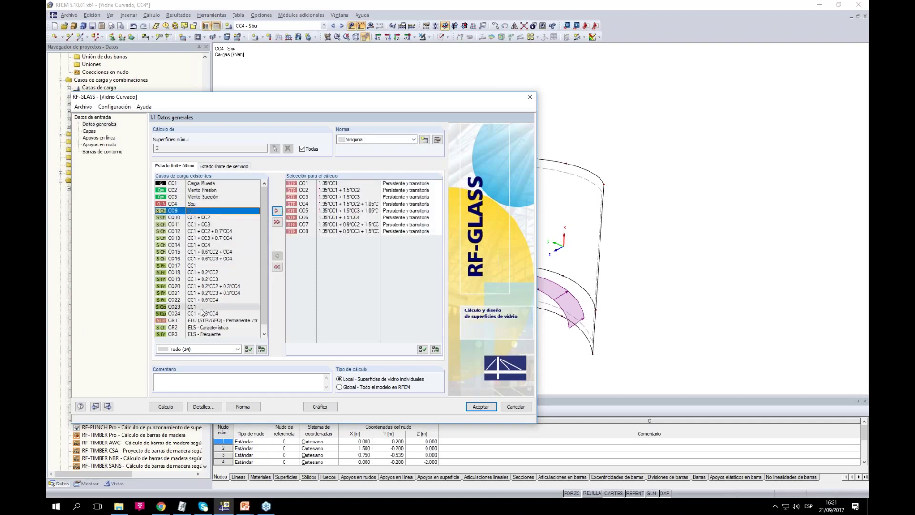
{"action": "left_click", "coordinate": [201, 313], "text": "shift"}
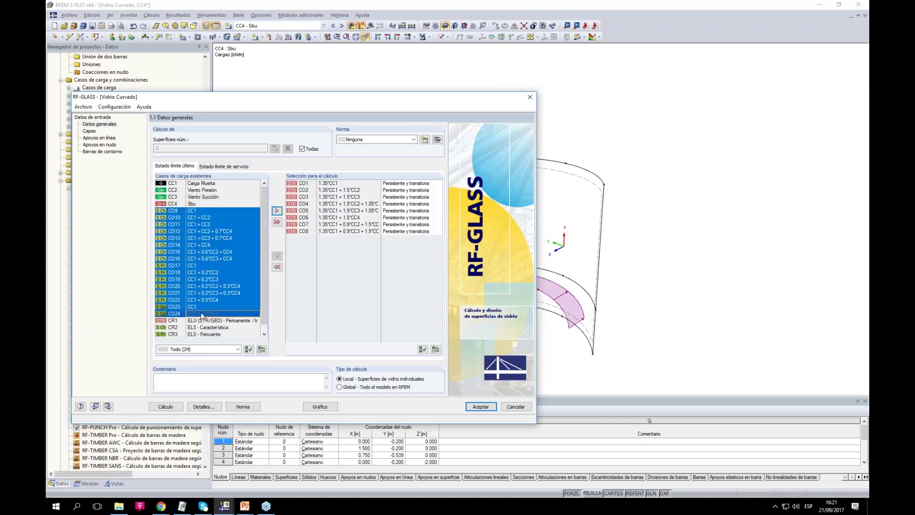
{"action": "left_click", "coordinate": [201, 210]}
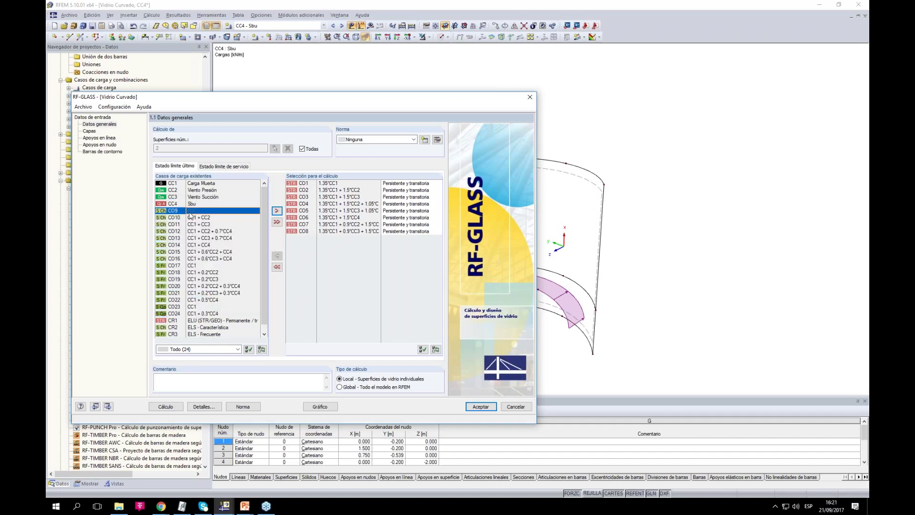
Add load combinations CO9 to CO24 to the serviceability limit state design
{"action": "left_click", "coordinate": [209, 167]}
{"action": "left_click_drag", "start_coordinate": [265, 250], "coordinate": [261, 287]}
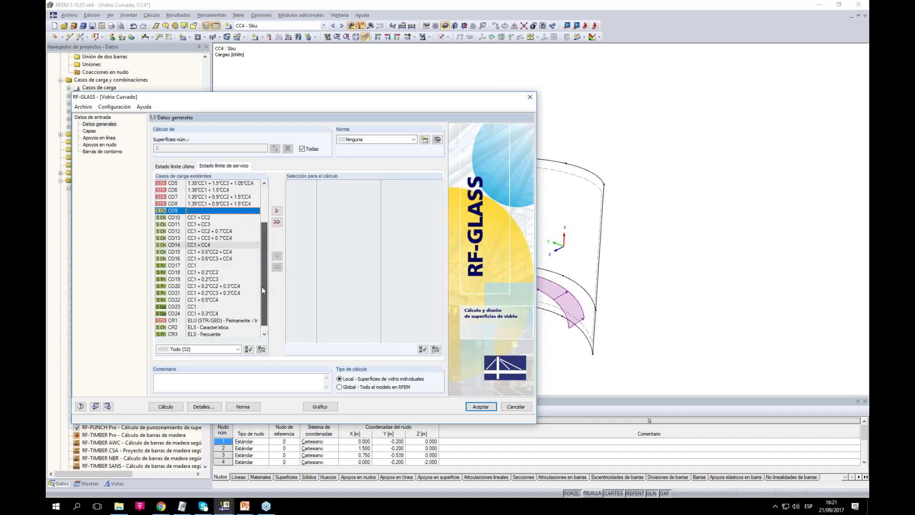
{"action": "left_click", "coordinate": [201, 314], "text": "shift"}
{"action": "left_click", "coordinate": [276, 210]}
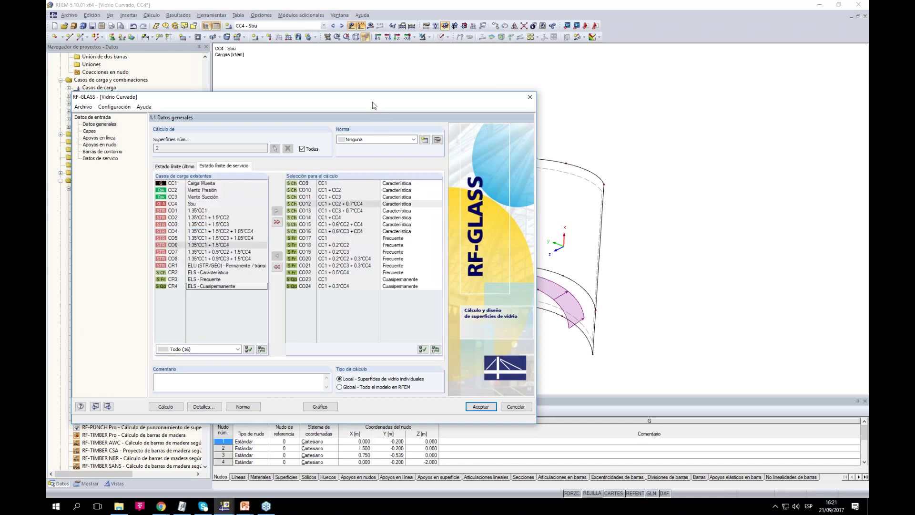
Open the glass layers input and rename the current composition as Composición particular 1
{"action": "left_click_drag", "start_coordinate": [372, 102], "coordinate": [380, 103]}
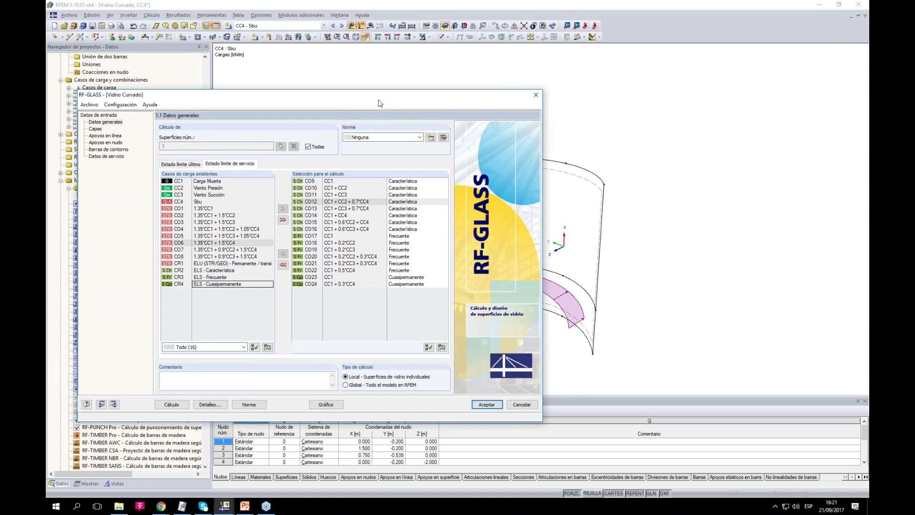
{"action": "left_click_drag", "start_coordinate": [380, 103], "coordinate": [387, 92]}
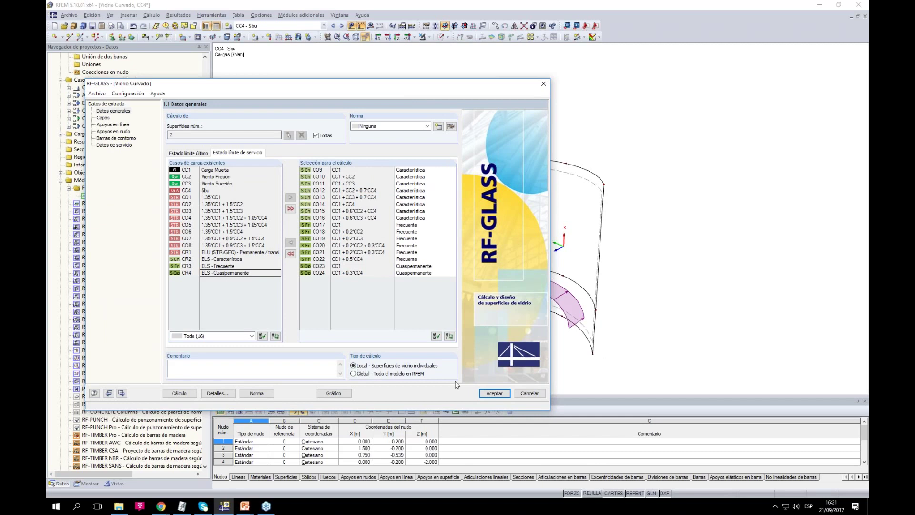
{"action": "left_click", "coordinate": [103, 118]}
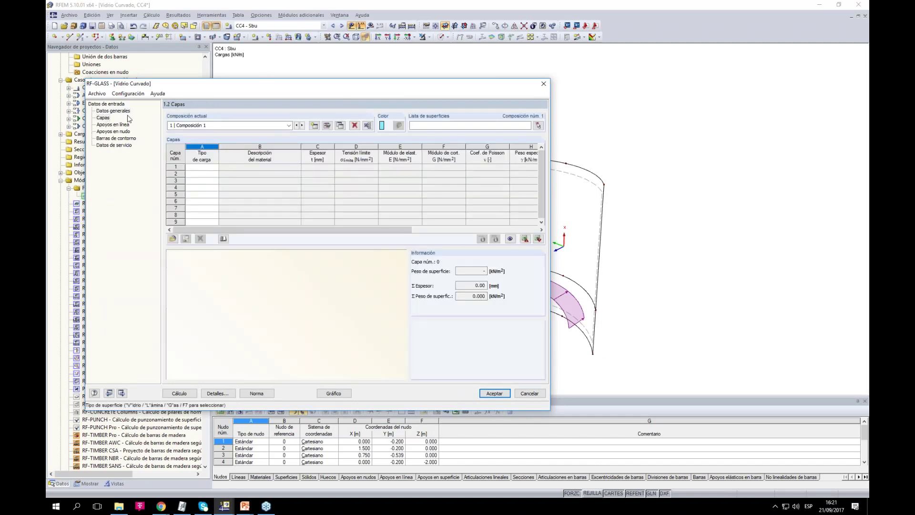
{"action": "left_click_drag", "start_coordinate": [217, 126], "coordinate": [167, 125]}
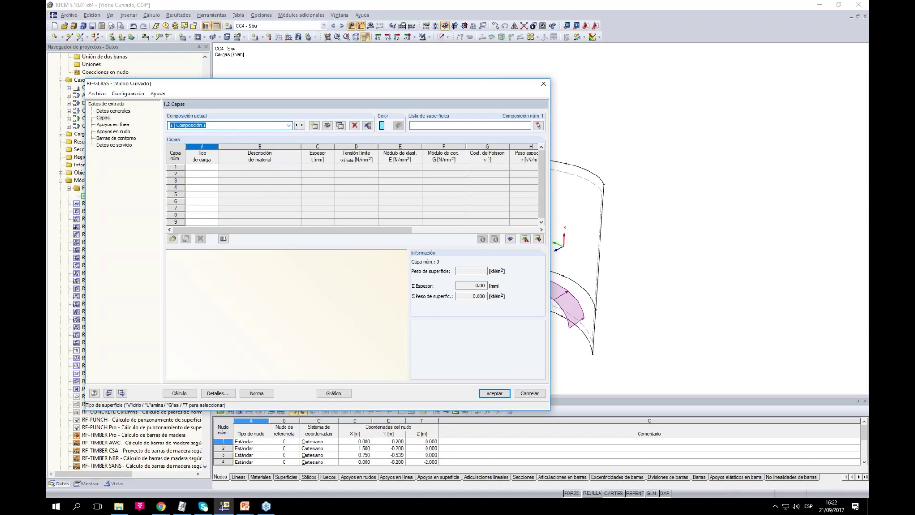
{"action": "type", "text": "Composici"}
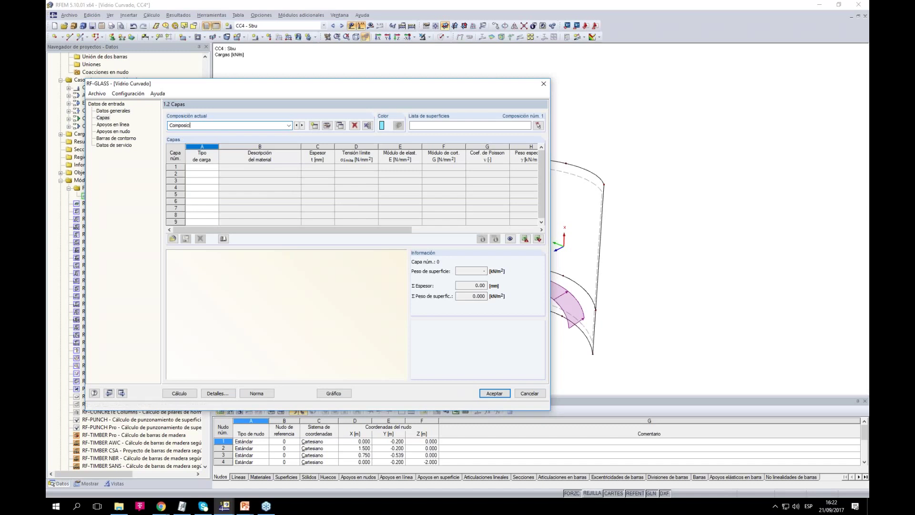
{"action": "type", "text": "ón particular 1"}
Define layer 1 as type Vidrio and open the material library for it
{"action": "left_click", "coordinate": [215, 168]}
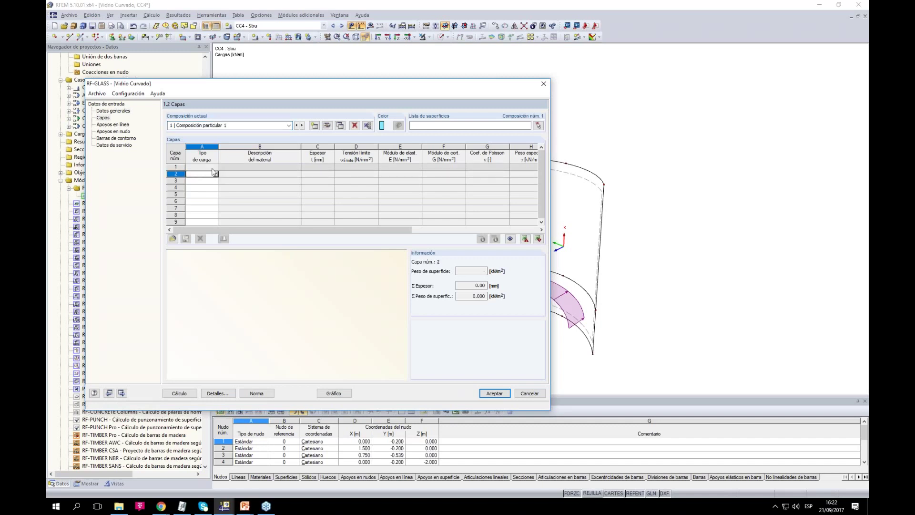
{"action": "left_click", "coordinate": [216, 168]}
{"action": "left_click", "coordinate": [213, 175]}
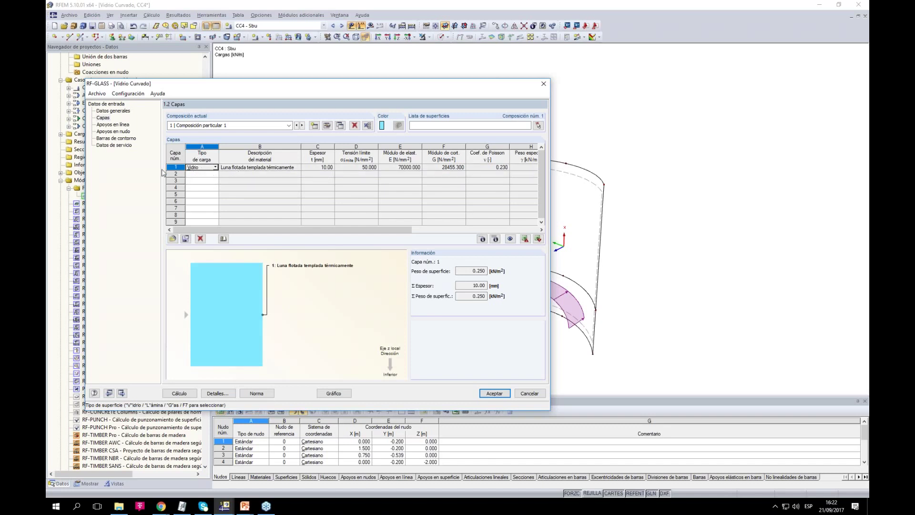
{"action": "left_click", "coordinate": [298, 168]}
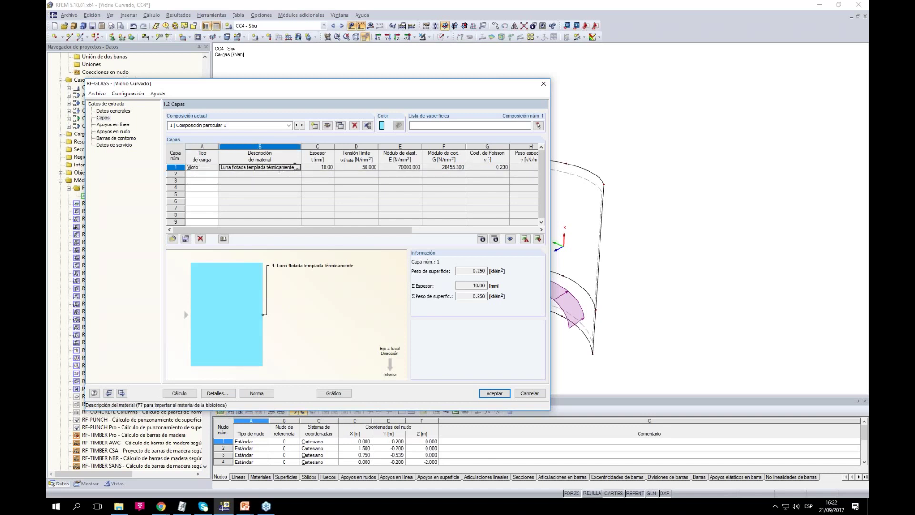
{"action": "left_click", "coordinate": [298, 169]}
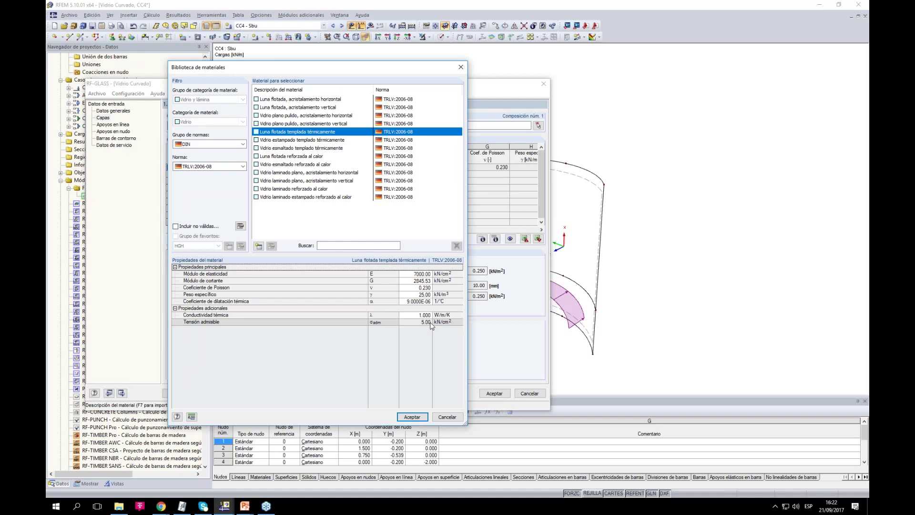
{"action": "left_click", "coordinate": [258, 245]}
{"action": "left_click", "coordinate": [237, 143]}
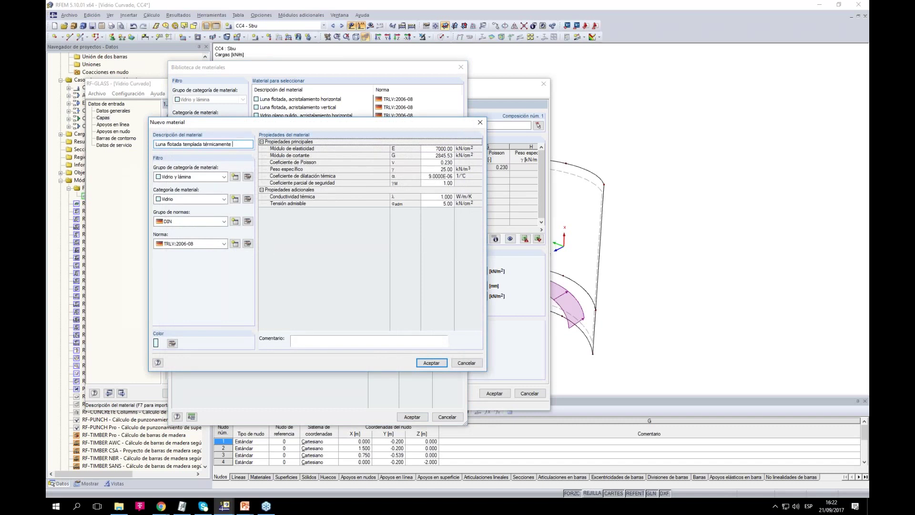
{"action": "type", "text": "AV"}
{"action": "key", "text": "BackSpace"}
{"action": "key", "text": "BackSpace"}
{"action": "type", "text": "AV"}
{"action": "key", "text": "BackSpace"}
{"action": "type", "text": "B"}
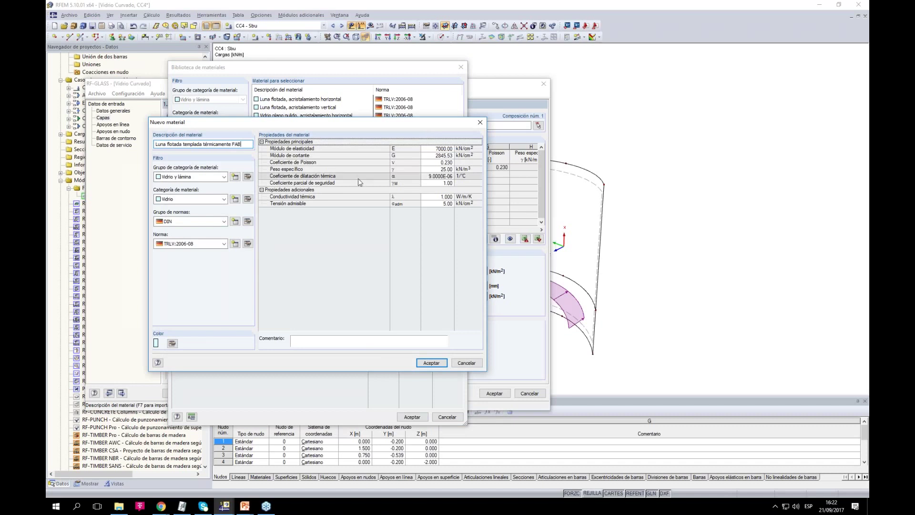
{"action": "left_click", "coordinate": [430, 203]}
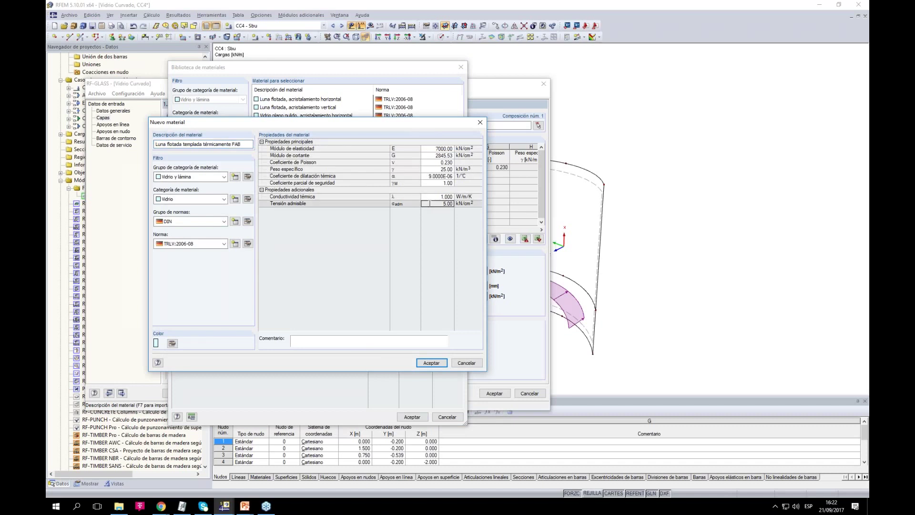
{"action": "left_click", "coordinate": [436, 148]}
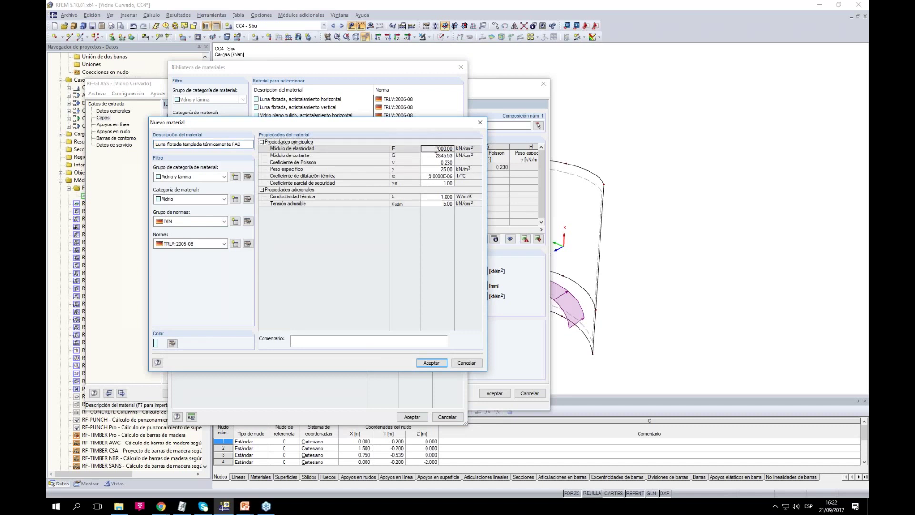
{"action": "left_click", "coordinate": [437, 170]}
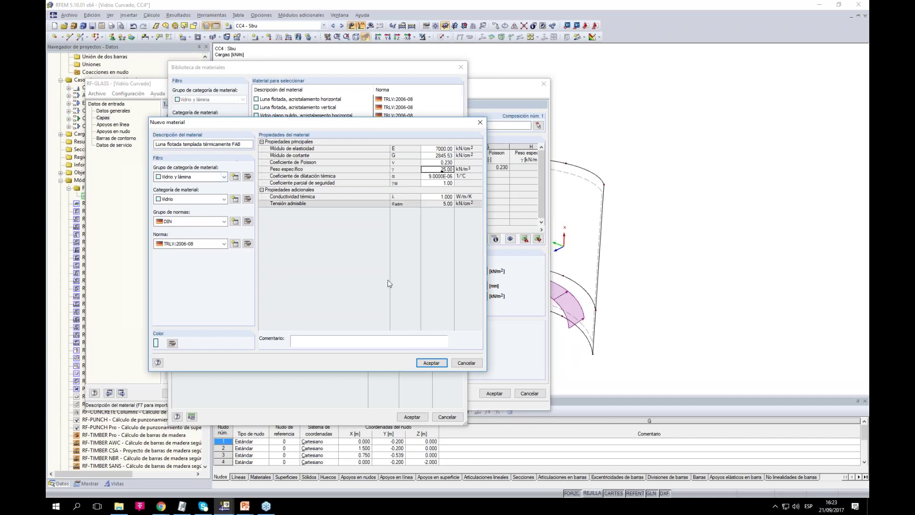
{"action": "left_click", "coordinate": [475, 364]}
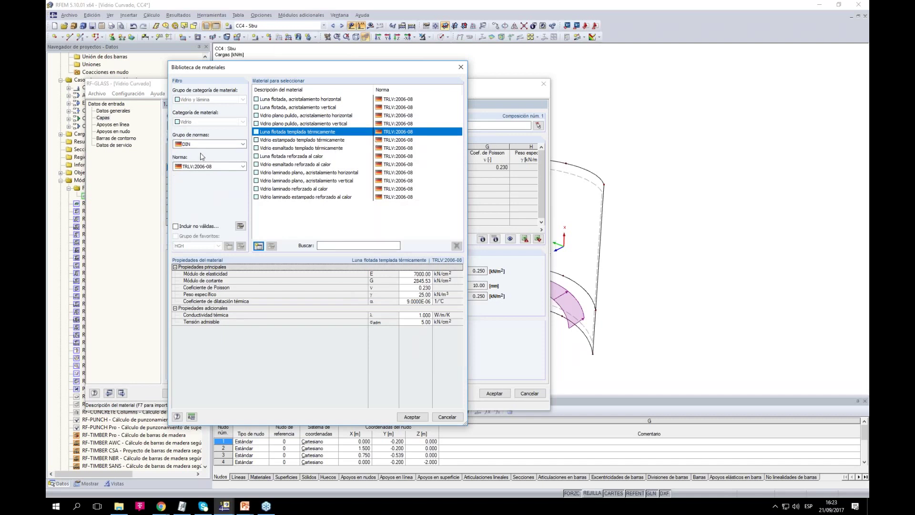
Use the Luna flotada templada térmicamente material for layer 1 and set its thickness to 2 mm
{"action": "left_click", "coordinate": [418, 418]}
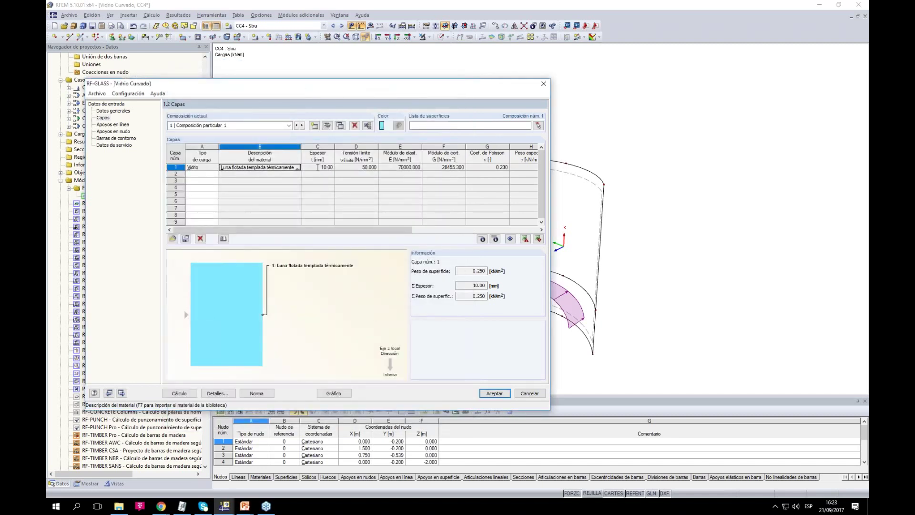
{"action": "key", "text": "Tab"}
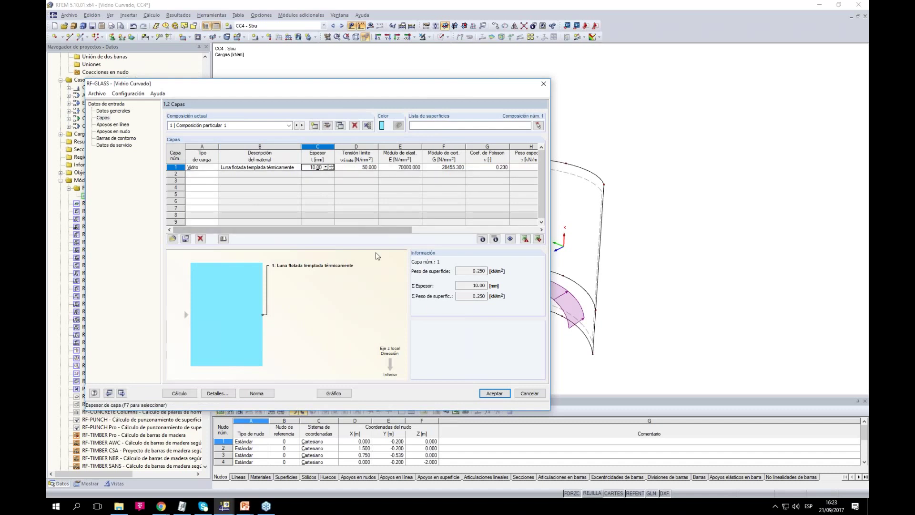
{"action": "mouse_move", "coordinate": [369, 229]}
{"action": "left_mouse_down"}
{"action": "mouse_move", "coordinate": [485, 226]}
{"action": "mouse_move", "coordinate": [382, 228]}
{"action": "left_mouse_up"}
{"action": "left_click", "coordinate": [297, 166]}
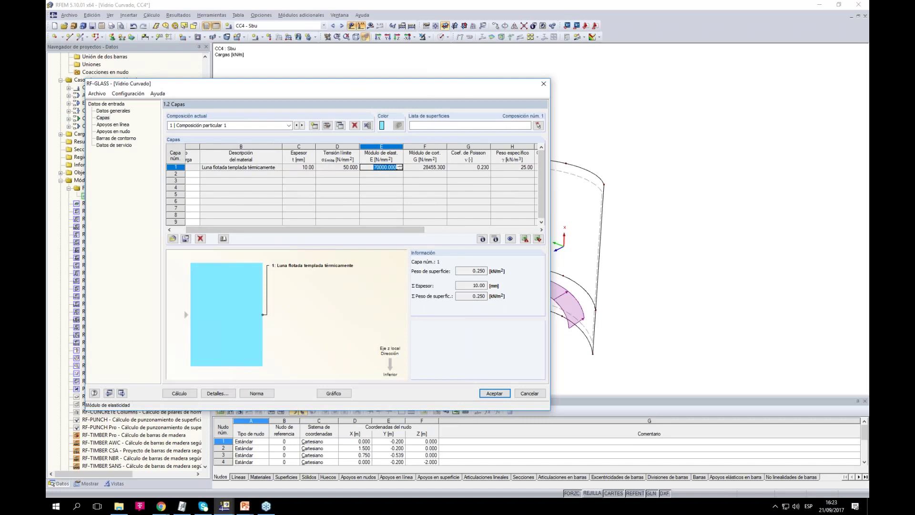
{"action": "type", "text": "2"}
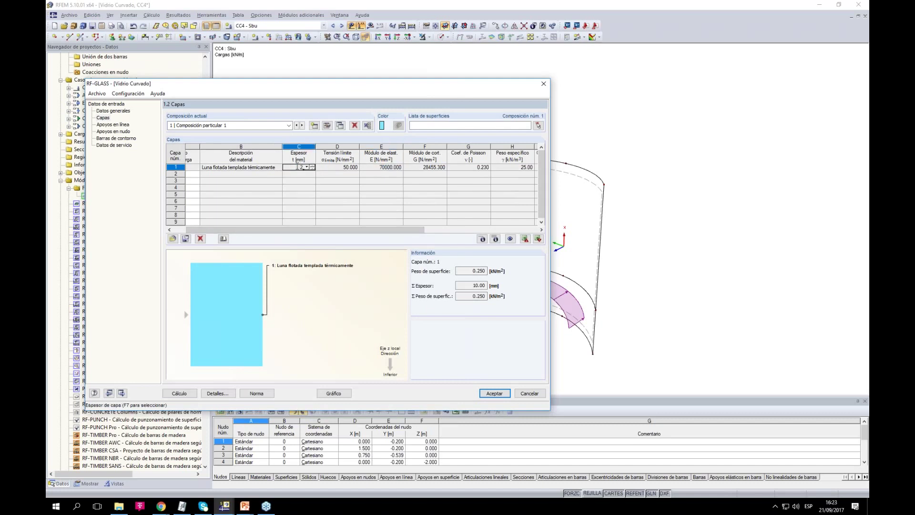
Add layer 2 as a Lámina with material PVB 22 °C carga hasta 3 min and a thickness of 0.1 mm
{"action": "left_click", "coordinate": [193, 174]}
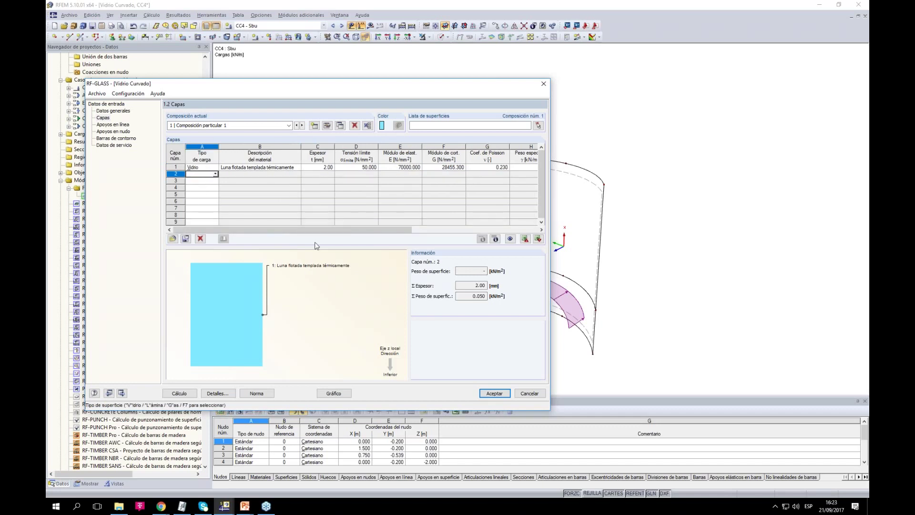
{"action": "left_click", "coordinate": [216, 174]}
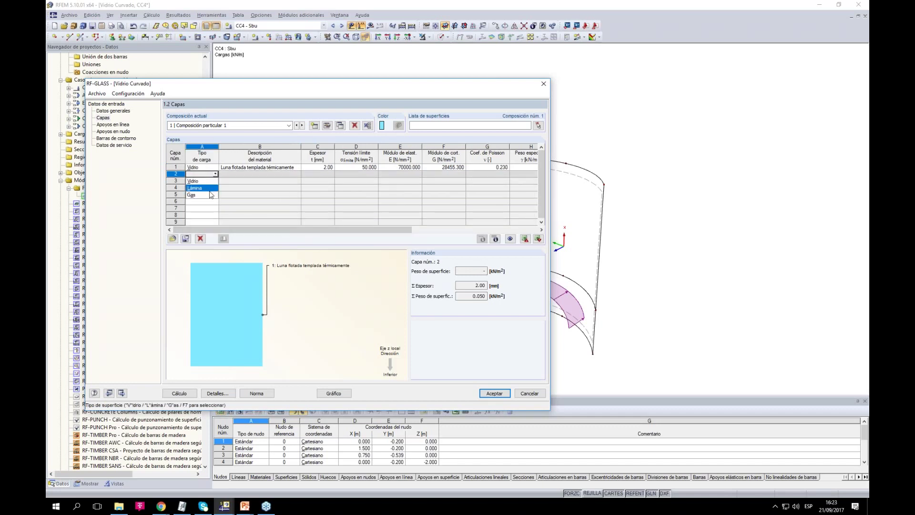
{"action": "left_click", "coordinate": [200, 187]}
{"action": "left_click", "coordinate": [290, 175]}
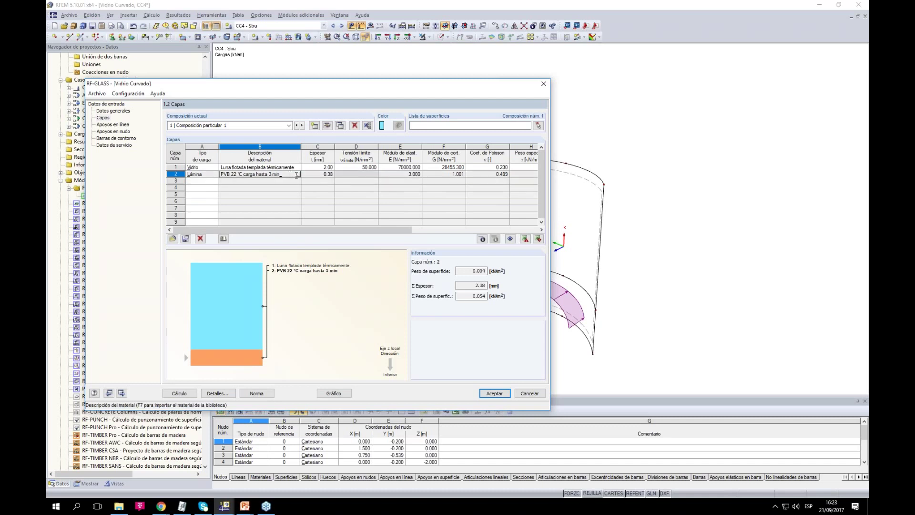
{"action": "key", "text": "F7"}
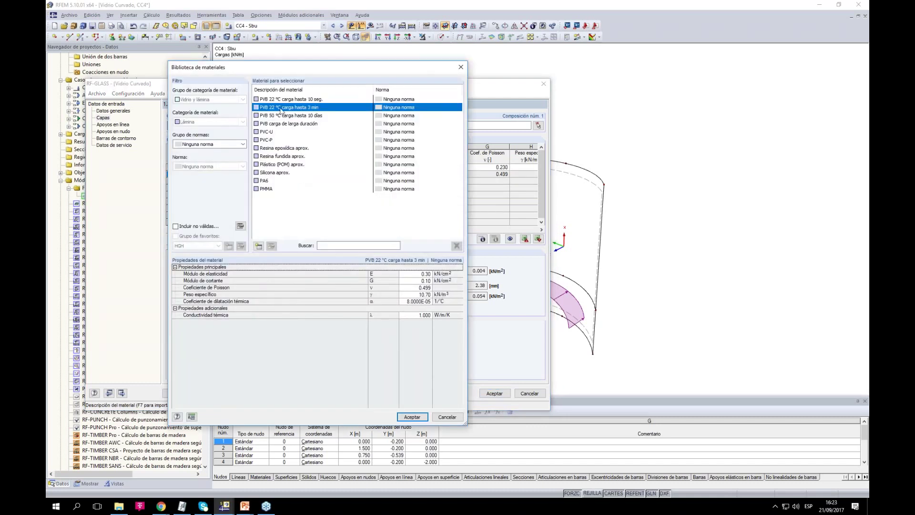
{"action": "left_click_drag", "start_coordinate": [305, 68], "coordinate": [311, 67]}
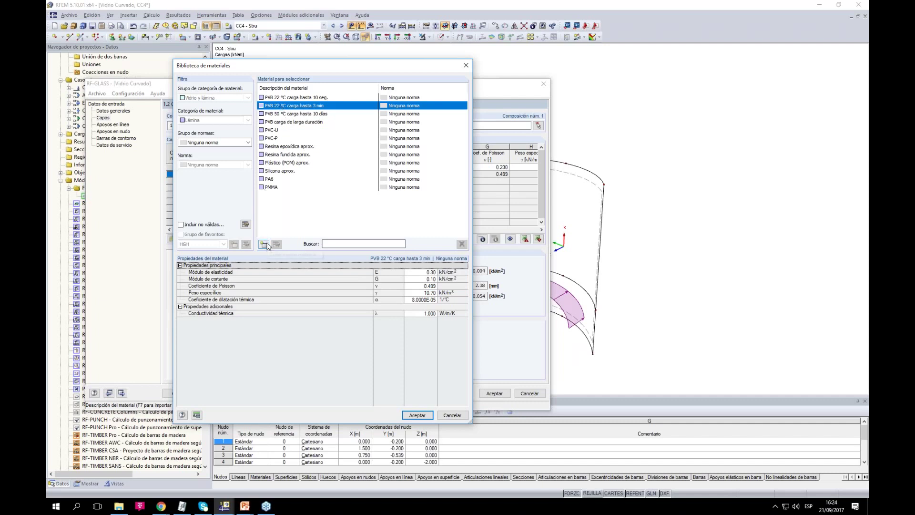
{"action": "left_click", "coordinate": [418, 416]}
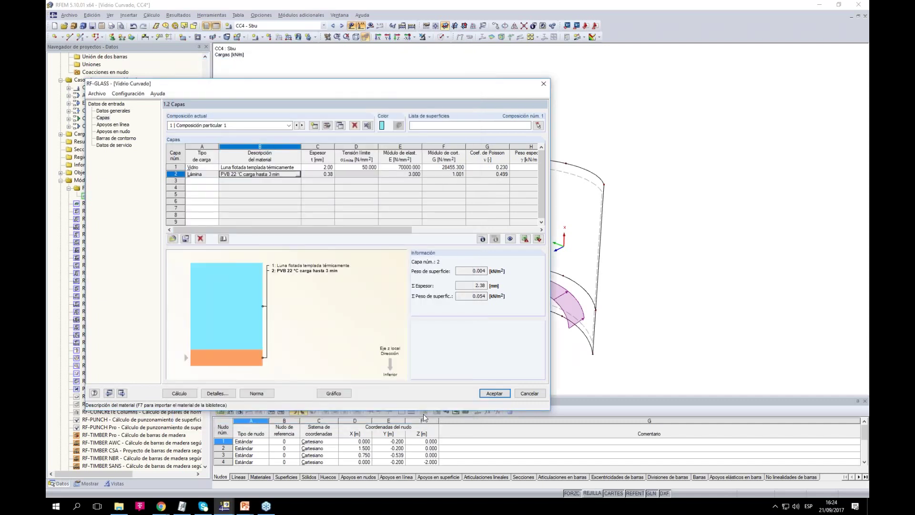
{"action": "left_click", "coordinate": [209, 180]}
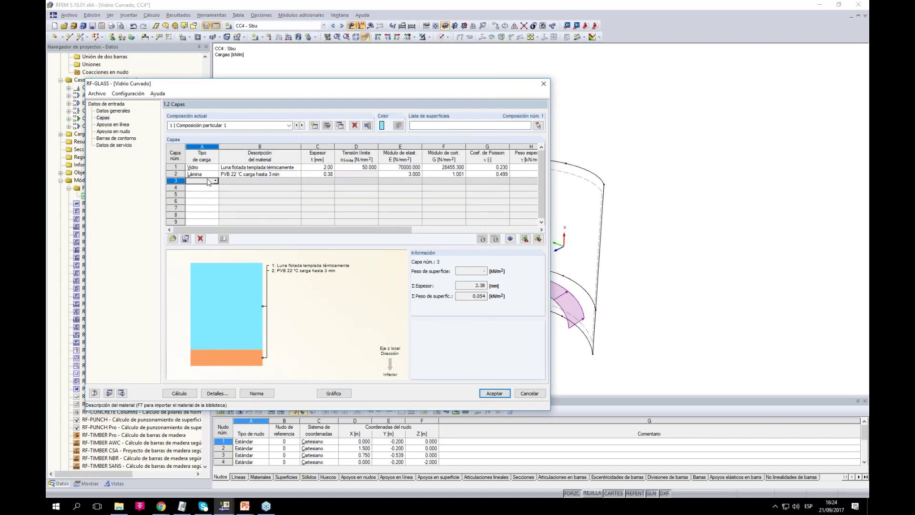
{"action": "left_click", "coordinate": [310, 173]}
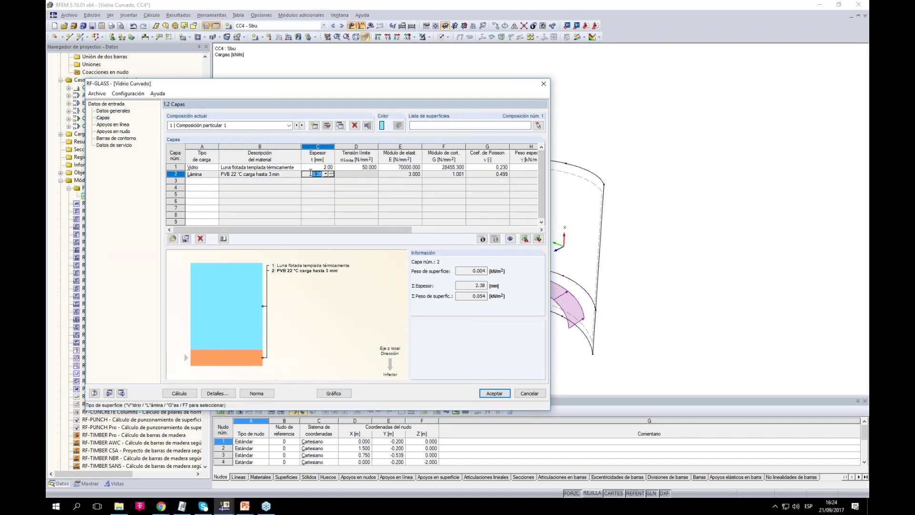
{"action": "type", "text": "0.1"}
Add layer 3 as type Vidrio and assign the composition to surface 2
{"action": "left_click", "coordinate": [208, 181]}
{"action": "left_click", "coordinate": [216, 180]}
{"action": "left_click", "coordinate": [200, 188]}
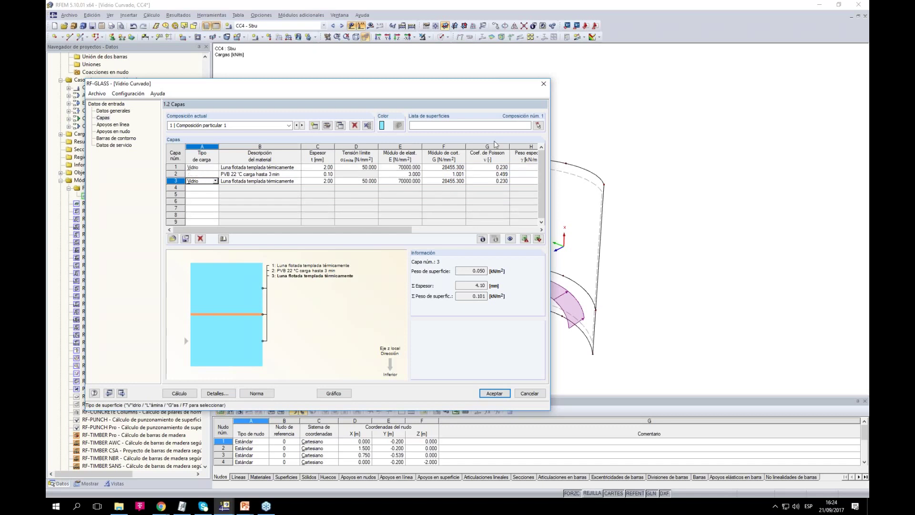
{"action": "left_click", "coordinate": [538, 126]}
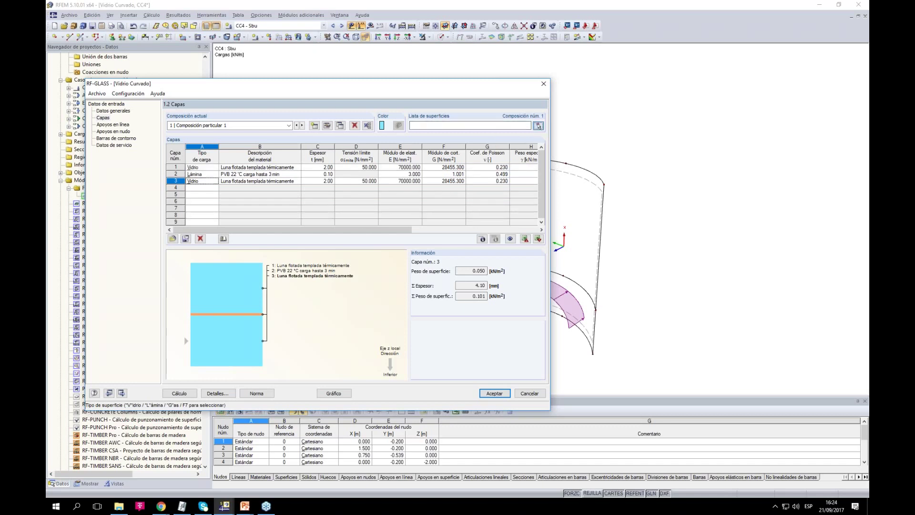
{"action": "left_click", "coordinate": [155, 83]}
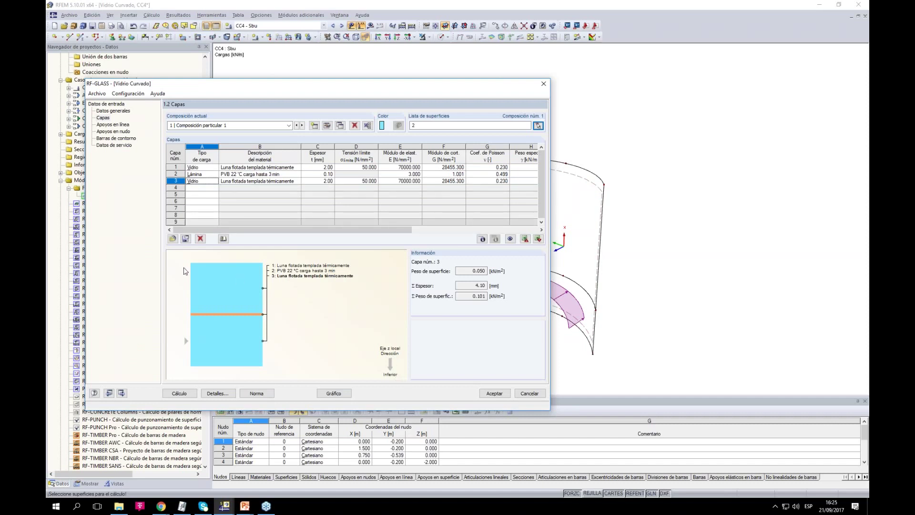
Examine the partial stiffness matrix elements of glass layer 3
{"action": "left_click_drag", "start_coordinate": [484, 83], "coordinate": [453, 91]}
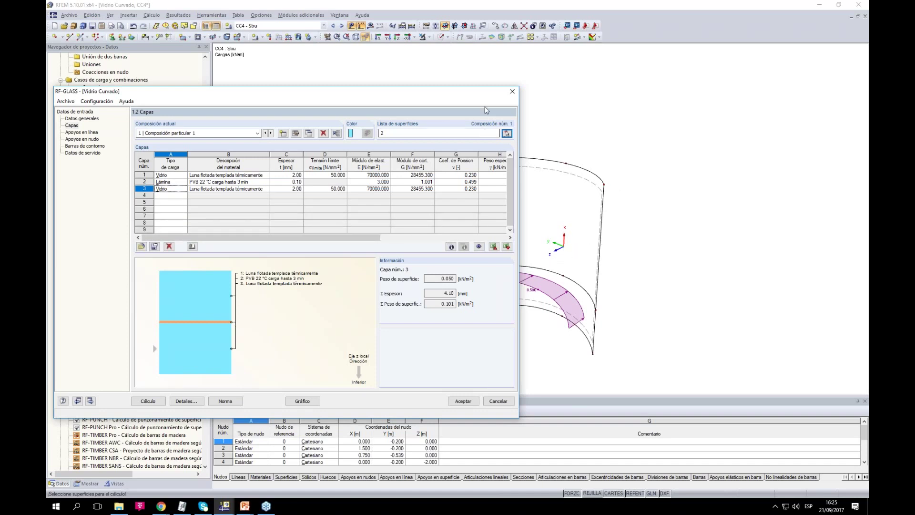
{"action": "left_click_drag", "start_coordinate": [459, 100], "coordinate": [440, 103]}
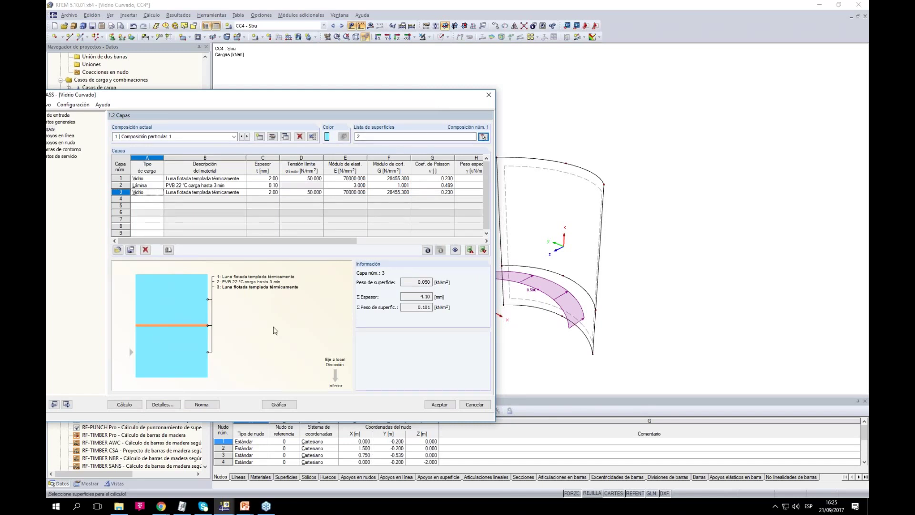
{"action": "left_click_drag", "start_coordinate": [324, 103], "coordinate": [339, 97]}
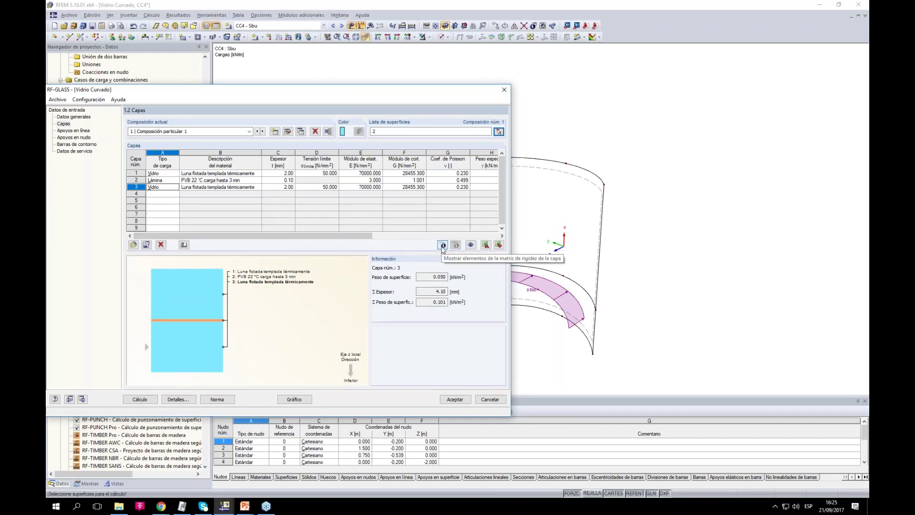
{"action": "left_click", "coordinate": [443, 246]}
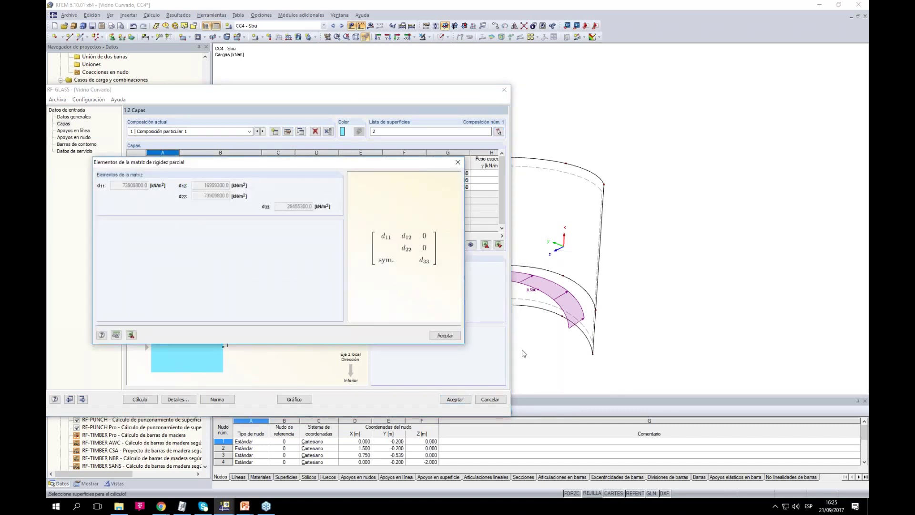
{"action": "left_click", "coordinate": [456, 337]}
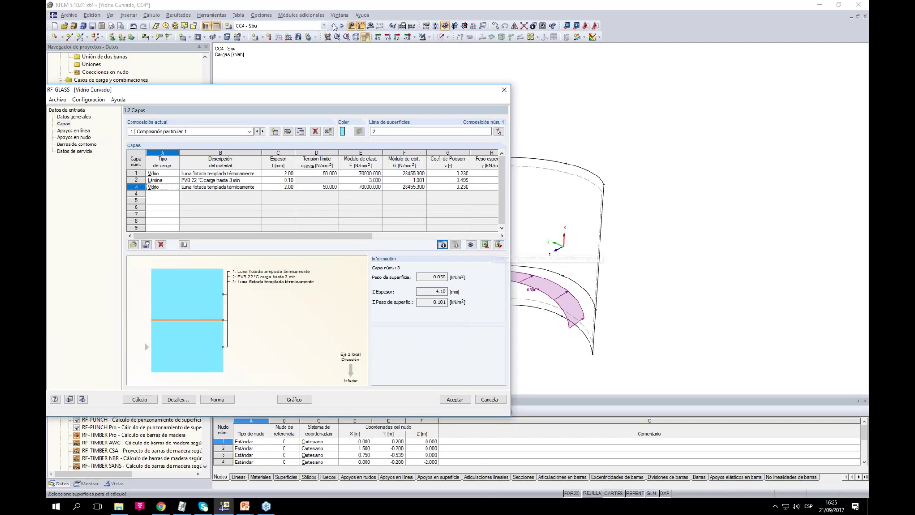
Set the laminated glass modelling to 2D in the calculation details of composition 1
{"action": "left_click", "coordinate": [287, 132]}
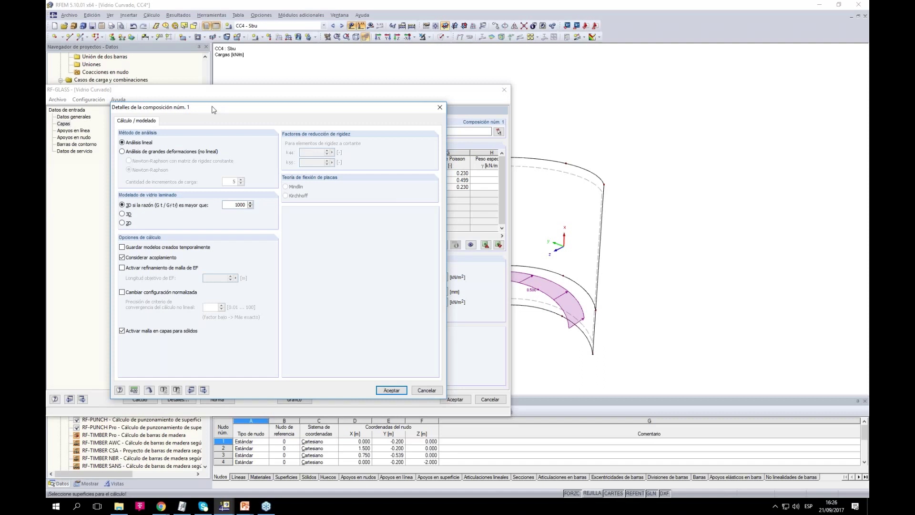
{"action": "left_click_drag", "start_coordinate": [211, 106], "coordinate": [224, 103]}
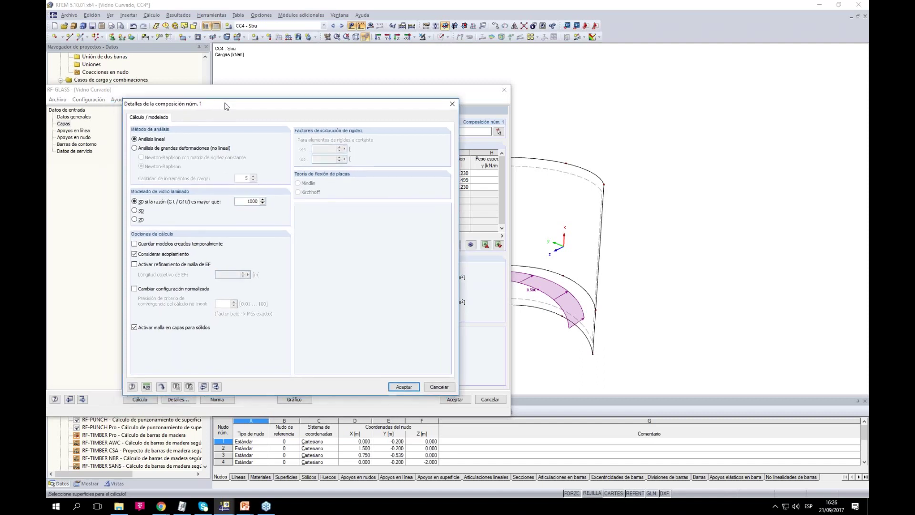
{"action": "left_click", "coordinate": [134, 219]}
{"action": "left_click", "coordinate": [135, 202]}
{"action": "left_click", "coordinate": [134, 220]}
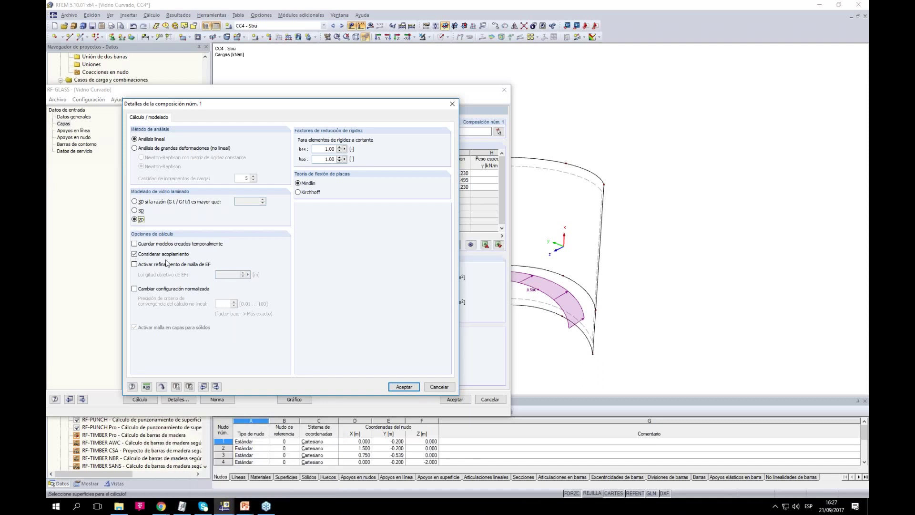
{"action": "left_click", "coordinate": [134, 264]}
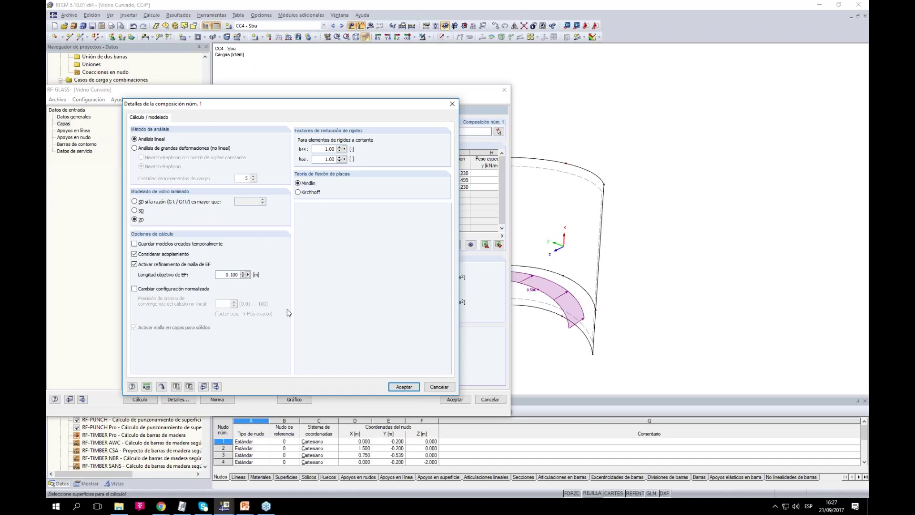
{"action": "left_click", "coordinate": [135, 265]}
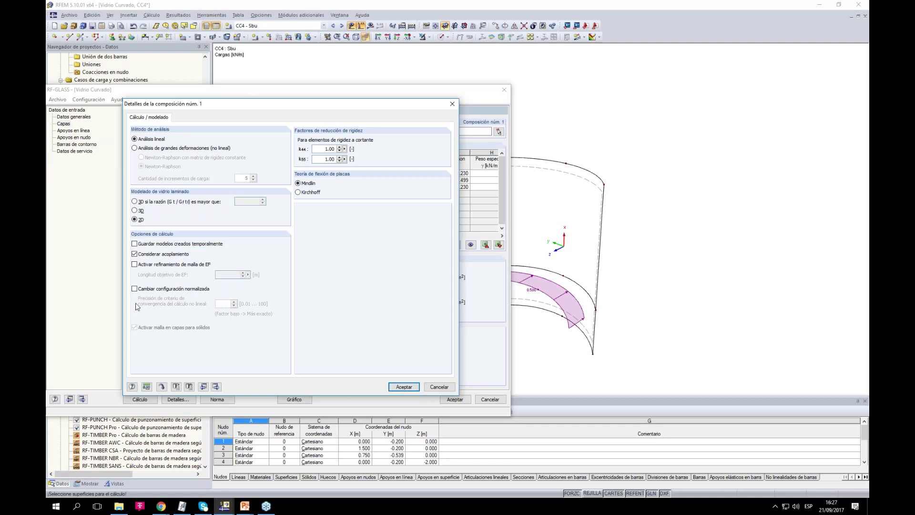
{"action": "left_click", "coordinate": [135, 289]}
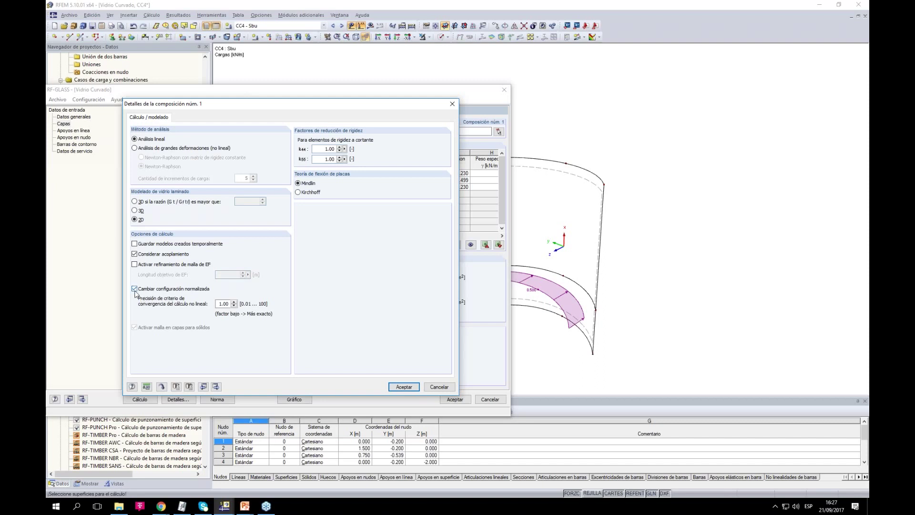
{"action": "left_click", "coordinate": [135, 289]}
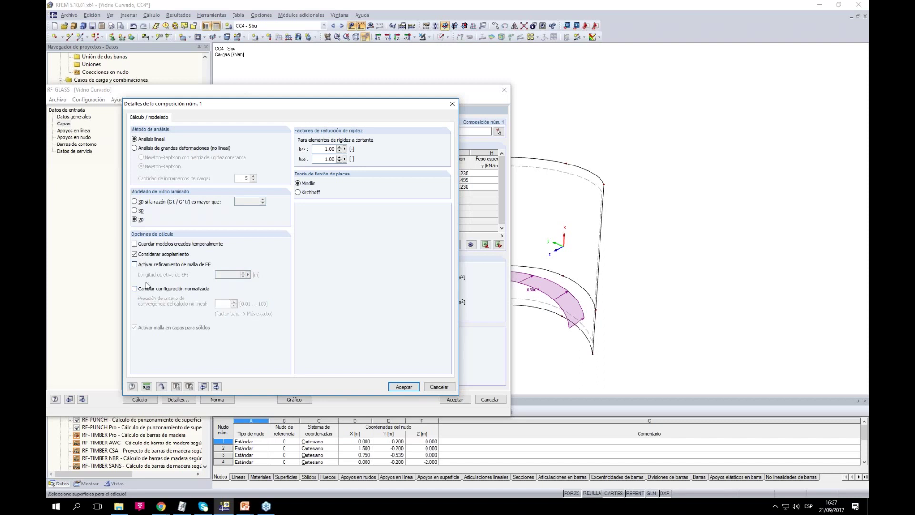
{"action": "left_click", "coordinate": [134, 288]}
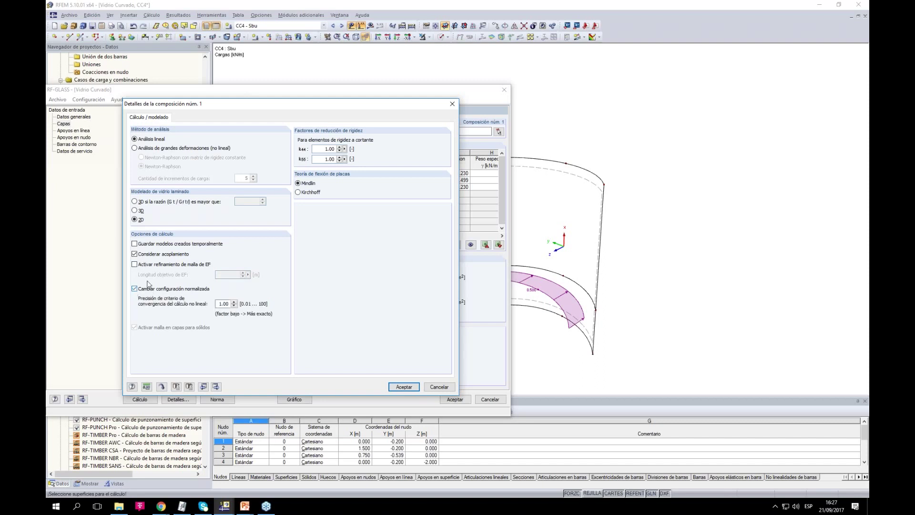
{"action": "left_click", "coordinate": [135, 289]}
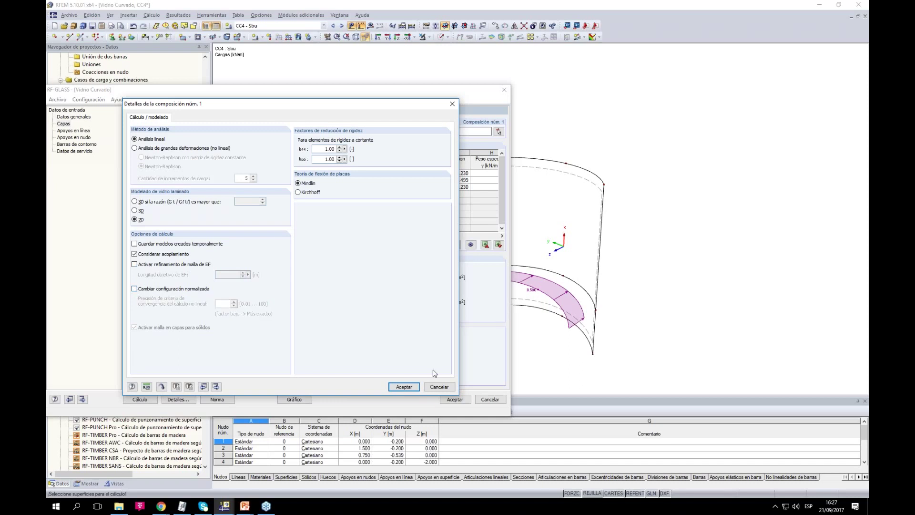
Accept the composition details and define line support 1 on lines 2 and 3 as Articulado fijo - tipo 1
{"action": "left_click", "coordinate": [409, 387]}
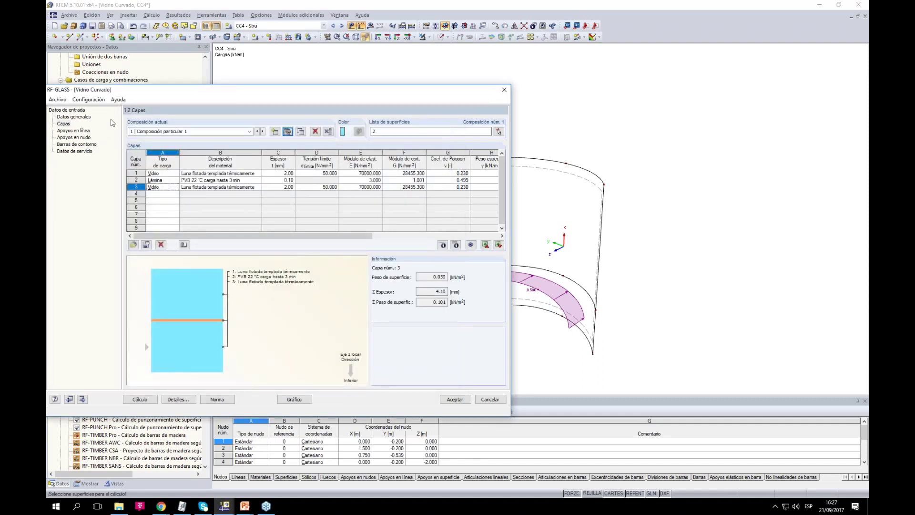
{"action": "left_click", "coordinate": [69, 132]}
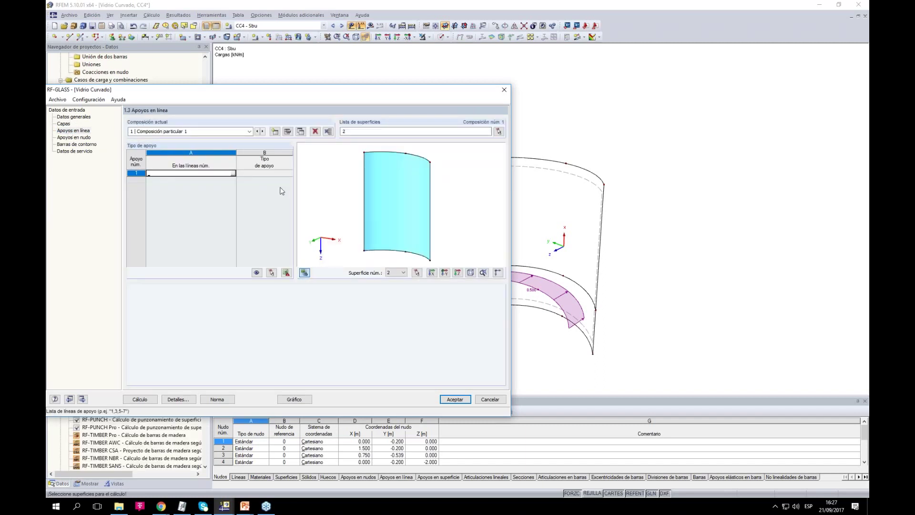
{"action": "left_click", "coordinate": [171, 173]}
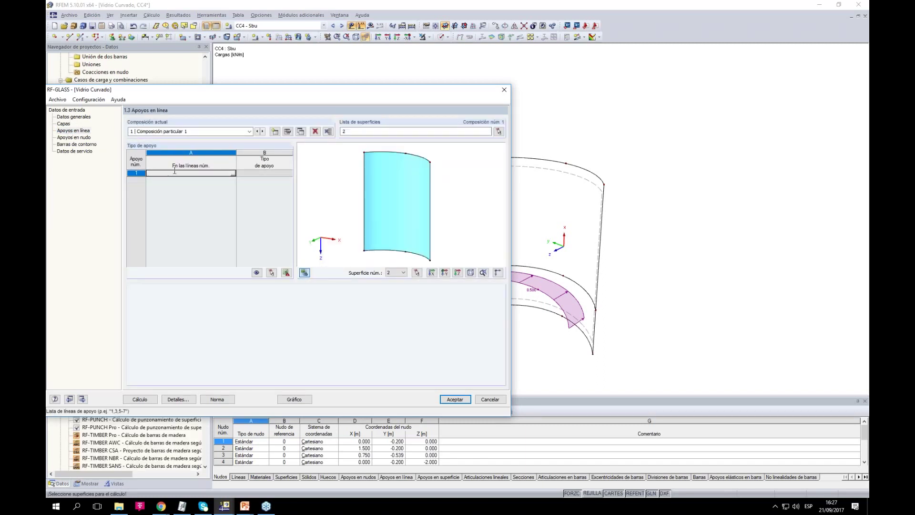
{"action": "left_click", "coordinate": [234, 173]}
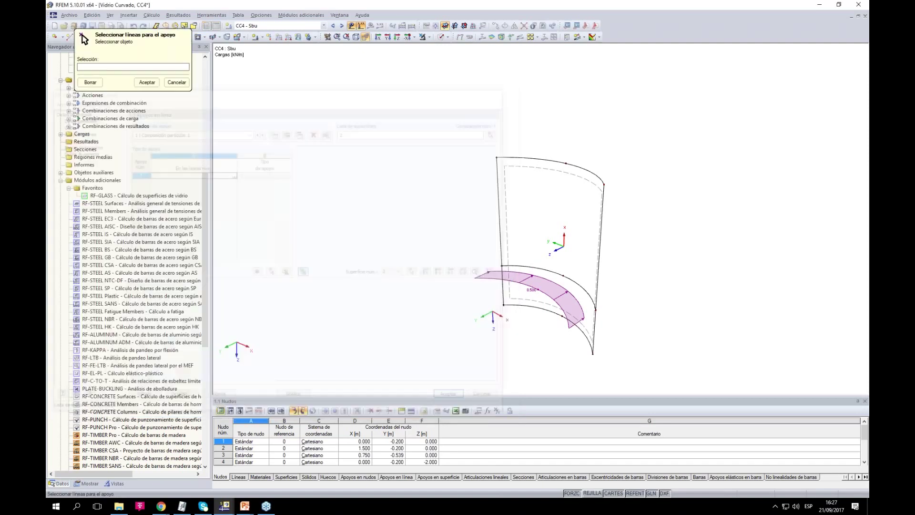
{"action": "left_click_drag", "start_coordinate": [482, 133], "coordinate": [511, 359]}
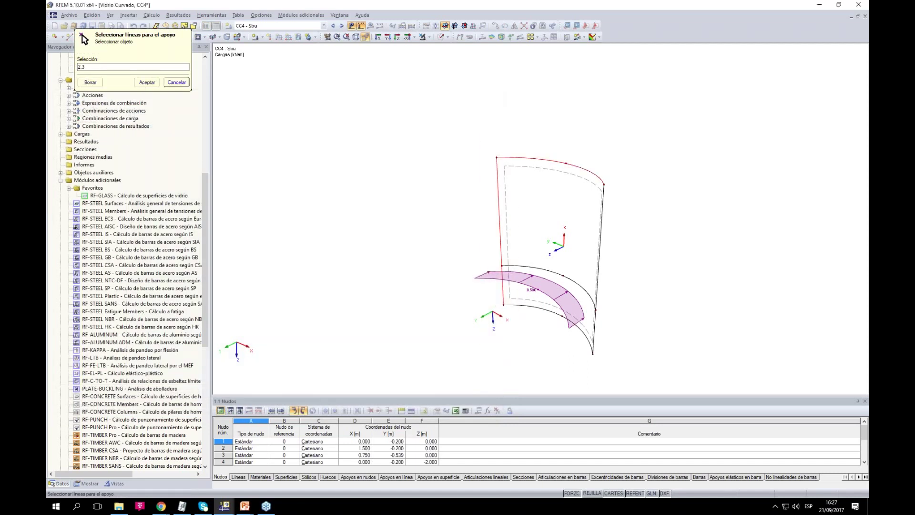
{"action": "left_click", "coordinate": [143, 83]}
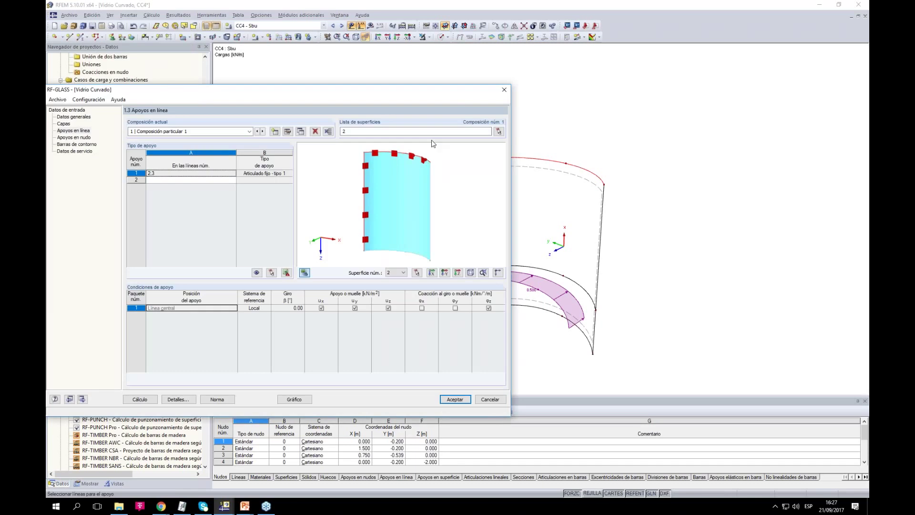
{"action": "left_click_drag", "start_coordinate": [438, 93], "coordinate": [419, 102]}
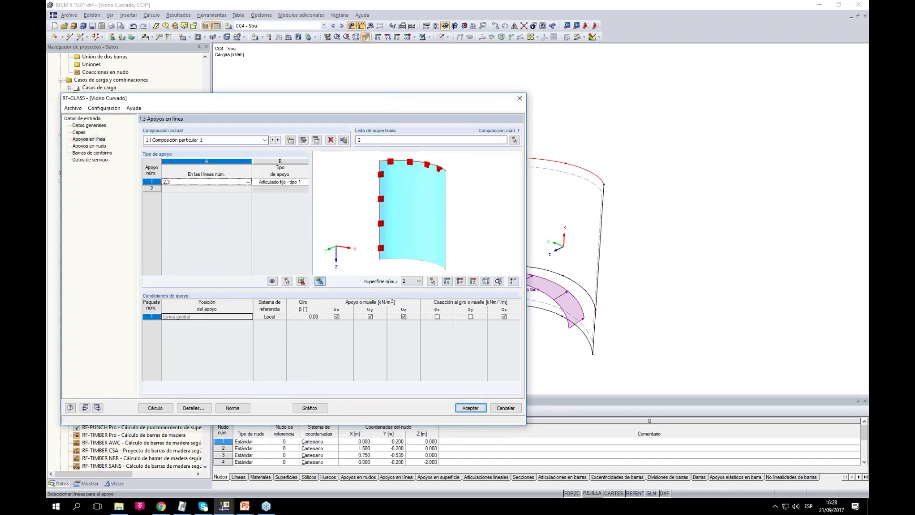
{"action": "left_click", "coordinate": [290, 183]}
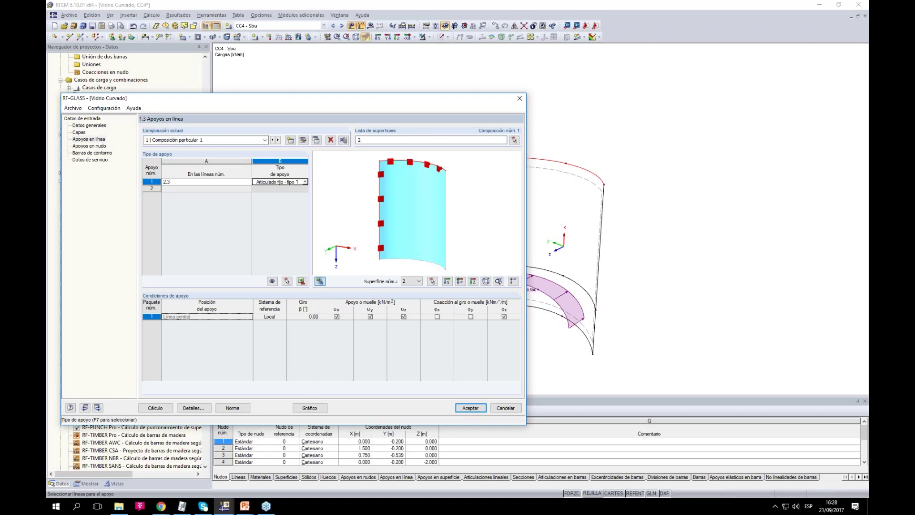
Add line support 2 on lines 1 and 4 of the glass surface
{"action": "left_click", "coordinate": [241, 188]}
{"action": "left_click", "coordinate": [249, 189]}
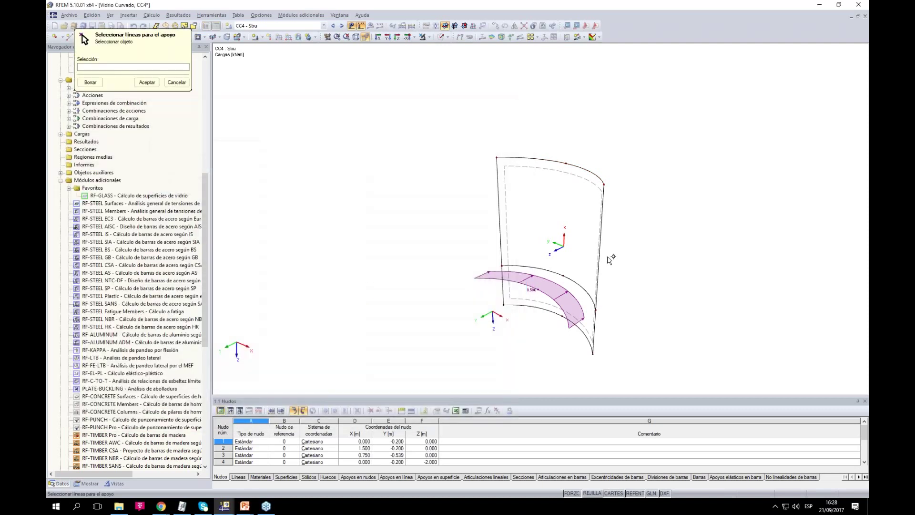
{"action": "left_click", "coordinate": [581, 332]}
{"action": "left_click", "coordinate": [146, 82]}
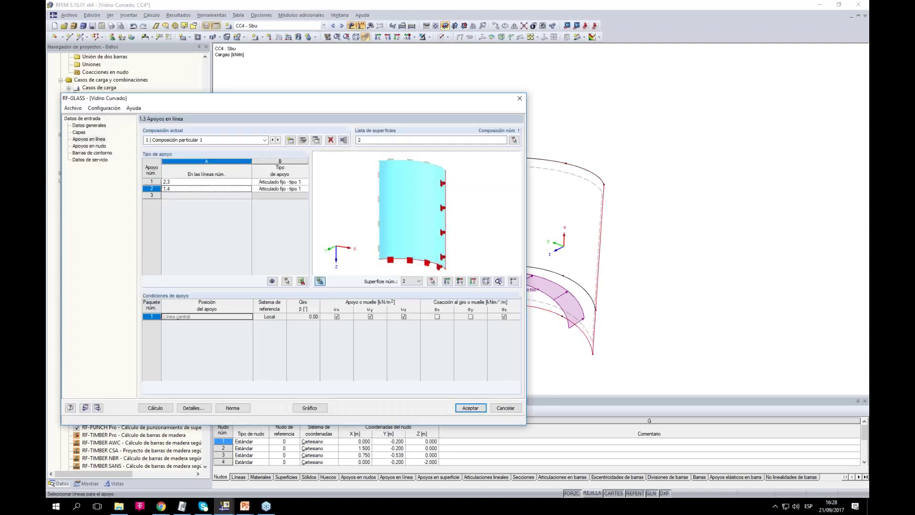
Try Articulado fijo - tipo 2 and tipo 6 as the type of line support 2
{"action": "left_click", "coordinate": [286, 189]}
{"action": "left_click", "coordinate": [305, 189]}
{"action": "left_click", "coordinate": [304, 222]}
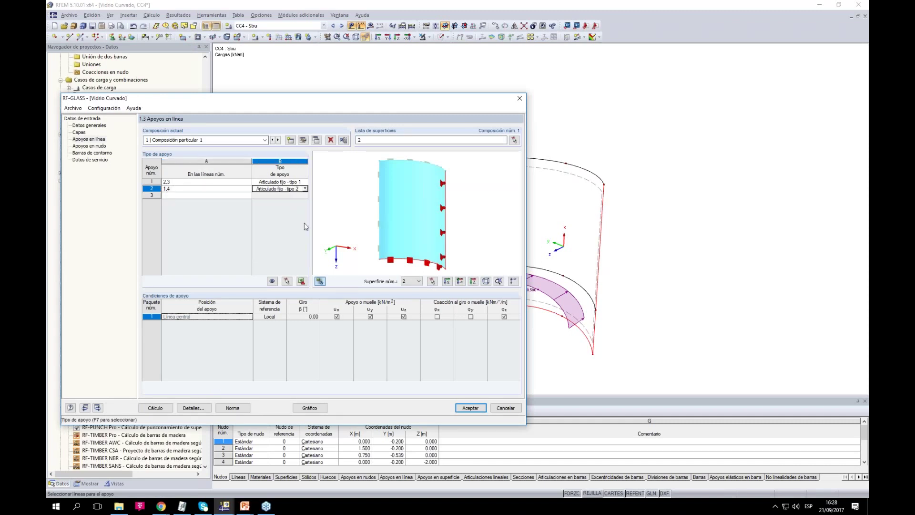
{"action": "left_click", "coordinate": [305, 189]}
{"action": "left_click", "coordinate": [296, 214]}
{"action": "left_click", "coordinate": [305, 189]}
{"action": "left_click", "coordinate": [298, 230]}
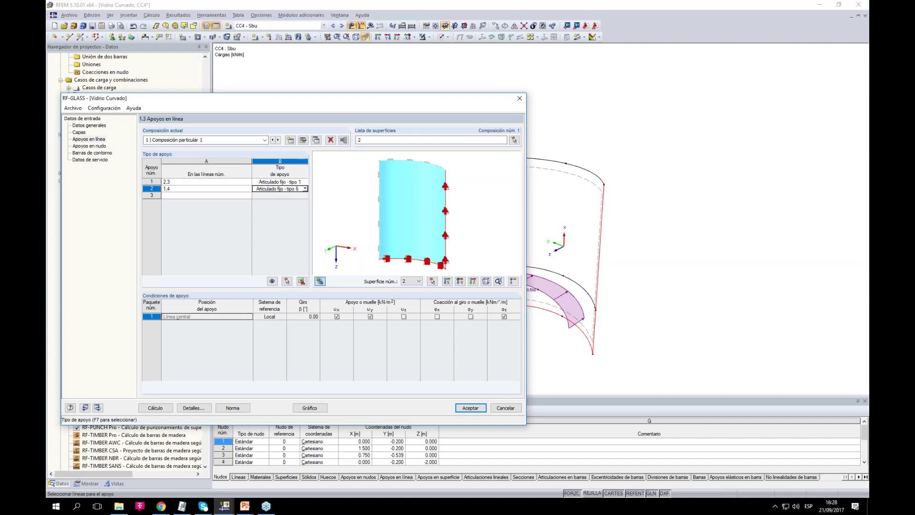
Make line support 2 Definido por el usuario, release its ux displacement and restrain uz
{"action": "left_click", "coordinate": [305, 189]}
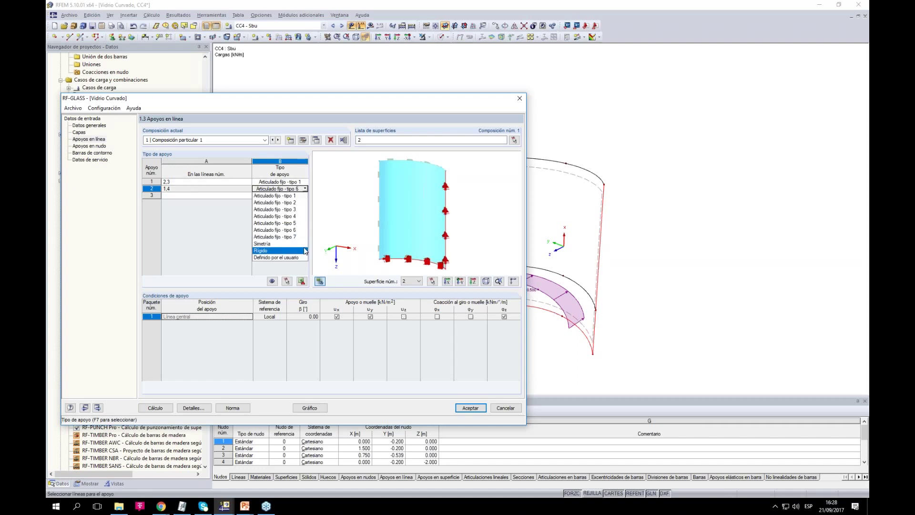
{"action": "left_click", "coordinate": [276, 258]}
{"action": "left_click", "coordinate": [337, 317]}
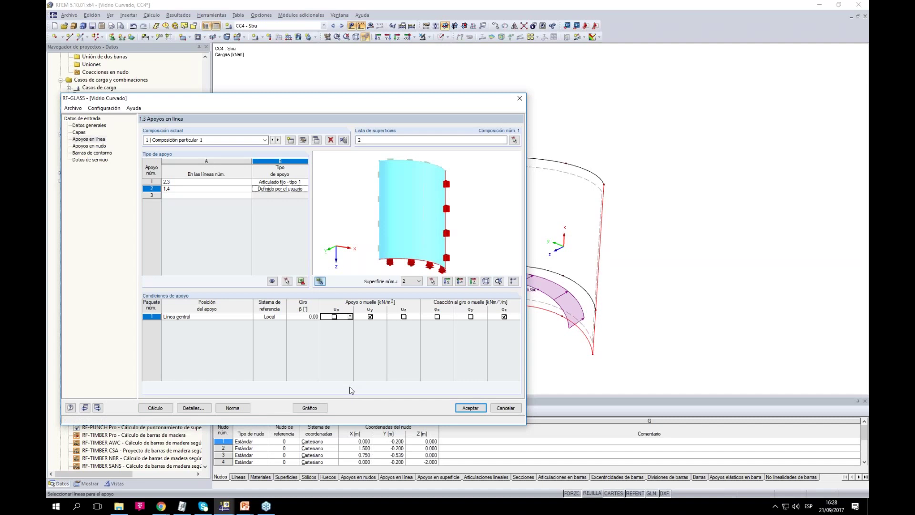
{"action": "left_click", "coordinate": [404, 316]}
{"action": "left_click", "coordinate": [402, 316]}
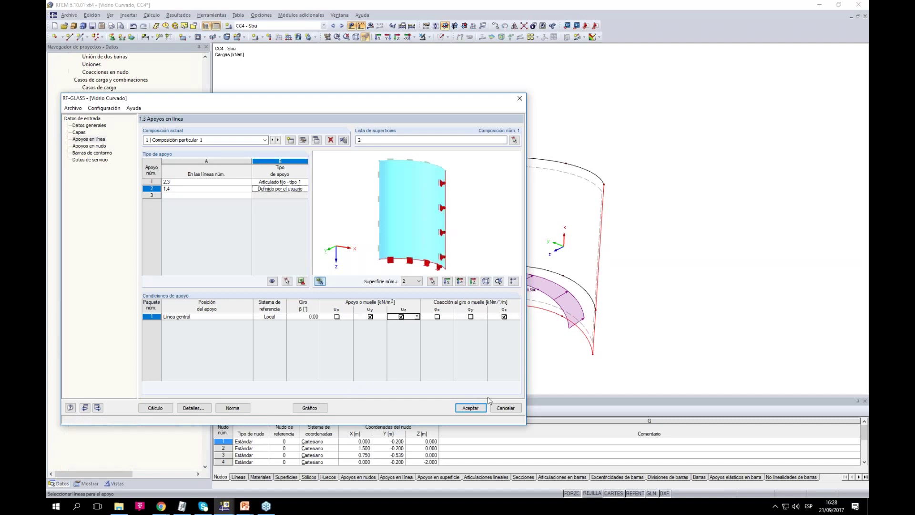
{"action": "left_click", "coordinate": [369, 317]}
{"action": "left_click", "coordinate": [368, 317]}
{"action": "left_click", "coordinate": [384, 317]}
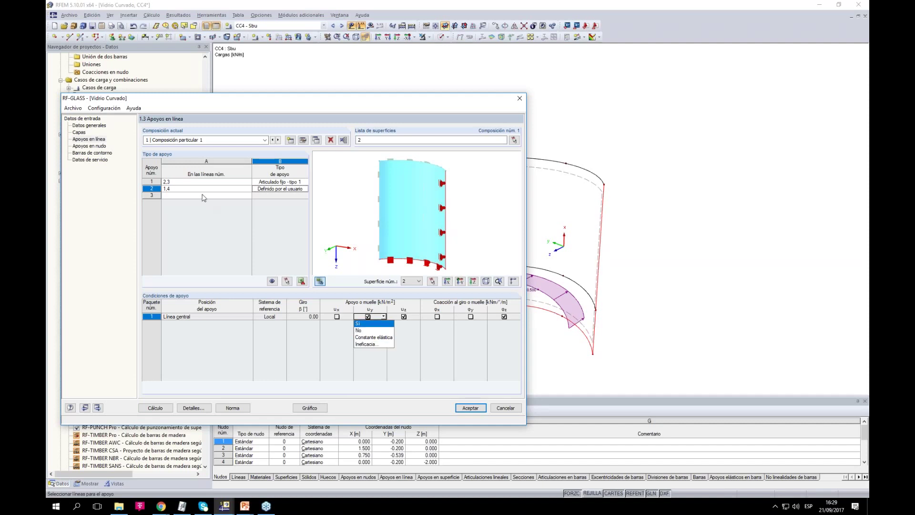
{"action": "left_click", "coordinate": [378, 344]}
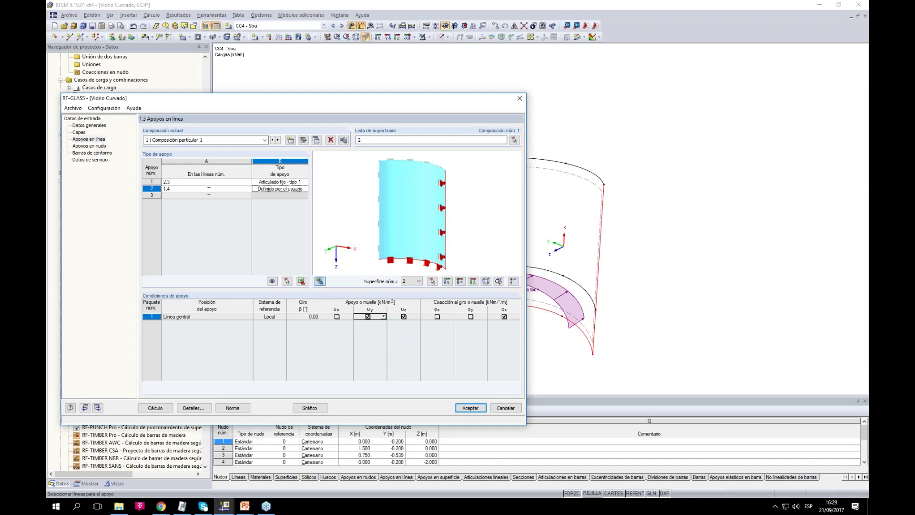
Examine the symbols of both line supports along the glass edges from several view directions and up close
{"action": "scroll", "coordinate": [444, 200], "scroll_direction": "up", "scroll_amount": 3}
{"action": "scroll", "coordinate": [444, 200], "scroll_direction": "up", "scroll_amount": 5}
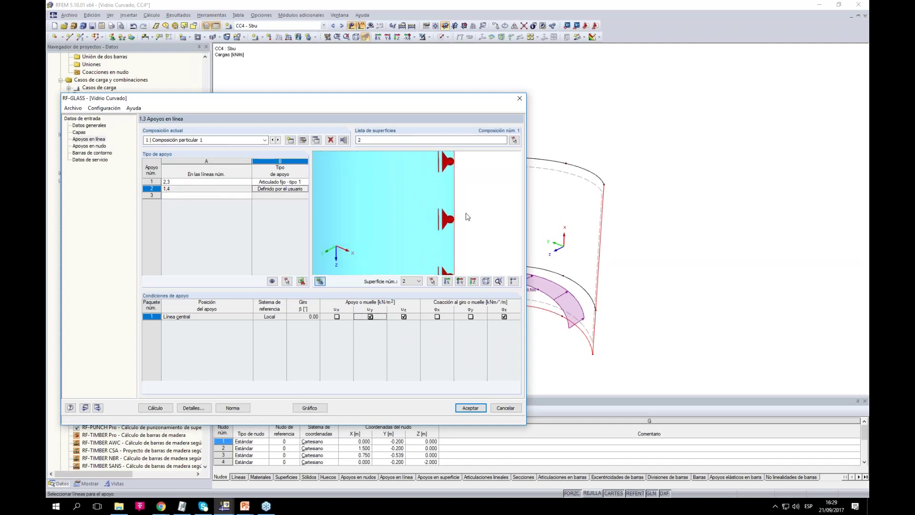
{"action": "scroll", "coordinate": [404, 230], "scroll_direction": "down", "scroll_amount": 8}
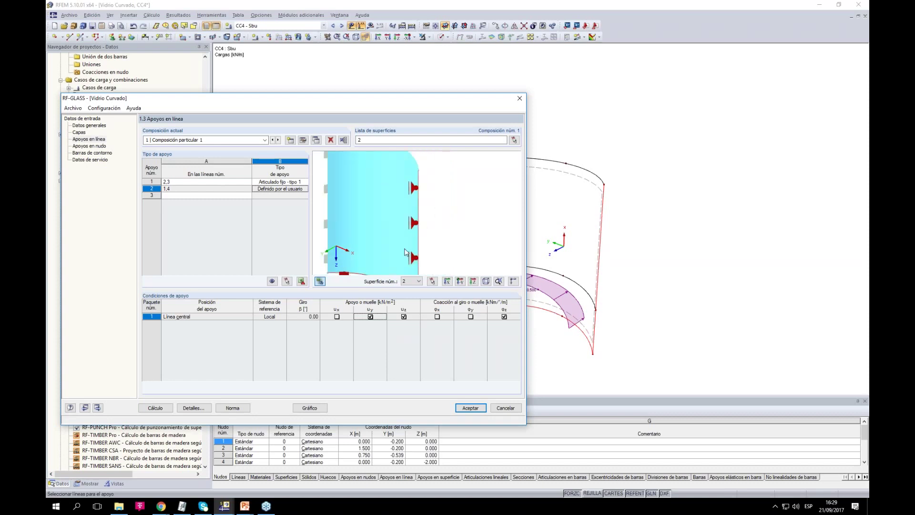
{"action": "left_click", "coordinate": [447, 281]}
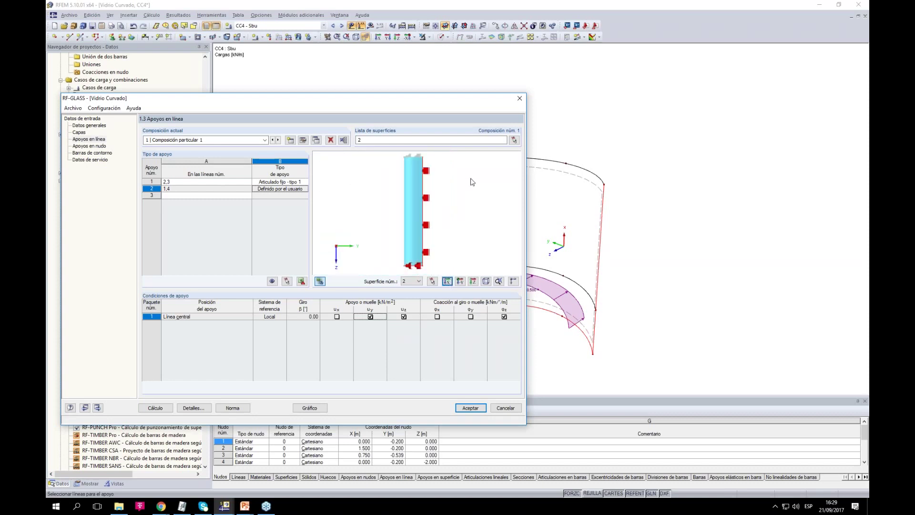
{"action": "left_click", "coordinate": [460, 281]}
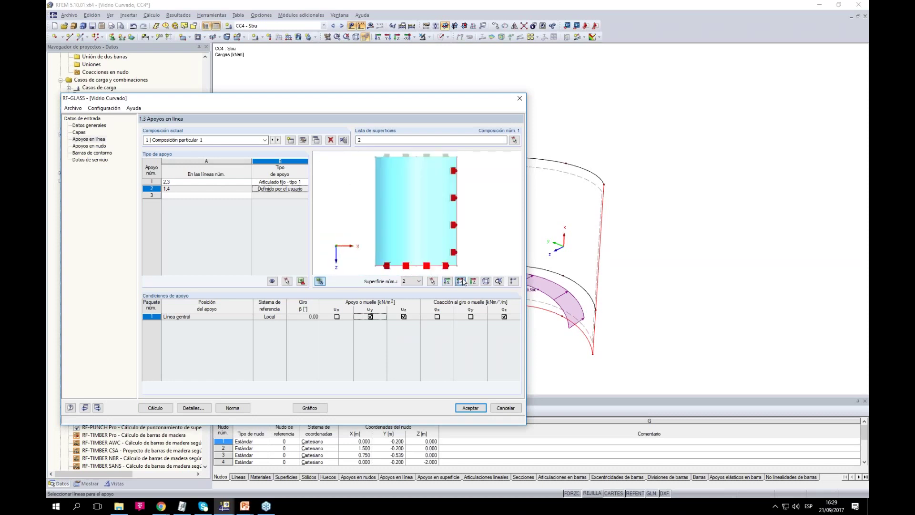
{"action": "left_click", "coordinate": [447, 282]}
{"action": "middle_click_drag", "start_coordinate": [472, 190], "coordinate": [507, 222], "text": "ctrl"}
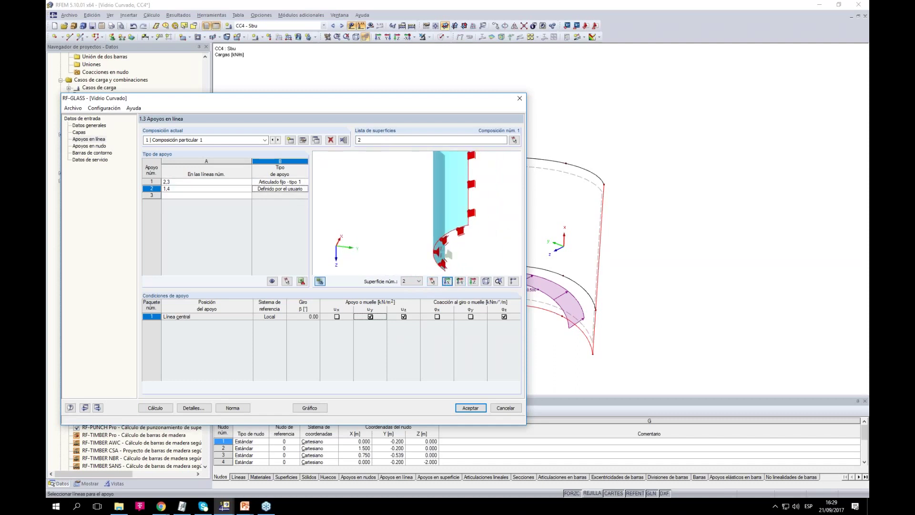
{"action": "left_click", "coordinate": [207, 182]}
{"action": "middle_click_drag", "start_coordinate": [444, 183], "coordinate": [481, 176], "text": "ctrl"}
{"action": "scroll", "coordinate": [480, 177], "scroll_direction": "up", "scroll_amount": 3}
{"action": "scroll", "coordinate": [480, 177], "scroll_direction": "down", "scroll_amount": 4}
{"action": "scroll", "coordinate": [469, 164], "scroll_direction": "up", "scroll_amount": 6}
{"action": "scroll", "coordinate": [470, 167], "scroll_direction": "up", "scroll_amount": 5}
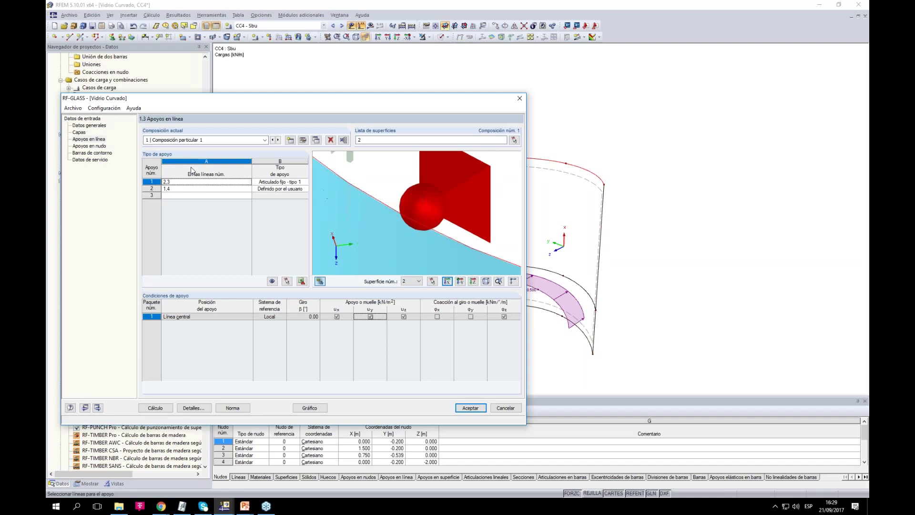
{"action": "scroll", "coordinate": [356, 175], "scroll_direction": "down", "scroll_amount": 5}
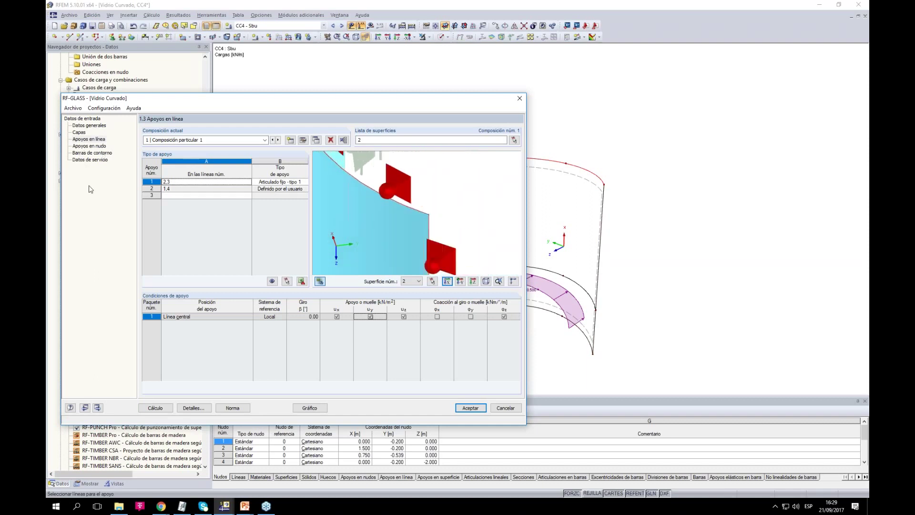
Review the nodal support input and the boundary member input of composition 1
{"action": "left_click", "coordinate": [89, 146]}
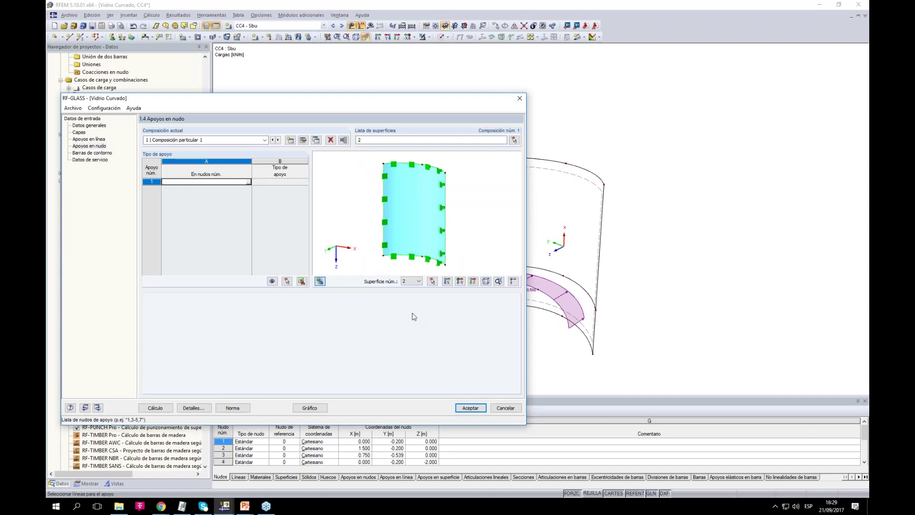
{"action": "left_click", "coordinate": [103, 153]}
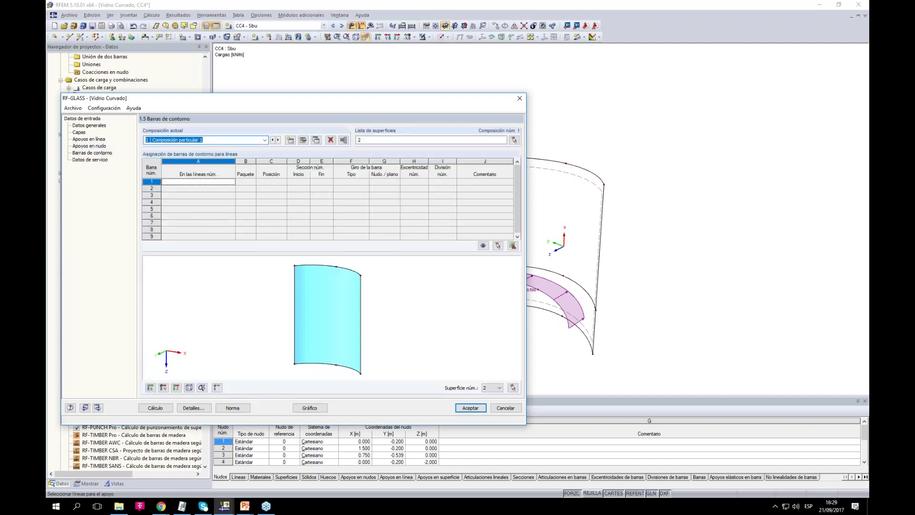
Assign boundary member 1 of composition 1 to line 2, the curved top edge of the glass panel
{"action": "middle_click_drag", "start_coordinate": [434, 293], "coordinate": [421, 310], "text": "ctrl"}
{"action": "scroll", "coordinate": [422, 311], "scroll_direction": "up", "scroll_amount": 1}
{"action": "middle_click_drag", "start_coordinate": [299, 286], "coordinate": [316, 299]}
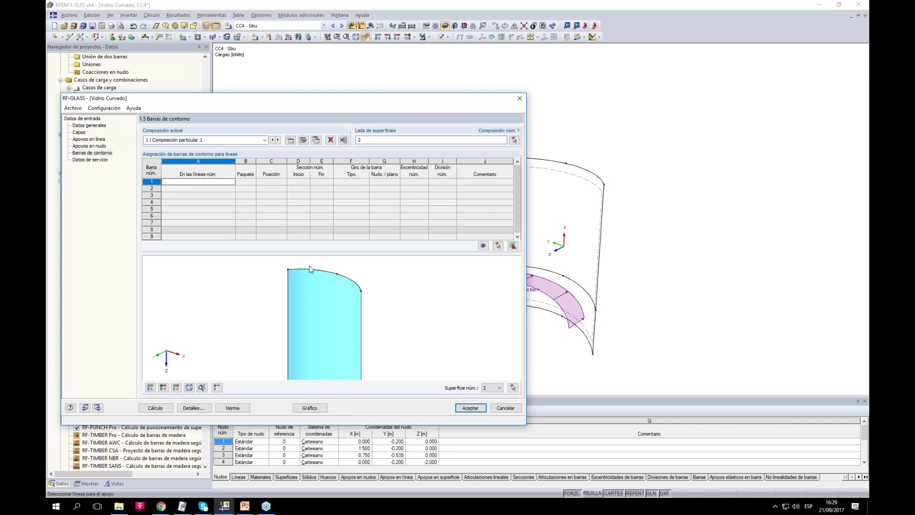
{"action": "scroll", "coordinate": [376, 304], "scroll_direction": "up", "scroll_amount": 1}
{"action": "left_click", "coordinate": [220, 182]}
{"action": "left_click", "coordinate": [232, 181]}
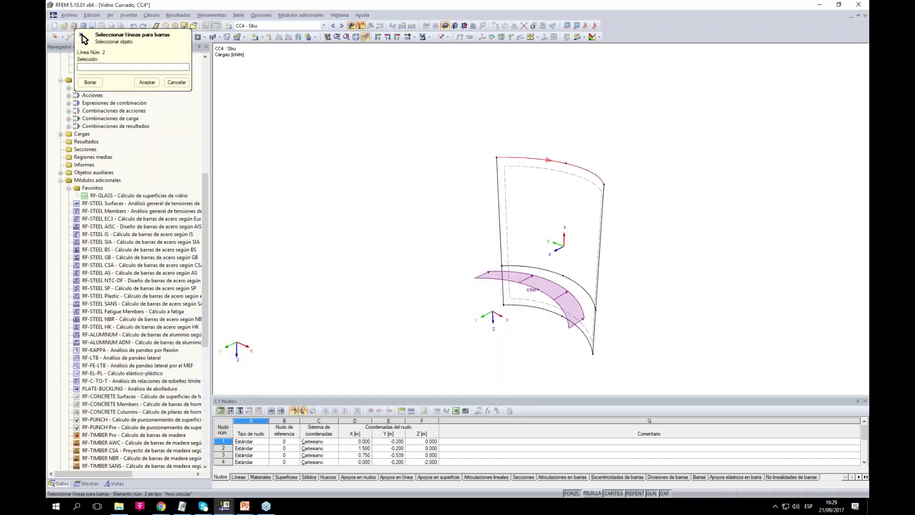
{"action": "left_click", "coordinate": [543, 160]}
{"action": "left_click", "coordinate": [148, 82]}
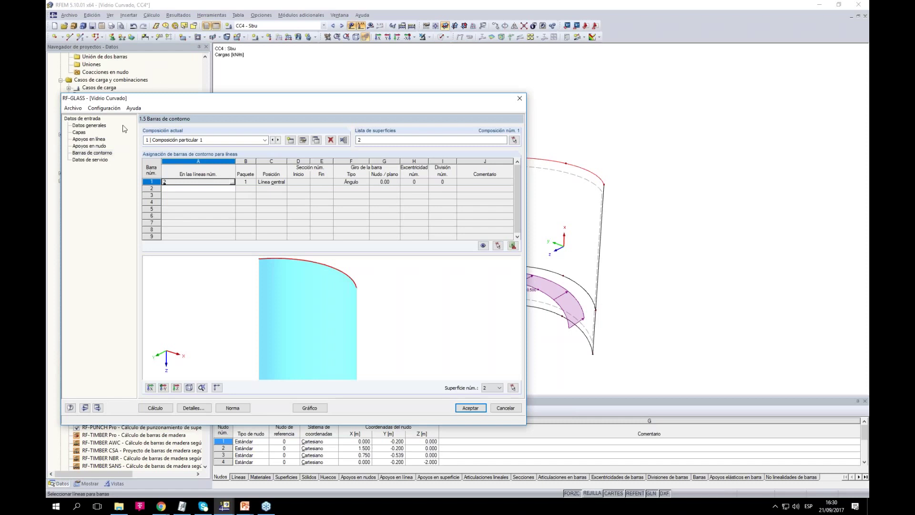
Pick the rolled channel section UPE 80 as the start section of boundary member 1
{"action": "left_click", "coordinate": [300, 182]}
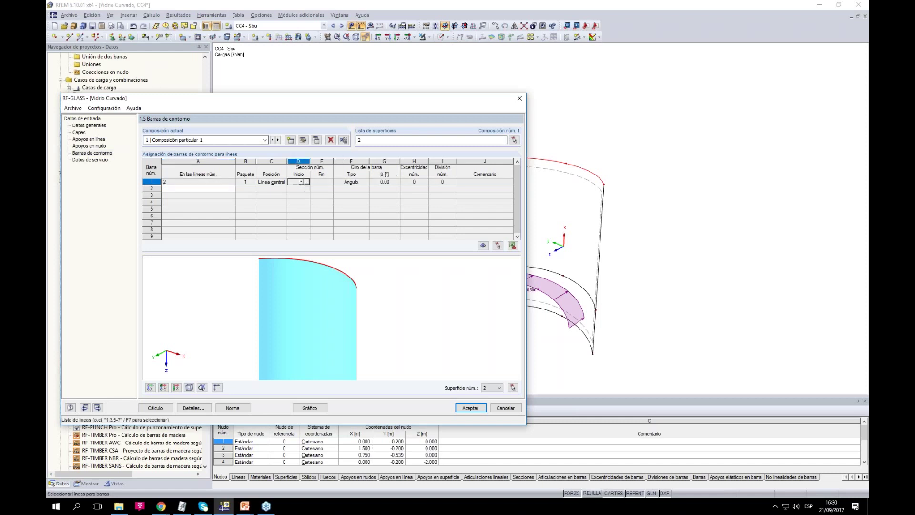
{"action": "left_click", "coordinate": [307, 182]}
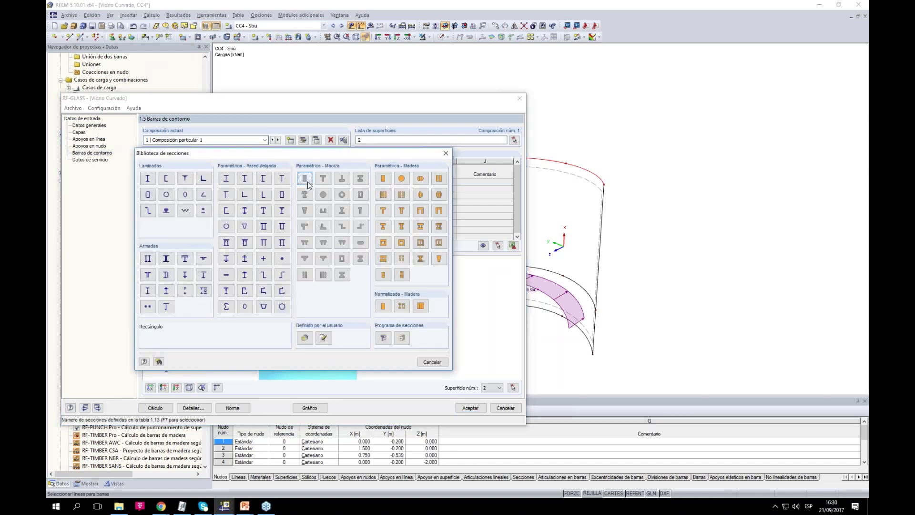
{"action": "left_click", "coordinate": [165, 179]}
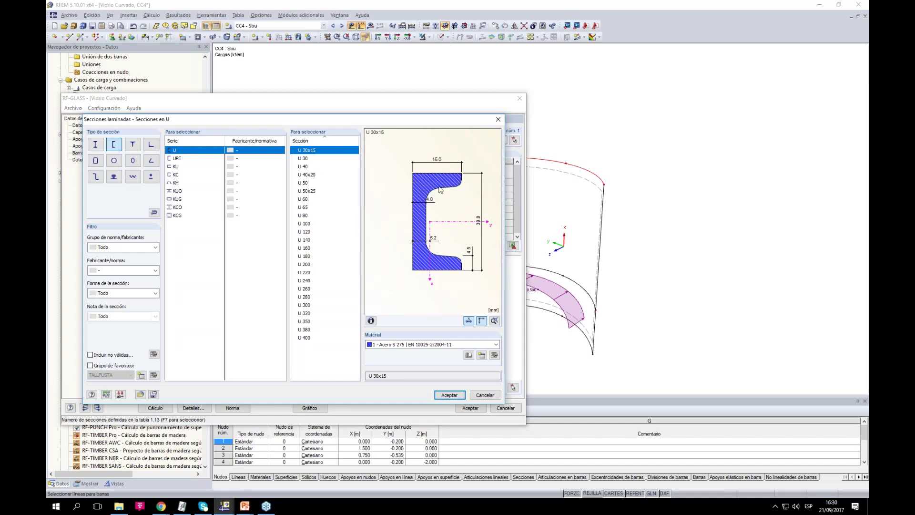
{"action": "left_click", "coordinate": [180, 159]}
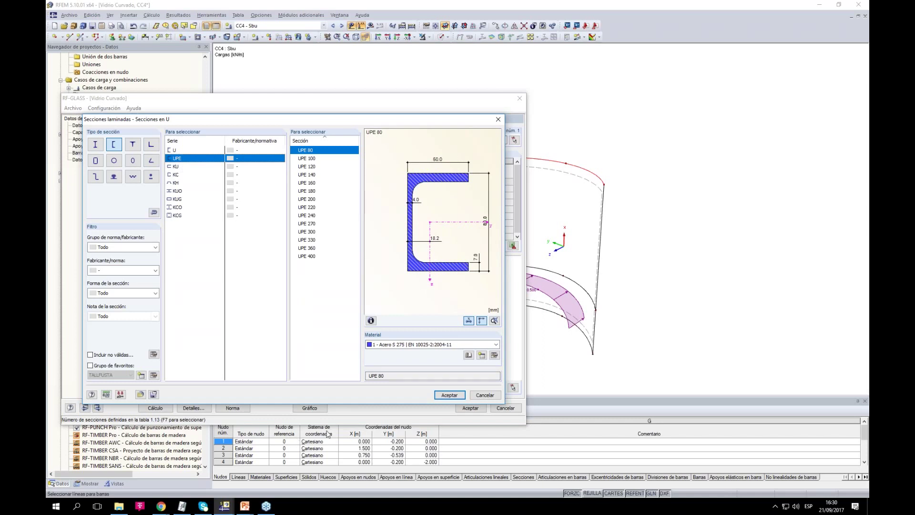
Create the new material Aluminio EN-AW 3005 H24 from the material library and apply the UPE 80 section with it
{"action": "left_click", "coordinate": [481, 356]}
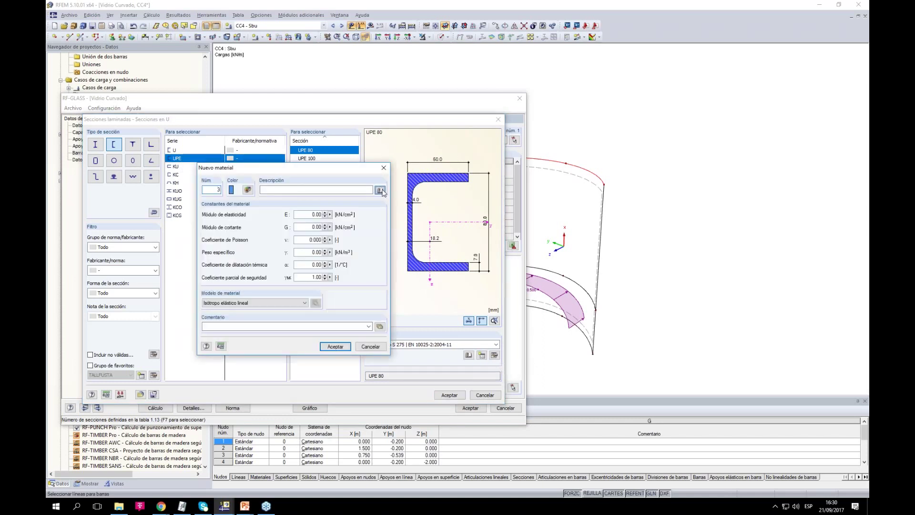
{"action": "left_click", "coordinate": [380, 191]}
{"action": "left_click", "coordinate": [218, 114]}
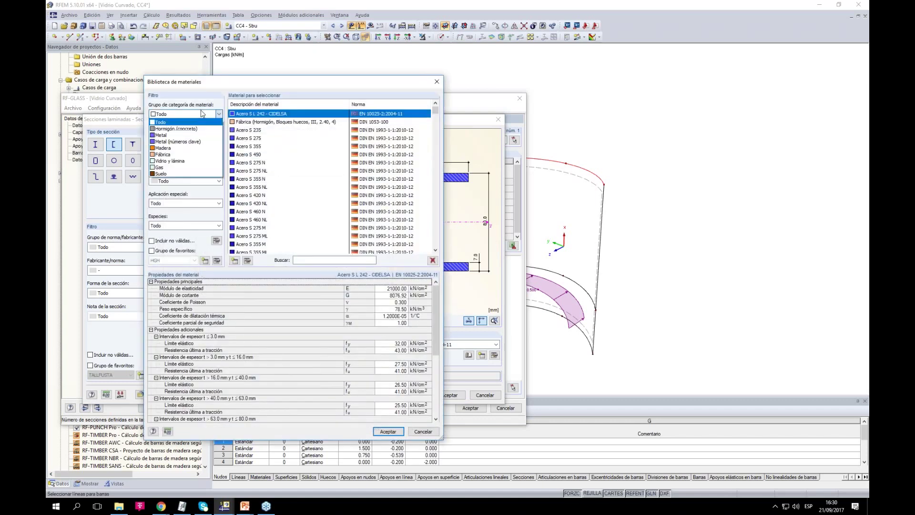
{"action": "left_click", "coordinate": [183, 135]}
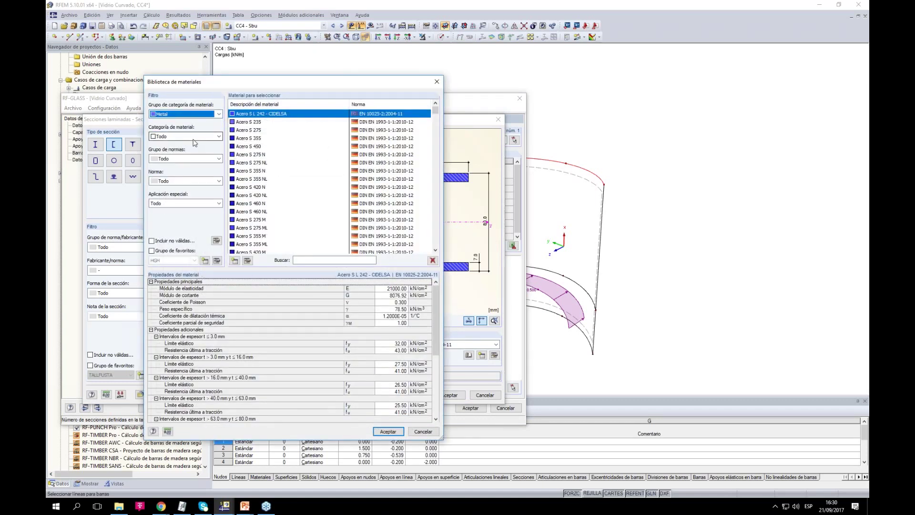
{"action": "left_click", "coordinate": [192, 137]}
{"action": "left_click", "coordinate": [192, 157]}
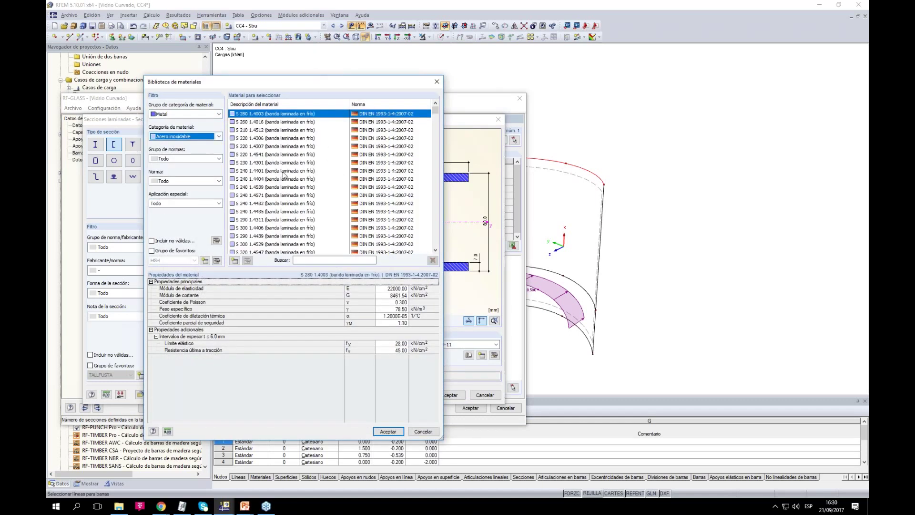
{"action": "left_click", "coordinate": [191, 136]}
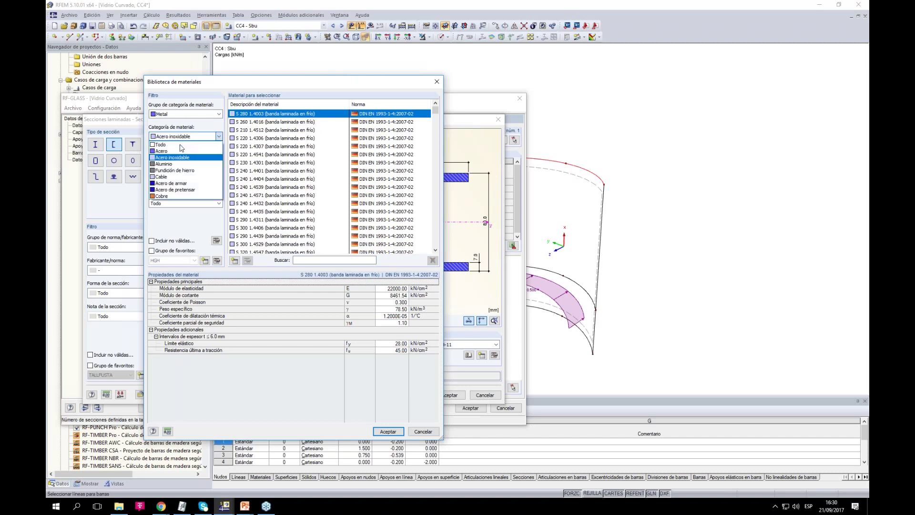
{"action": "left_click", "coordinate": [186, 165]}
{"action": "left_click", "coordinate": [267, 154]}
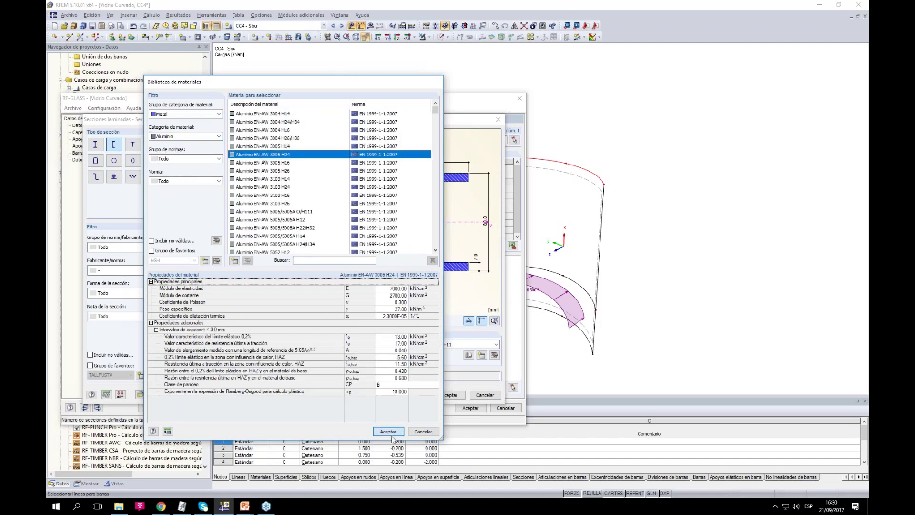
{"action": "left_click", "coordinate": [388, 431]}
{"action": "left_click", "coordinate": [336, 347]}
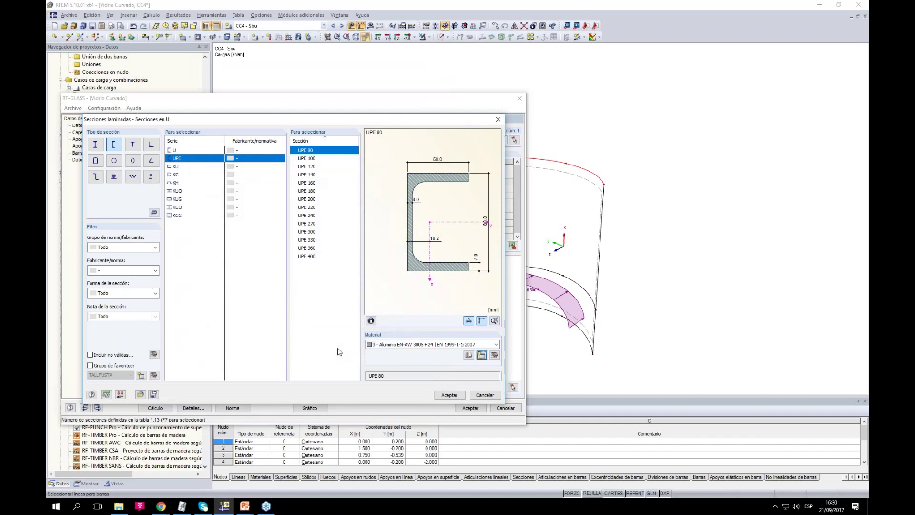
{"action": "left_click", "coordinate": [451, 395]}
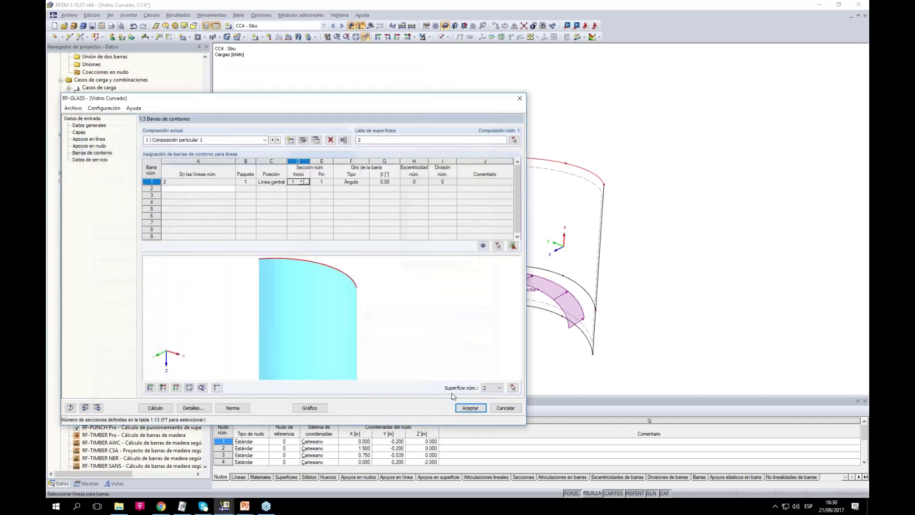
Set the rotation angle of boundary member 1 to 90° and inspect the channel along the glass edge
{"action": "scroll", "coordinate": [377, 315], "scroll_direction": "up", "scroll_amount": 5}
{"action": "scroll", "coordinate": [384, 321], "scroll_direction": "up", "scroll_amount": 2}
{"action": "mouse_move", "coordinate": [407, 328]}
{"action": "middle_mouse_down", "text": "ctrl"}
{"action": "mouse_move", "coordinate": [402, 310]}
{"action": "mouse_move", "coordinate": [416, 340]}
{"action": "middle_mouse_up", "text": "ctrl"}
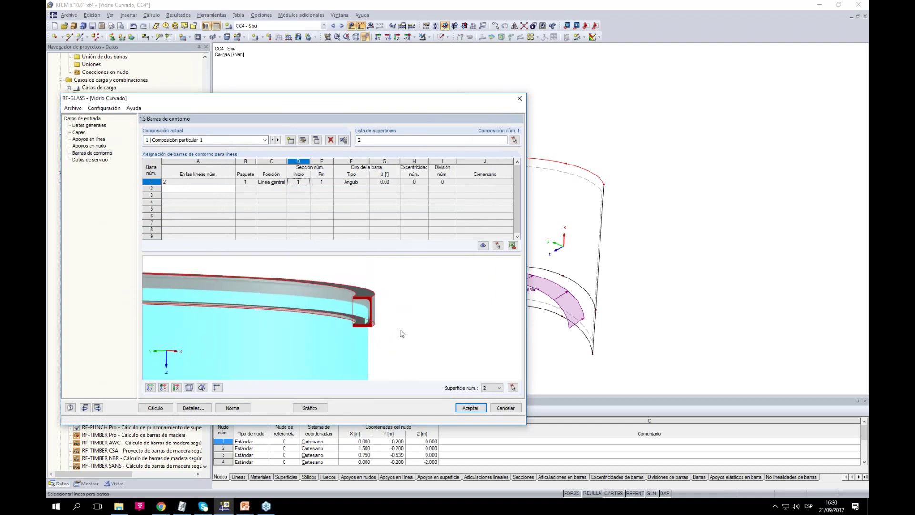
{"action": "left_click", "coordinate": [384, 182]}
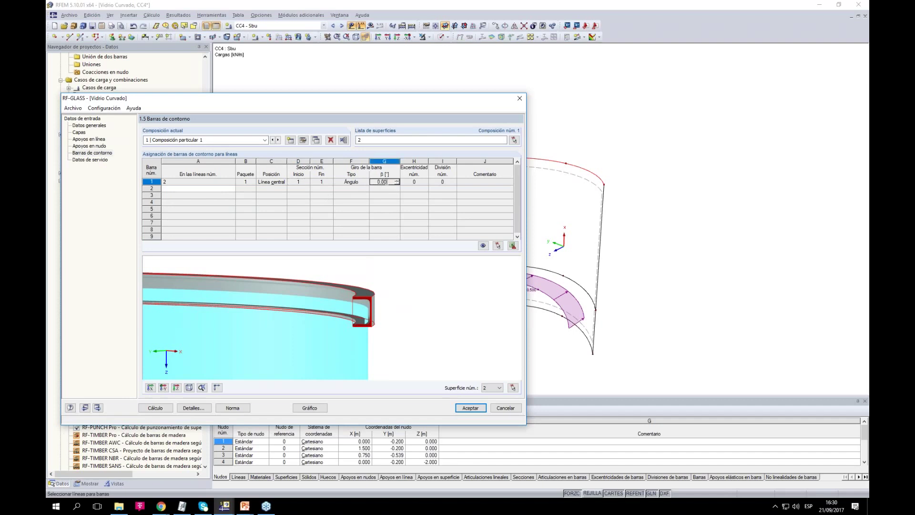
{"action": "mouse_move", "coordinate": [387, 327]}
{"action": "middle_mouse_down"}
{"action": "mouse_move", "coordinate": [402, 312]}
{"action": "mouse_move", "coordinate": [392, 317]}
{"action": "middle_mouse_up"}
{"action": "left_click", "coordinate": [384, 181]}
{"action": "type", "text": "90"}
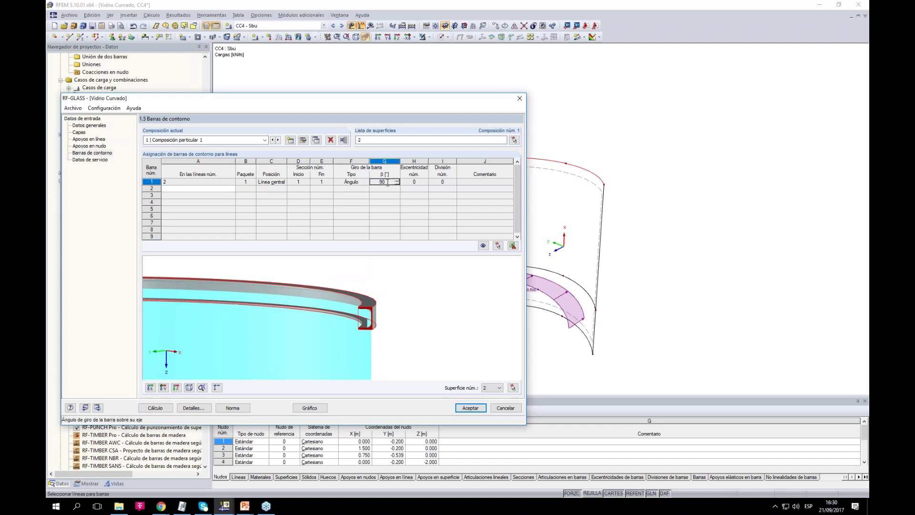
{"action": "key", "text": "Return"}
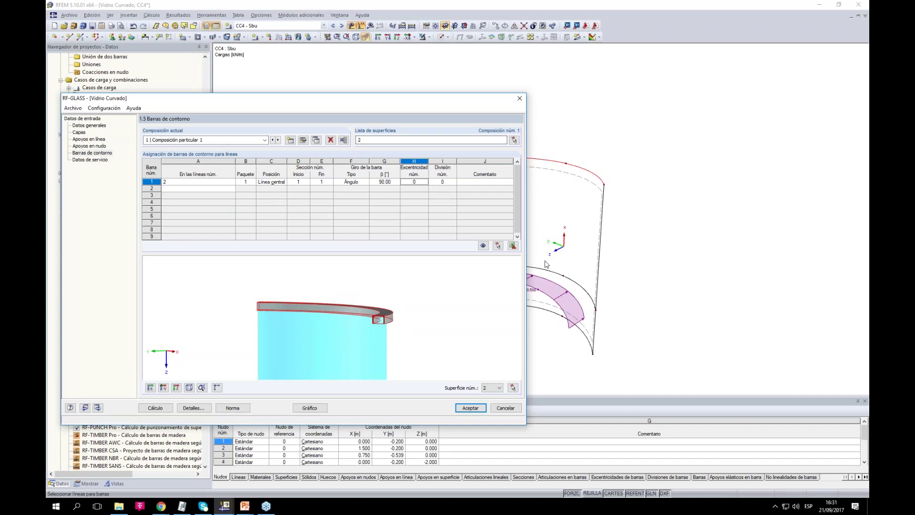
{"action": "scroll", "coordinate": [445, 318], "scroll_direction": "down", "scroll_amount": 1}
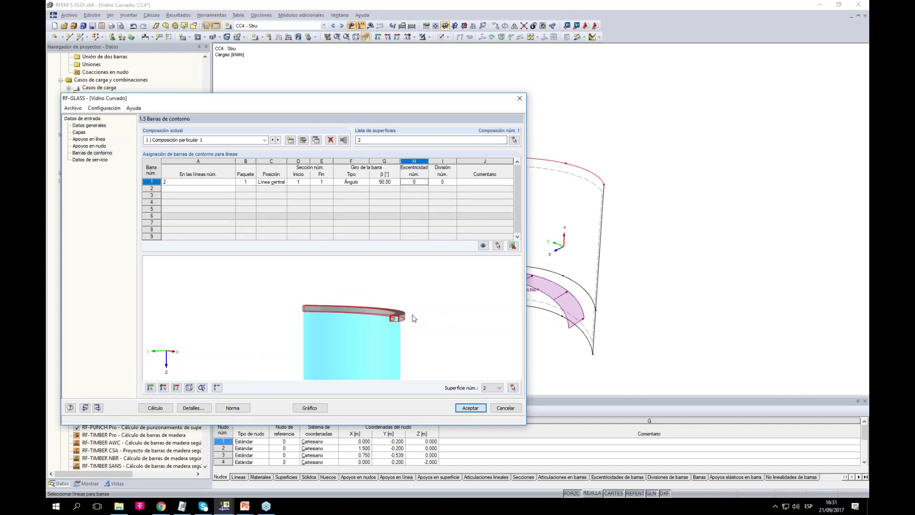
{"action": "scroll", "coordinate": [414, 318], "scroll_direction": "up", "scroll_amount": 1}
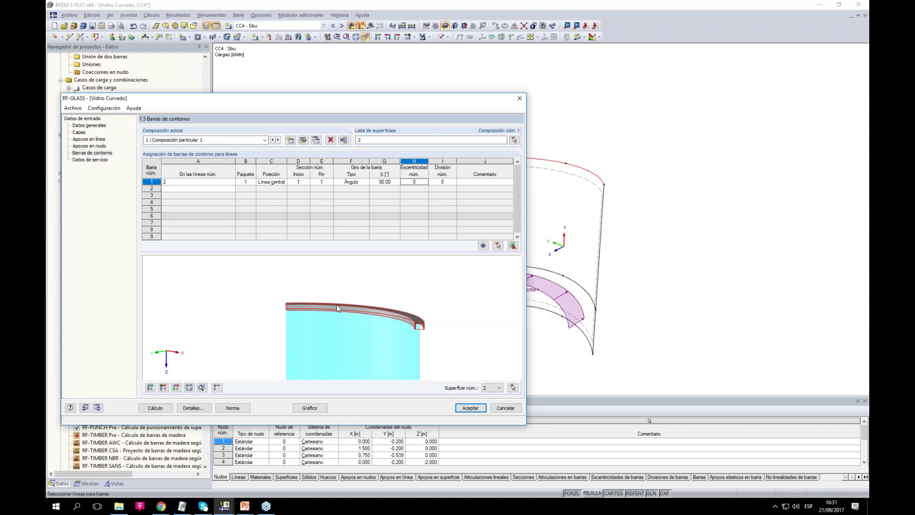
Delete boundary member 1 from the boundary member assignments of composition 1
{"action": "left_click", "coordinate": [152, 181]}
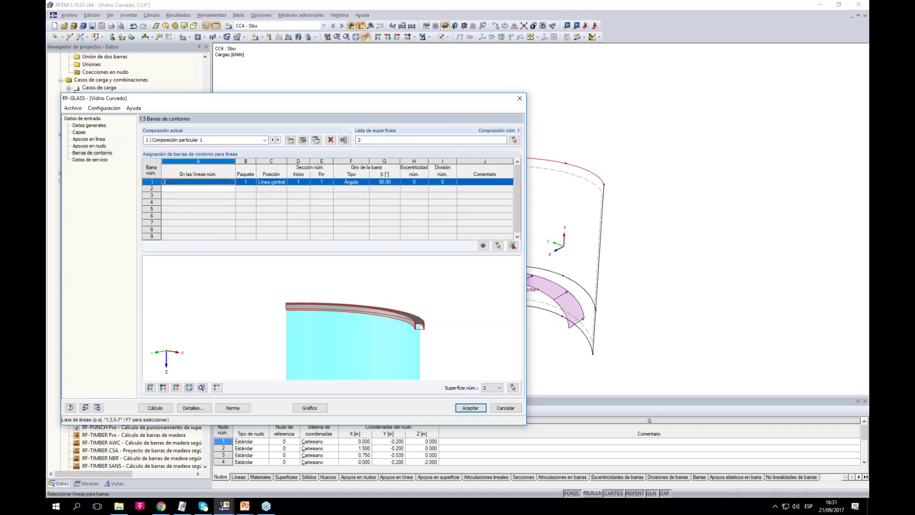
{"action": "right_click", "coordinate": [149, 182]}
{"action": "left_click", "coordinate": [210, 219]}
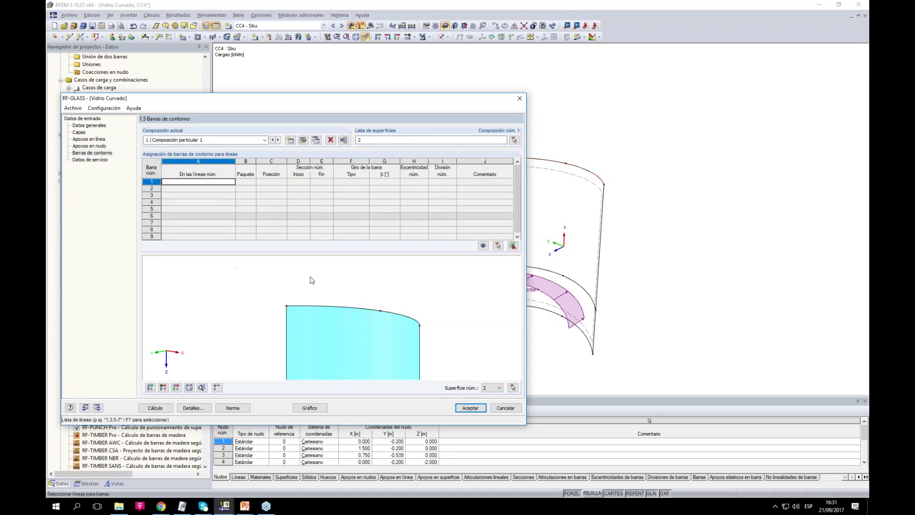
{"action": "middle_click_drag", "start_coordinate": [405, 277], "coordinate": [375, 293], "text": "ctrl"}
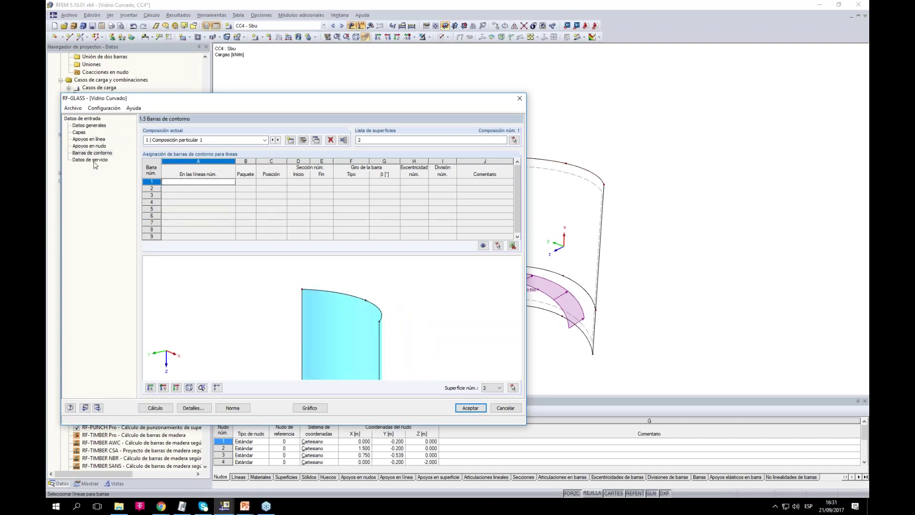
Add curved glass surface 2 to the serviceability data by picking it in the model
{"action": "left_click", "coordinate": [92, 160]}
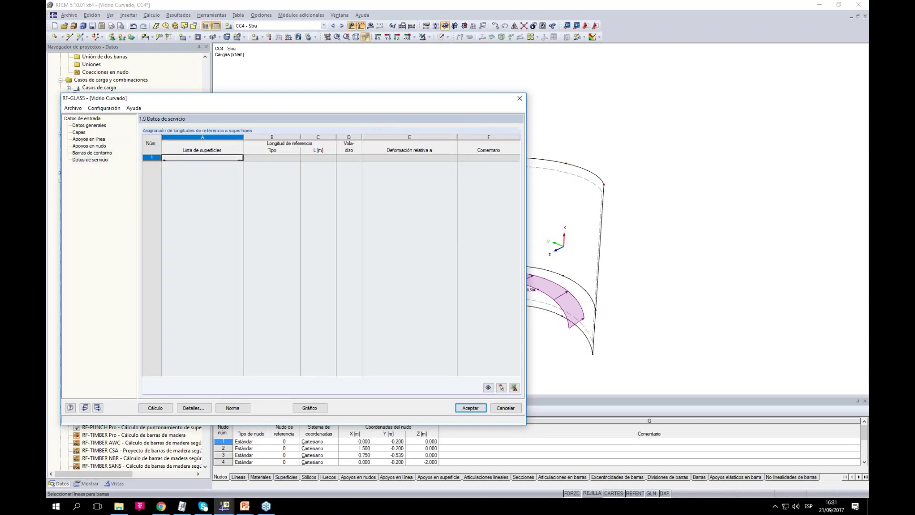
{"action": "left_click", "coordinate": [241, 157]}
{"action": "left_click", "coordinate": [527, 167]}
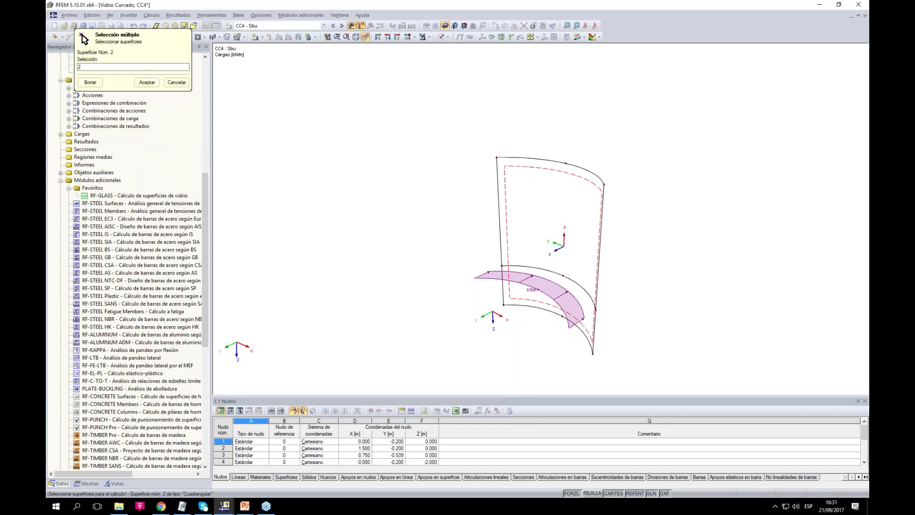
{"action": "left_click", "coordinate": [146, 83]}
{"action": "left_click_drag", "start_coordinate": [423, 102], "coordinate": [390, 112]}
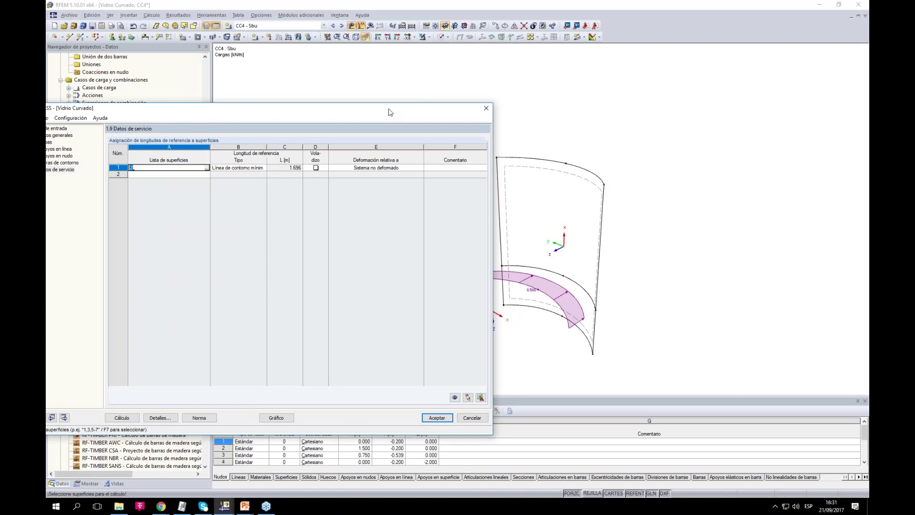
Choose Línea de contorno mínima as the reference length type for surface 2
{"action": "left_click", "coordinate": [265, 169]}
{"action": "left_click", "coordinate": [263, 168]}
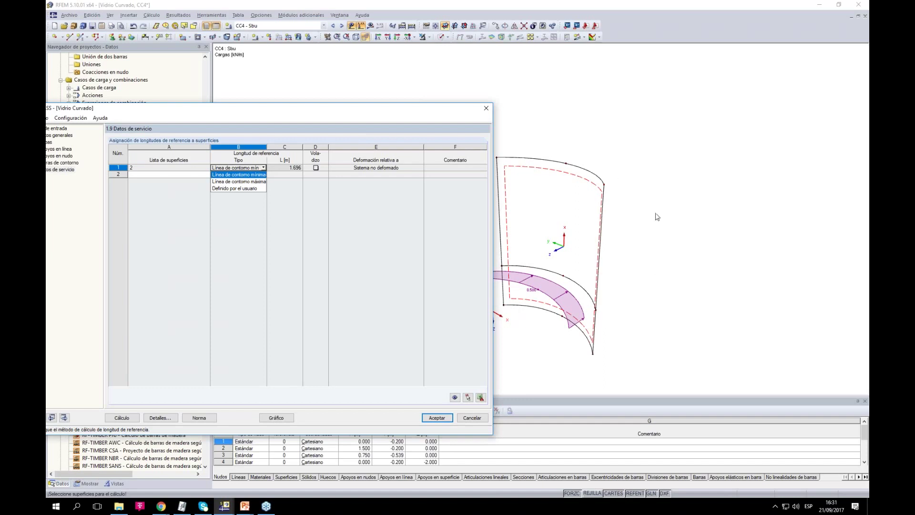
{"action": "key", "text": "Down"}
{"action": "key", "text": "Down"}
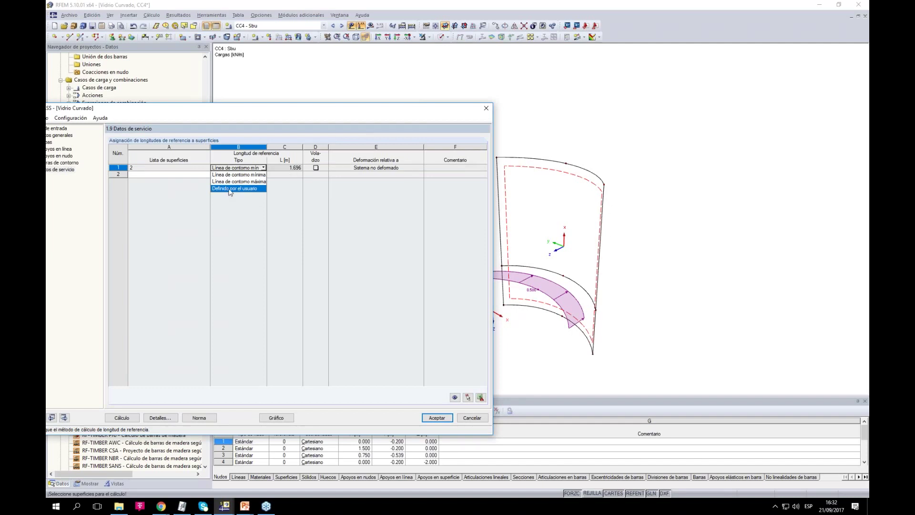
{"action": "left_click", "coordinate": [238, 175]}
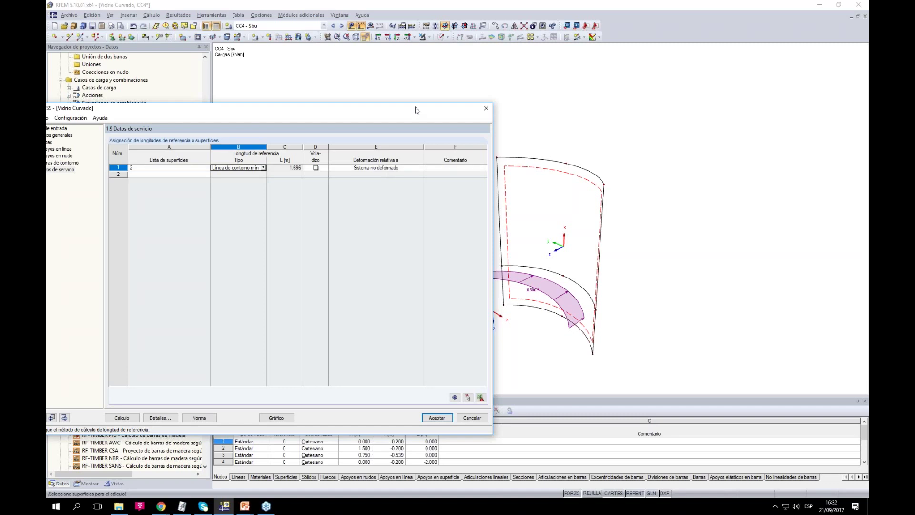
Review the Deformación relativa a setting of surface 2 alongside the model
{"action": "left_click_drag", "start_coordinate": [416, 108], "coordinate": [322, 118]}
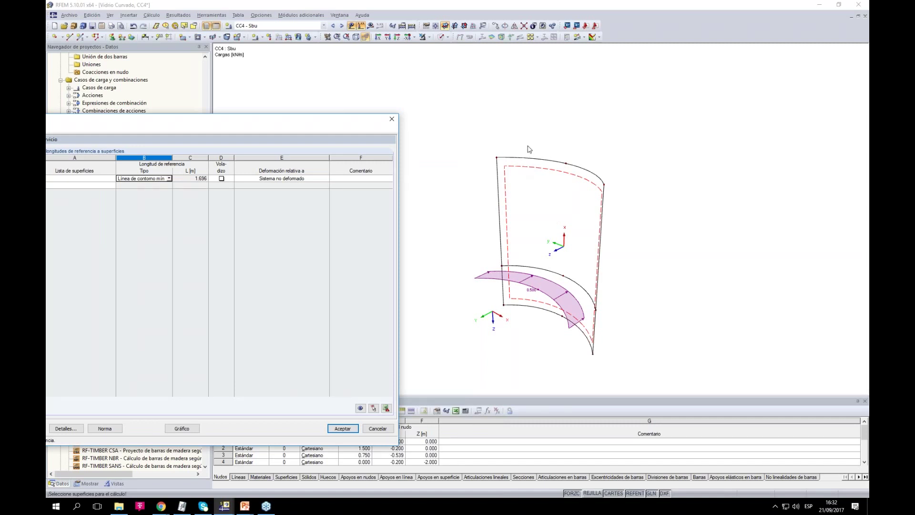
{"action": "left_click", "coordinate": [322, 179]}
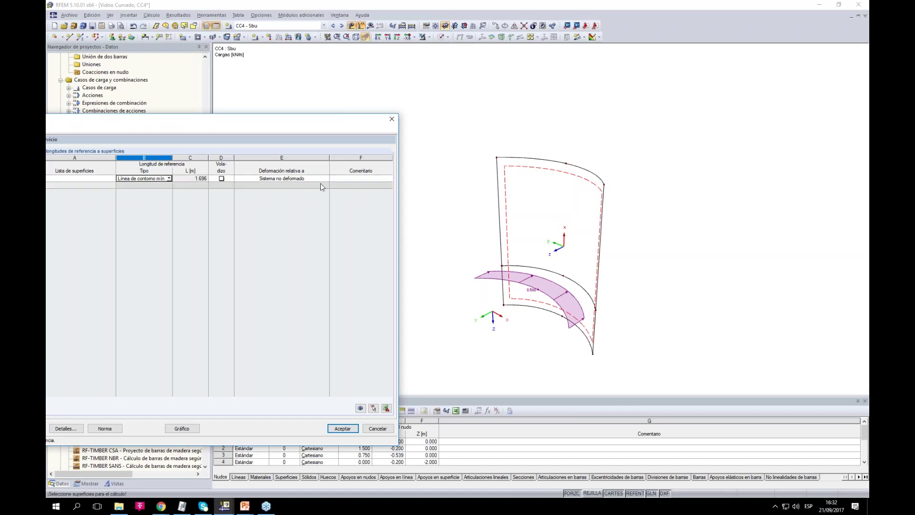
{"action": "left_click", "coordinate": [324, 179]}
{"action": "left_click", "coordinate": [306, 119]}
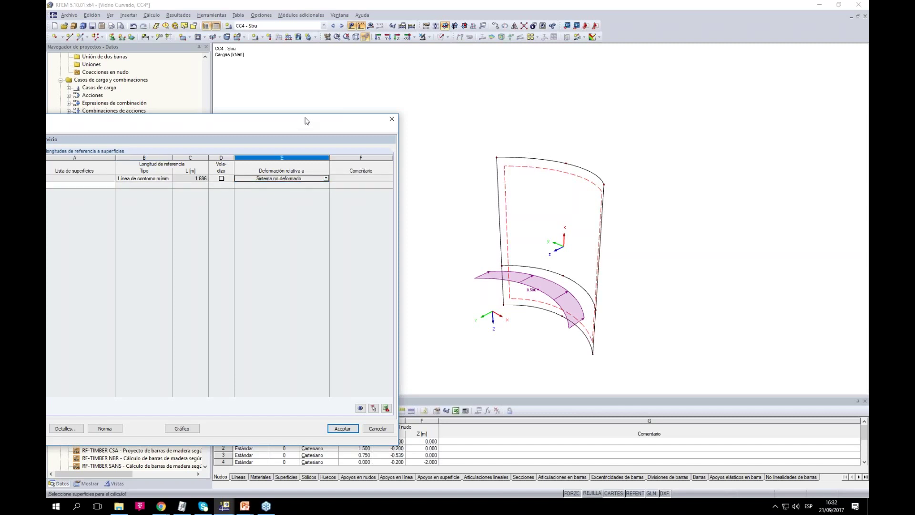
{"action": "left_click", "coordinate": [325, 179]}
{"action": "left_click_drag", "start_coordinate": [319, 121], "coordinate": [428, 105]}
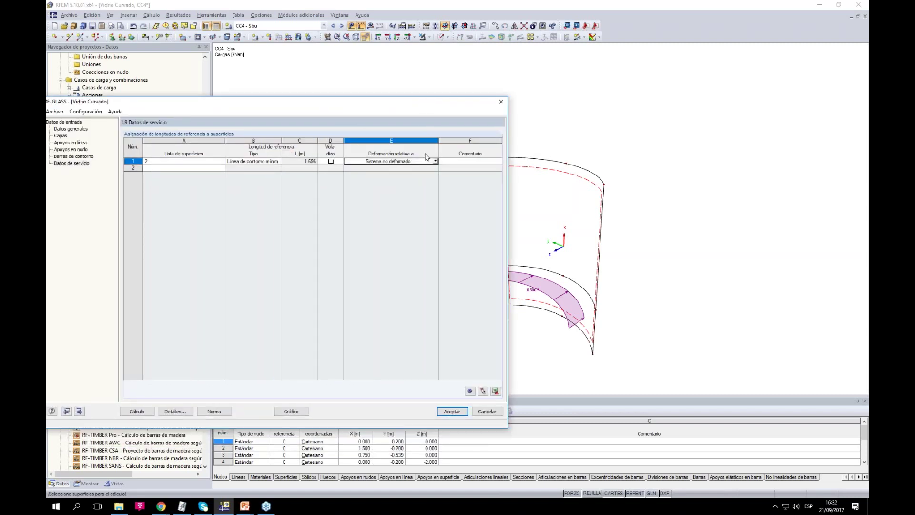
{"action": "left_click_drag", "start_coordinate": [339, 108], "coordinate": [387, 90]}
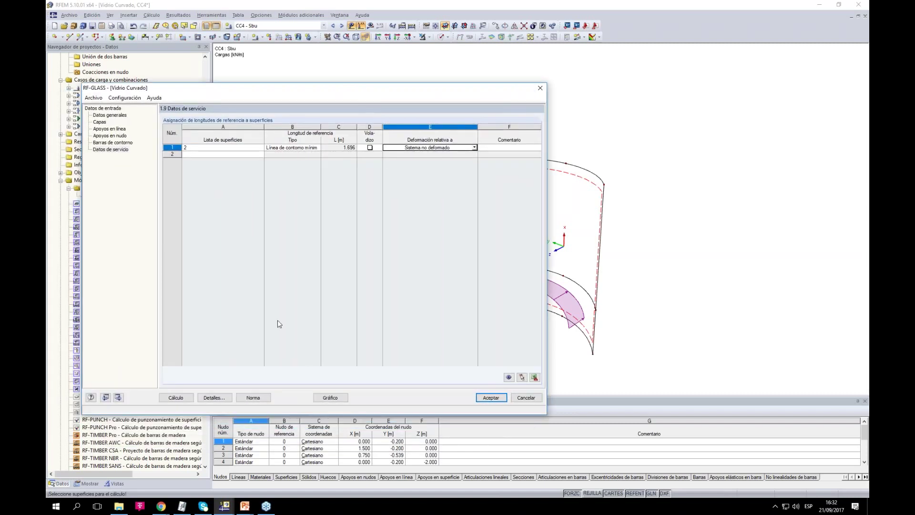
Review the serviceability deflection limits for each combination type in the settings of the standard Ninguna
{"action": "left_click", "coordinate": [254, 398]}
{"action": "left_click_drag", "start_coordinate": [436, 111], "coordinate": [442, 193]}
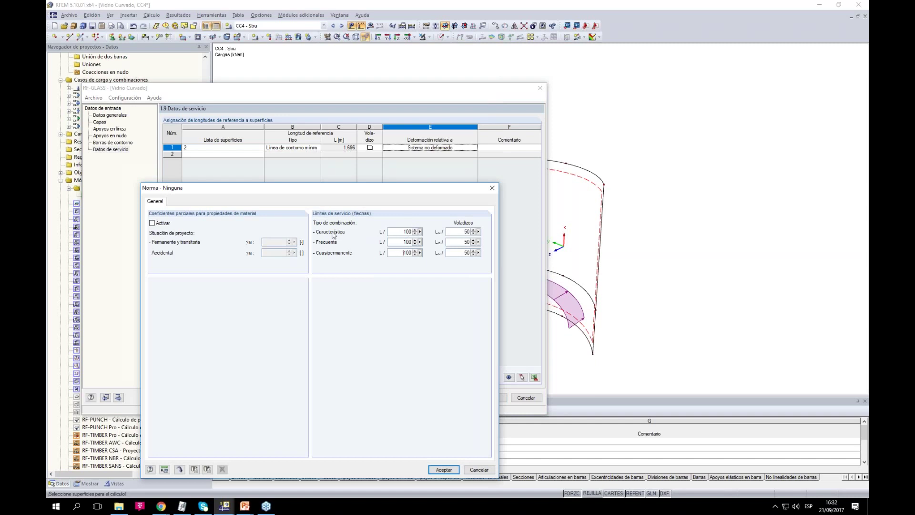
{"action": "left_click", "coordinate": [435, 469]}
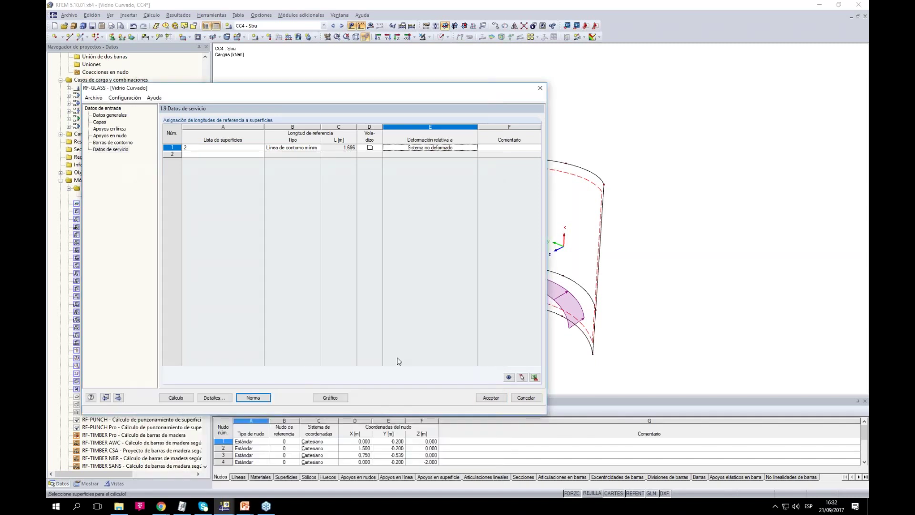
Check the combination types assigned to the serviceability load combinations against the standard's deflection limits and return to the serviceability data
{"action": "left_click", "coordinate": [109, 115]}
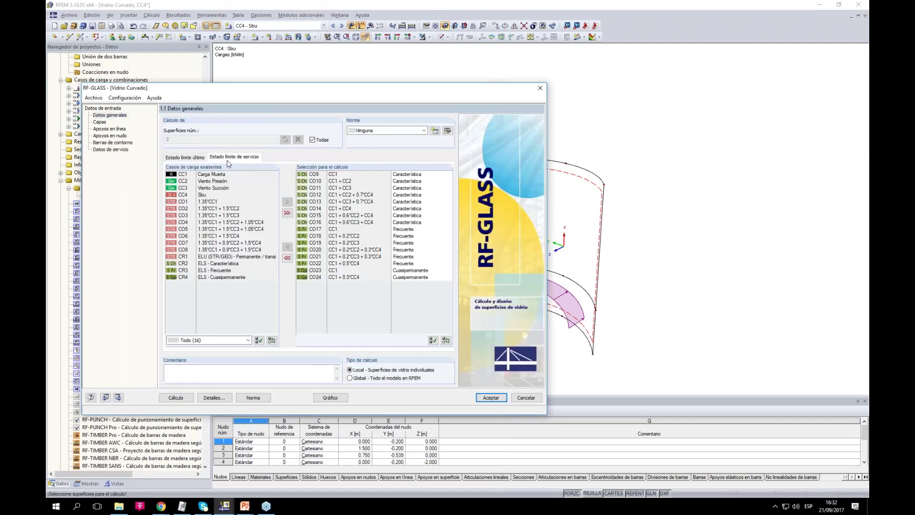
{"action": "left_click", "coordinate": [418, 174]}
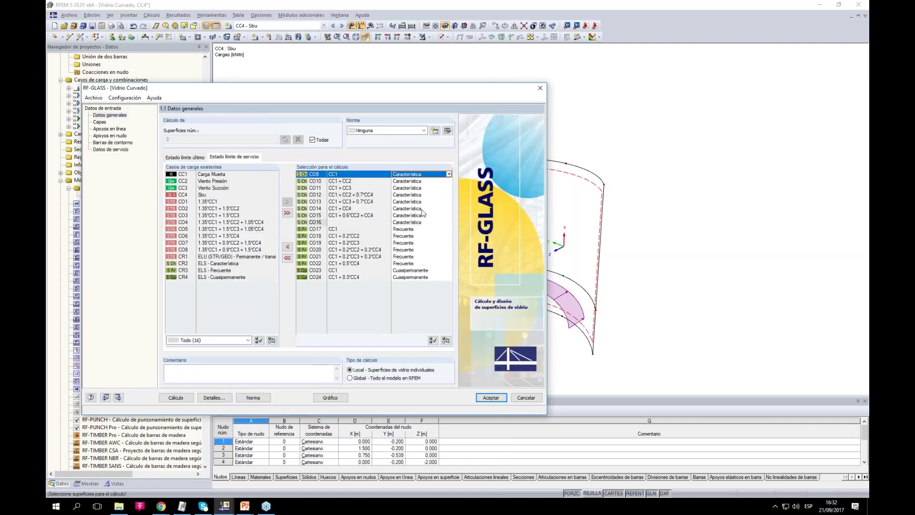
{"action": "left_click", "coordinate": [265, 397]}
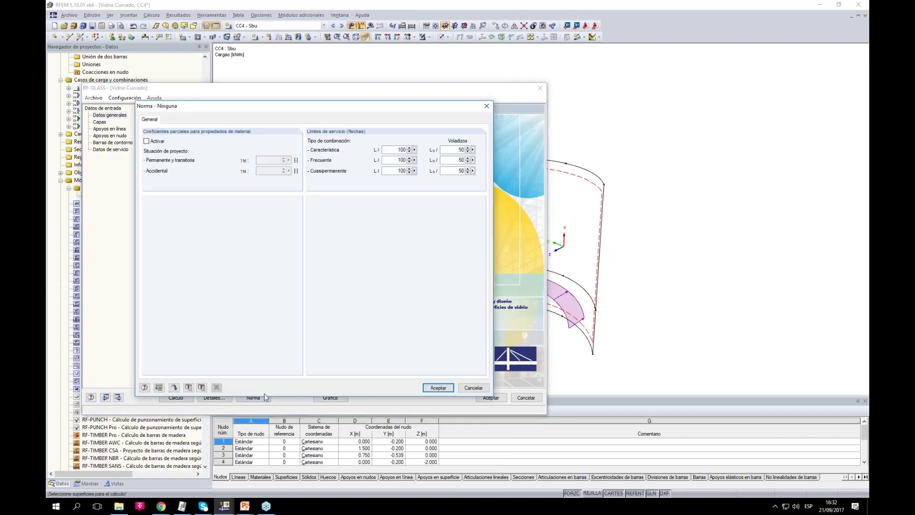
{"action": "left_click", "coordinate": [473, 387]}
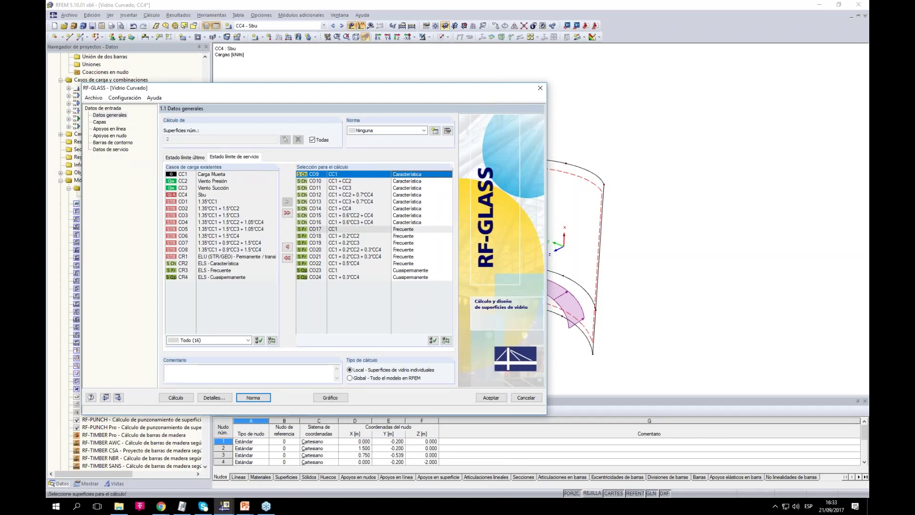
{"action": "left_click", "coordinate": [119, 151]}
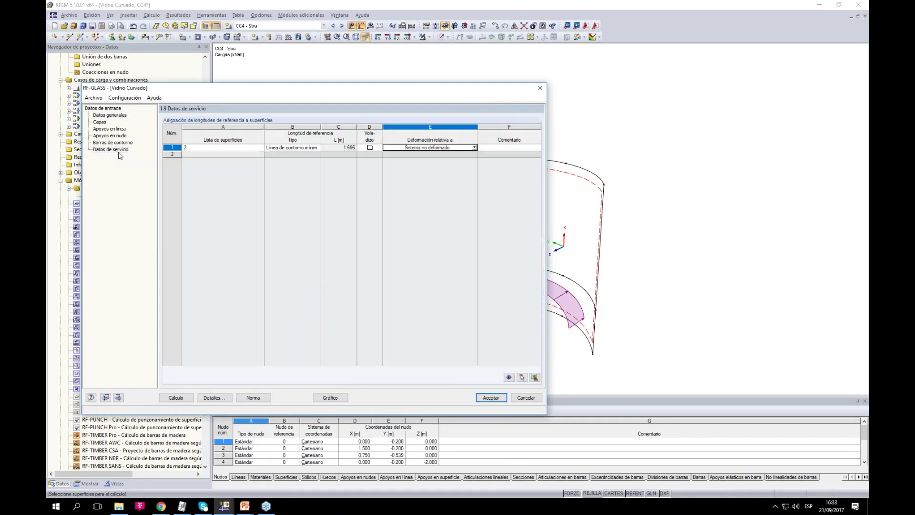
Enable the 2.5 Reacciones en apoyo en línea results window in the details and run the glass calculation
{"action": "left_click", "coordinate": [217, 398]}
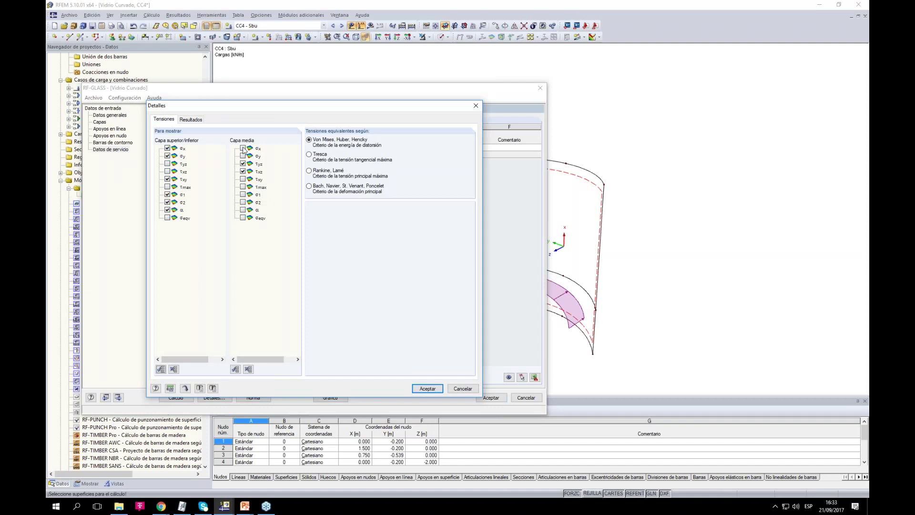
{"action": "left_click_drag", "start_coordinate": [295, 104], "coordinate": [292, 131]}
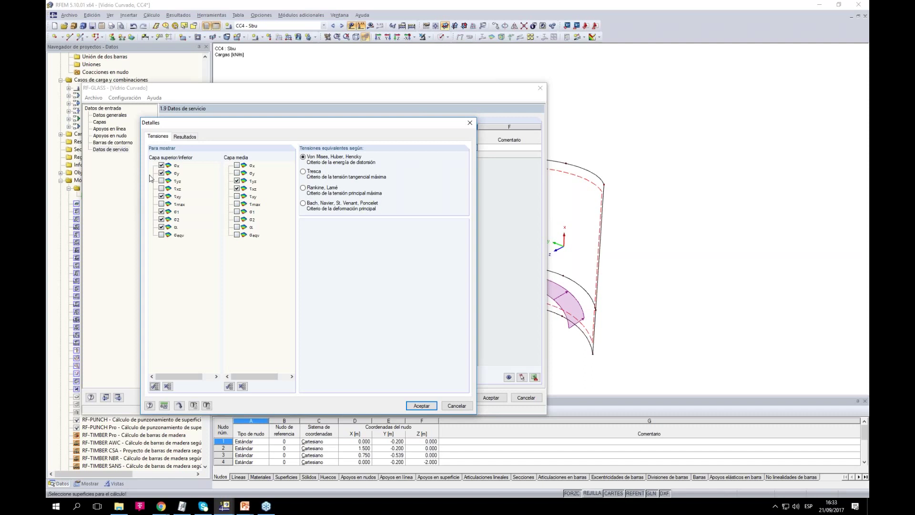
{"action": "left_click", "coordinate": [187, 136]}
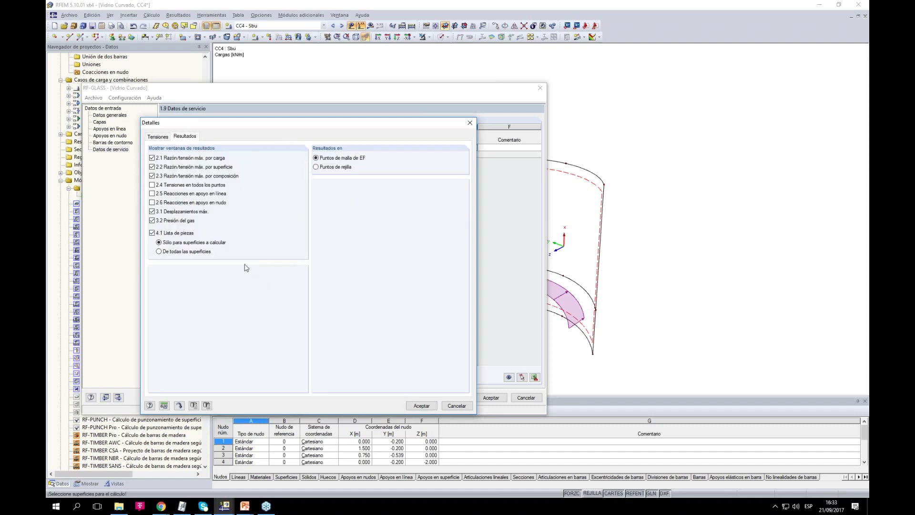
{"action": "left_click", "coordinate": [152, 194]}
{"action": "left_click", "coordinate": [421, 405]}
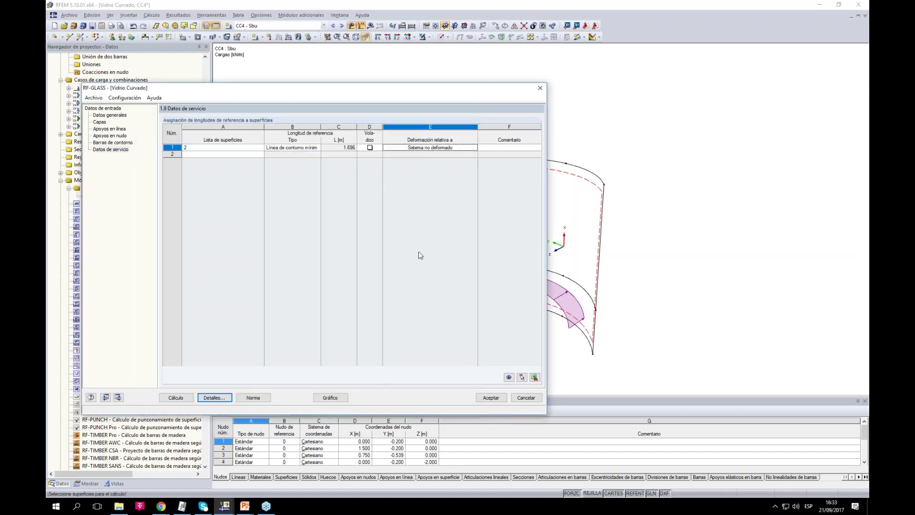
{"action": "left_click", "coordinate": [185, 399]}
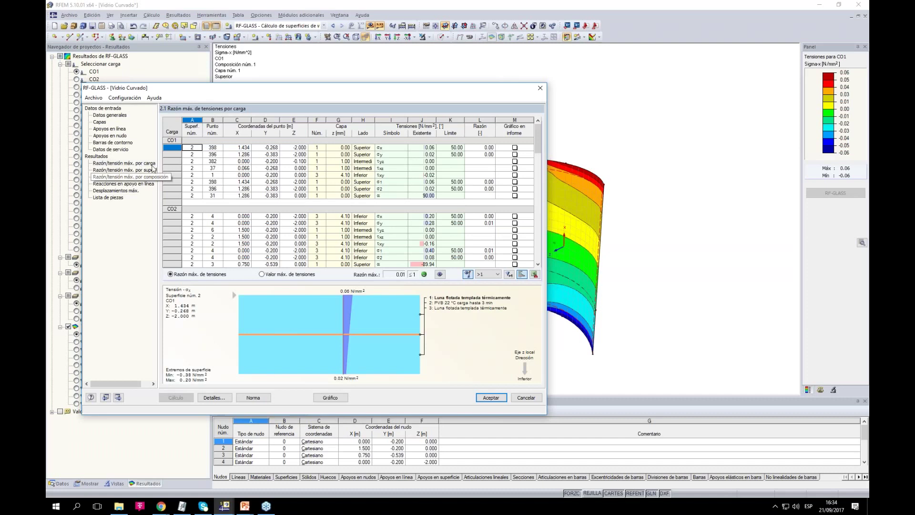
Examine the maximum stress ratios by composition, going through the stress components of glass layer 1 and their diagrams
{"action": "left_click", "coordinate": [143, 176]}
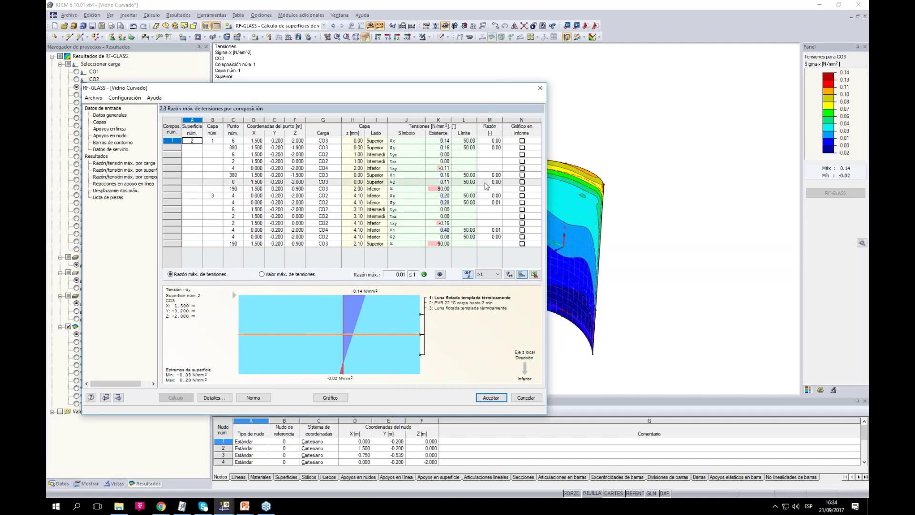
{"action": "left_click_drag", "start_coordinate": [488, 90], "coordinate": [593, 92]}
{"action": "left_click", "coordinate": [544, 143]}
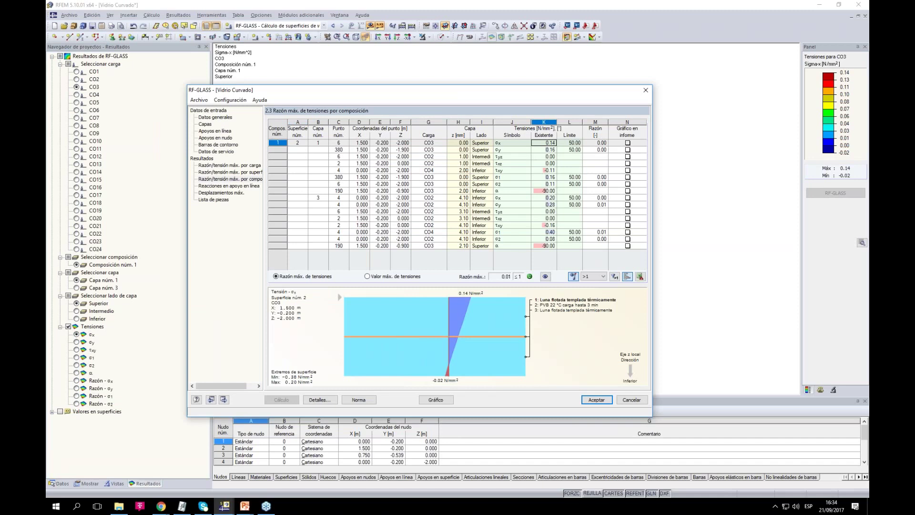
{"action": "left_click", "coordinate": [544, 150]}
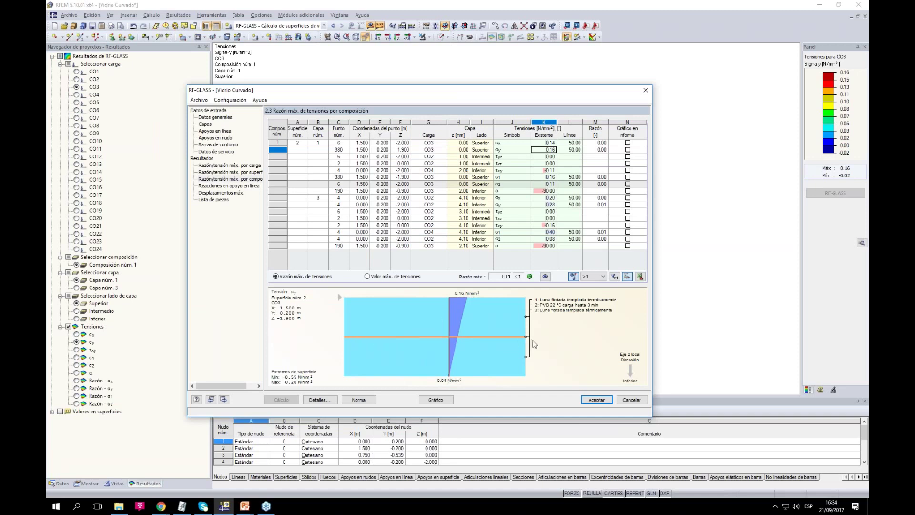
{"action": "key", "text": "Down"}
{"action": "key", "text": "Down"}
{"action": "key", "text": "Down"}
{"action": "key", "text": "Down"}
{"action": "key", "text": "Down"}
{"action": "key", "text": "Down"}
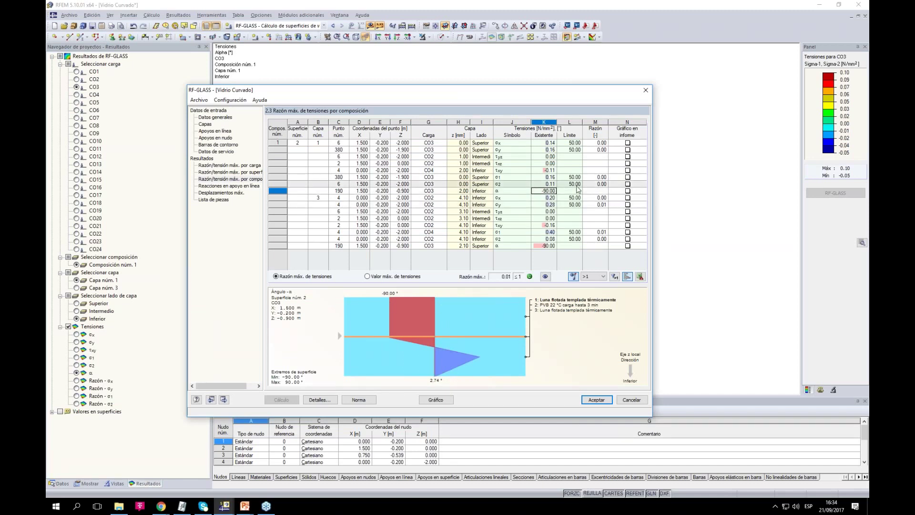
{"action": "key", "text": "Up"}
{"action": "key", "text": "Up"}
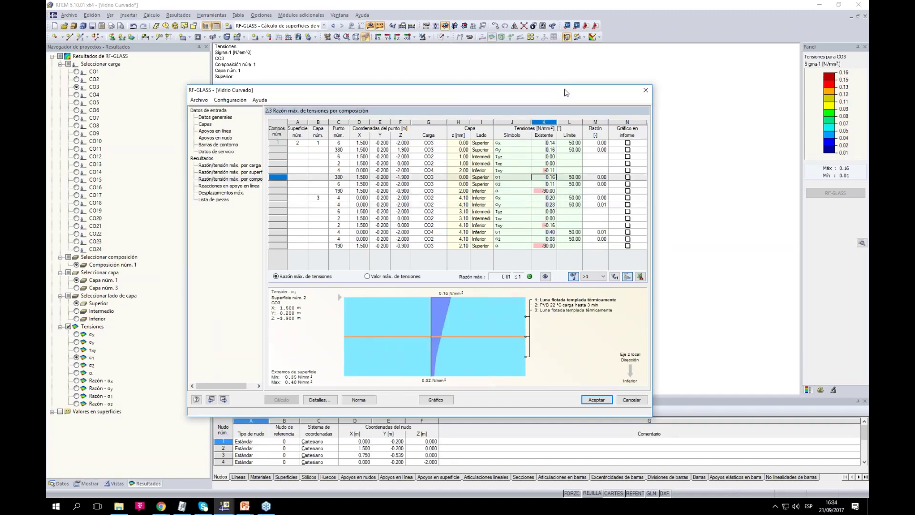
Review the result tables for line support reactions, maximum displacements and the parts list
{"action": "left_click", "coordinate": [229, 185]}
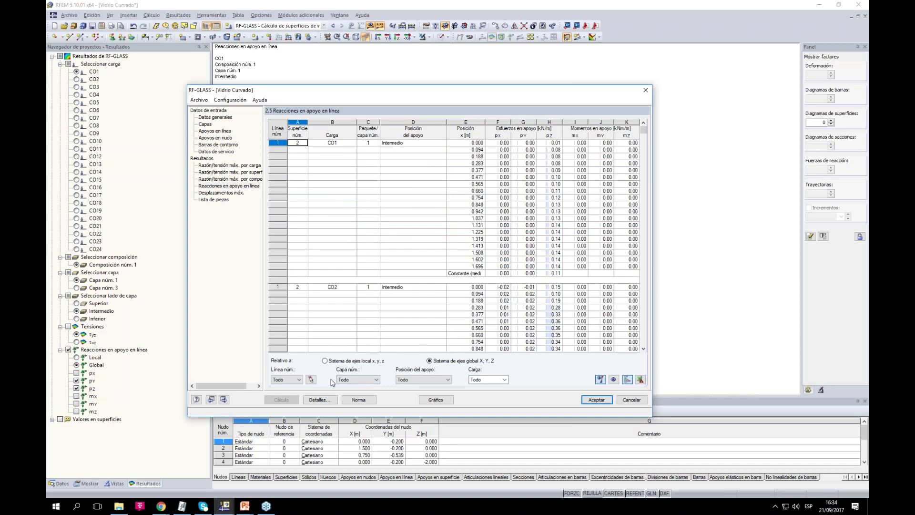
{"action": "left_click", "coordinate": [221, 193]}
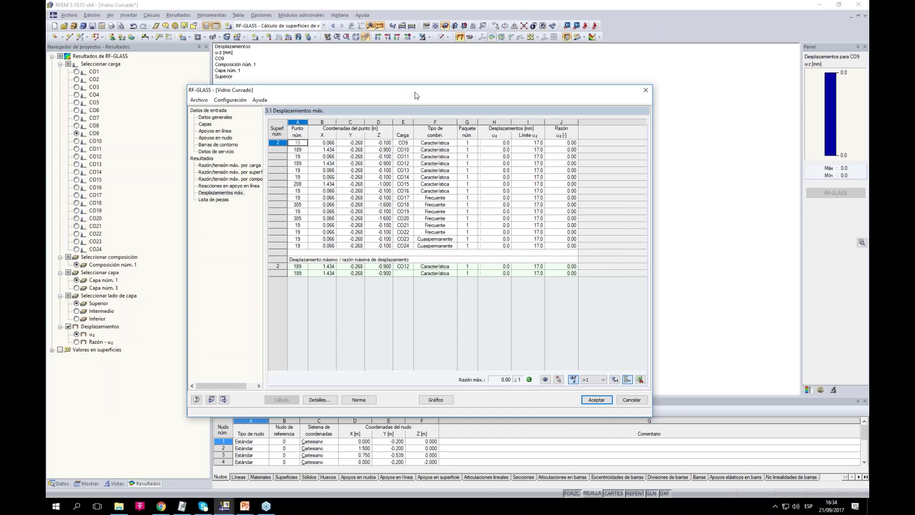
{"action": "left_click_drag", "start_coordinate": [414, 92], "coordinate": [427, 88]}
{"action": "left_click", "coordinate": [226, 195]}
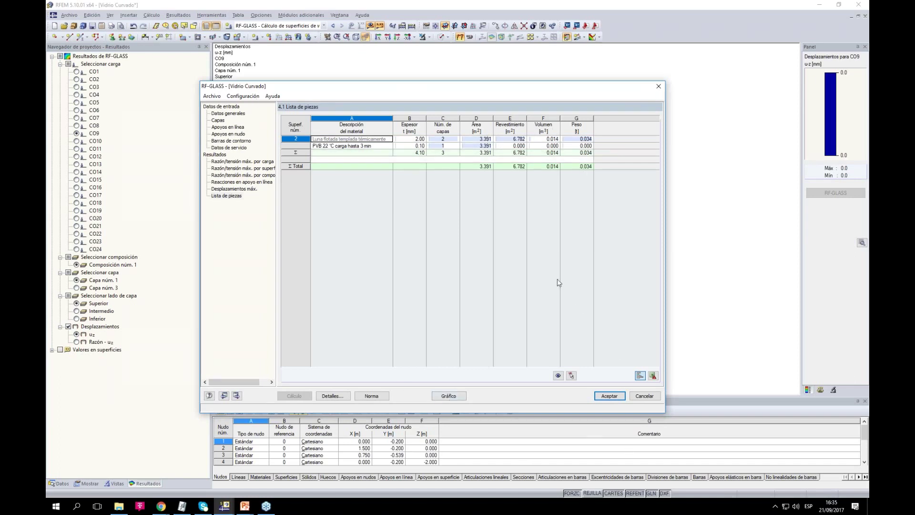
Show the σy stresses of load combination CO2 graphically on the curved glass model
{"action": "left_click", "coordinate": [453, 396]}
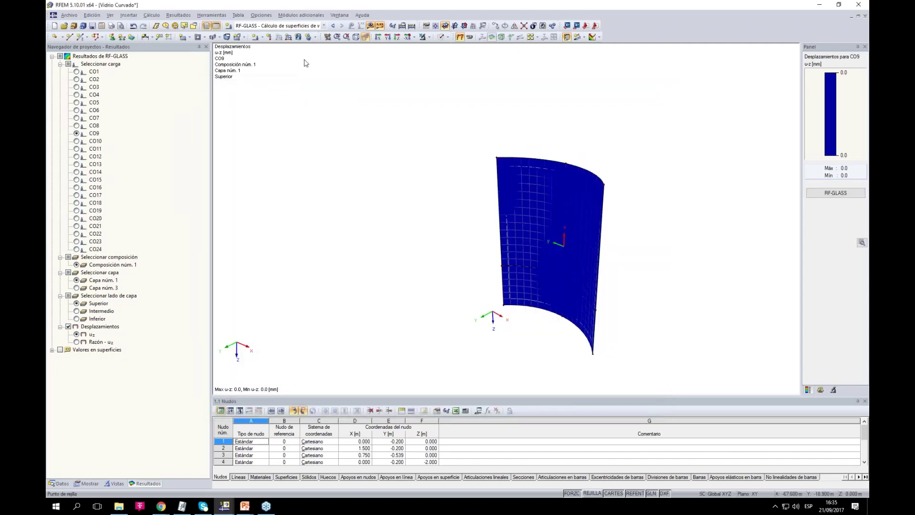
{"action": "left_click", "coordinate": [76, 79]}
{"action": "left_click", "coordinate": [76, 341]}
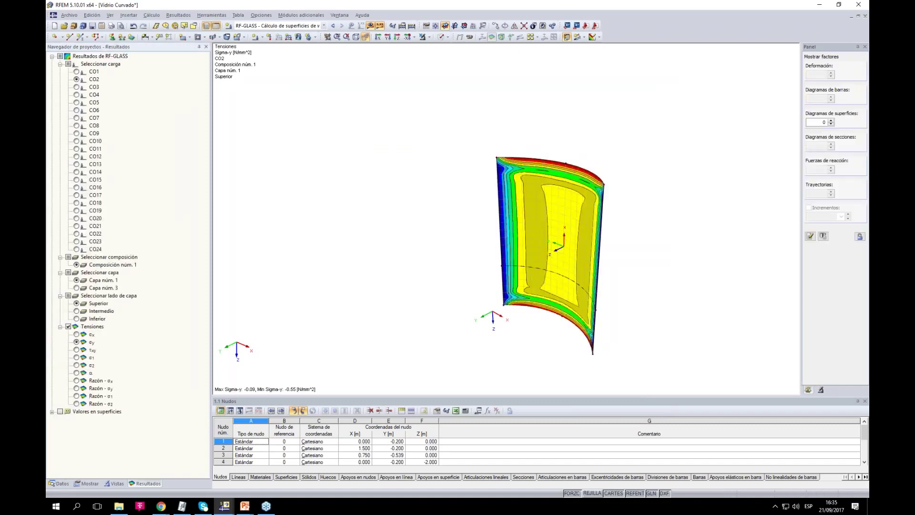
{"action": "middle_click_drag", "start_coordinate": [725, 286], "coordinate": [678, 266]}
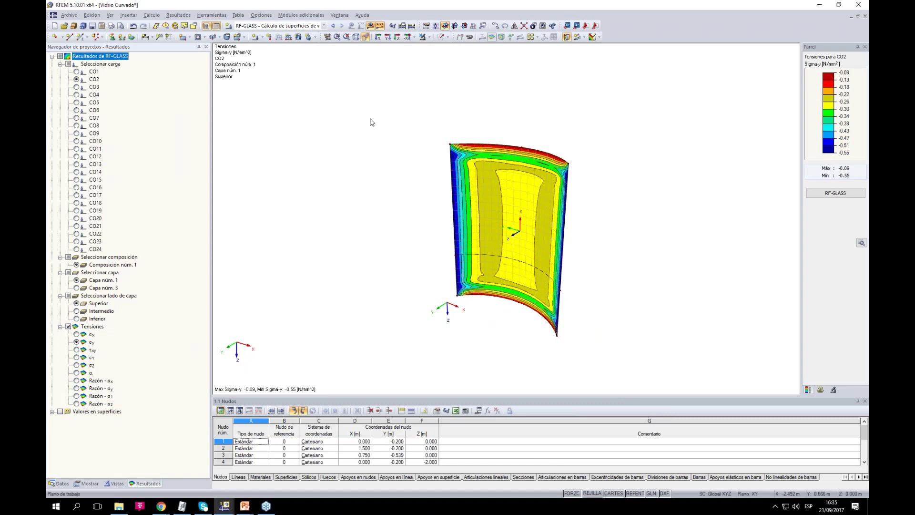
Apply a smooth colour transition to the result colour scale and inspect the σy stresses on the panel
{"action": "right_click", "coordinate": [821, 113]}
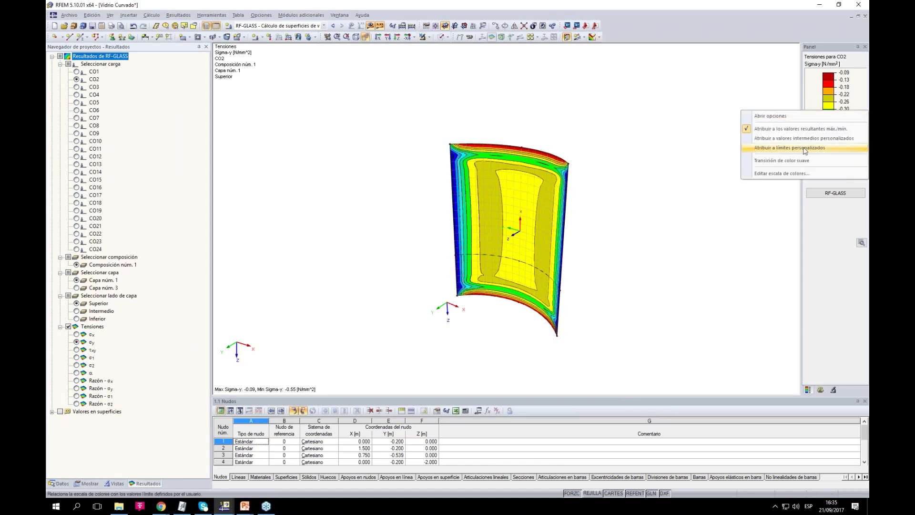
{"action": "left_click", "coordinate": [787, 162]}
{"action": "scroll", "coordinate": [614, 278], "scroll_direction": "up", "scroll_amount": 2}
{"action": "middle_click_drag", "start_coordinate": [612, 284], "coordinate": [596, 272], "text": "ctrl"}
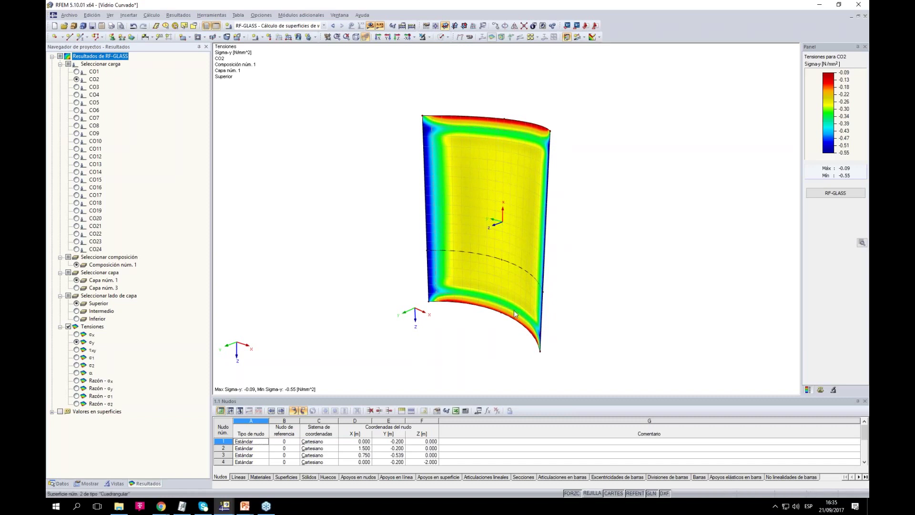
{"action": "scroll", "coordinate": [512, 311], "scroll_direction": "up", "scroll_amount": 1}
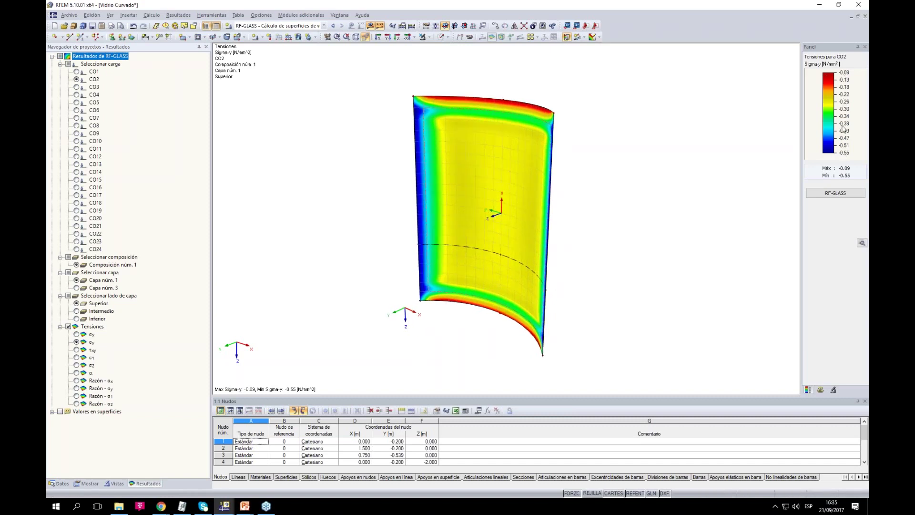
{"action": "middle_click_drag", "start_coordinate": [474, 279], "coordinate": [504, 298], "text": "ctrl"}
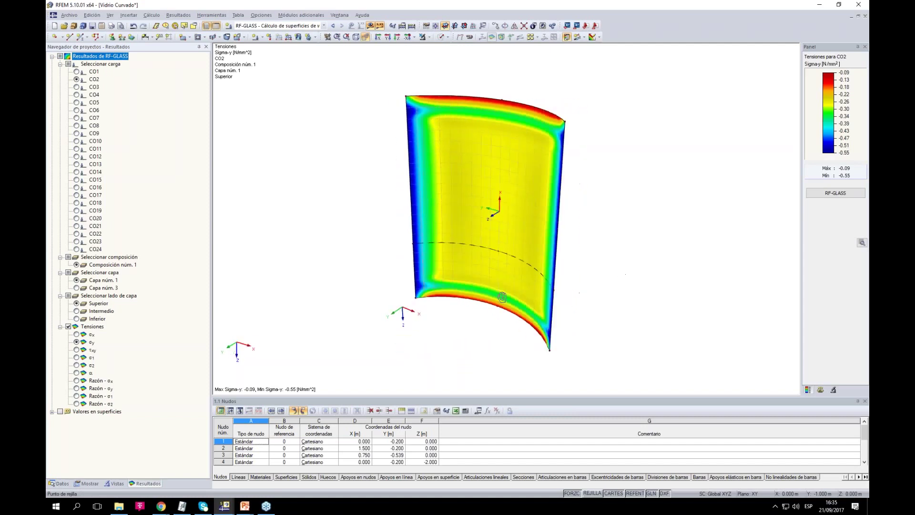
Show the σx stresses of CO2 on the curved panel and inspect them from another angle
{"action": "left_click", "coordinate": [76, 335]}
{"action": "middle_click_drag", "start_coordinate": [681, 252], "coordinate": [663, 229], "text": "ctrl"}
{"action": "middle_click_drag", "start_coordinate": [584, 188], "coordinate": [617, 167], "text": "ctrl"}
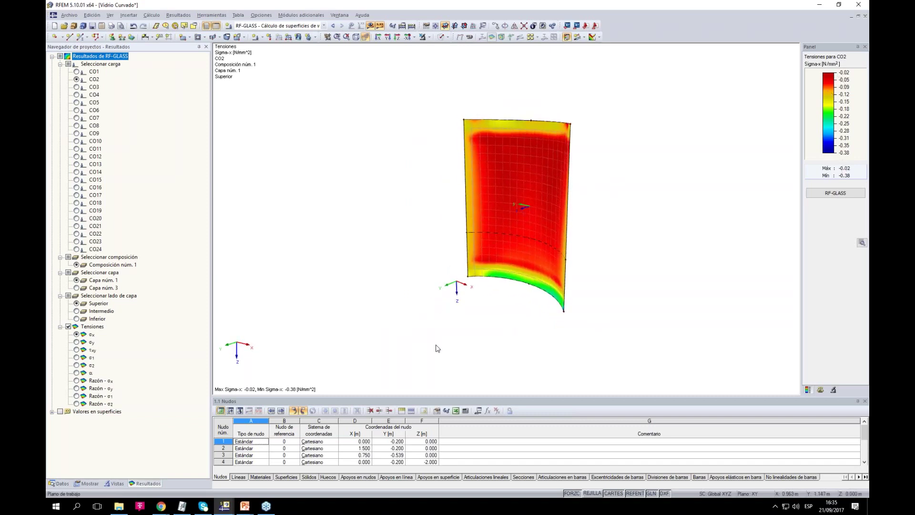
Show the uz displacements of load combination CO17 and check the deformation scale factor and colour legend
{"action": "left_click", "coordinate": [76, 195]}
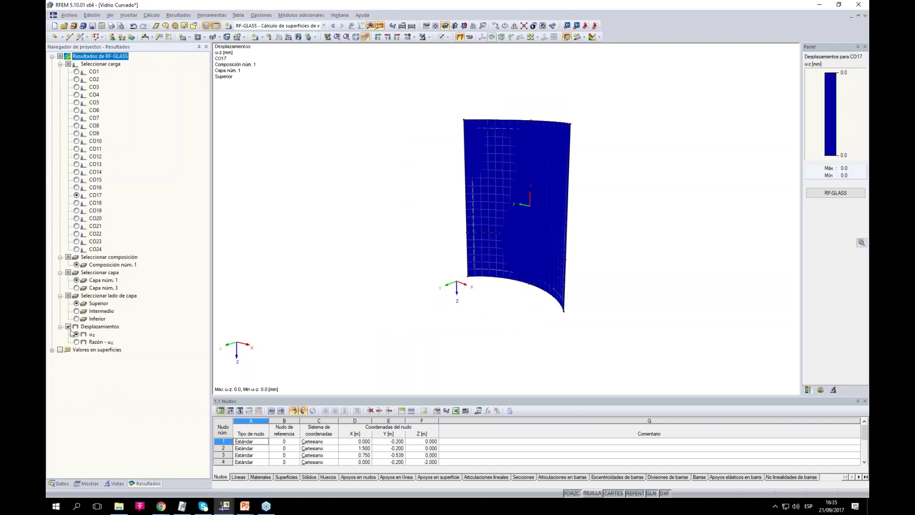
{"action": "left_click", "coordinate": [77, 342]}
{"action": "left_click", "coordinate": [77, 334]}
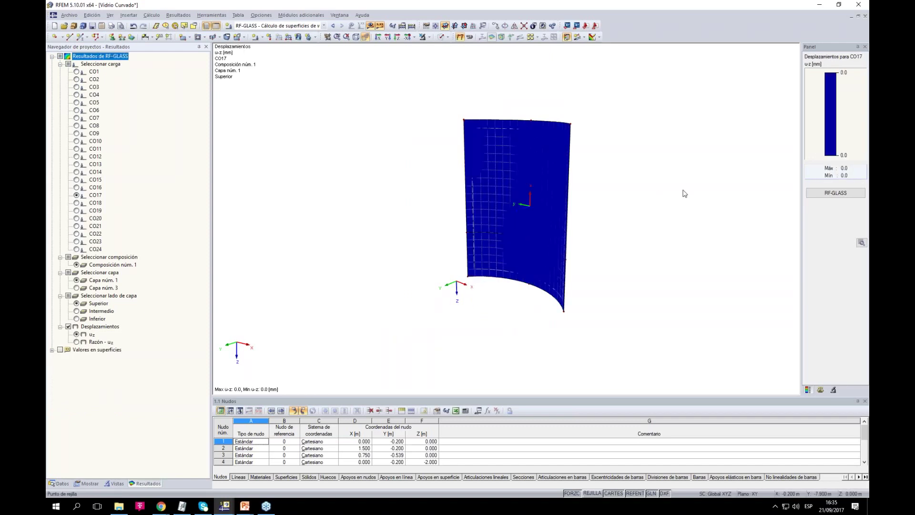
{"action": "middle_click_drag", "start_coordinate": [684, 194], "coordinate": [614, 199], "text": "ctrl"}
{"action": "left_click", "coordinate": [821, 390]}
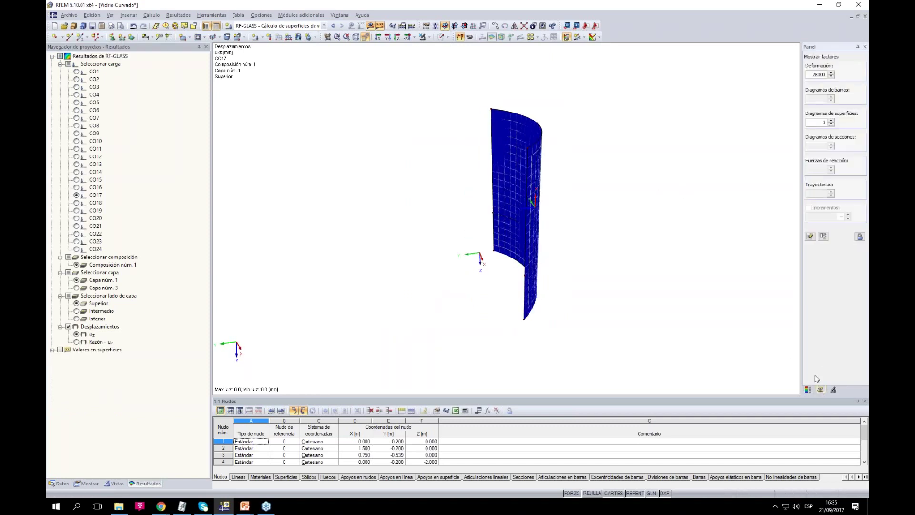
{"action": "left_click", "coordinate": [807, 390]}
Adjust the number of decimals for RFEM displacement results in the units and decimals settings
{"action": "left_click", "coordinate": [261, 16]}
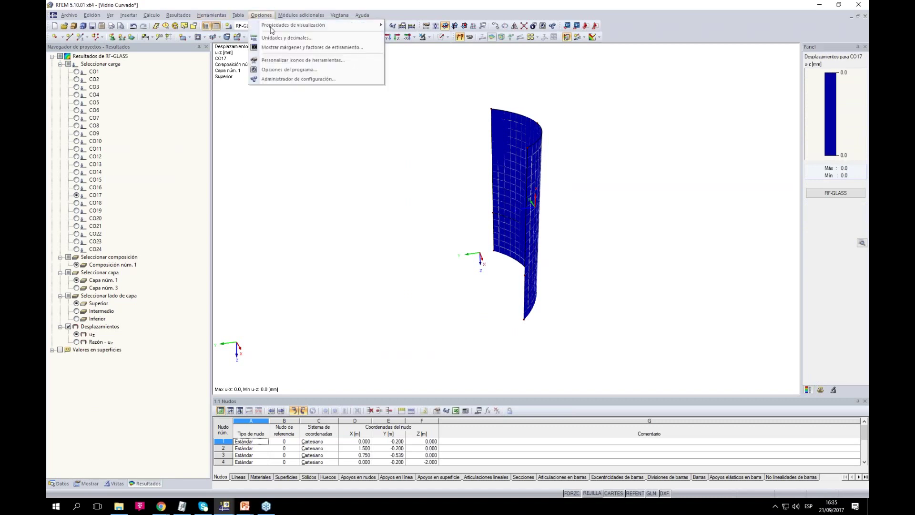
{"action": "left_click", "coordinate": [301, 47]}
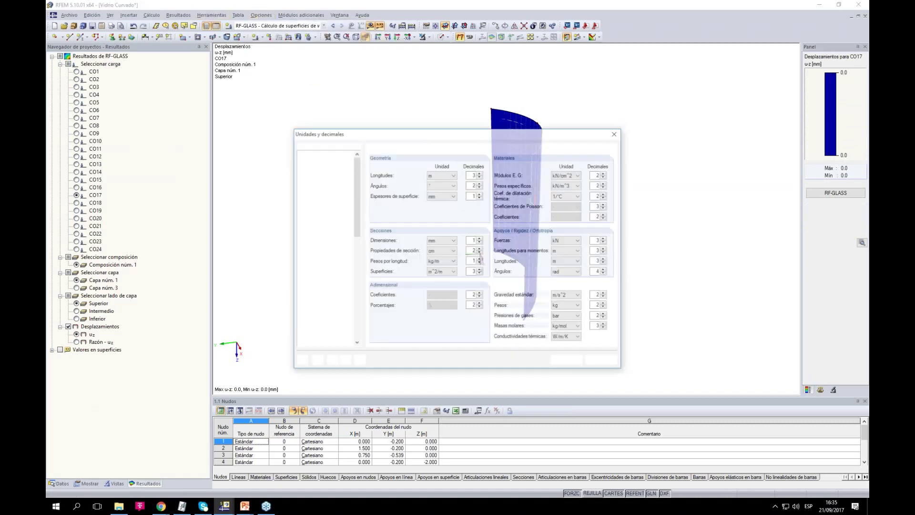
{"action": "left_click", "coordinate": [418, 147]}
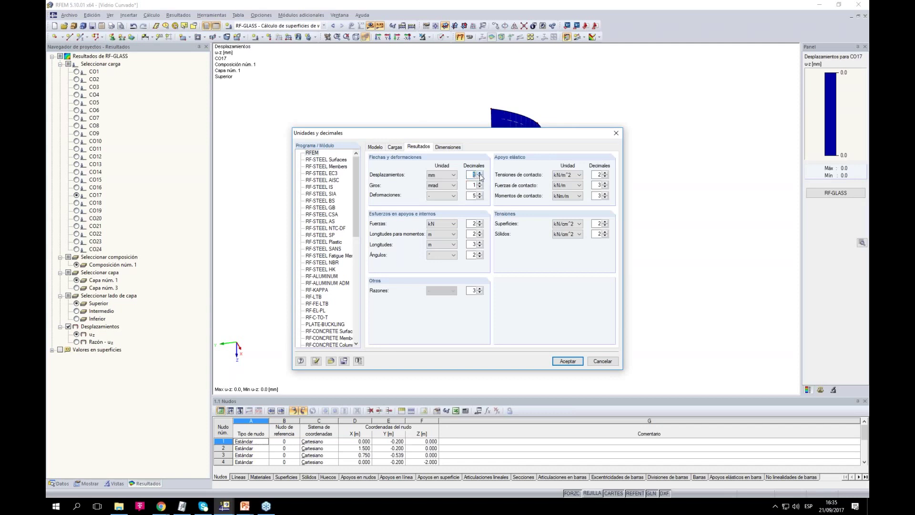
{"action": "left_click", "coordinate": [568, 362]}
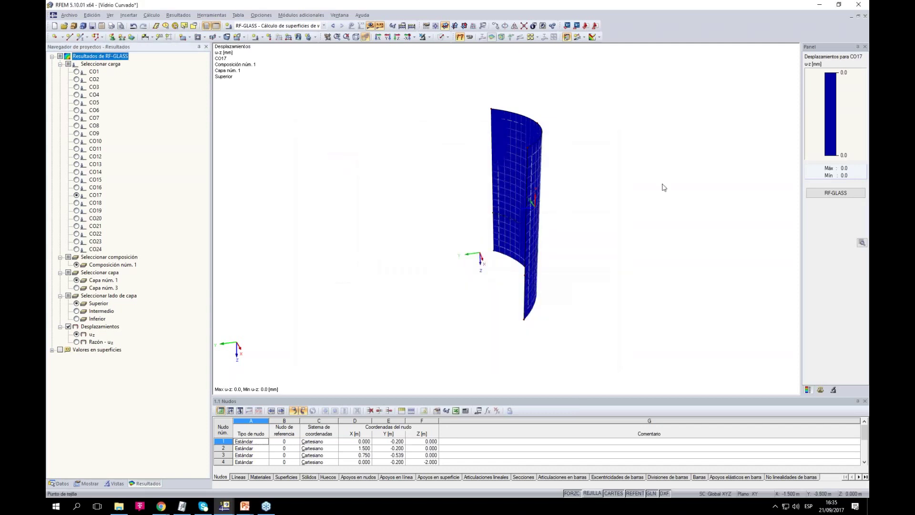
Show load cases CC1 Carga Muerta and CC2 Viento Presión and check the surface load definition of CC2
{"action": "scroll", "coordinate": [664, 187], "scroll_direction": "up", "scroll_amount": 2}
{"action": "middle_click_drag", "start_coordinate": [619, 209], "coordinate": [582, 220], "text": "ctrl"}
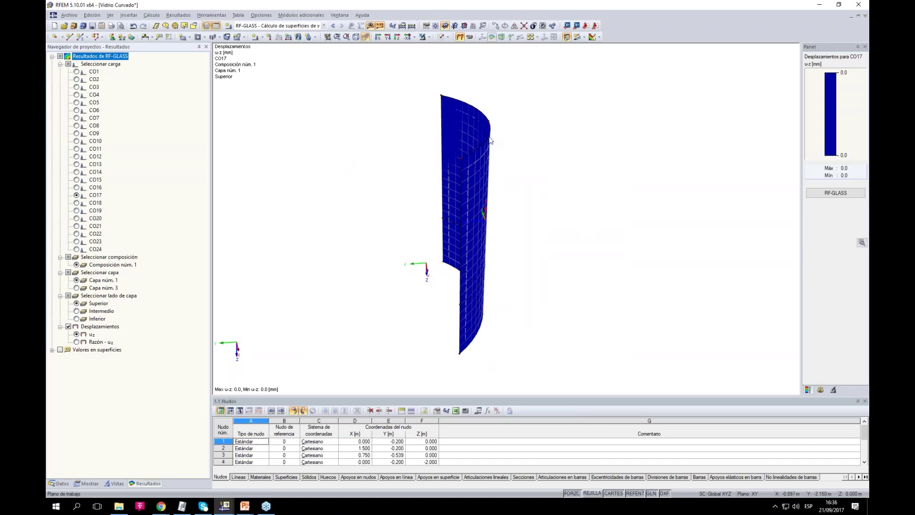
{"action": "left_click", "coordinate": [324, 25]}
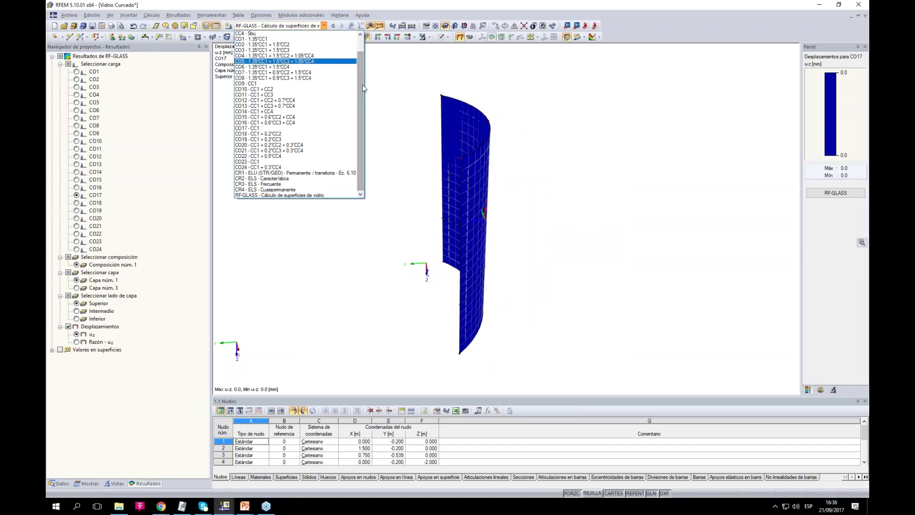
{"action": "scroll", "coordinate": [363, 85], "scroll_direction": "up", "scroll_amount": 1}
{"action": "left_click", "coordinate": [253, 33]}
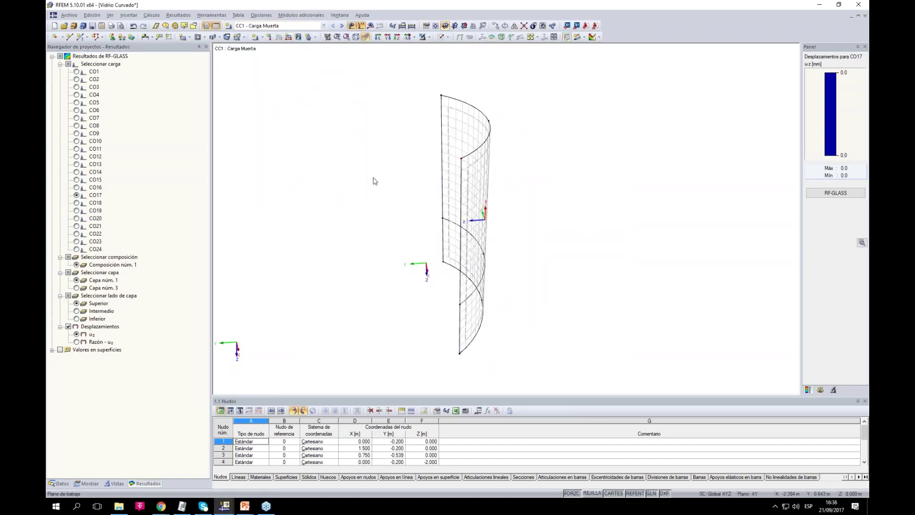
{"action": "left_click", "coordinate": [342, 26]}
{"action": "scroll", "coordinate": [448, 229], "scroll_direction": "up", "scroll_amount": 3}
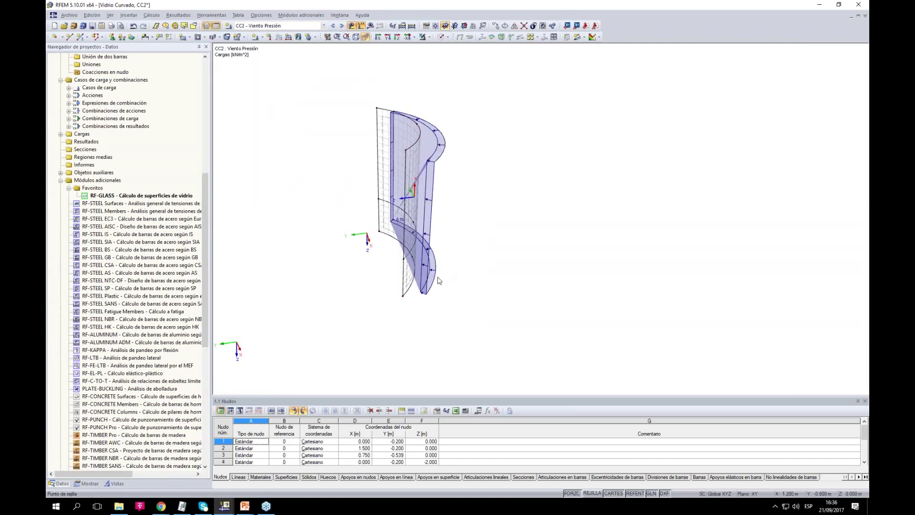
{"action": "double_click", "coordinate": [425, 285]}
{"action": "left_click", "coordinate": [572, 374]}
Check the surface load definition of CC3 Viento Succión and show the line load of CC4 Sbu
{"action": "left_click", "coordinate": [341, 25]}
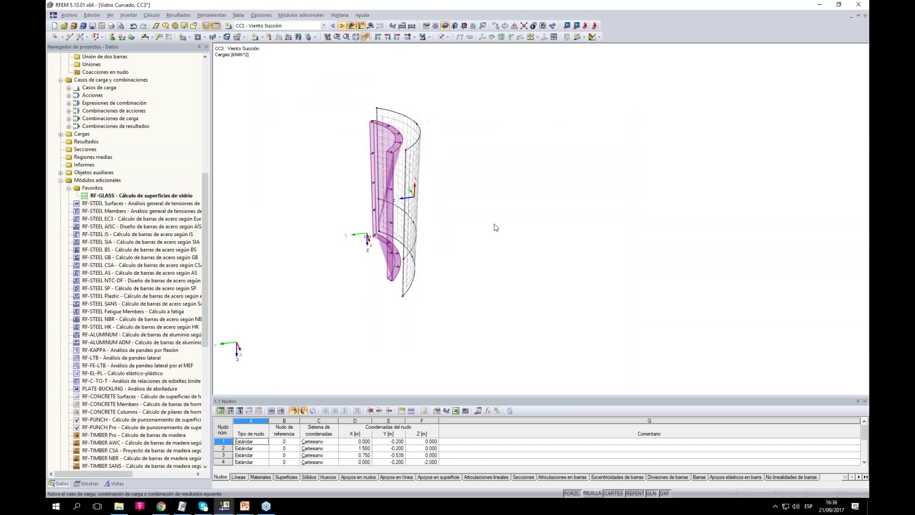
{"action": "double_click", "coordinate": [383, 273]}
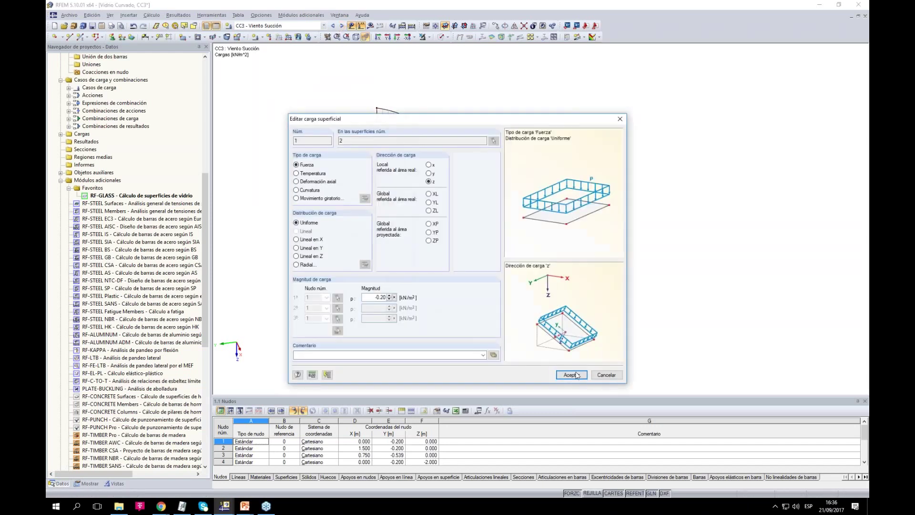
{"action": "left_click", "coordinate": [571, 375]}
{"action": "left_click", "coordinate": [341, 26]}
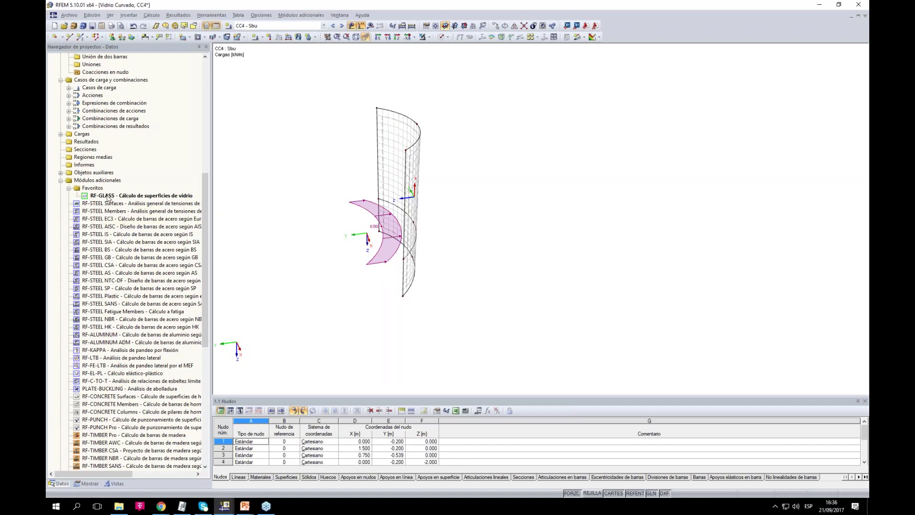
Show load combination CO18 without calculating it, and return to the RF-GLASS displacement results on the panel
{"action": "left_click", "coordinate": [324, 26]}
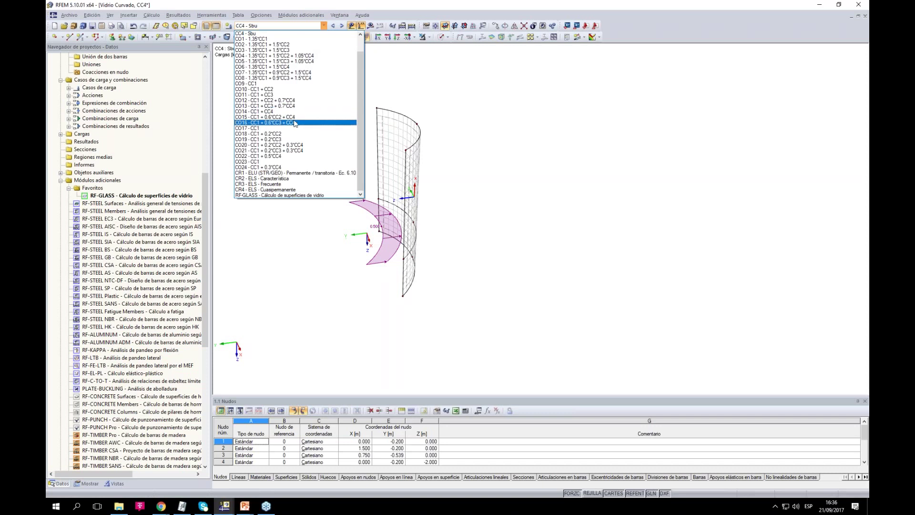
{"action": "left_click", "coordinate": [288, 134]}
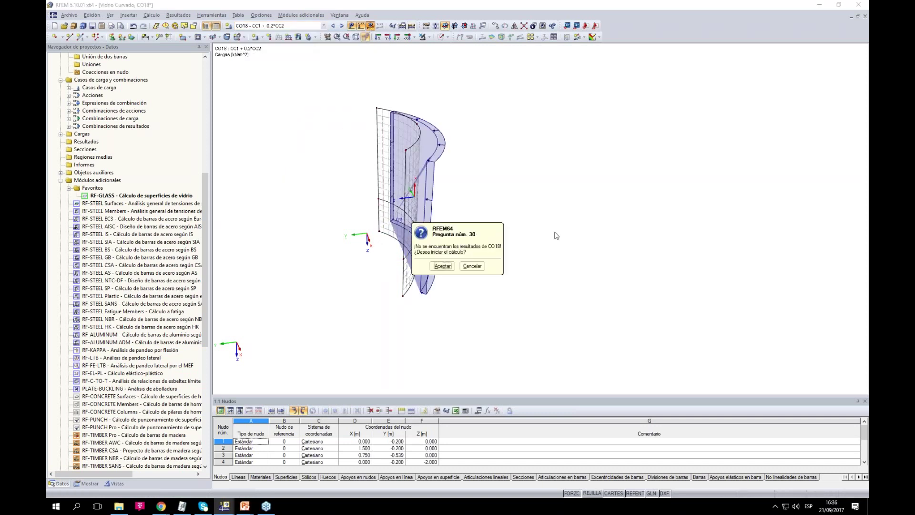
{"action": "left_click", "coordinate": [472, 266]}
{"action": "left_click", "coordinate": [324, 25]}
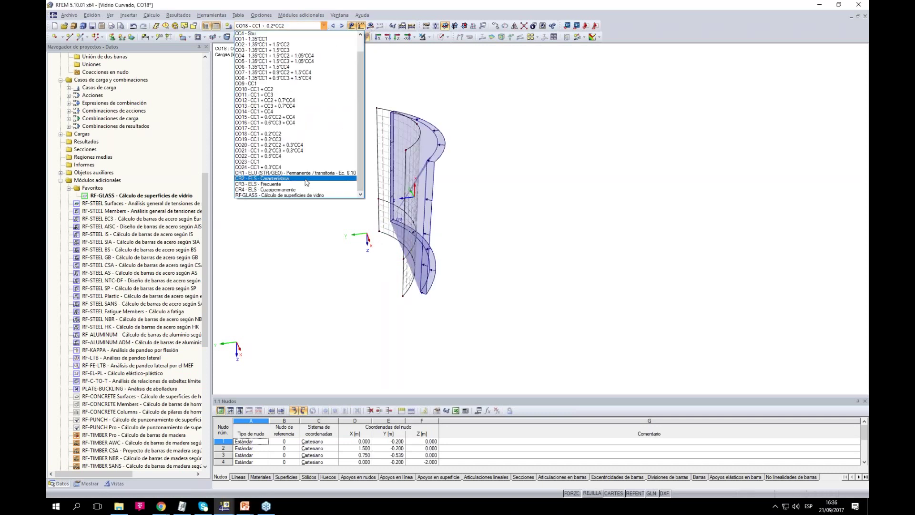
{"action": "left_click", "coordinate": [299, 195]}
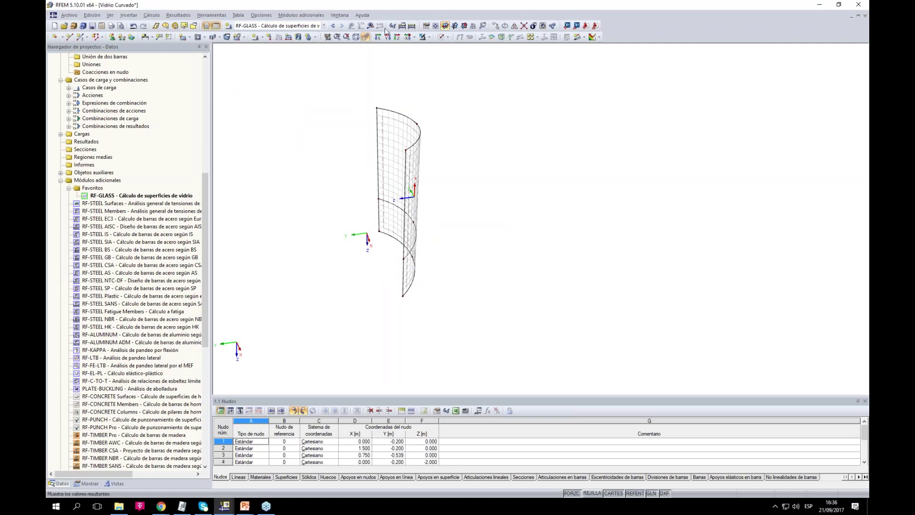
{"action": "left_click", "coordinate": [370, 26]}
{"action": "middle_click_drag", "start_coordinate": [323, 300], "coordinate": [313, 259], "text": "ctrl"}
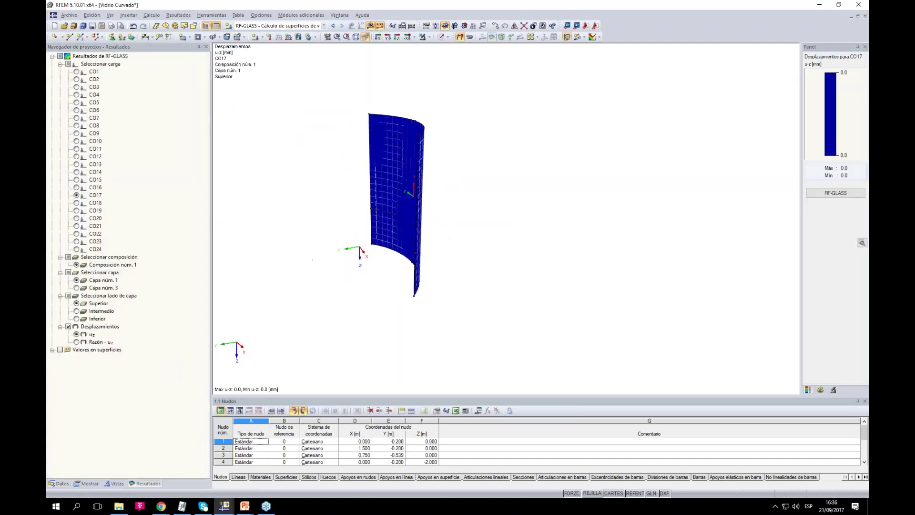
Set the thickness of both glass layers in the RF-GLASS composition to 0.5 mm and run the calculation
{"action": "left_click", "coordinate": [835, 193]}
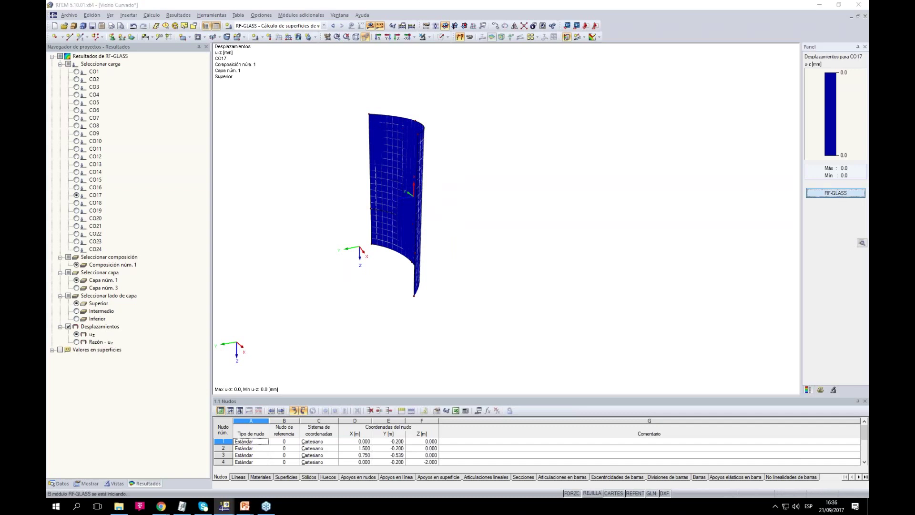
{"action": "left_click", "coordinate": [244, 123]}
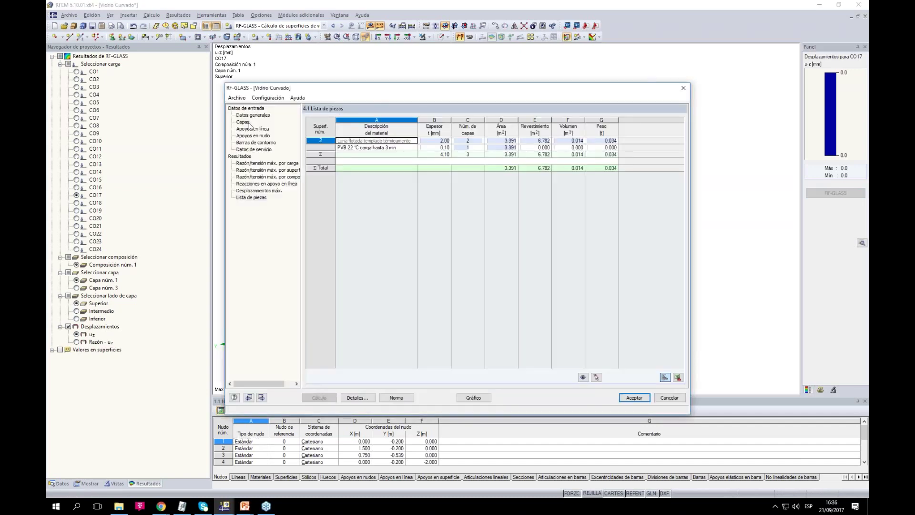
{"action": "left_click", "coordinate": [458, 172]}
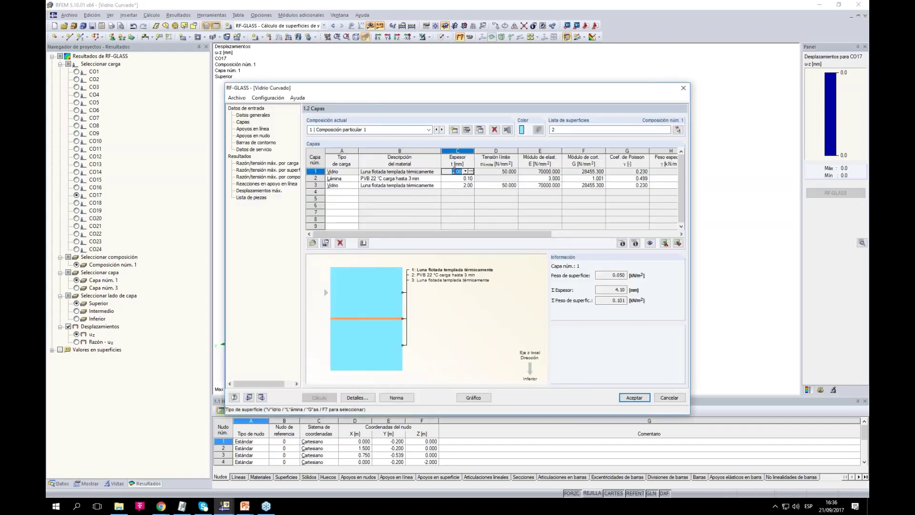
{"action": "left_click", "coordinate": [458, 185]}
{"action": "type", "text": "0.5"}
{"action": "left_click", "coordinate": [460, 172]}
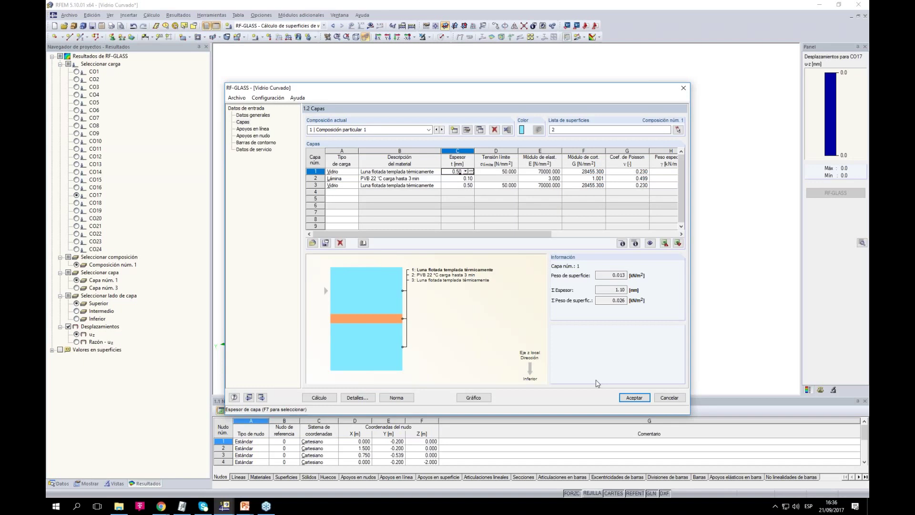
{"action": "left_click", "coordinate": [319, 397]}
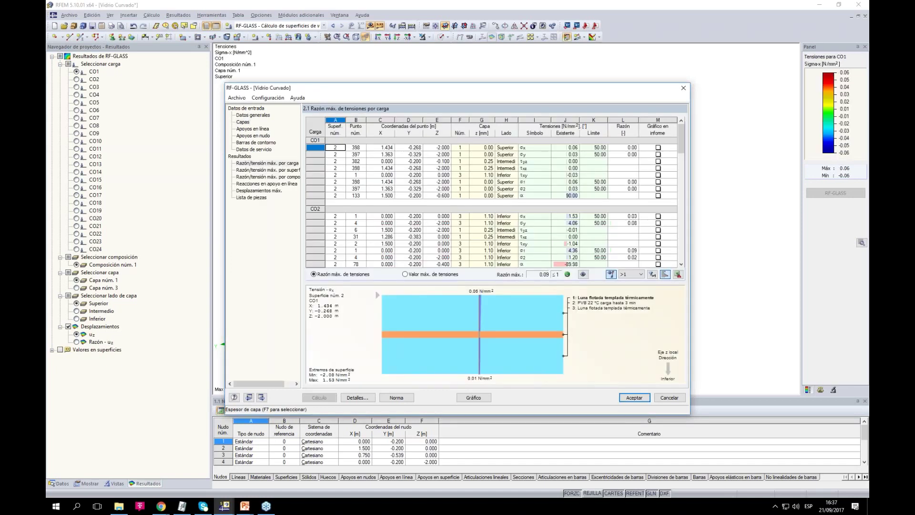
Review the RF-GLASS maximum displacements table and show the uz displacement ratio of CO12 on the model
{"action": "left_click", "coordinate": [259, 191]}
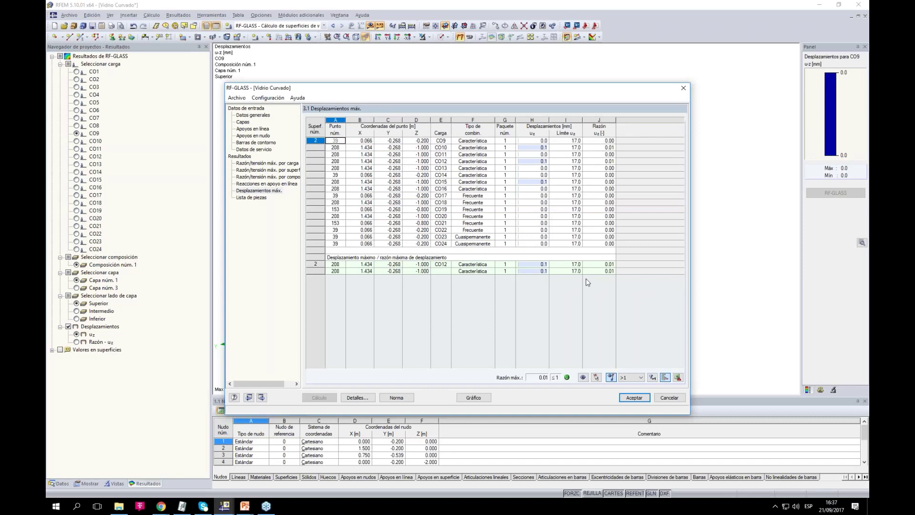
{"action": "left_click", "coordinate": [587, 161]}
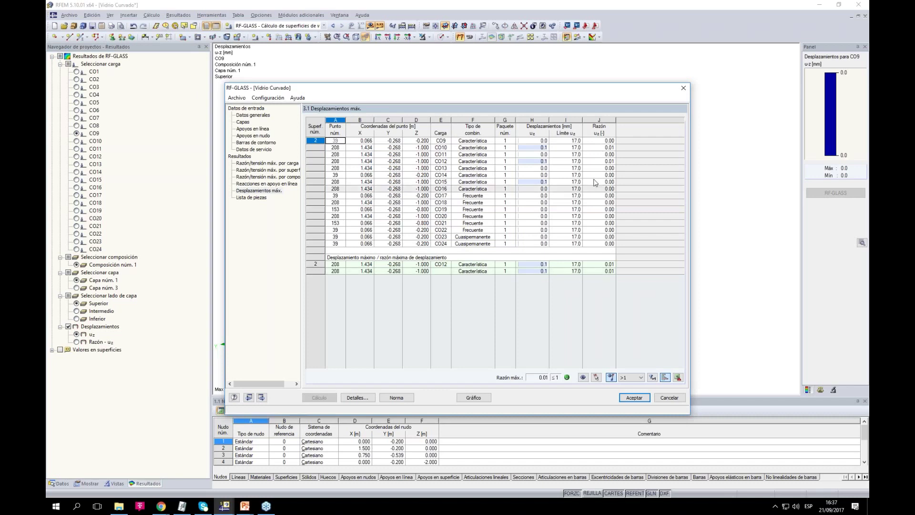
{"action": "left_click", "coordinate": [601, 162]}
{"action": "left_click_drag", "start_coordinate": [517, 91], "coordinate": [587, 127]}
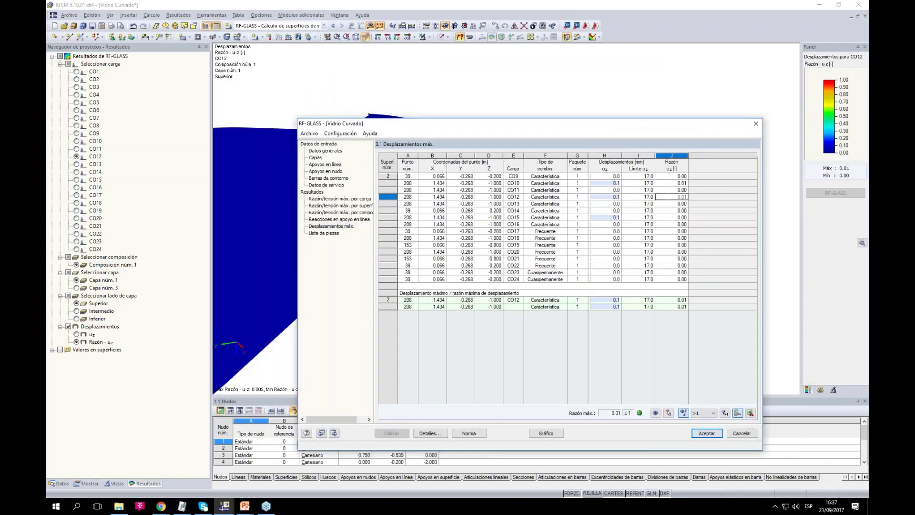
{"action": "left_click", "coordinate": [706, 433]}
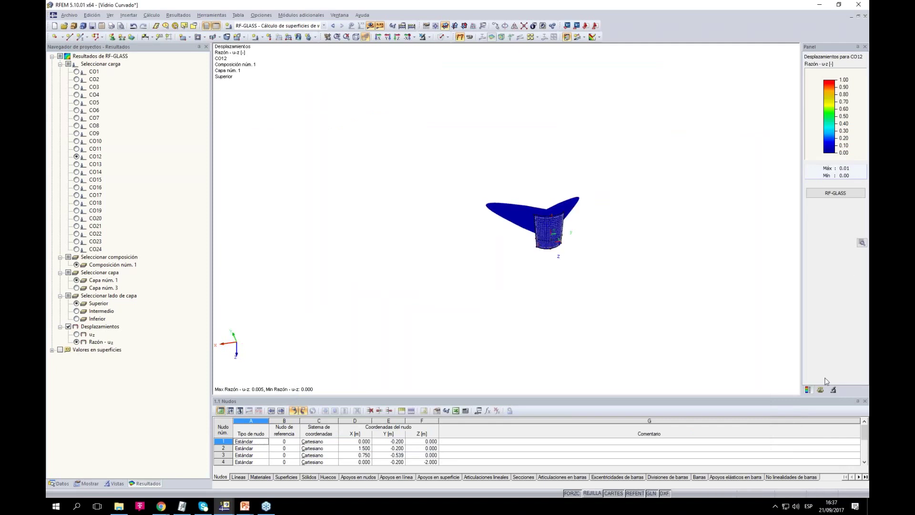
Adjust the displayed deformation factor for CO12 and inspect the panel from another angle
{"action": "left_click", "coordinate": [820, 389]}
{"action": "scroll", "coordinate": [816, 74], "scroll_direction": "up", "scroll_amount": 8}
{"action": "scroll", "coordinate": [816, 75], "scroll_direction": "down", "scroll_amount": 10}
{"action": "middle_click_drag", "start_coordinate": [584, 229], "coordinate": [719, 170], "text": "ctrl"}
{"action": "left_click", "coordinate": [808, 389]}
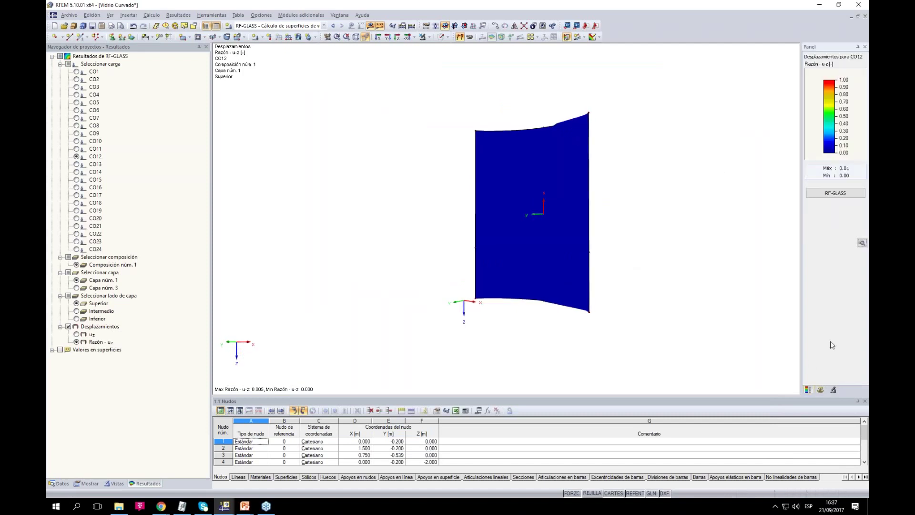
Set the maximum of the uz ratio colour scale to 0.02
{"action": "double_click", "coordinate": [822, 115]}
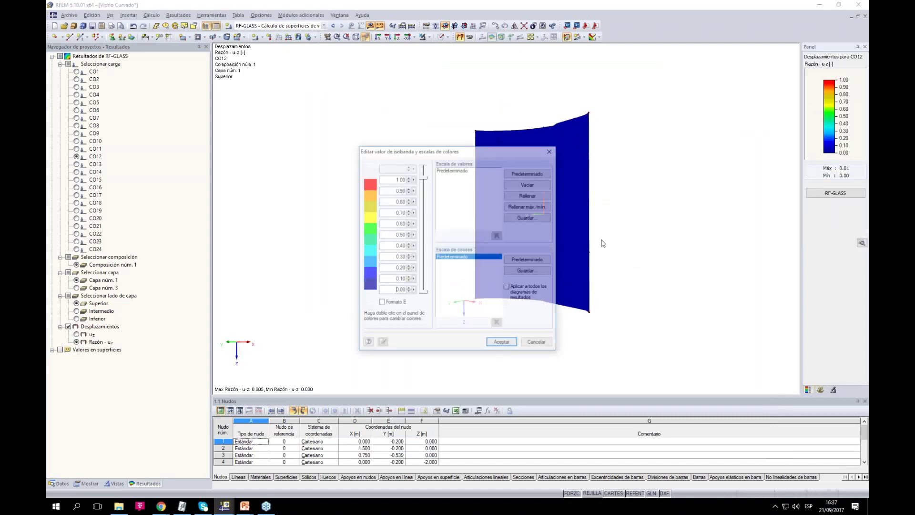
{"action": "double_click", "coordinate": [390, 180]}
{"action": "type", "text": "0"}
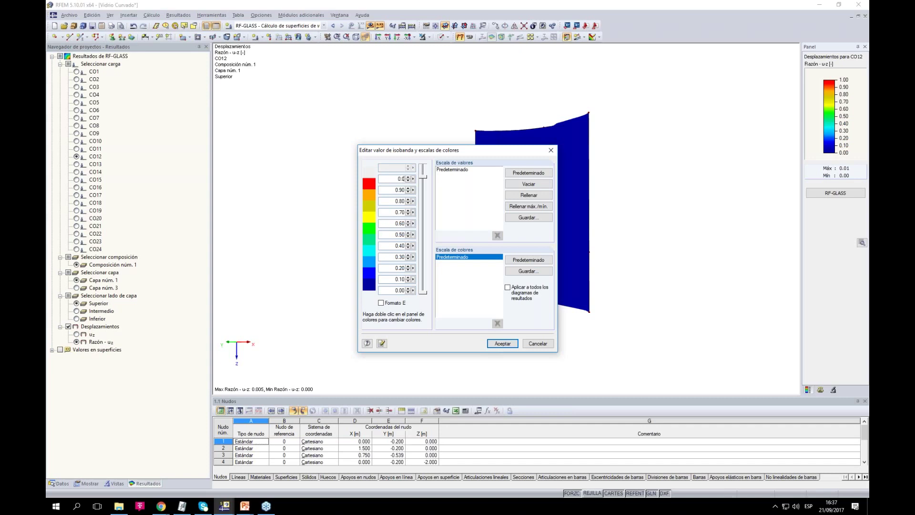
{"action": "left_click", "coordinate": [504, 344]}
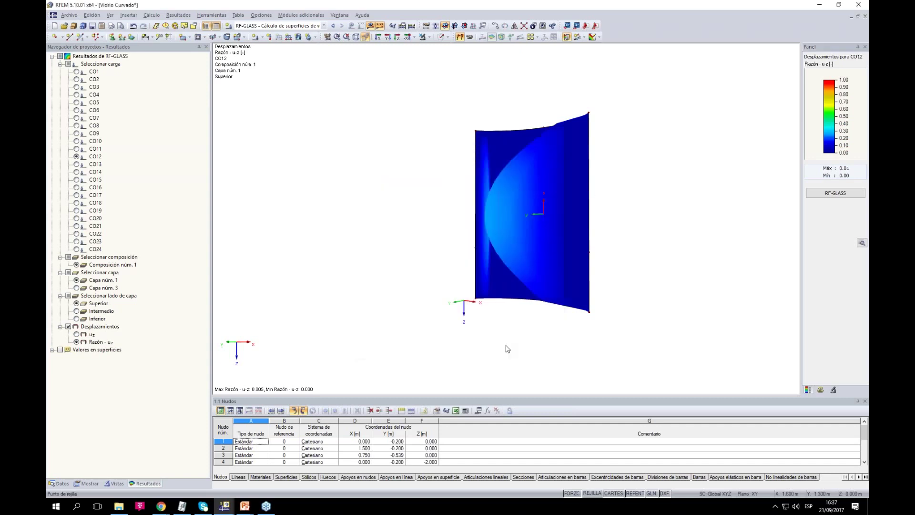
Try to set the maximum of the uz ratio colour scale to 0.001
{"action": "double_click", "coordinate": [829, 116]}
{"action": "left_click_drag", "start_coordinate": [395, 179], "coordinate": [529, 196]}
{"action": "type", "text": "0.001"}
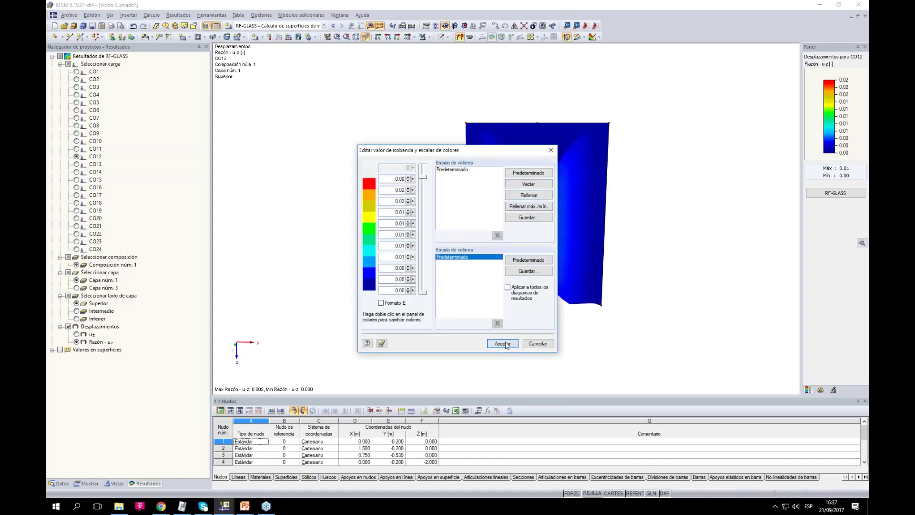
{"action": "left_click", "coordinate": [516, 339]}
{"action": "left_click", "coordinate": [456, 266]}
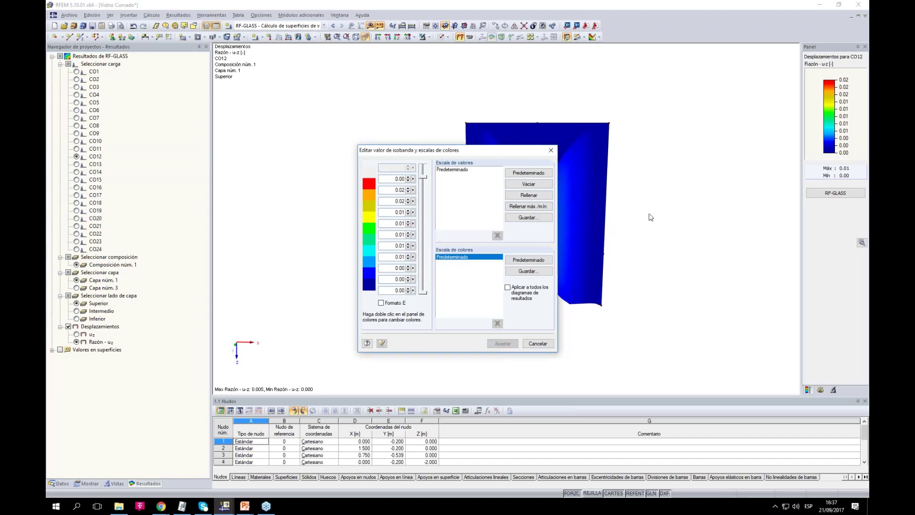
{"action": "left_click", "coordinate": [538, 343]}
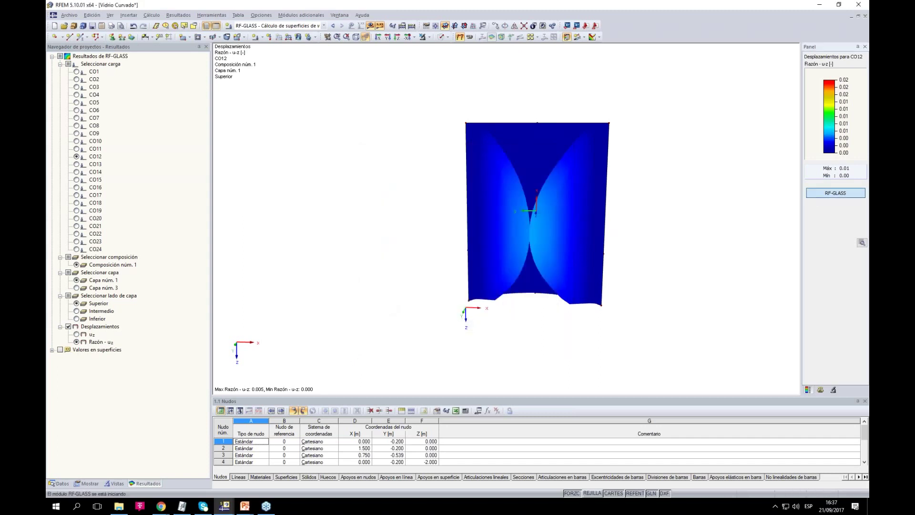
Reopen RF-GLASS, review its general data and the glass layer composition, and close the module
{"action": "left_click", "coordinate": [835, 193]}
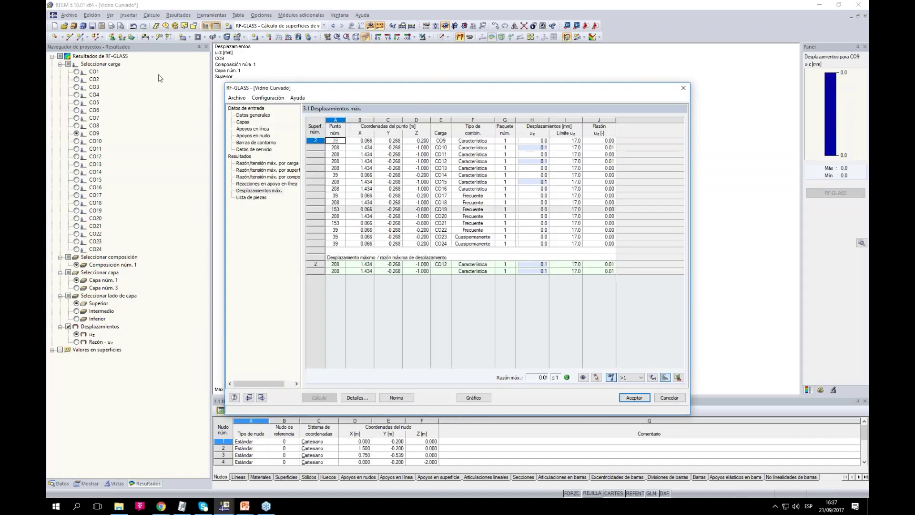
{"action": "left_click", "coordinate": [259, 116]}
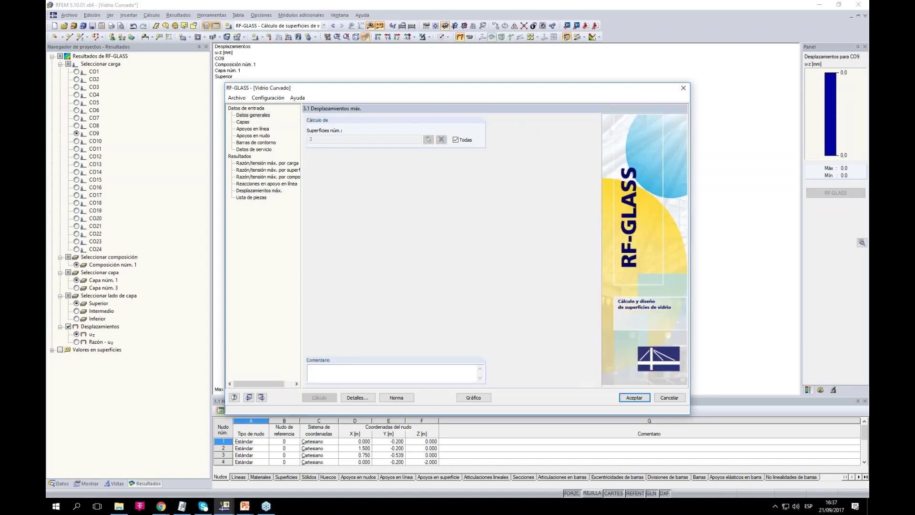
{"action": "left_click", "coordinate": [242, 122]}
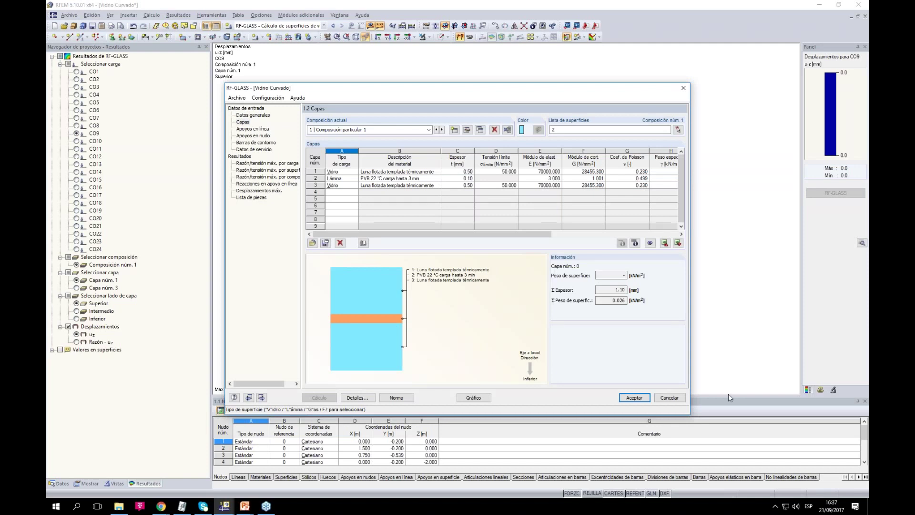
{"action": "left_click", "coordinate": [642, 400]}
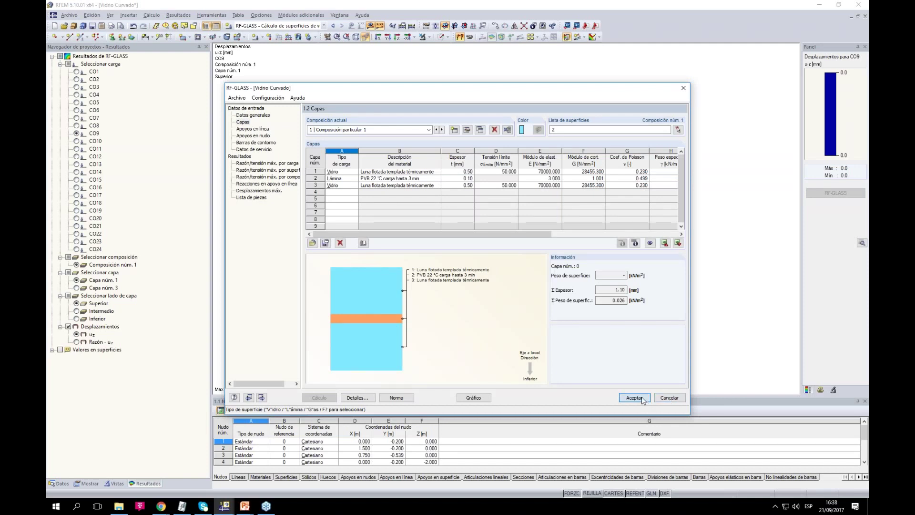
Delete all RF-GLASS module data from the project data tree
{"action": "left_click", "coordinate": [59, 483]}
{"action": "middle_click_drag", "start_coordinate": [479, 142], "coordinate": [348, 241], "text": "ctrl"}
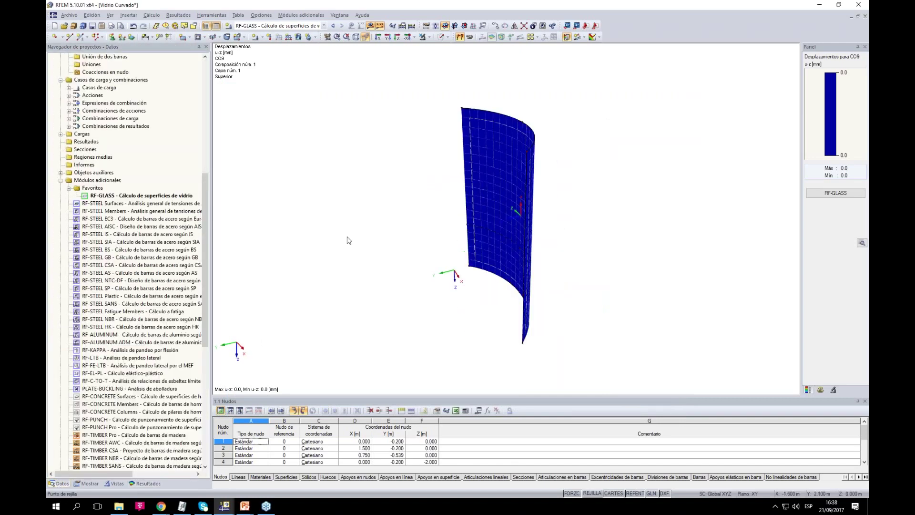
{"action": "right_click", "coordinate": [138, 195]}
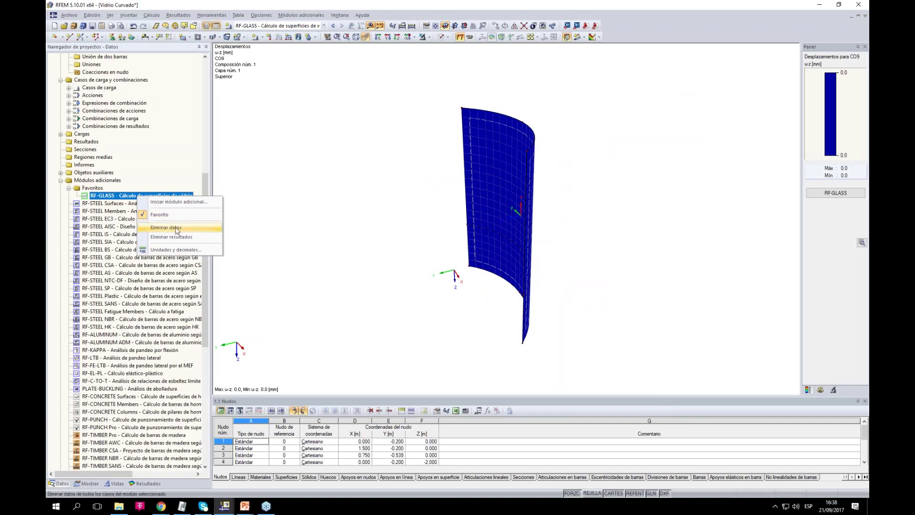
{"action": "left_click", "coordinate": [153, 230]}
{"action": "left_click", "coordinate": [435, 266]}
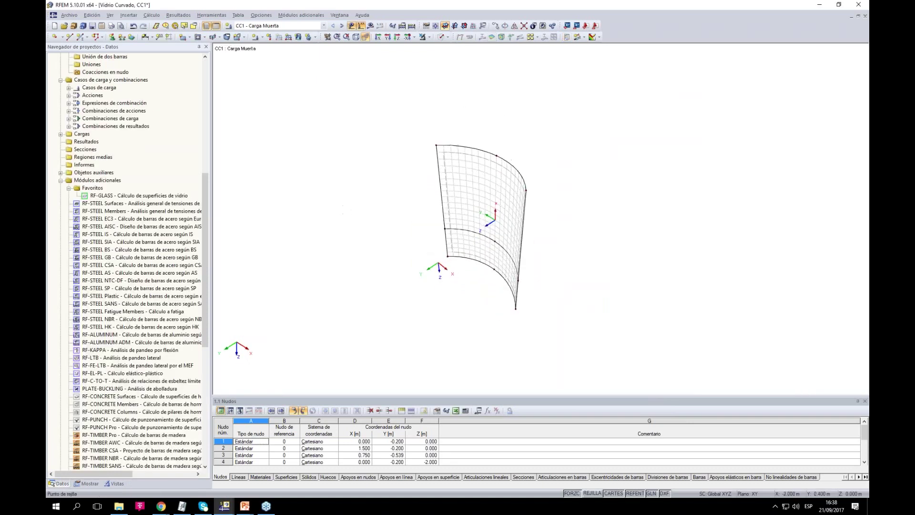
Create load case CC5 with the action category Temperatura (sin fuego)
{"action": "left_click", "coordinate": [256, 37]}
{"action": "left_click", "coordinate": [276, 62]}
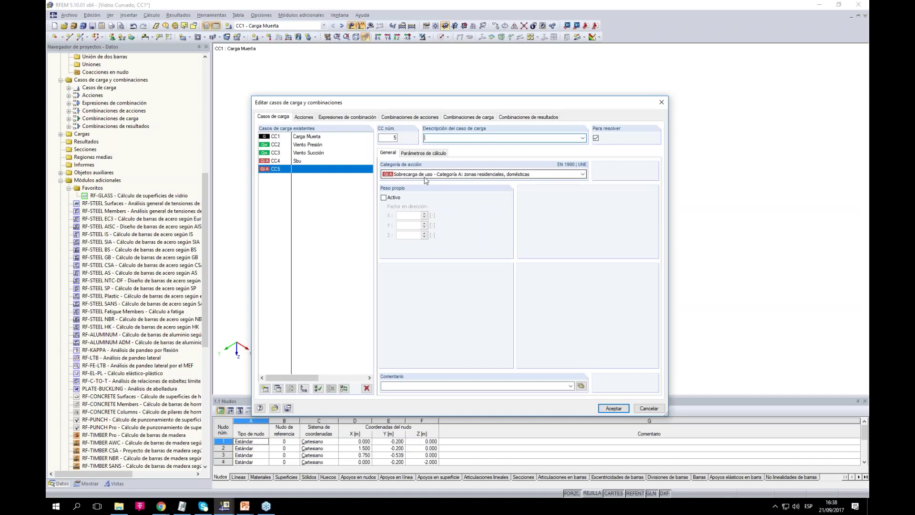
{"action": "left_click", "coordinate": [448, 174]}
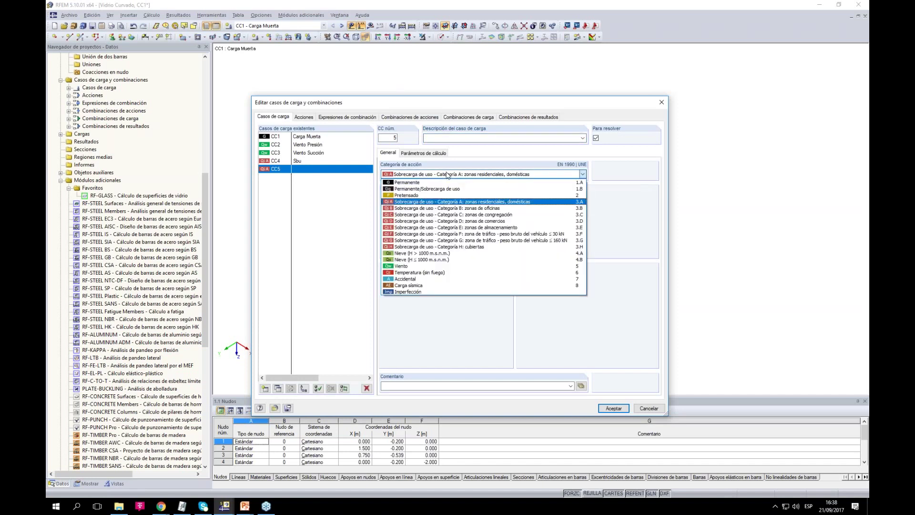
{"action": "left_click", "coordinate": [411, 272]}
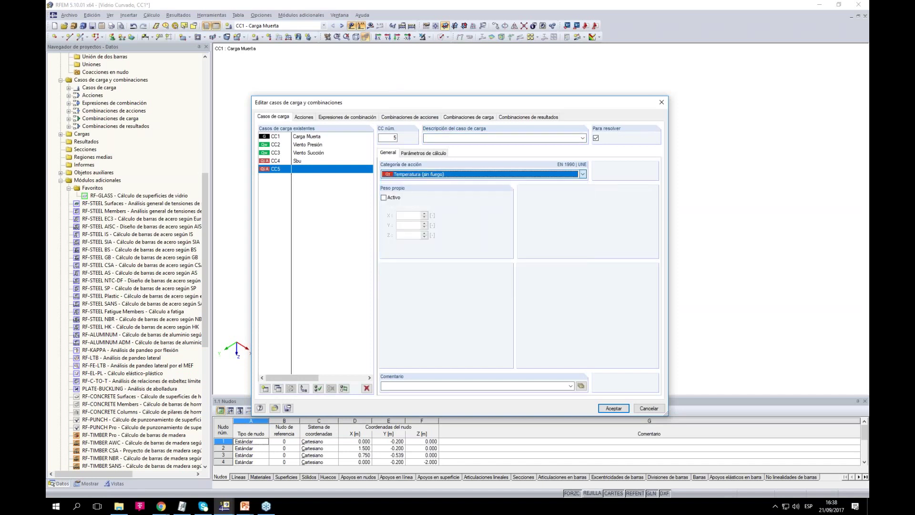
Describe load case CC5 as Carga Climática and accept the load case settings
{"action": "left_click", "coordinate": [479, 137]}
{"action": "type", "text": "cARGA"}
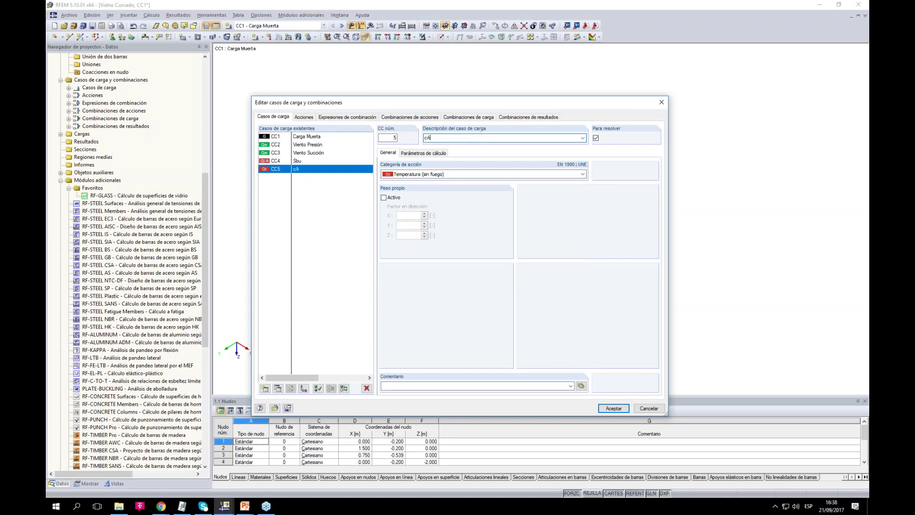
{"action": "key", "text": "BackSpace"}
{"action": "key", "text": "BackSpace"}
{"action": "key", "text": "BackSpace"}
{"action": "key", "text": "BackSpace"}
{"action": "key", "text": "BackSpace"}
{"action": "type", "text": "arga Climática"}
{"action": "left_click", "coordinate": [613, 409]}
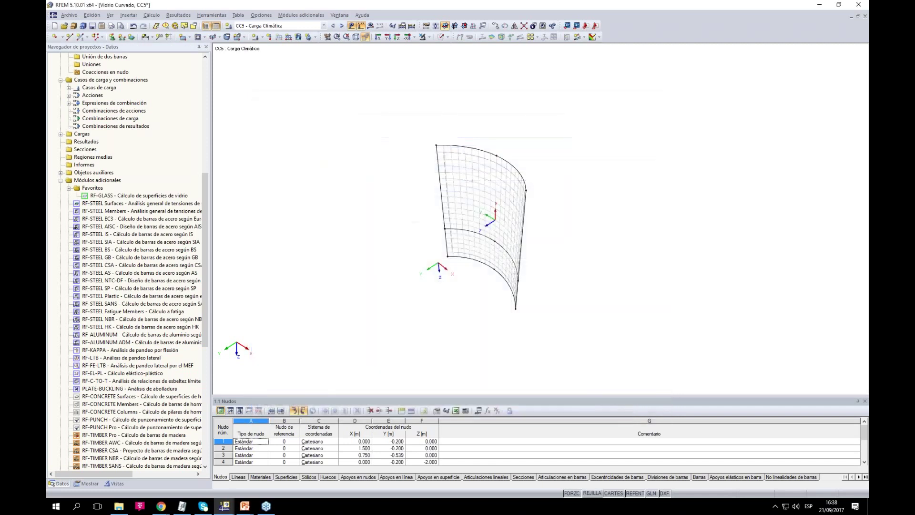
Open RF-GLASS and add load combinations CO1 to CO21 to the ultimate limit state design
{"action": "scroll", "coordinate": [334, 159], "scroll_direction": "up", "scroll_amount": 3}
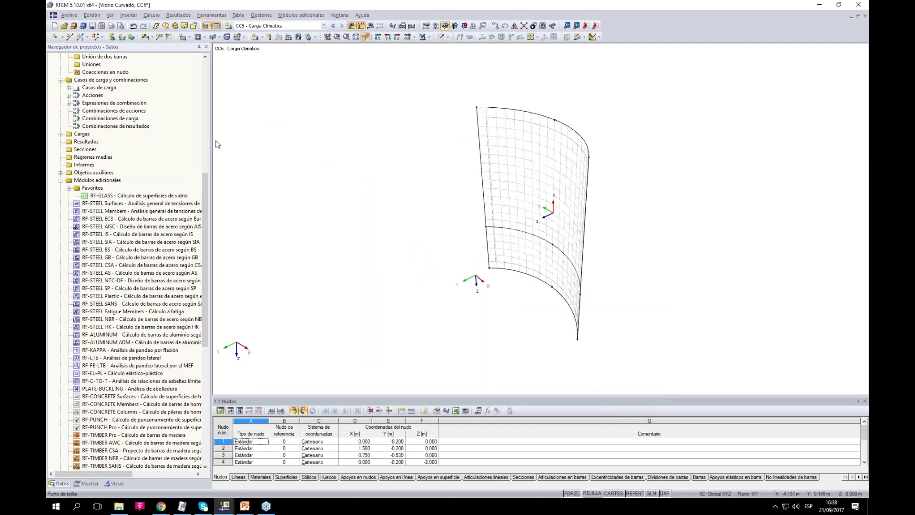
{"action": "double_click", "coordinate": [103, 196]}
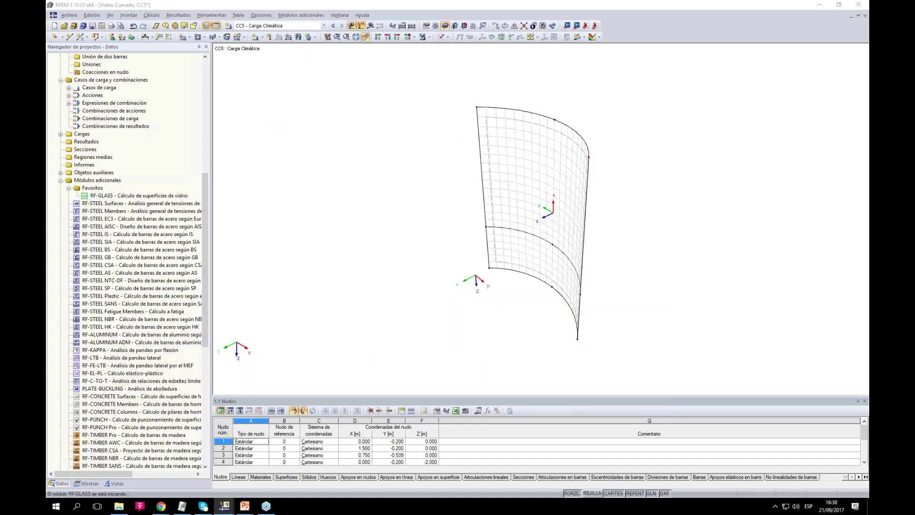
{"action": "left_click", "coordinate": [411, 209]}
{"action": "left_click_drag", "start_coordinate": [416, 211], "coordinate": [417, 247]}
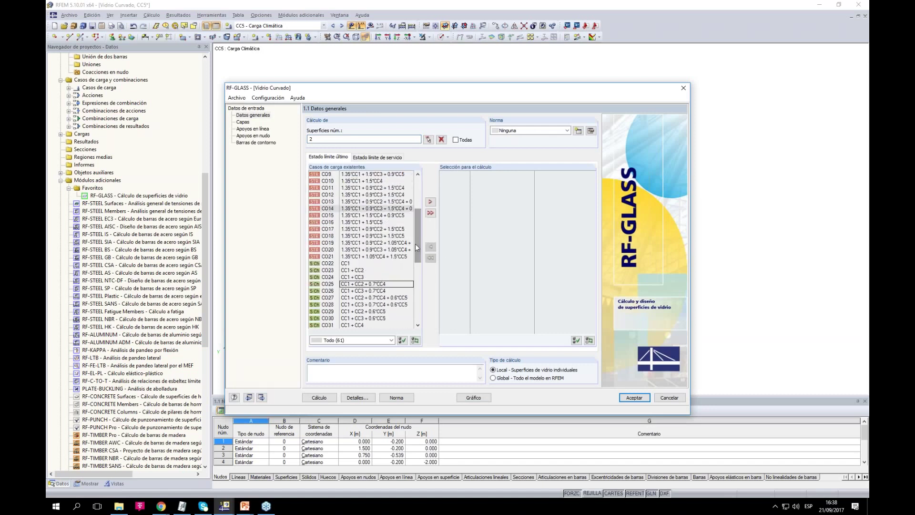
{"action": "left_click", "coordinate": [382, 256], "text": "shift"}
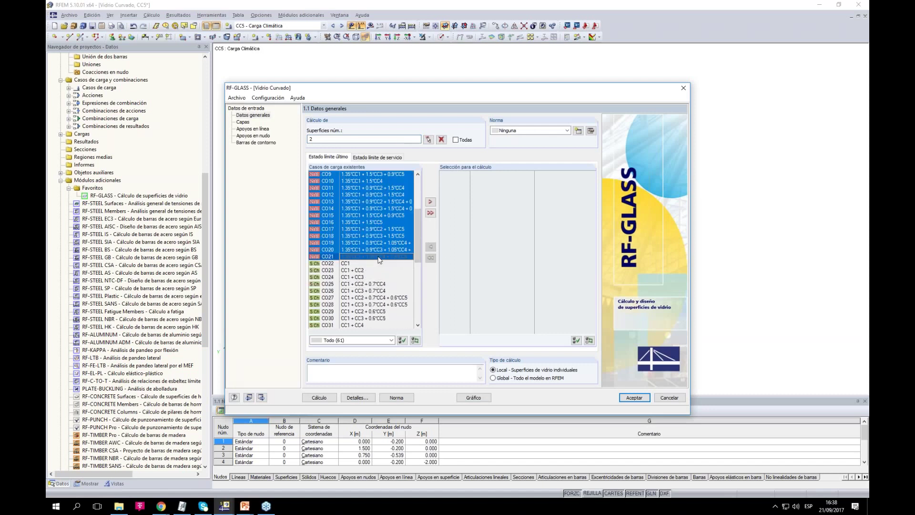
{"action": "left_click", "coordinate": [430, 201]}
Add load combinations CO22 to CO52 to the serviceability limit state design
{"action": "left_click", "coordinate": [371, 157]}
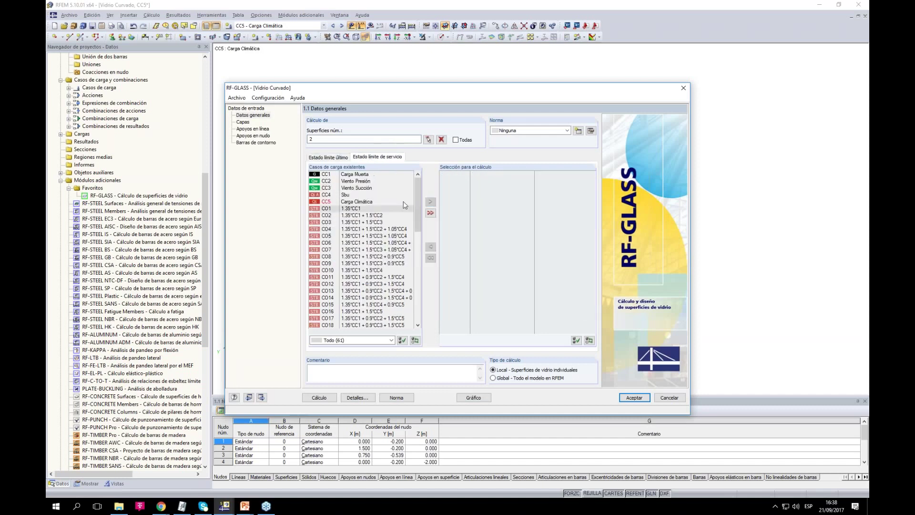
{"action": "left_click_drag", "start_coordinate": [418, 202], "coordinate": [419, 292]}
{"action": "left_click", "coordinate": [370, 222]}
{"action": "left_click", "coordinate": [370, 305], "text": "shift"}
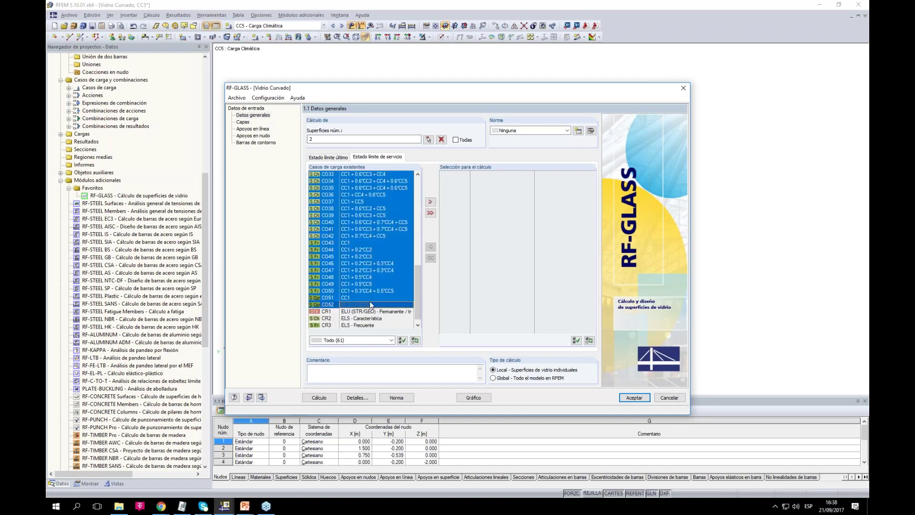
{"action": "left_click", "coordinate": [430, 202]}
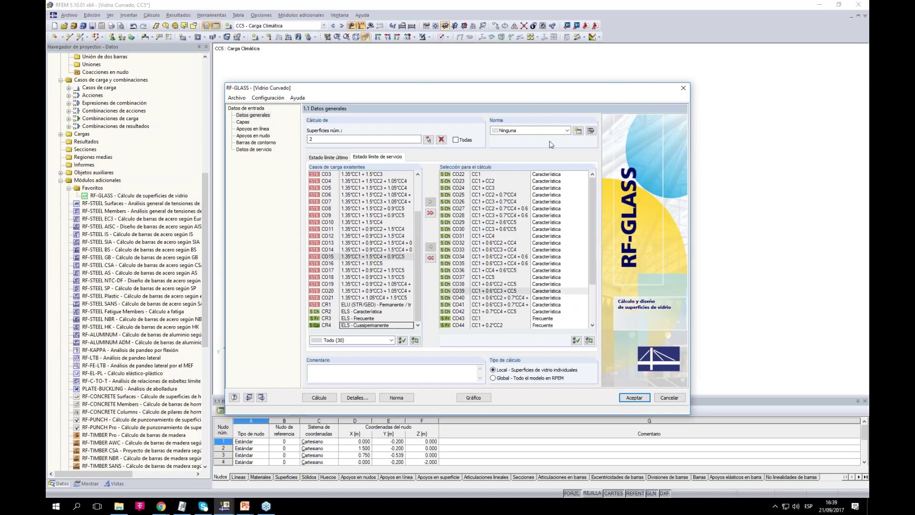
Assign surface 2 to glass Composición 1 in the layer data
{"action": "left_click", "coordinate": [246, 123]}
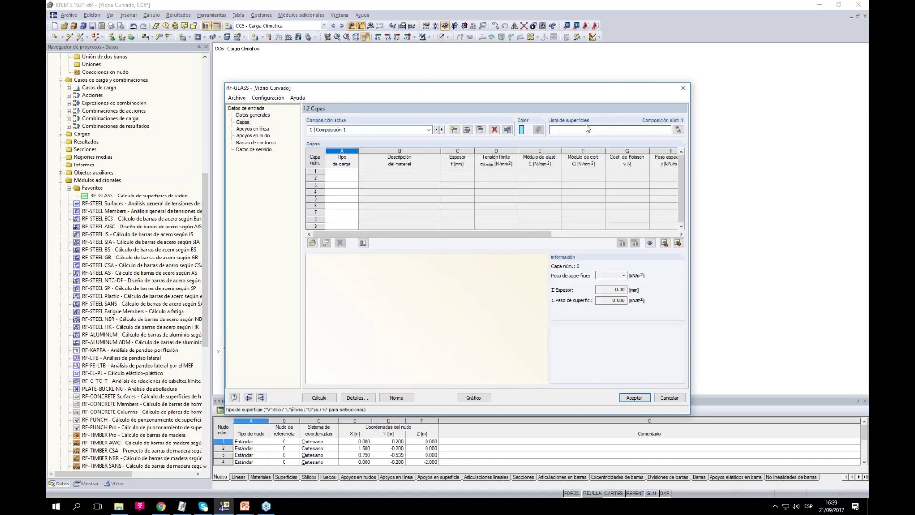
{"action": "left_click", "coordinate": [678, 129]}
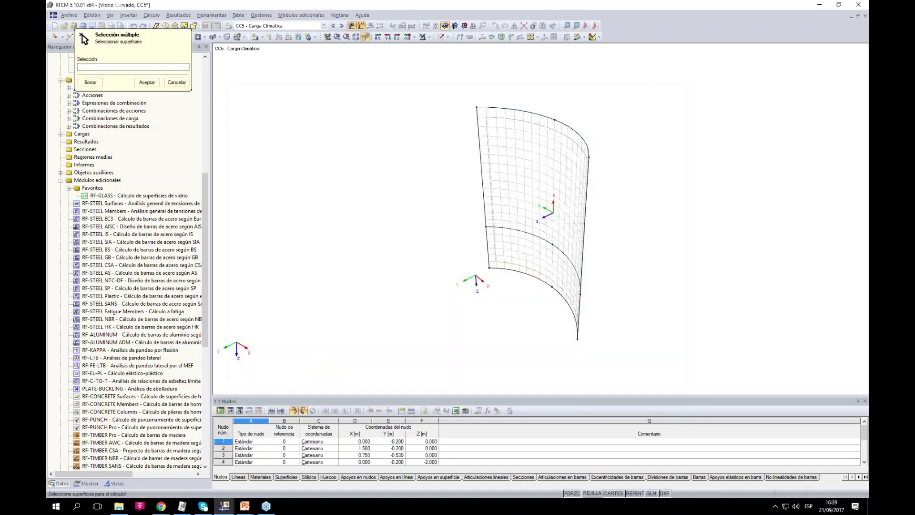
{"action": "left_click", "coordinate": [147, 82]}
Define layer 1 of the composition as Vidrio with a thickness of 2 mm
{"action": "left_click", "coordinate": [338, 171]}
{"action": "left_click", "coordinate": [355, 171]}
{"action": "left_click", "coordinate": [524, 88]}
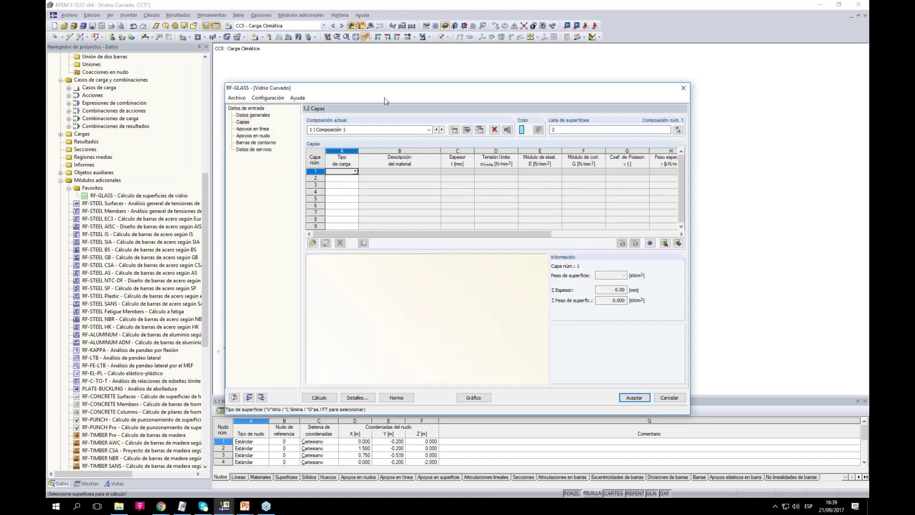
{"action": "left_click_drag", "start_coordinate": [489, 94], "coordinate": [283, 151]}
{"action": "left_click", "coordinate": [149, 223]}
{"action": "left_click", "coordinate": [141, 232]}
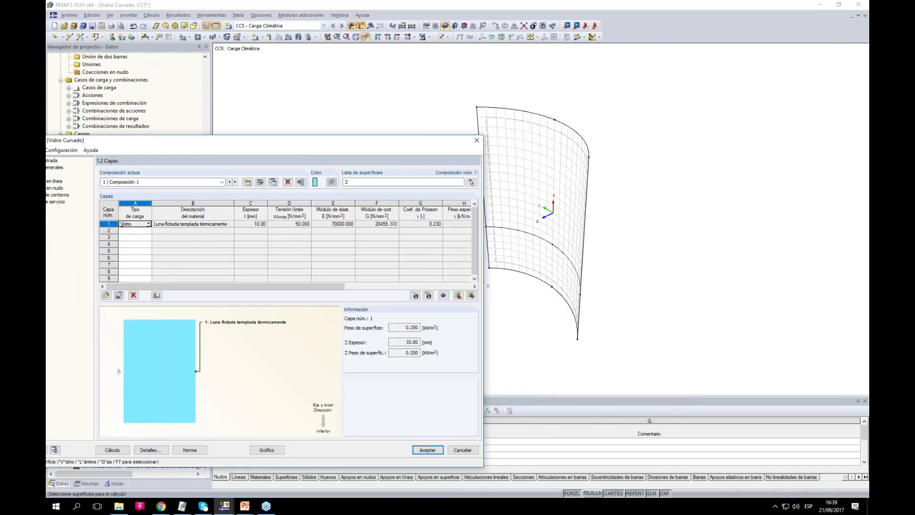
{"action": "left_click", "coordinate": [256, 224]}
{"action": "type", "text": "2"}
{"action": "key", "text": "Return"}
Define layer 2 as Gas and choose Argón from the material library
{"action": "left_click", "coordinate": [149, 232]}
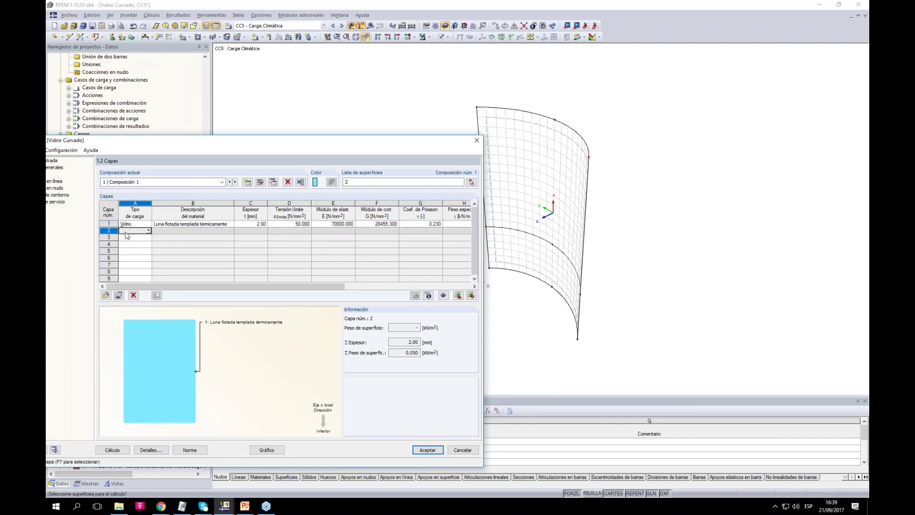
{"action": "left_click", "coordinate": [149, 231]}
{"action": "left_click", "coordinate": [134, 253]}
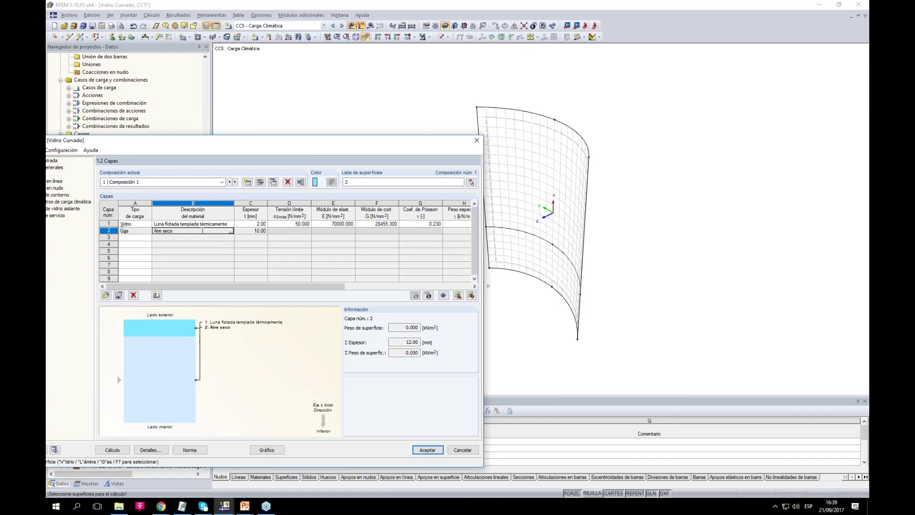
{"action": "left_click_drag", "start_coordinate": [229, 144], "coordinate": [255, 141]}
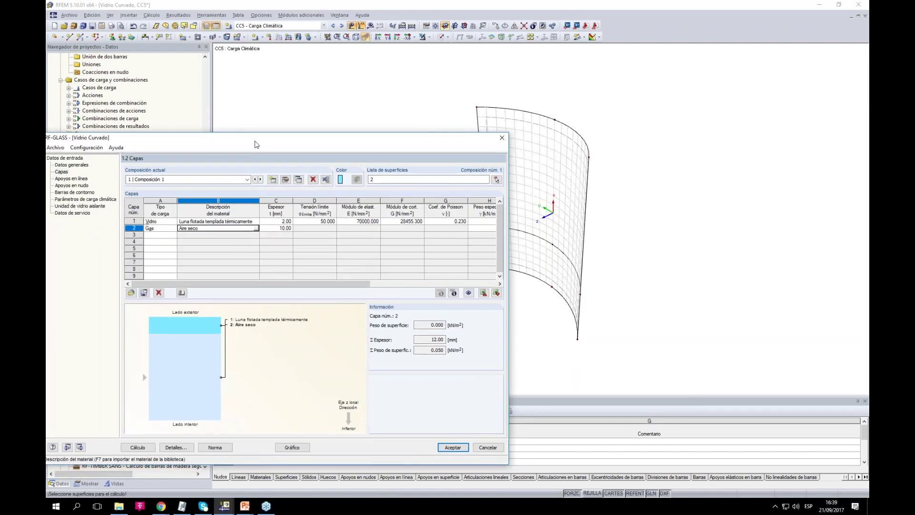
{"action": "left_click", "coordinate": [255, 229]}
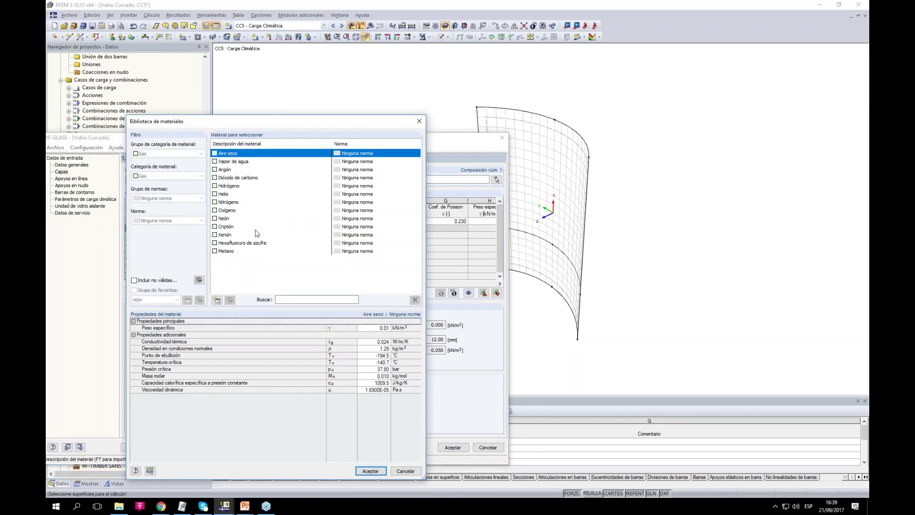
{"action": "left_click", "coordinate": [227, 170]}
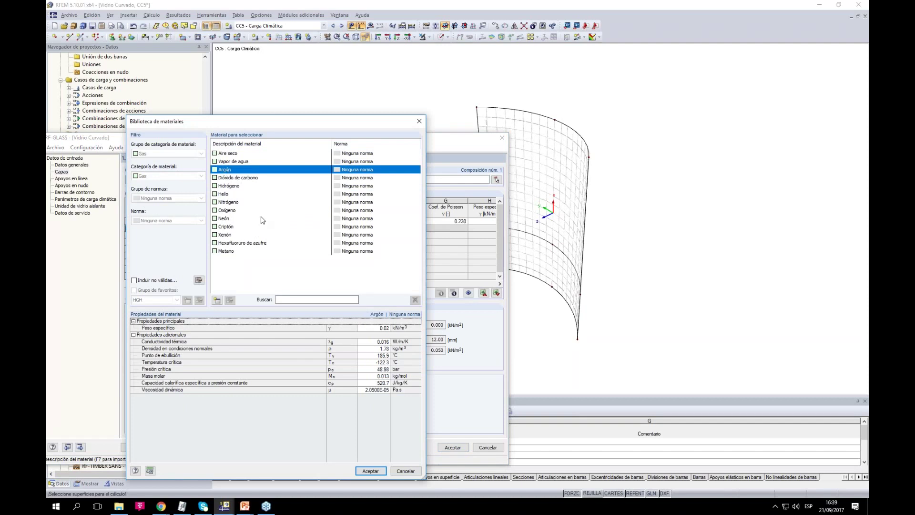
{"action": "left_click", "coordinate": [379, 471]}
Set the thickness of the argon gas layer to 2.5 mm
{"action": "left_click", "coordinate": [159, 229]}
{"action": "left_click", "coordinate": [162, 235]}
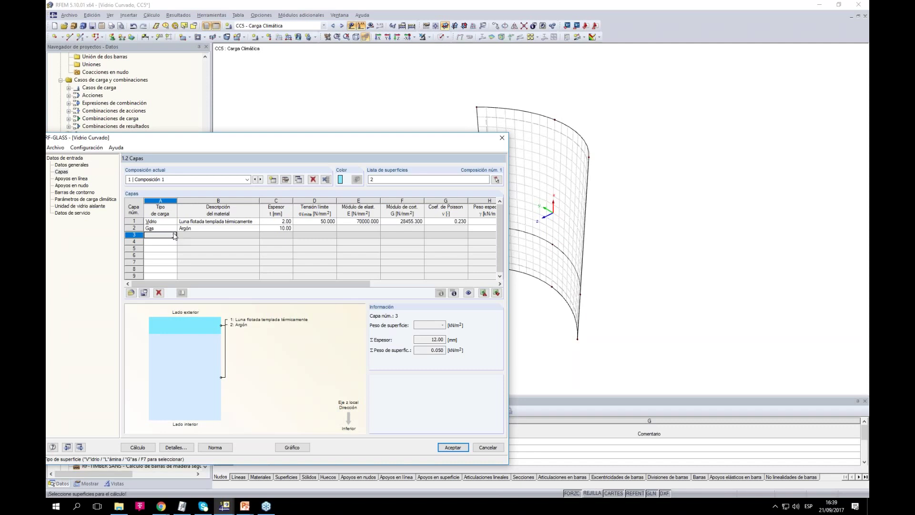
{"action": "left_click", "coordinate": [175, 235]}
{"action": "left_click", "coordinate": [284, 228]}
{"action": "type", "text": "2"}
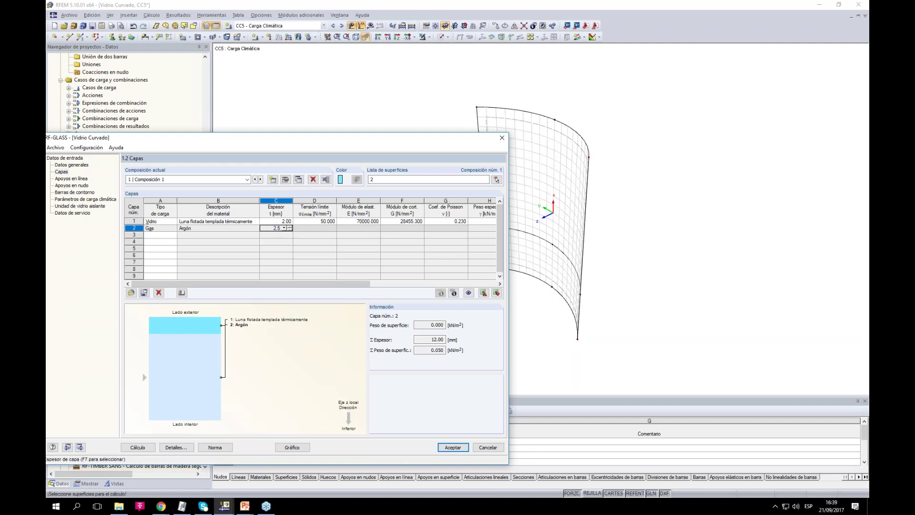
{"action": "type", "text": ".5"}
Define layer 3 as Vidrio with a thickness of 1.5 mm
{"action": "left_click", "coordinate": [162, 234]}
{"action": "left_click", "coordinate": [174, 235]}
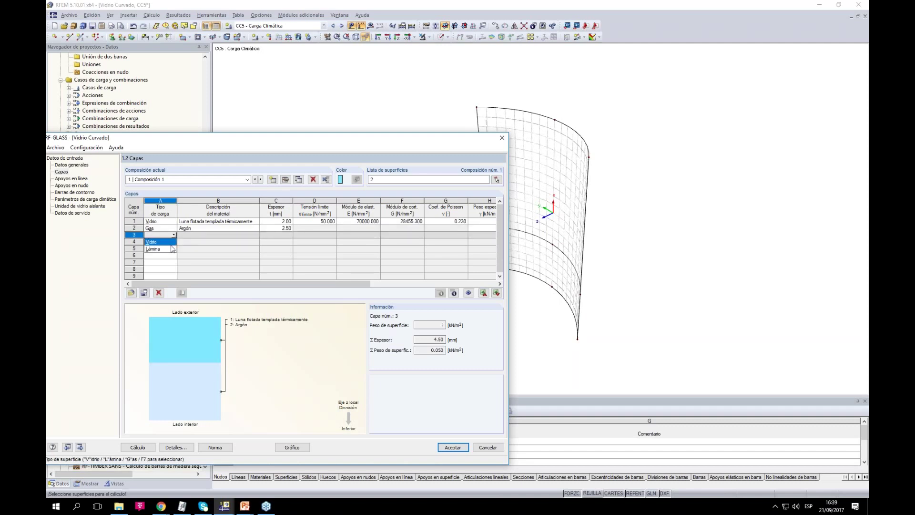
{"action": "left_click", "coordinate": [164, 242]}
{"action": "double_click", "coordinate": [276, 235]}
{"action": "type", "text": "1.5"}
Define layer 4 as Lámina and layer 5 as Vidrio with a thickness of 1.5 mm
{"action": "left_click", "coordinate": [165, 242]}
{"action": "left_click", "coordinate": [174, 241]}
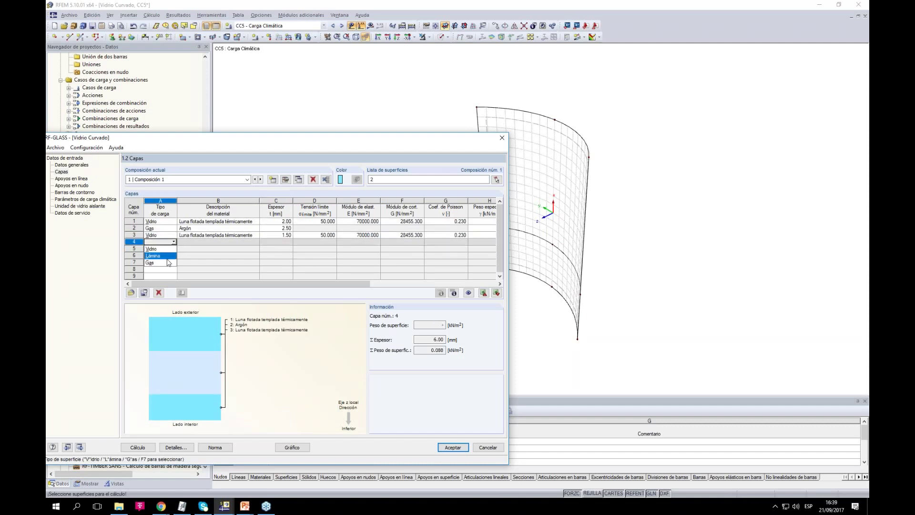
{"action": "left_click", "coordinate": [168, 256]}
{"action": "left_click", "coordinate": [160, 248]}
{"action": "left_click", "coordinate": [174, 248]}
{"action": "left_click", "coordinate": [151, 256]}
{"action": "left_click", "coordinate": [279, 249]}
{"action": "key", "text": "Up"}
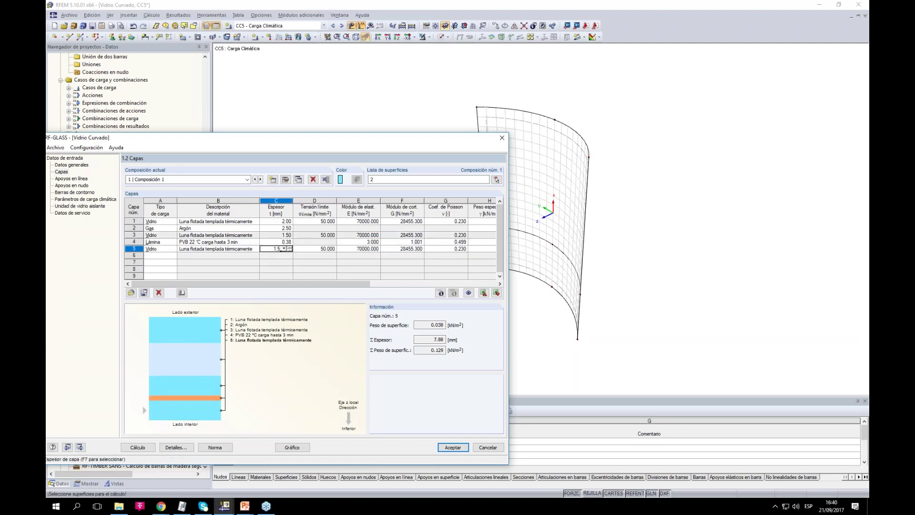
Set the thickness of the PVB foil in layer 4 to 0.2 mm
{"action": "double_click", "coordinate": [275, 242]}
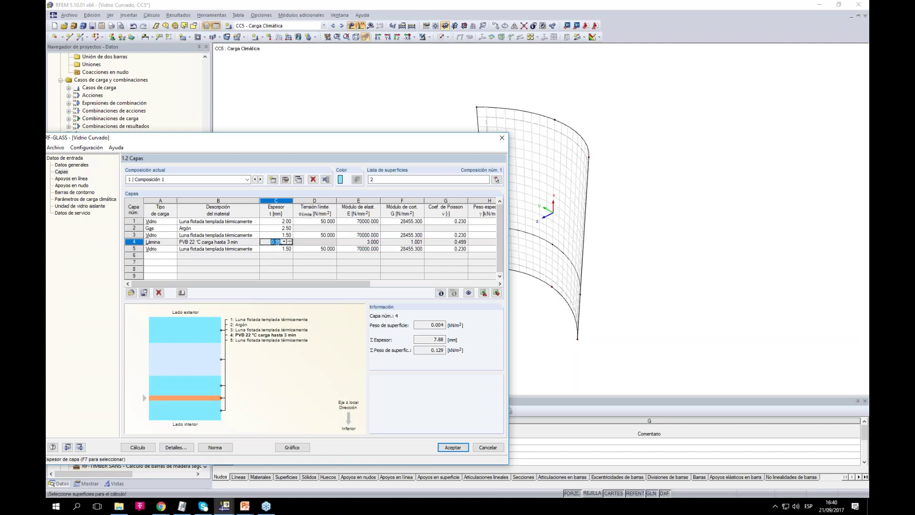
{"action": "type", "text": "0.2"}
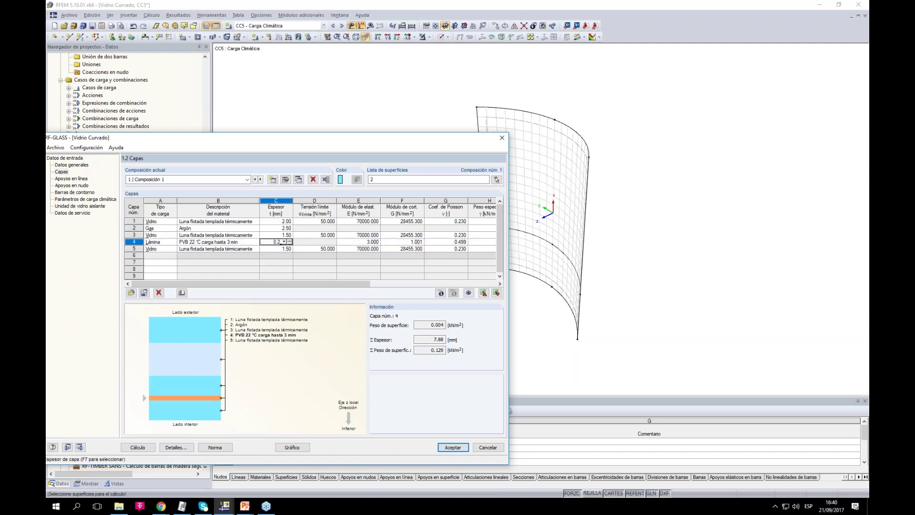
{"action": "key", "text": "Return"}
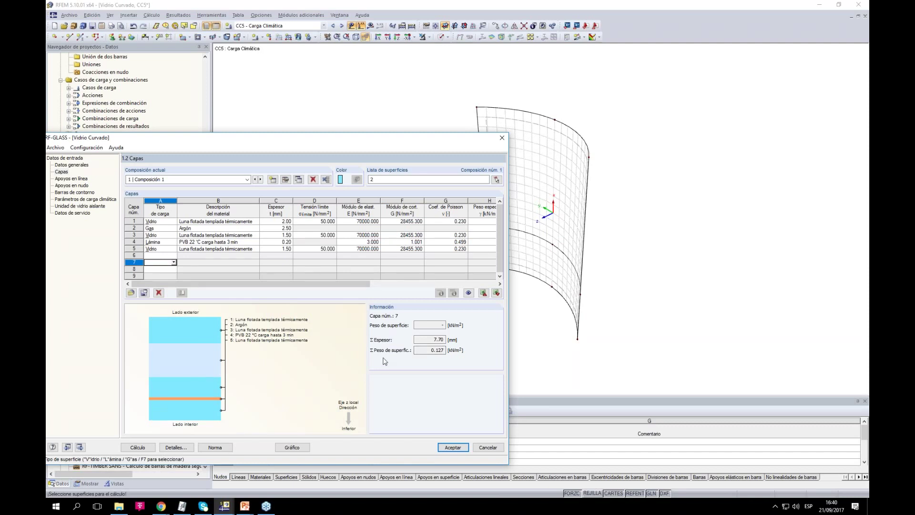
Review the calculation details of Composición 1, enable saving the temporarily created models, and accept the details
{"action": "left_click", "coordinate": [285, 180]}
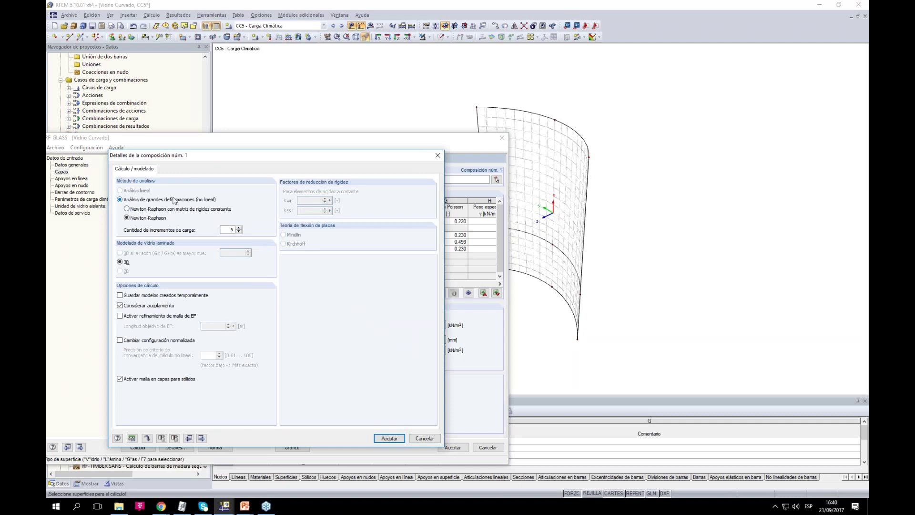
{"action": "left_click_drag", "start_coordinate": [226, 159], "coordinate": [328, 181]}
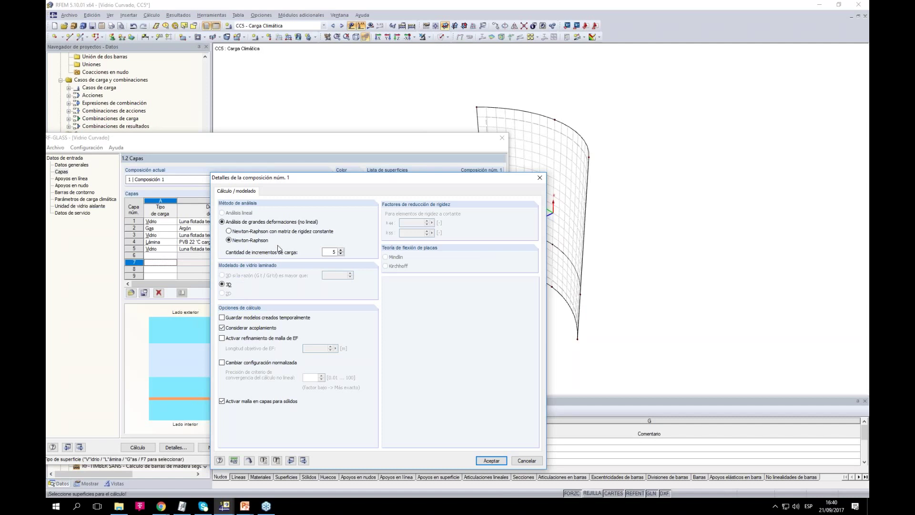
{"action": "double_click", "coordinate": [333, 252]}
{"action": "left_click_drag", "start_coordinate": [317, 182], "coordinate": [320, 178]}
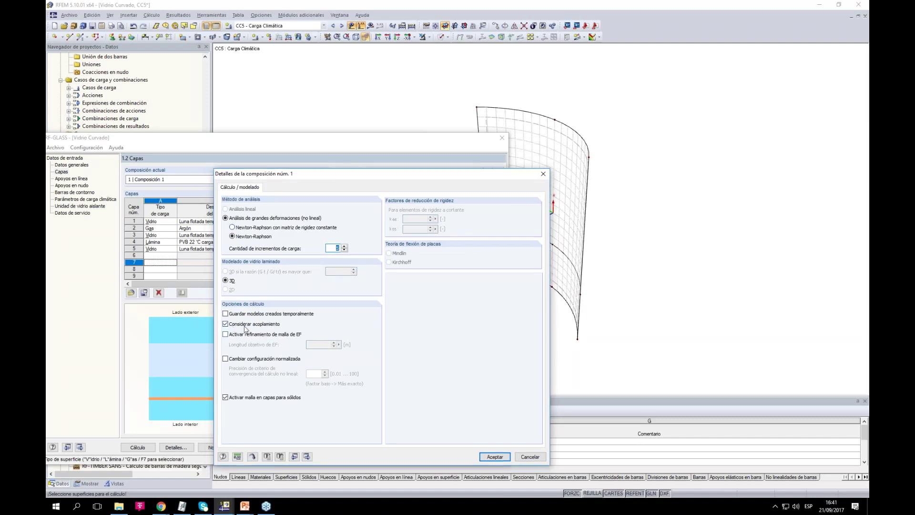
{"action": "left_click", "coordinate": [225, 314]}
{"action": "left_click_drag", "start_coordinate": [356, 175], "coordinate": [378, 150]}
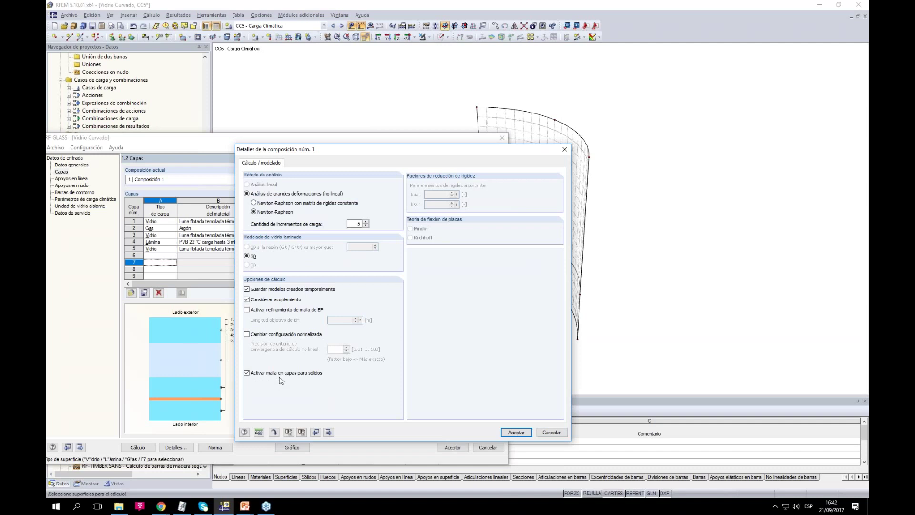
{"action": "left_click", "coordinate": [517, 432]}
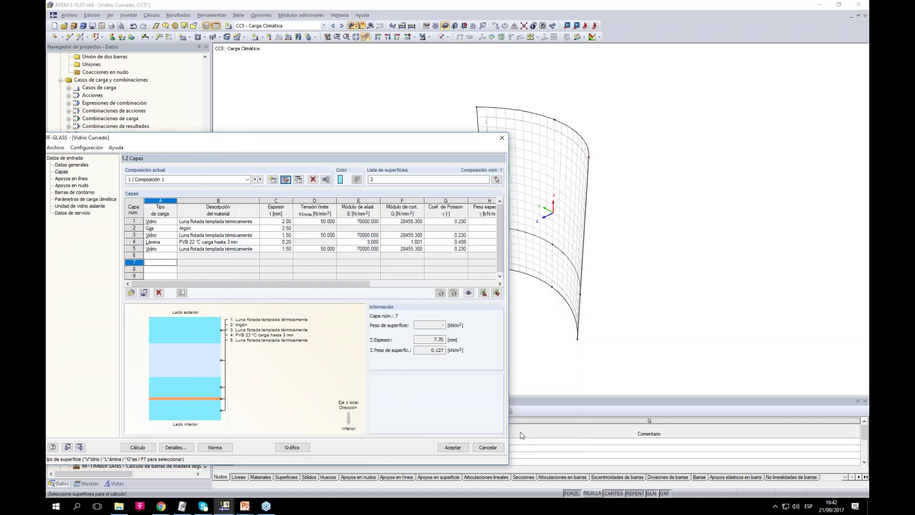
{"action": "left_click_drag", "start_coordinate": [275, 145], "coordinate": [373, 141]}
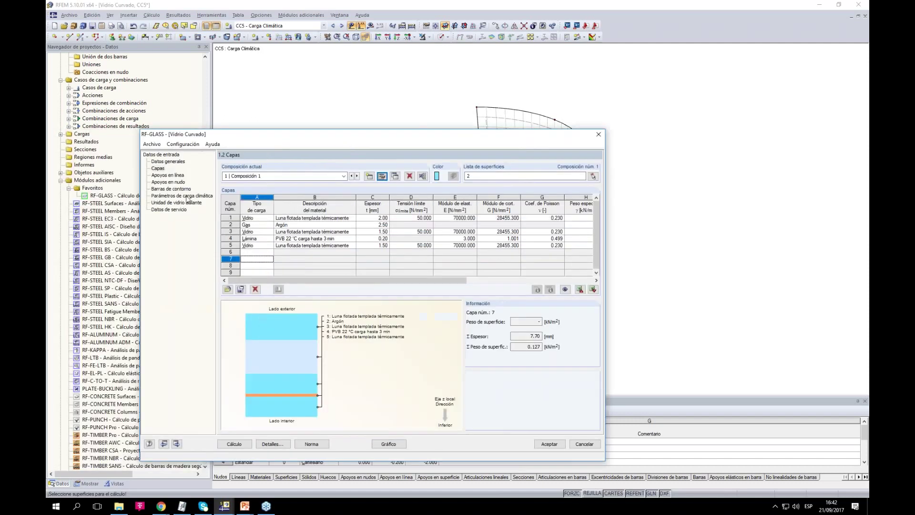
Assign a hinged line support to lines 2 and 3 of Composición 1 by picking them in the model
{"action": "left_click", "coordinate": [156, 175]}
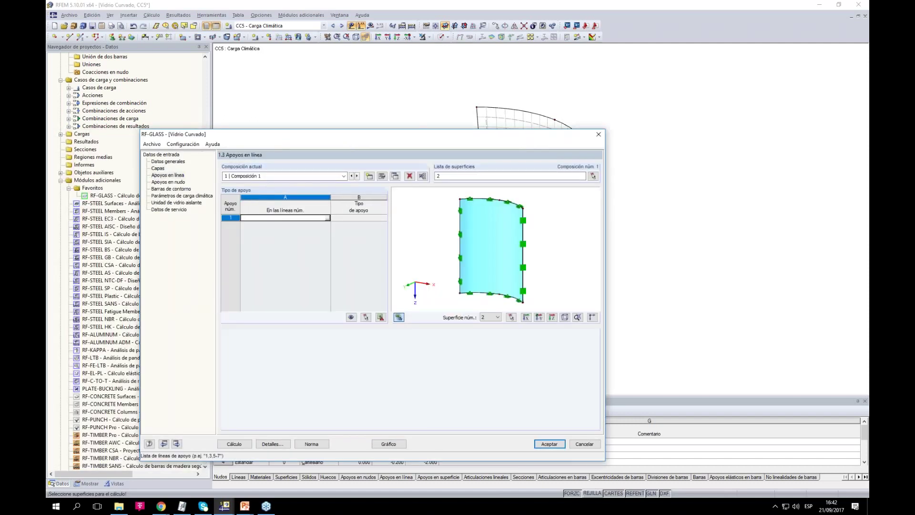
{"action": "left_click", "coordinate": [328, 218]}
{"action": "left_click", "coordinate": [486, 217]}
{"action": "left_click", "coordinate": [535, 114]}
{"action": "left_click", "coordinate": [147, 82]}
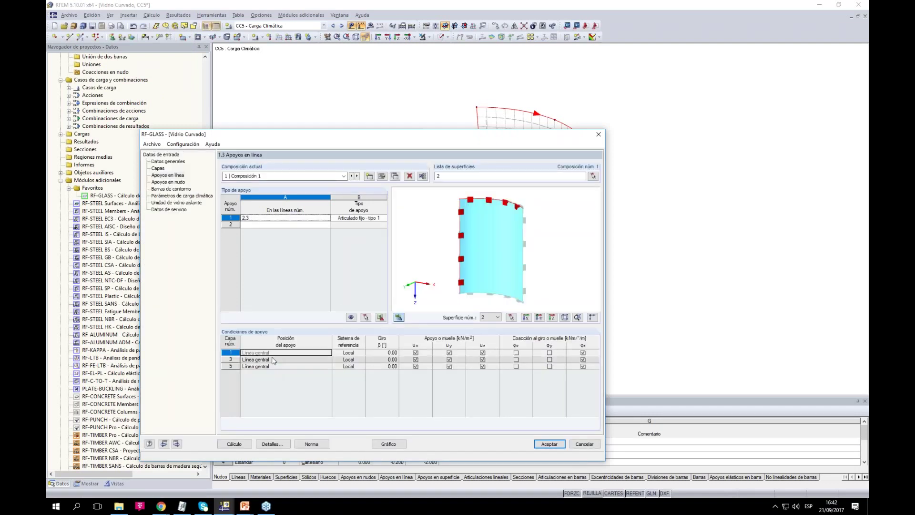
Examine where the line supports act on glass layers 1, 3 and 5 in the panel preview and compare with the layer composition
{"action": "scroll", "coordinate": [465, 194], "scroll_direction": "up", "scroll_amount": 1}
{"action": "scroll", "coordinate": [465, 195], "scroll_direction": "up", "scroll_amount": 4}
{"action": "middle_click_drag", "start_coordinate": [448, 229], "coordinate": [505, 249], "text": "ctrl"}
{"action": "scroll", "coordinate": [487, 254], "scroll_direction": "up", "scroll_amount": 6}
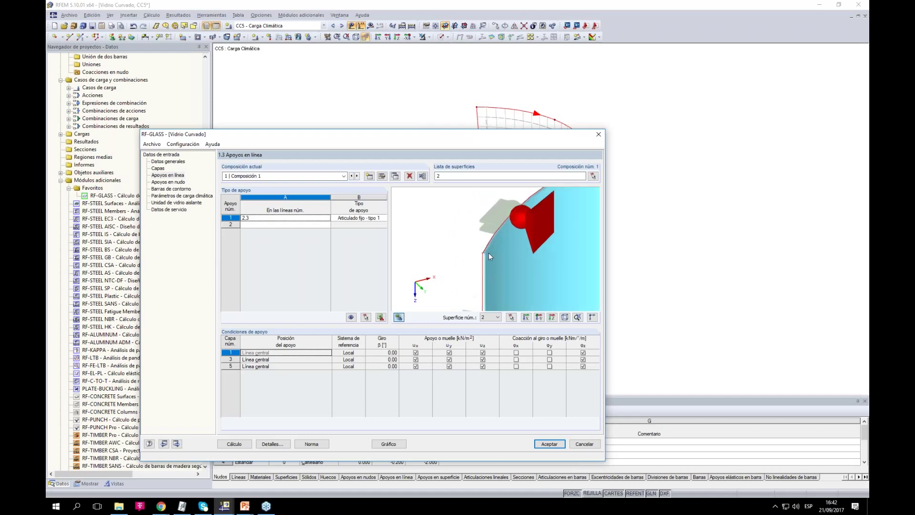
{"action": "scroll", "coordinate": [487, 254], "scroll_direction": "up", "scroll_amount": 5}
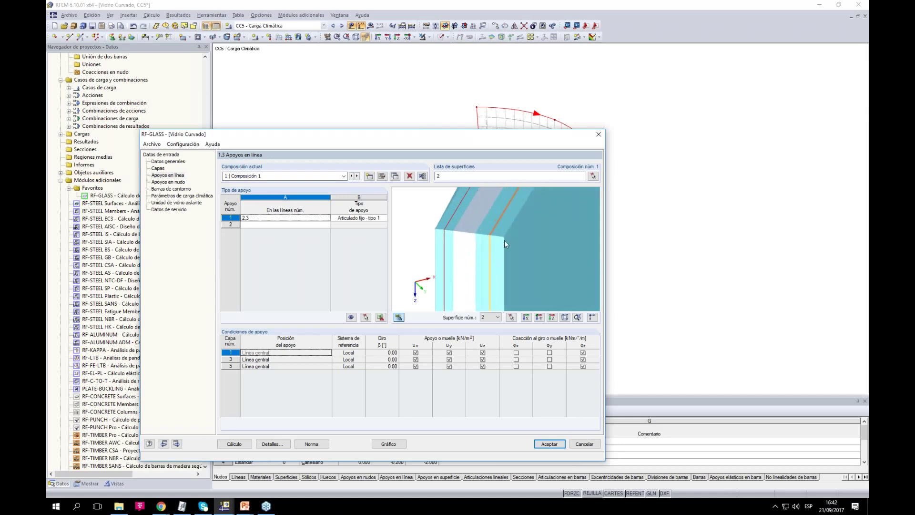
{"action": "scroll", "coordinate": [422, 231], "scroll_direction": "down", "scroll_amount": 1}
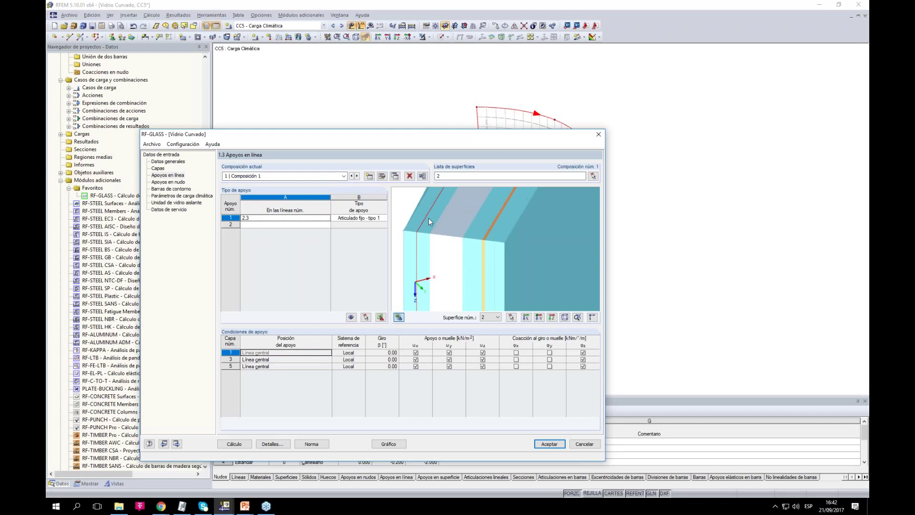
{"action": "left_click", "coordinate": [158, 168]}
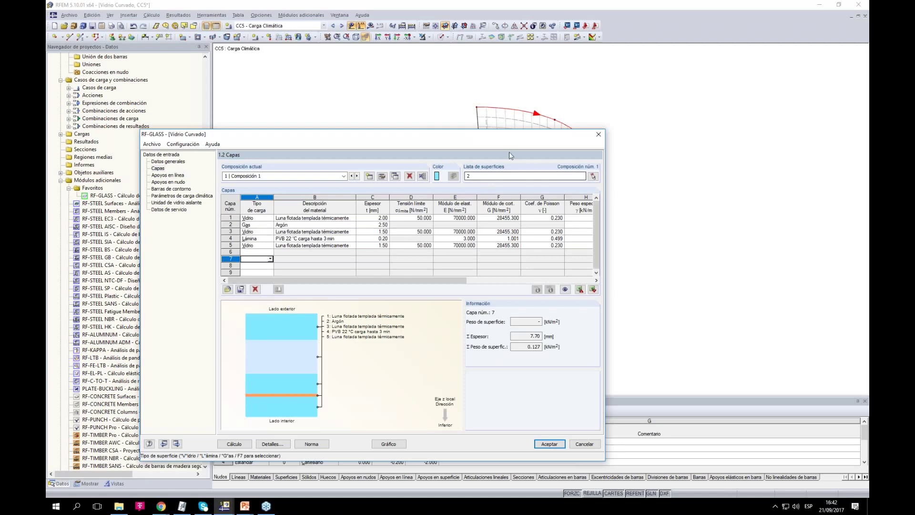
{"action": "left_click_drag", "start_coordinate": [513, 136], "coordinate": [597, 150]}
{"action": "left_click", "coordinate": [200, 185]}
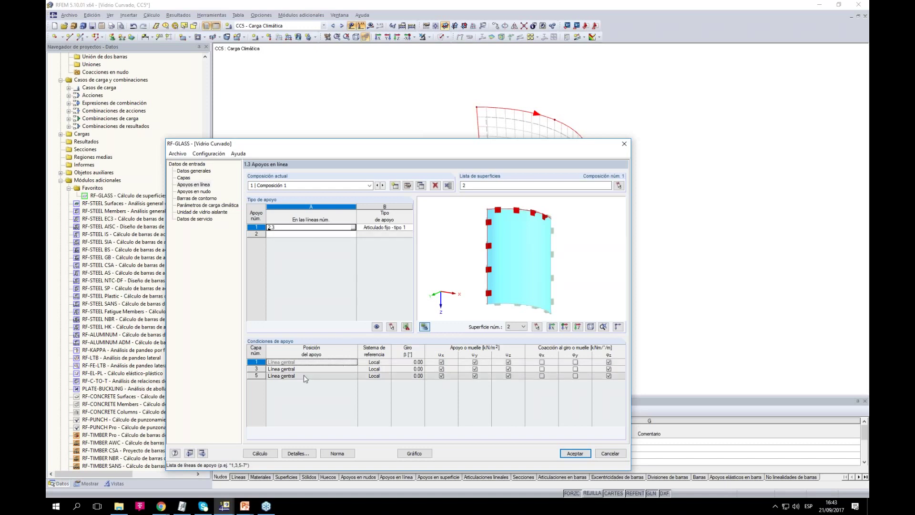
{"action": "scroll", "coordinate": [496, 231], "scroll_direction": "up", "scroll_amount": 2}
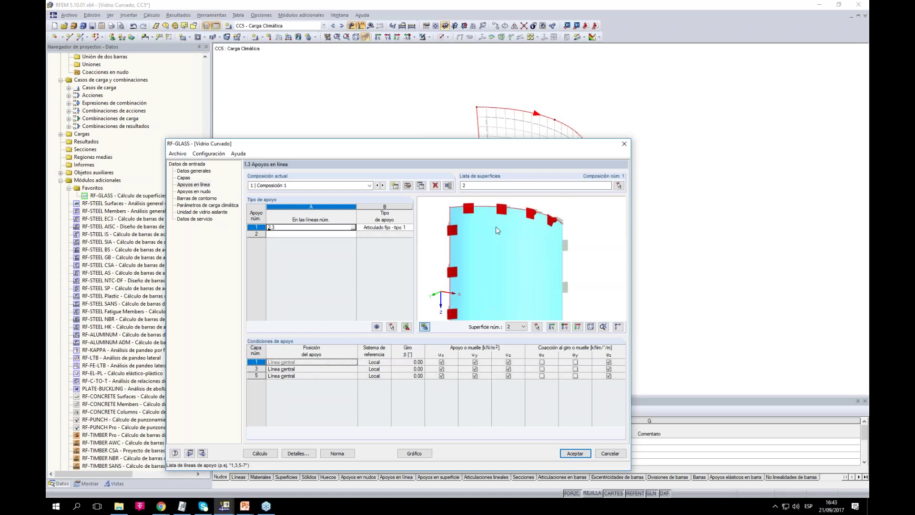
Examine up close in the 3D preview where the line support acts on glass layers 1, 3 and 5
{"action": "middle_click_drag", "start_coordinate": [473, 245], "coordinate": [662, 268], "text": "ctrl"}
{"action": "scroll", "coordinate": [466, 215], "scroll_direction": "up", "scroll_amount": 6}
{"action": "scroll", "coordinate": [468, 283], "scroll_direction": "up", "scroll_amount": 5}
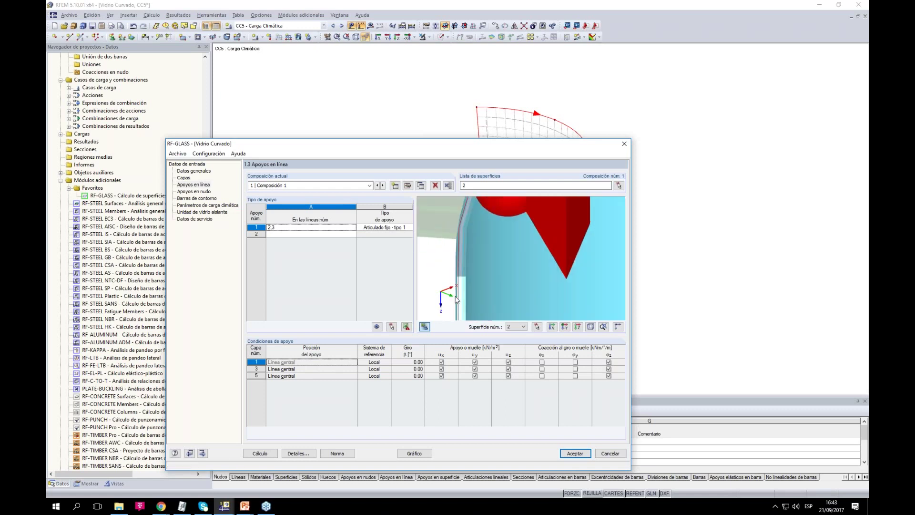
{"action": "left_click", "coordinate": [304, 371]}
{"action": "scroll", "coordinate": [477, 270], "scroll_direction": "up", "scroll_amount": 2}
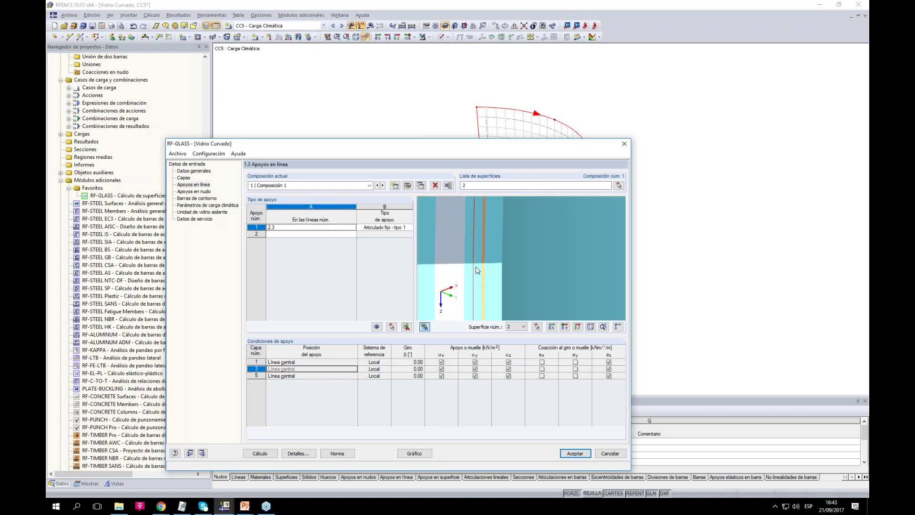
{"action": "key", "text": "Down"}
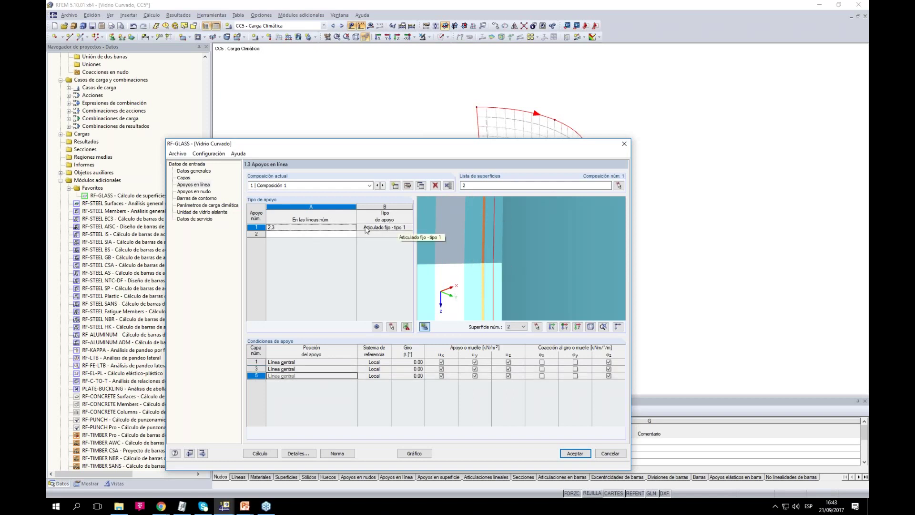
Add a second line support on lines 1 and 4 with the support type "Definido por el usuario"
{"action": "left_click", "coordinate": [323, 234]}
{"action": "left_click", "coordinate": [353, 234]}
{"action": "left_click", "coordinate": [585, 271]}
{"action": "left_click", "coordinate": [524, 279]}
{"action": "left_click", "coordinate": [148, 82]}
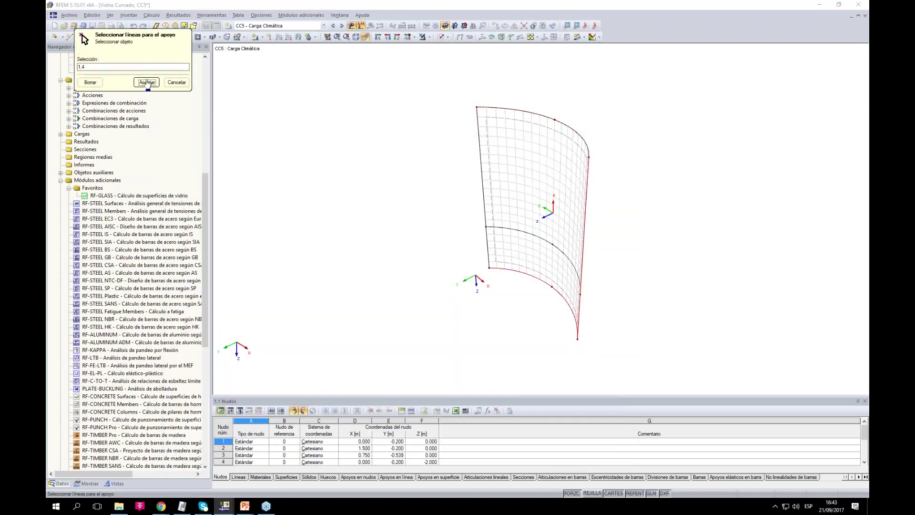
{"action": "left_click", "coordinate": [400, 235]}
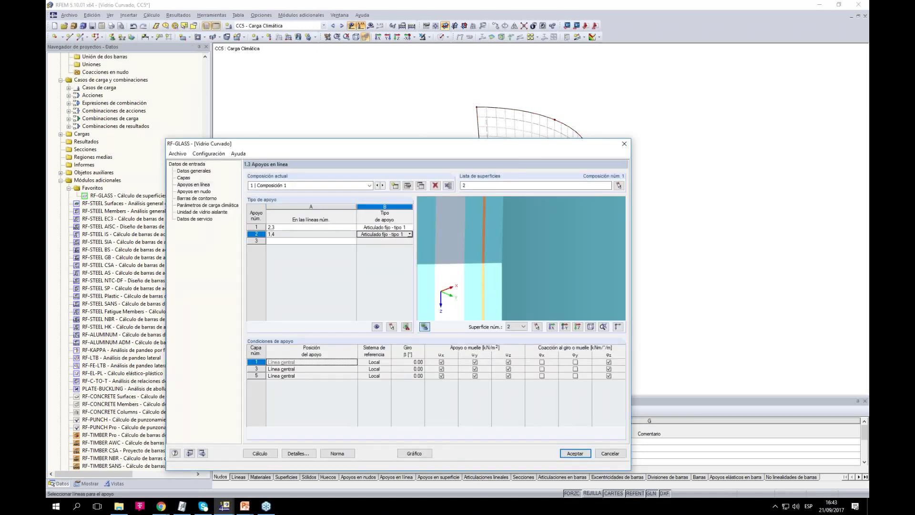
{"action": "left_click", "coordinate": [409, 234]}
{"action": "left_click", "coordinate": [395, 303]}
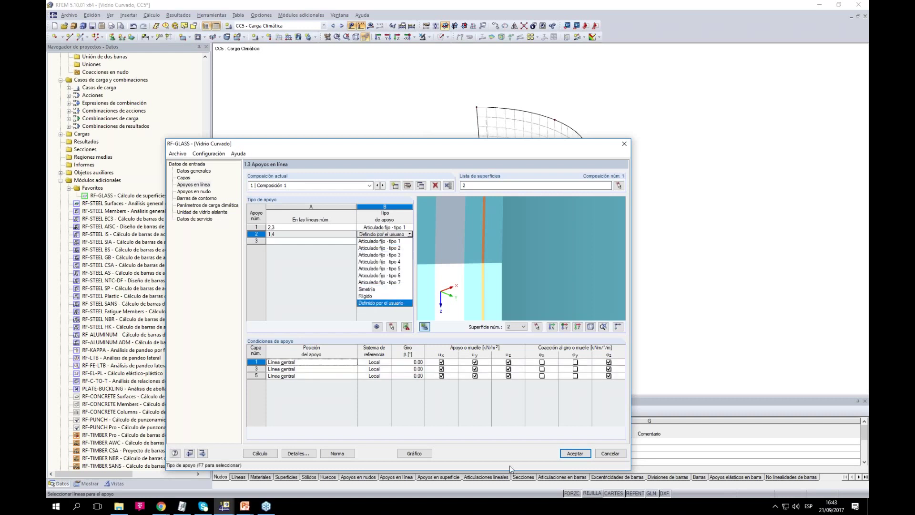
Release the ux support of the second line support for layers 1, 3 and 5
{"action": "left_click", "coordinate": [441, 362]}
{"action": "left_click", "coordinate": [441, 368]}
{"action": "left_click", "coordinate": [441, 376]}
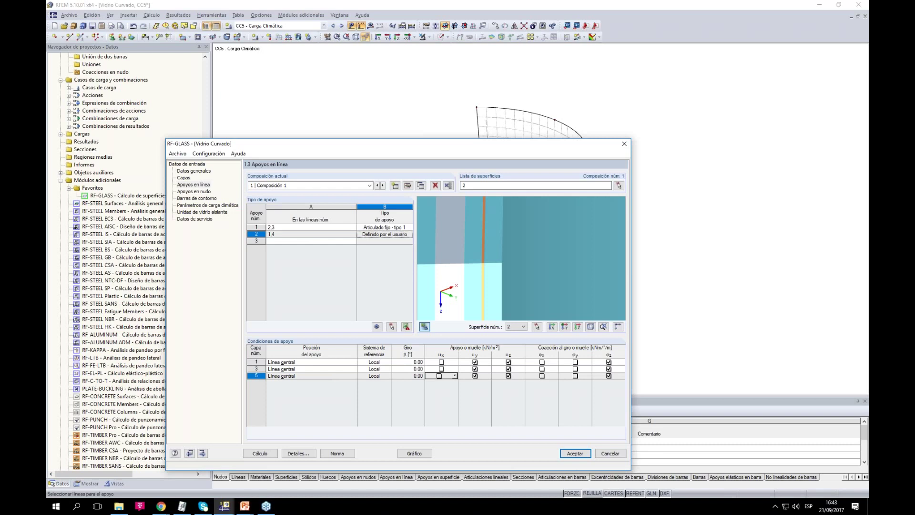
{"action": "left_click_drag", "start_coordinate": [396, 149], "coordinate": [414, 115]}
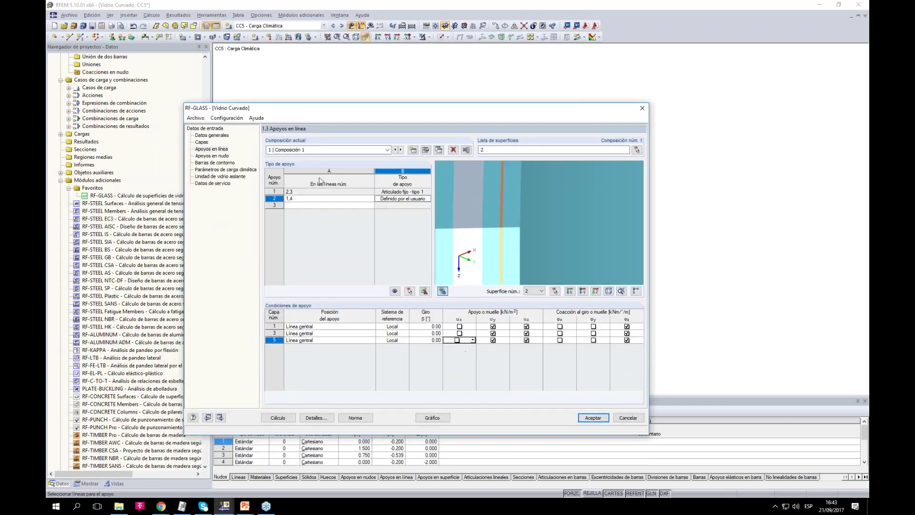
Define an edge member on line 2, the upper curved edge of the glass surface
{"action": "left_click", "coordinate": [220, 156]}
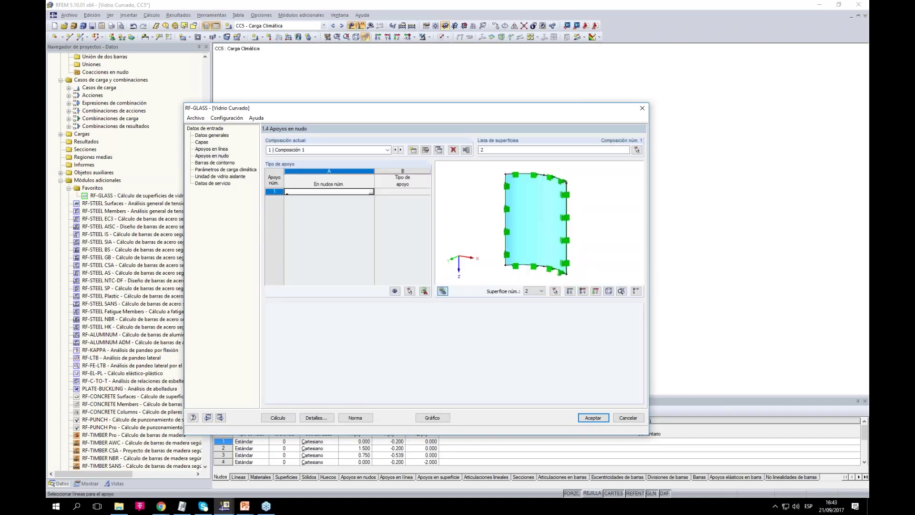
{"action": "left_click", "coordinate": [221, 164]}
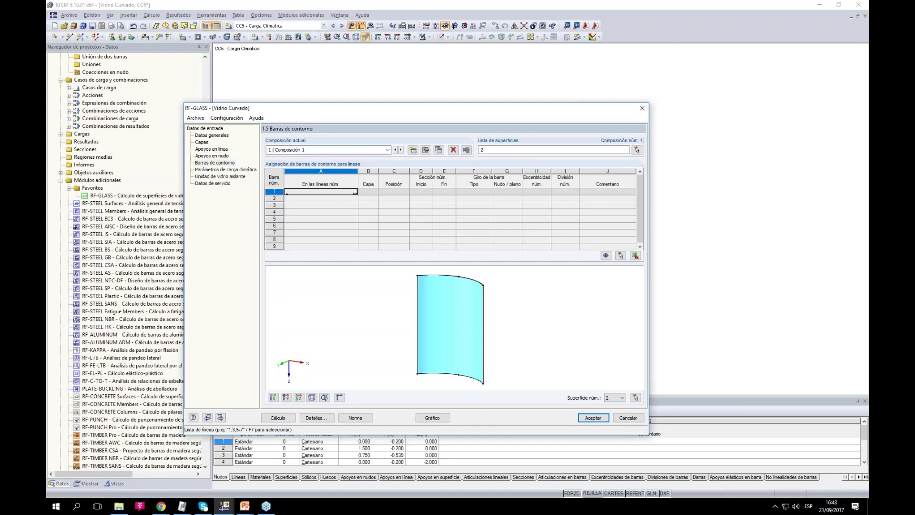
{"action": "left_click", "coordinate": [355, 193]}
{"action": "left_click", "coordinate": [520, 111]}
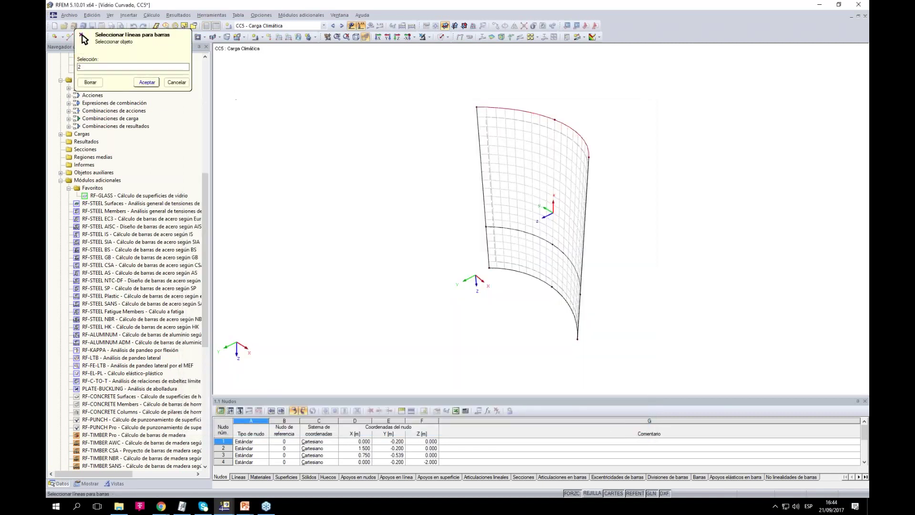
{"action": "left_click", "coordinate": [143, 83]}
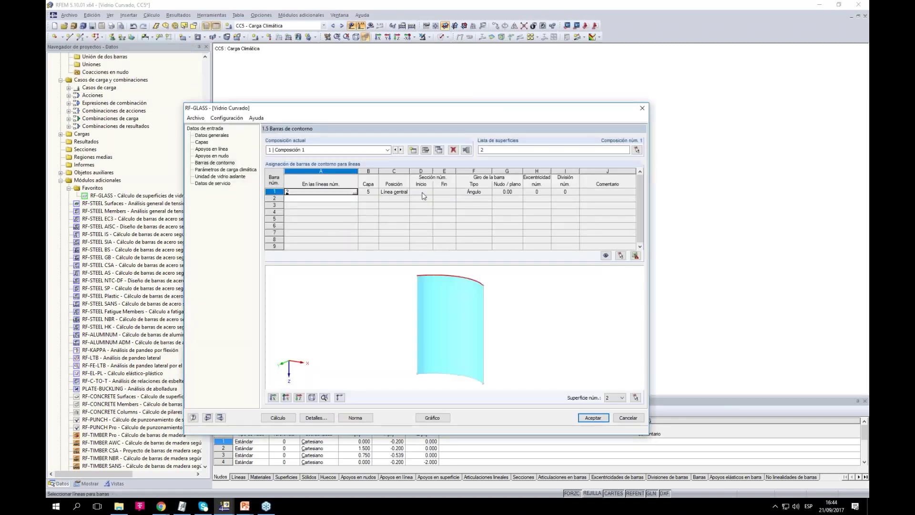
Assign a rolled UPE channel section from the section library to the edge member on line 2
{"action": "left_click", "coordinate": [421, 192]}
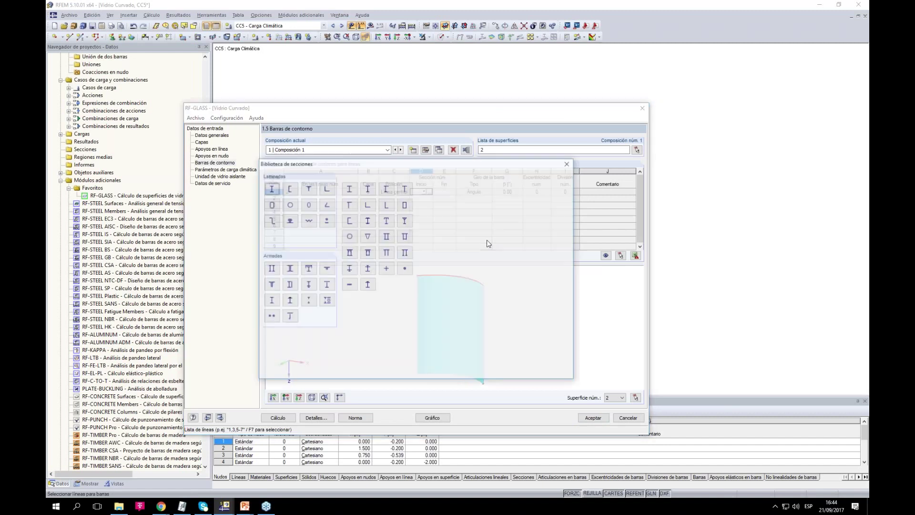
{"action": "left_click", "coordinate": [295, 191]}
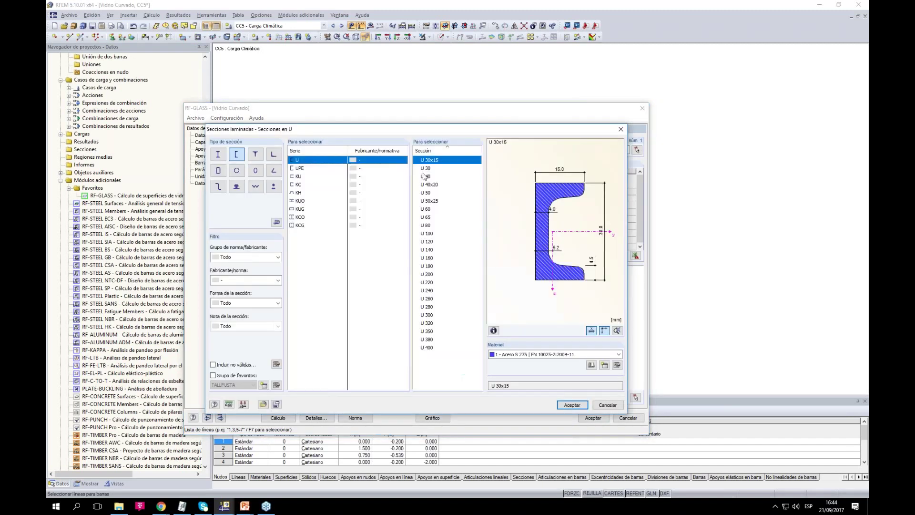
{"action": "left_click", "coordinate": [299, 168]}
{"action": "left_click", "coordinate": [572, 355]}
{"action": "left_click", "coordinate": [572, 355]}
{"action": "left_click", "coordinate": [565, 355]}
{"action": "left_click", "coordinate": [553, 374]}
{"action": "key", "text": "Return"}
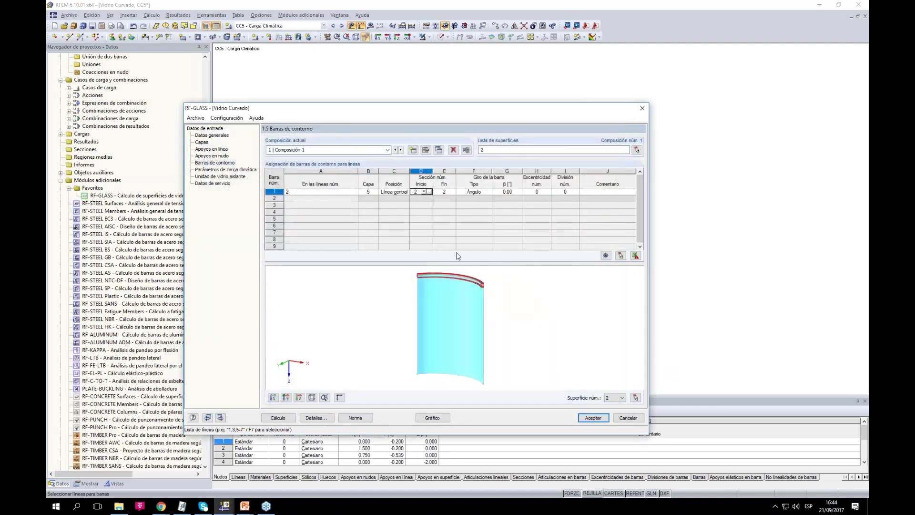
Set the edge member's rotation angle β to 90° and inspect the channel's orientation around the glass edge
{"action": "scroll", "coordinate": [571, 322], "scroll_direction": "up", "scroll_amount": 3}
{"action": "middle_click_drag", "start_coordinate": [564, 319], "coordinate": [553, 315], "text": "ctrl"}
{"action": "double_click", "coordinate": [507, 192]}
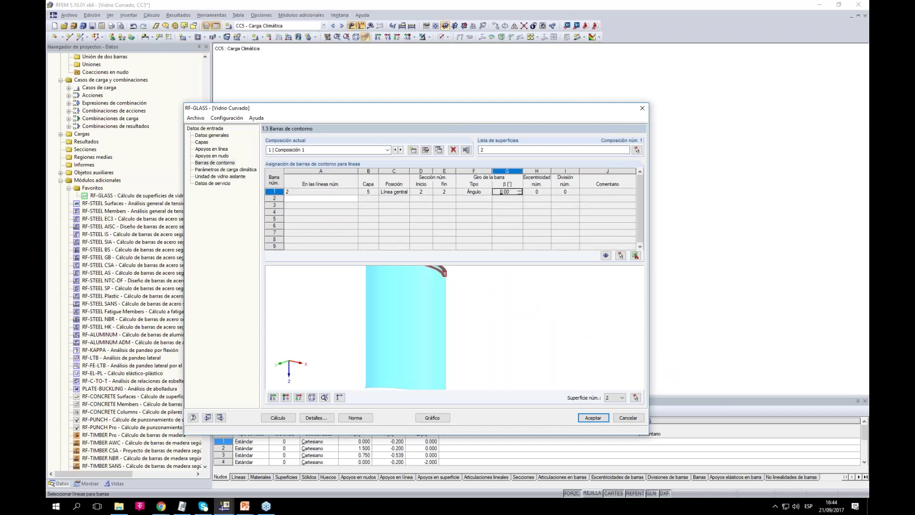
{"action": "type", "text": "90"}
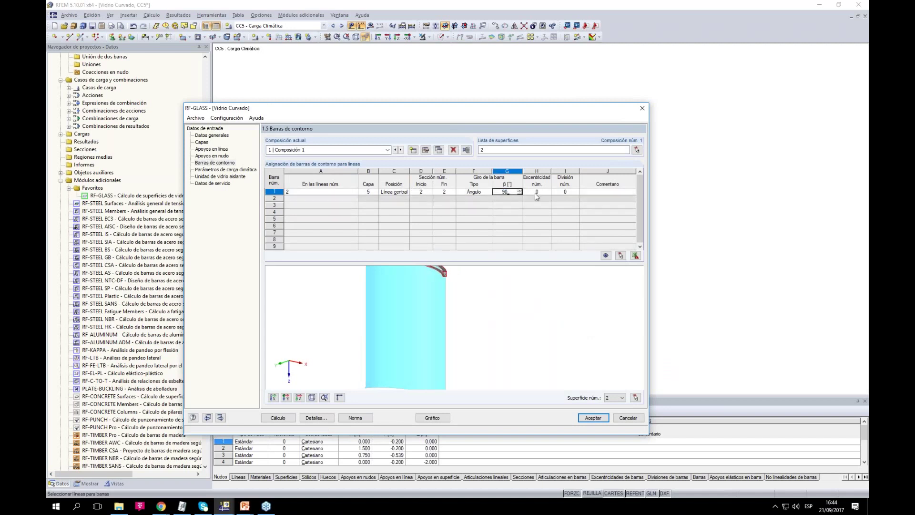
{"action": "key", "text": "Tab"}
{"action": "scroll", "coordinate": [467, 290], "scroll_direction": "up", "scroll_amount": 5}
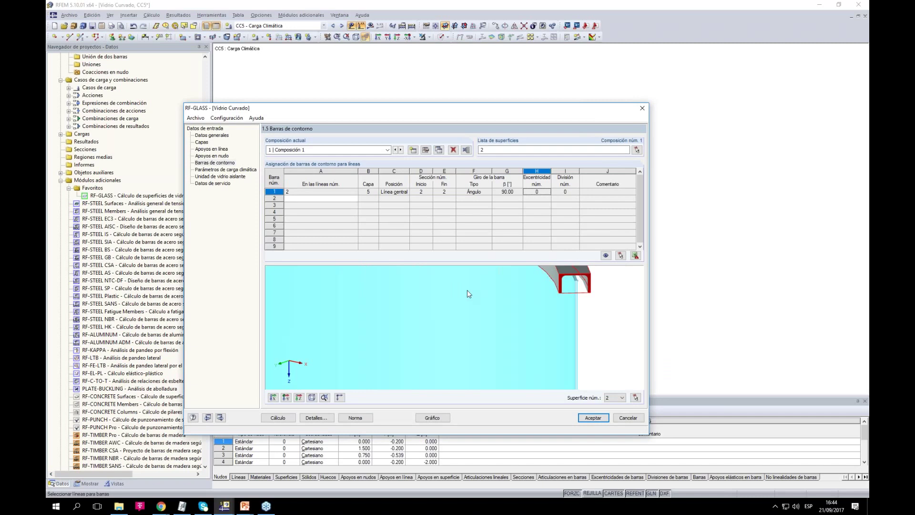
{"action": "scroll", "coordinate": [569, 309], "scroll_direction": "up", "scroll_amount": 1}
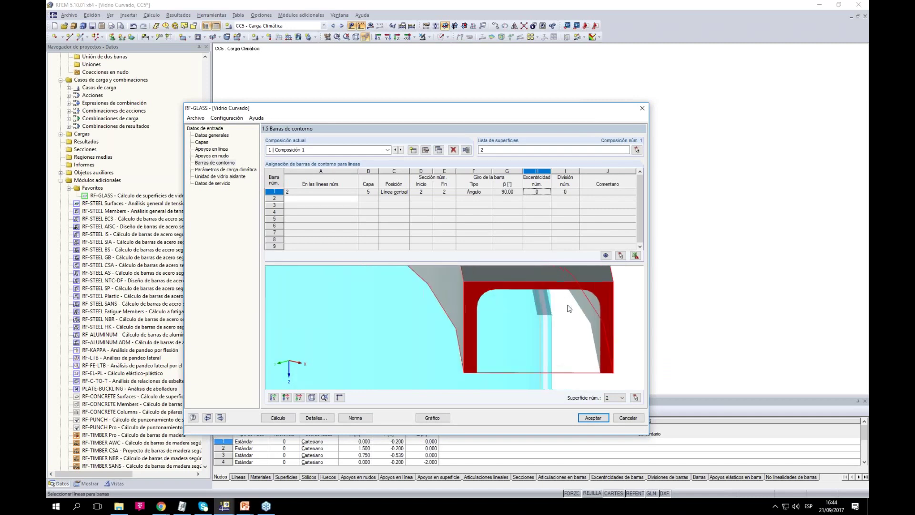
Try the edge member's position as "Borde superior" and as "Borde inferior"
{"action": "left_click", "coordinate": [401, 192]}
{"action": "left_click", "coordinate": [406, 192]}
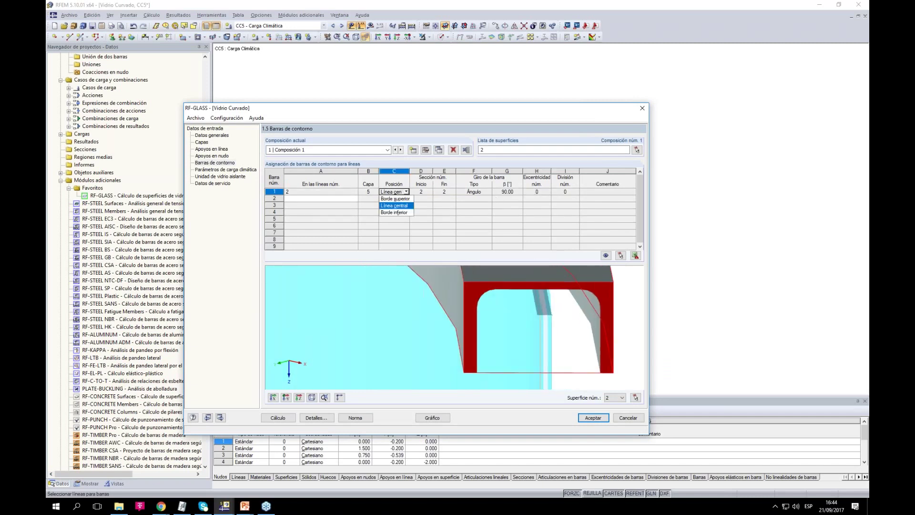
{"action": "left_click", "coordinate": [399, 199]}
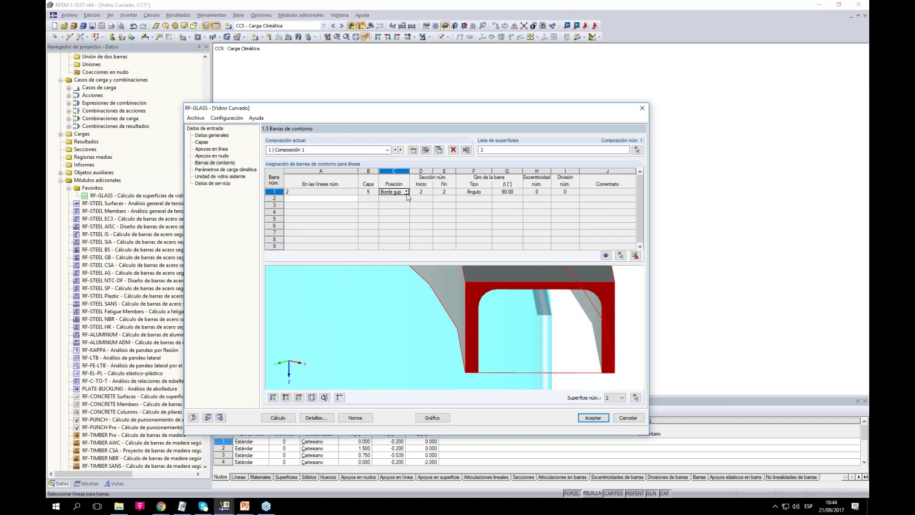
{"action": "left_click", "coordinate": [404, 212]}
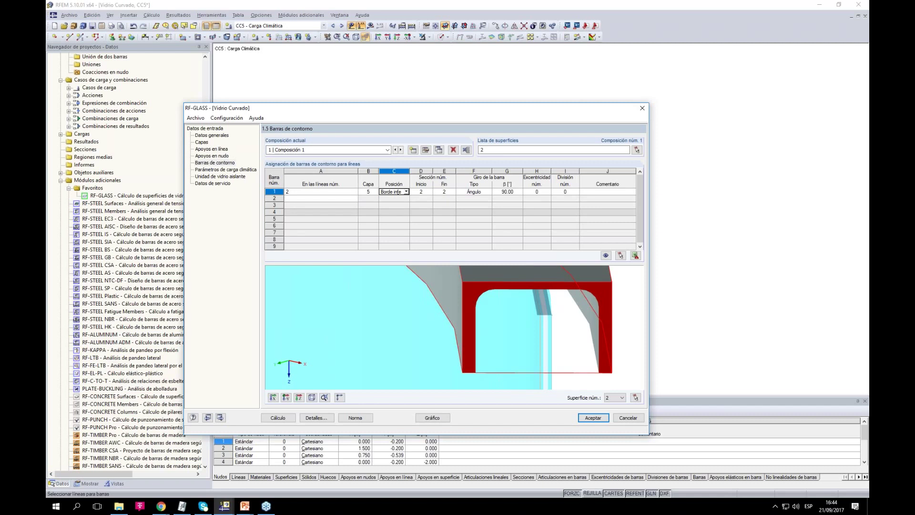
Remove the edge member on line 2 from the edge member table
{"action": "left_click", "coordinate": [267, 191]}
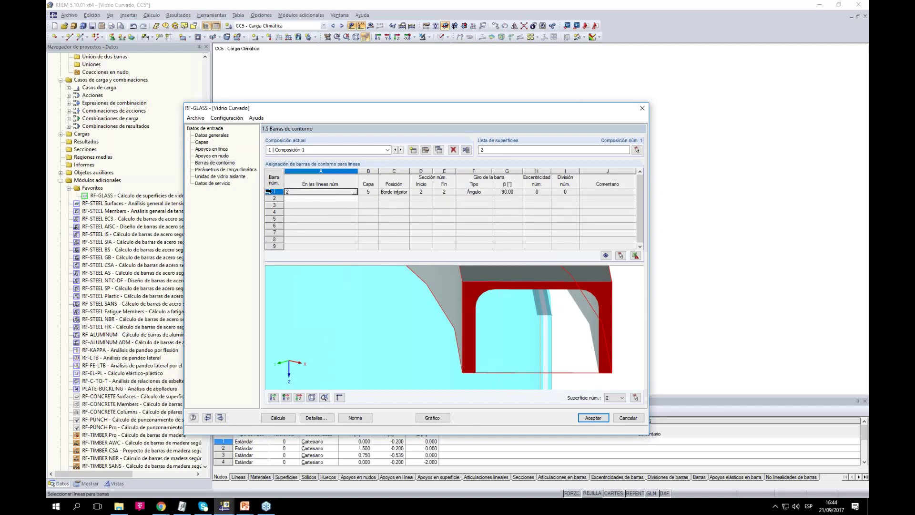
{"action": "right_click", "coordinate": [267, 192]}
{"action": "left_click", "coordinate": [290, 233]}
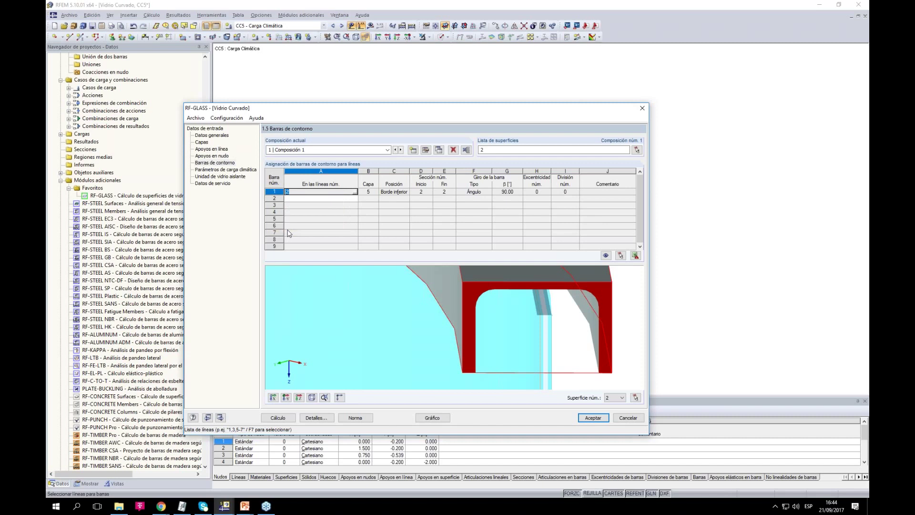
{"action": "left_click", "coordinate": [301, 199]}
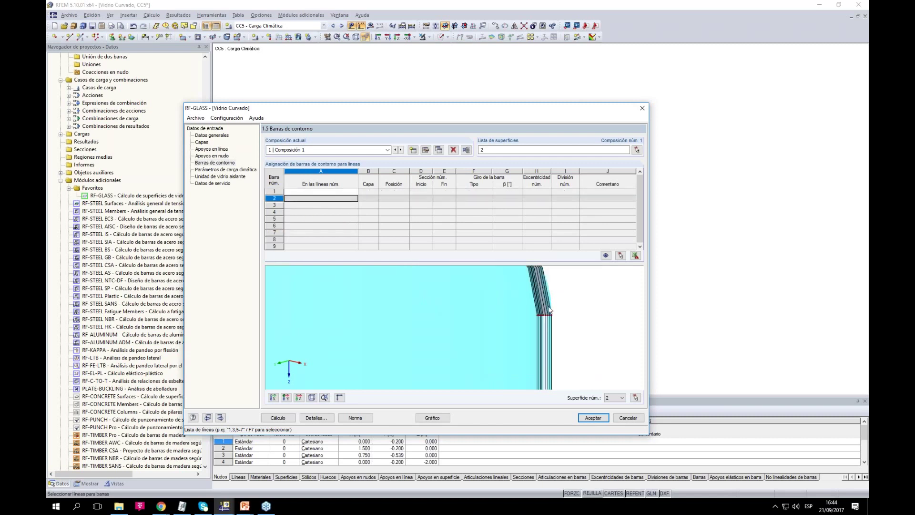
Review the summer climatic load parameters, including the automatic gas temperature option and the manufacturing and installation values, keeping automatic calculation off
{"action": "left_click", "coordinate": [243, 170]}
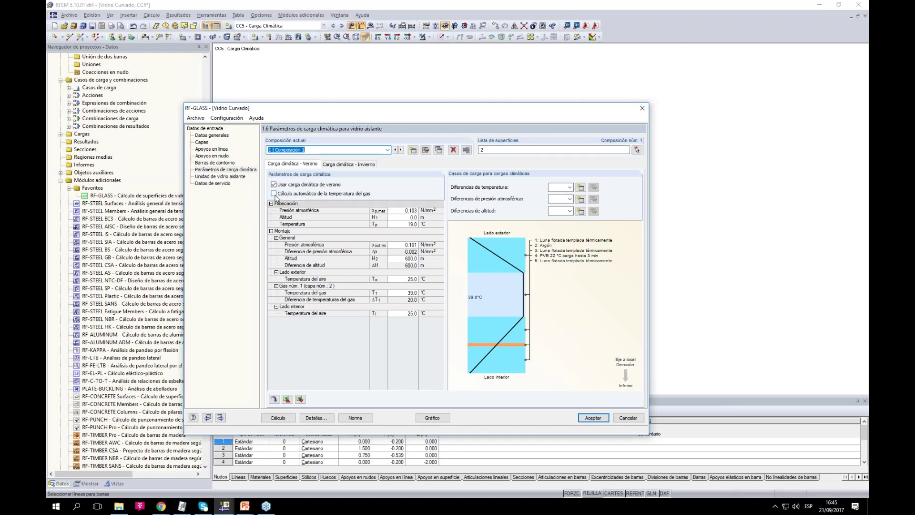
{"action": "left_click", "coordinate": [274, 195]}
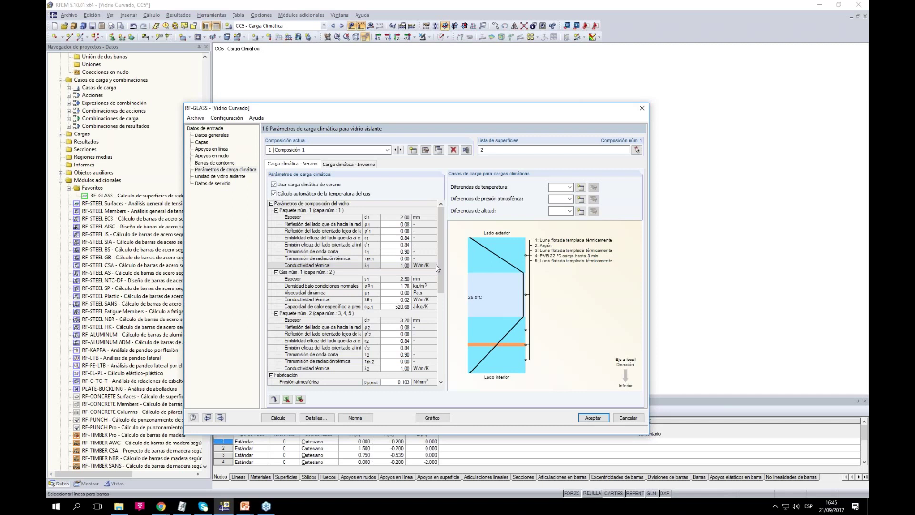
{"action": "left_click", "coordinate": [274, 194]}
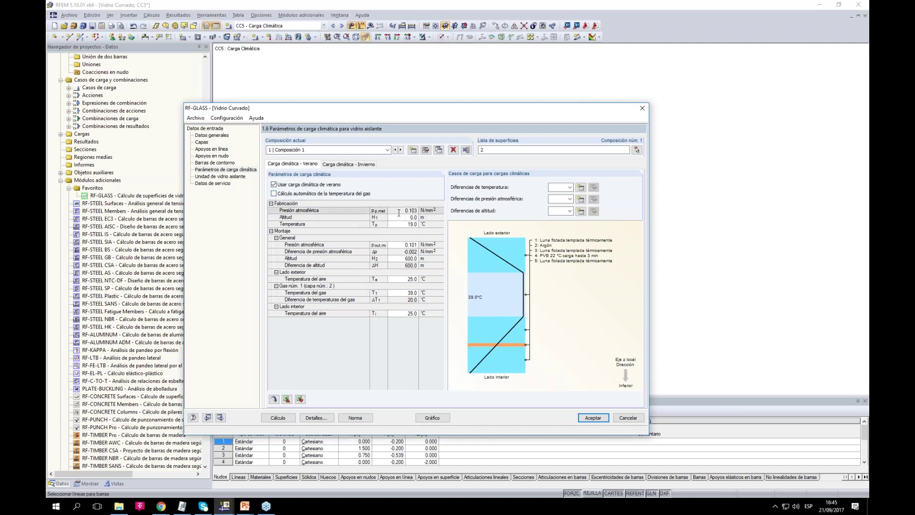
{"action": "left_click", "coordinate": [400, 217]}
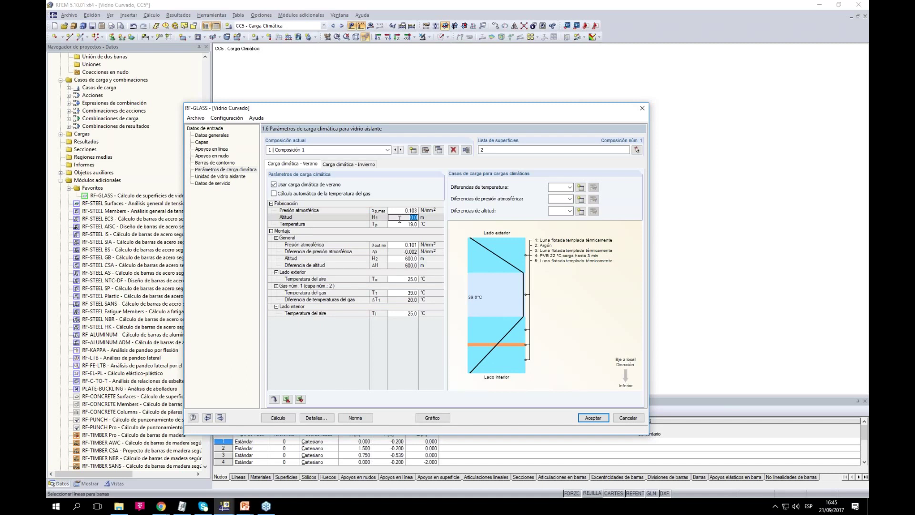
{"action": "left_click", "coordinate": [405, 224]}
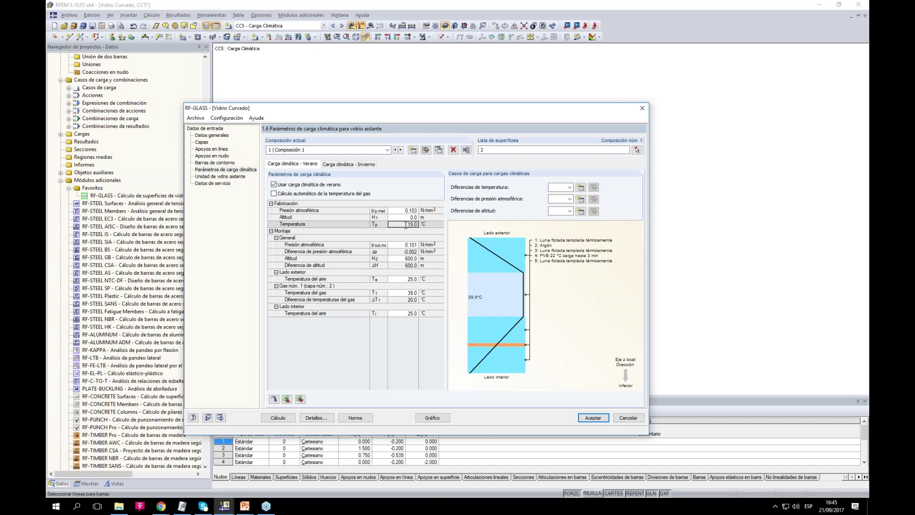
{"action": "left_click", "coordinate": [410, 259]}
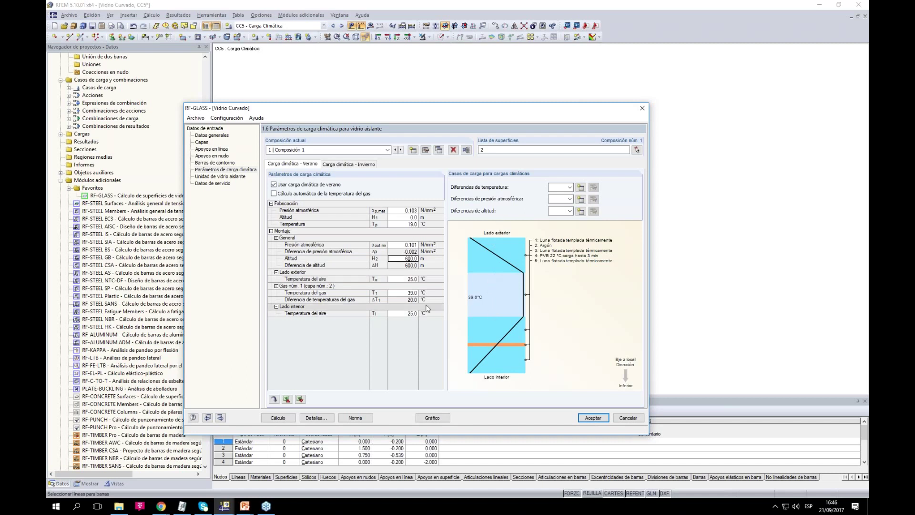
{"action": "left_click", "coordinate": [403, 279]}
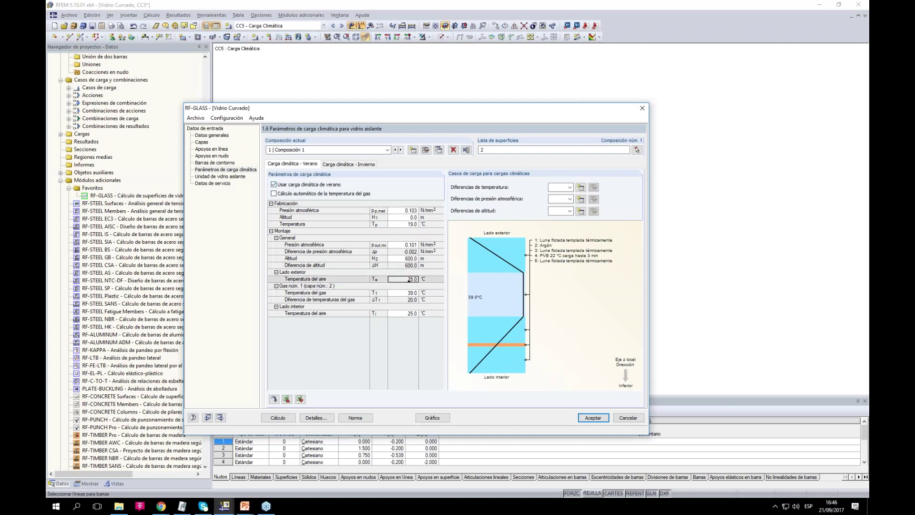
{"action": "left_click", "coordinate": [405, 292]}
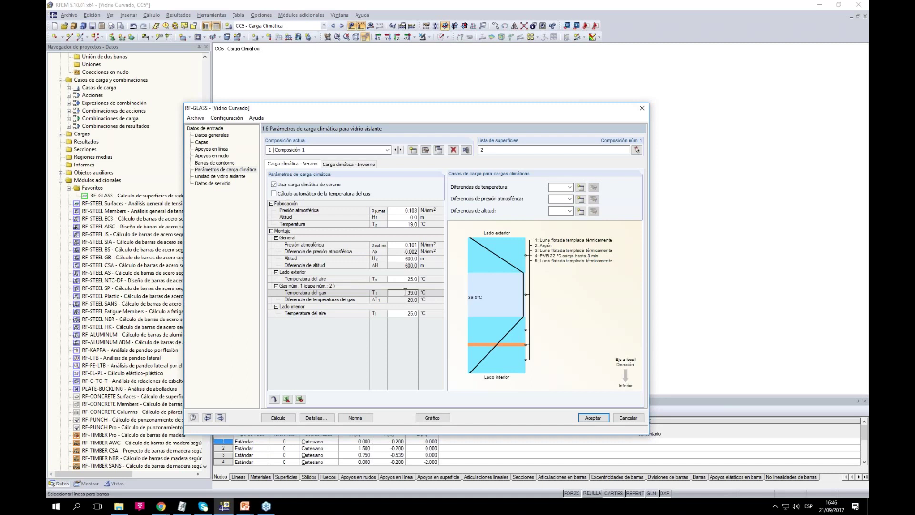
Set the exterior air temperature of the summer climatic load to 45 °C
{"action": "left_click", "coordinate": [401, 279]}
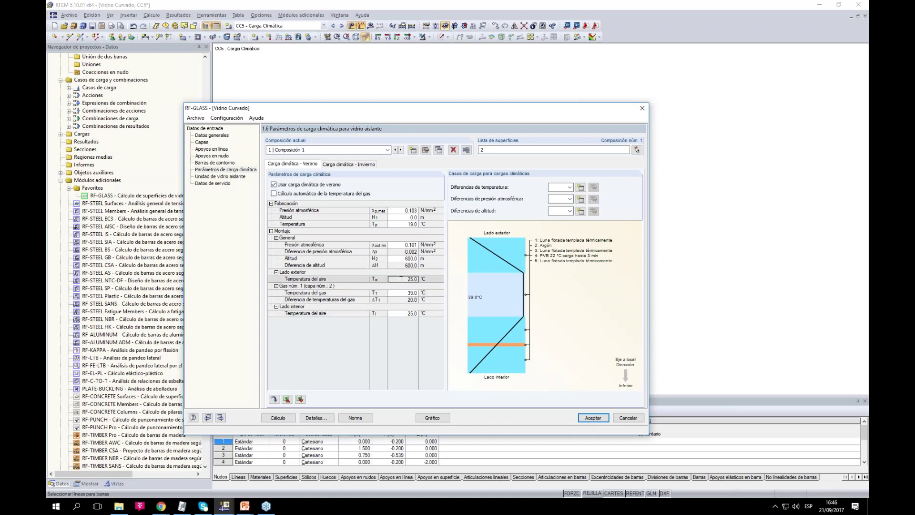
{"action": "double_click", "coordinate": [412, 279]}
{"action": "type", "text": "45"}
{"action": "key", "text": "Return"}
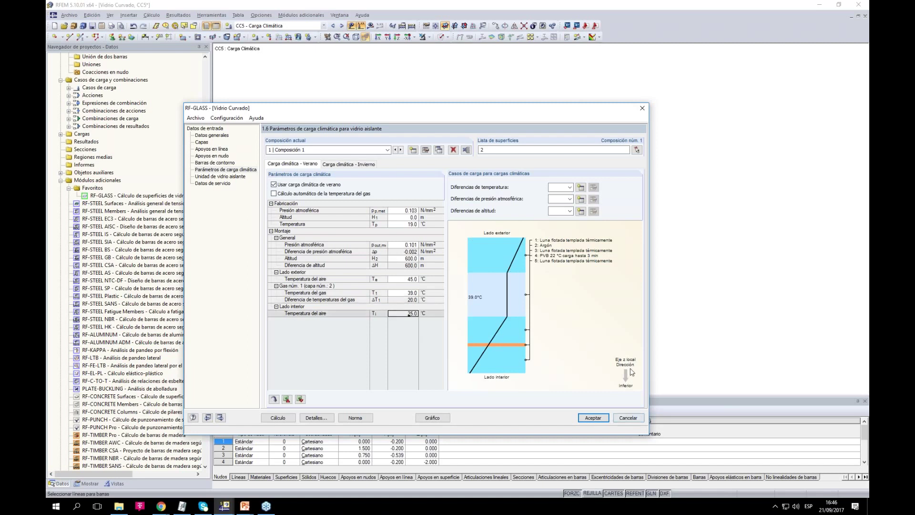
Assign load case CC5 to the summer climatic load's temperature, atmospheric pressure and altitude differences
{"action": "left_click_drag", "start_coordinate": [553, 108], "coordinate": [345, 86]}
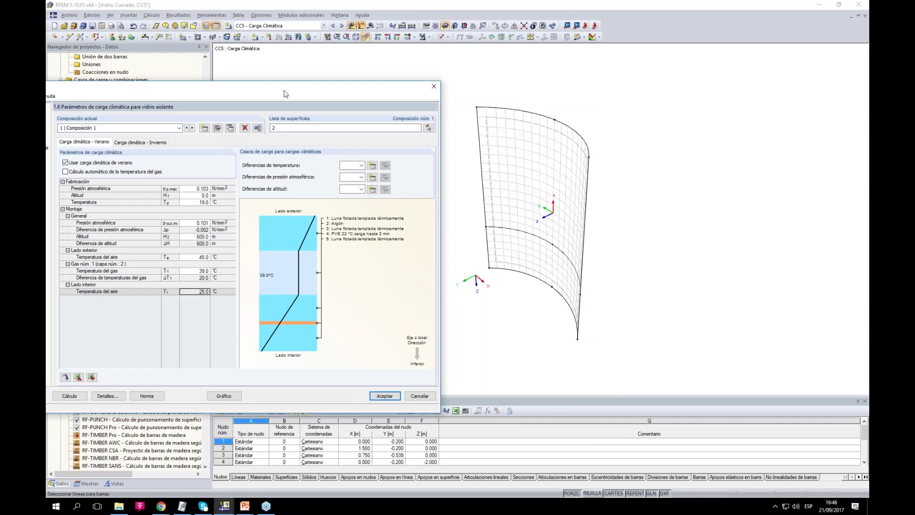
{"action": "left_click_drag", "start_coordinate": [285, 94], "coordinate": [414, 98]}
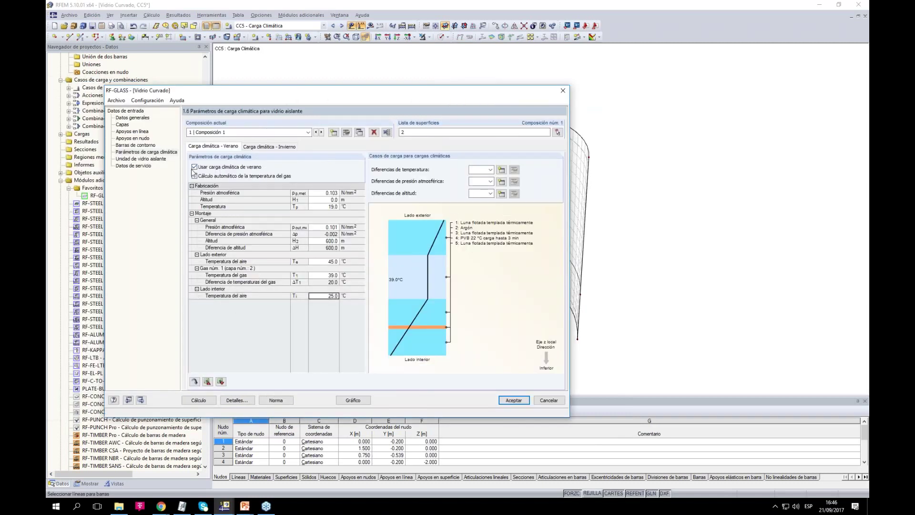
{"action": "left_click", "coordinate": [491, 169]}
{"action": "left_click", "coordinate": [482, 183]}
{"action": "left_click", "coordinate": [490, 182]}
{"action": "left_click", "coordinate": [491, 194]}
{"action": "left_click", "coordinate": [490, 193]}
{"action": "left_click", "coordinate": [492, 227]}
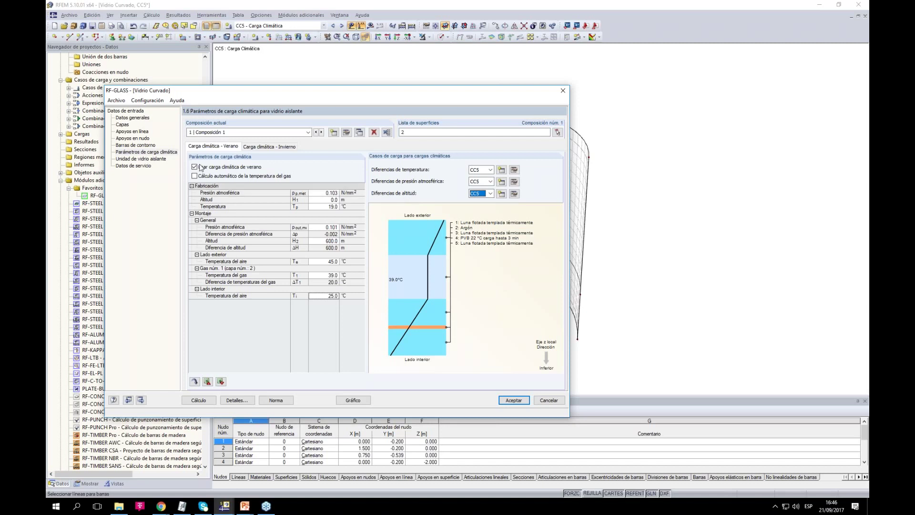
Assign load case CC5 to the winter climatic load's temperature, atmospheric pressure and altitude differences
{"action": "left_click", "coordinate": [272, 148]}
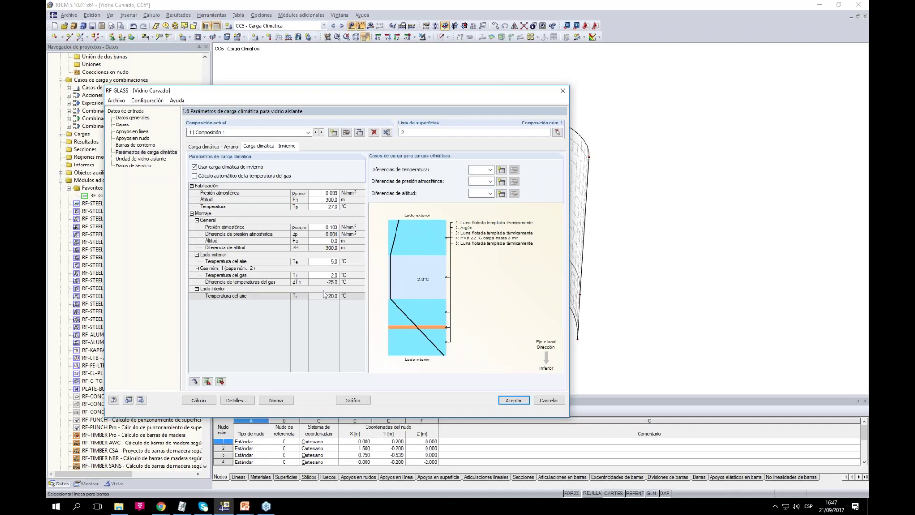
{"action": "left_click", "coordinate": [323, 262]}
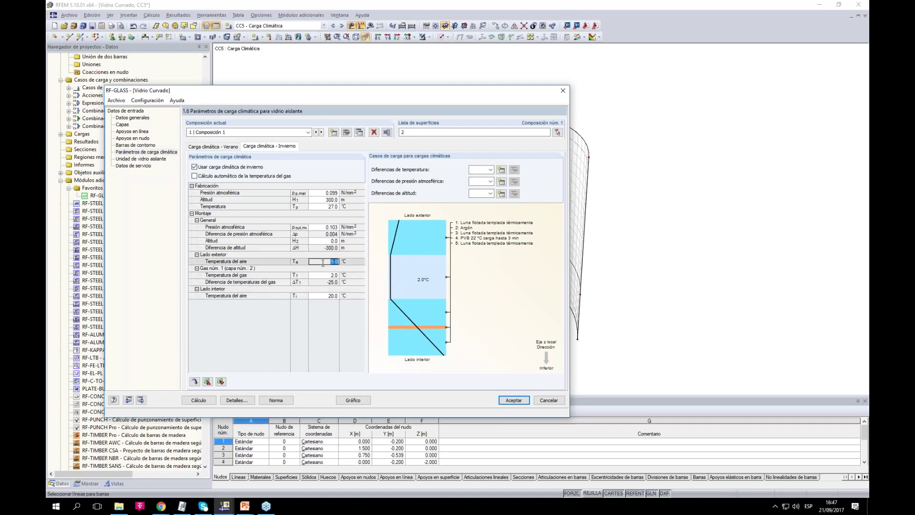
{"action": "left_click", "coordinate": [231, 147]}
{"action": "left_click", "coordinate": [338, 266]}
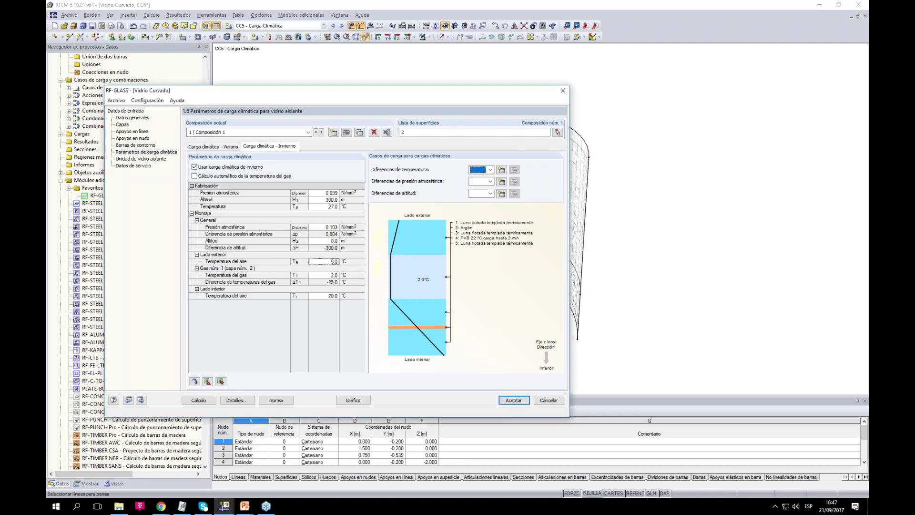
{"action": "left_click", "coordinate": [490, 170]}
{"action": "left_click", "coordinate": [491, 204]}
{"action": "left_click", "coordinate": [490, 182]}
{"action": "left_click", "coordinate": [490, 215]}
{"action": "left_click", "coordinate": [490, 193]}
{"action": "left_click", "coordinate": [490, 227]}
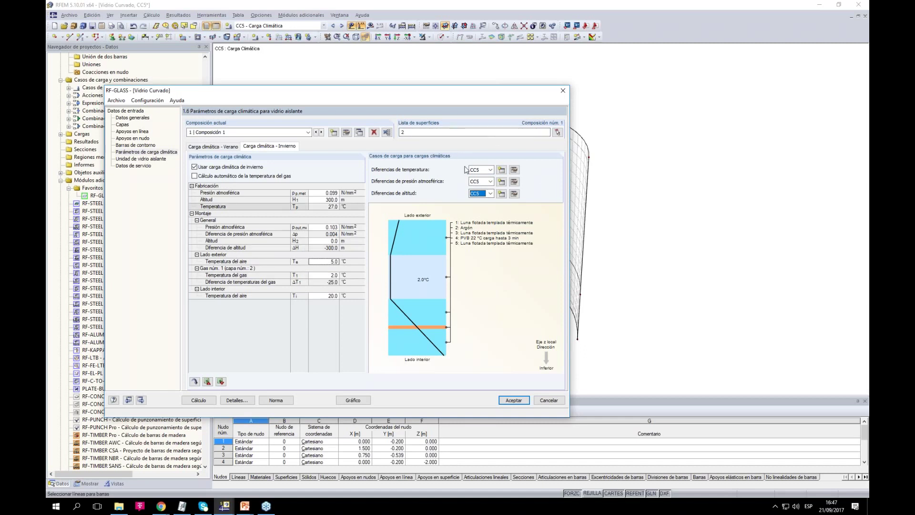
Review the insulating glass unit data, with the PowerPoint slide on auxiliary supports and the number of finite element layers in gas layers
{"action": "left_click", "coordinate": [130, 160]}
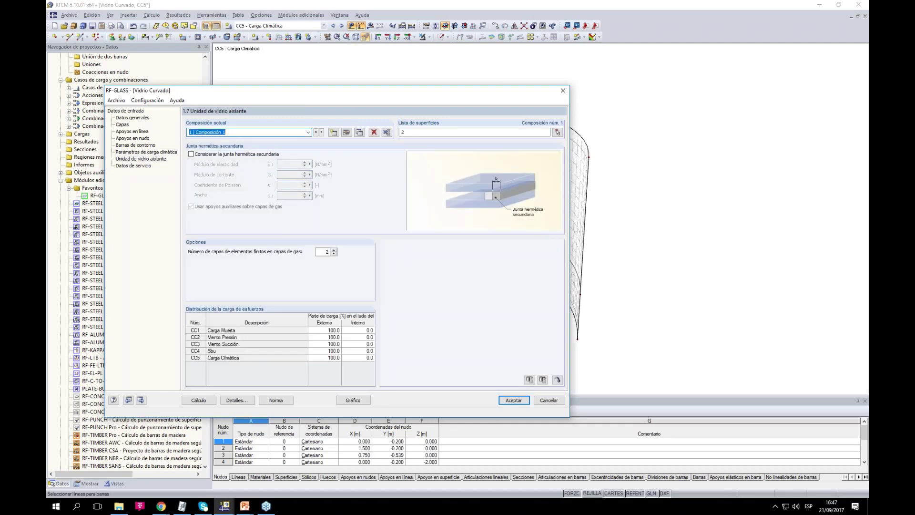
{"action": "left_click", "coordinate": [244, 506]}
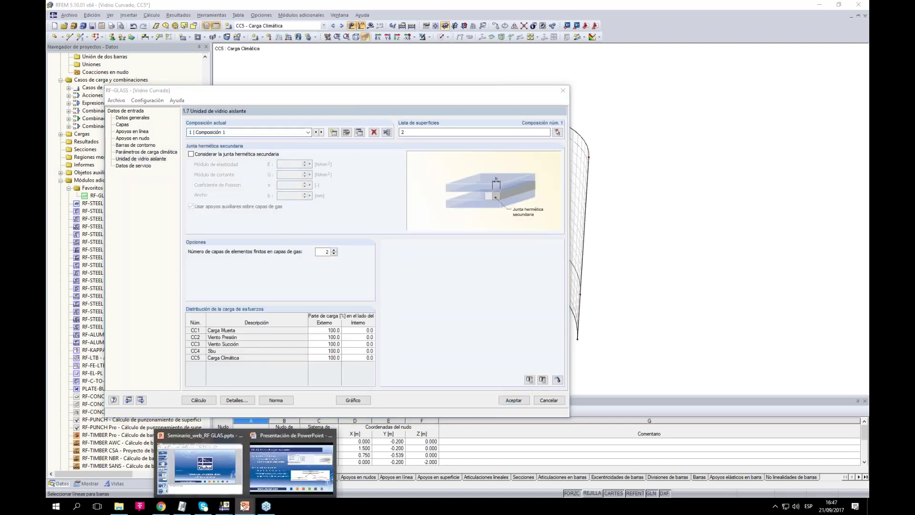
{"action": "left_click", "coordinate": [299, 459]}
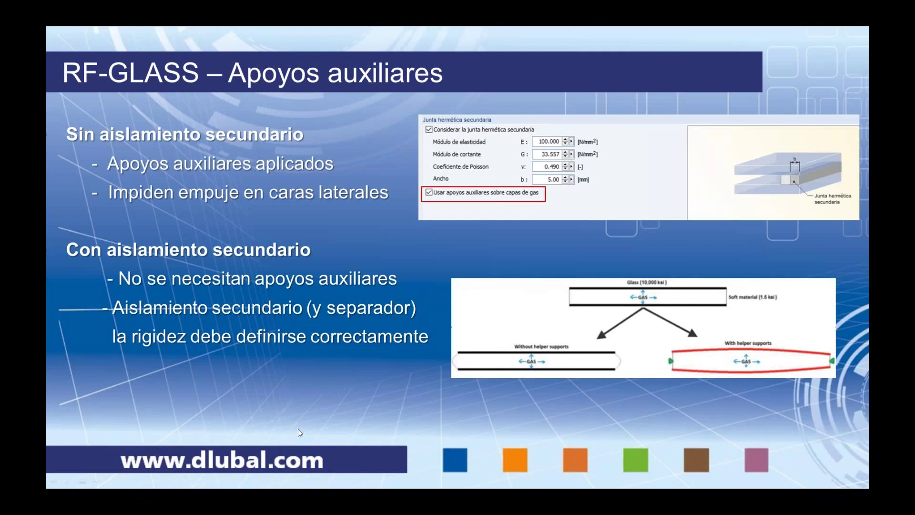
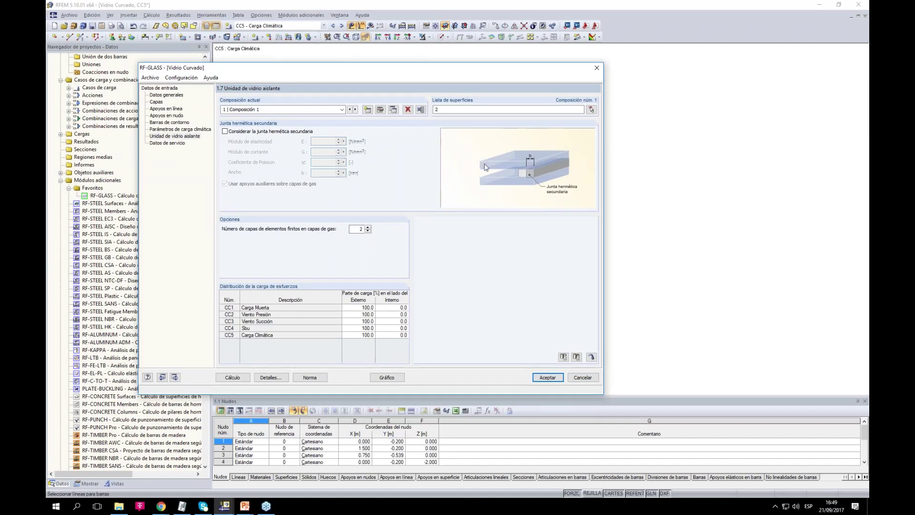
{"action": "double_click", "coordinate": [358, 229]}
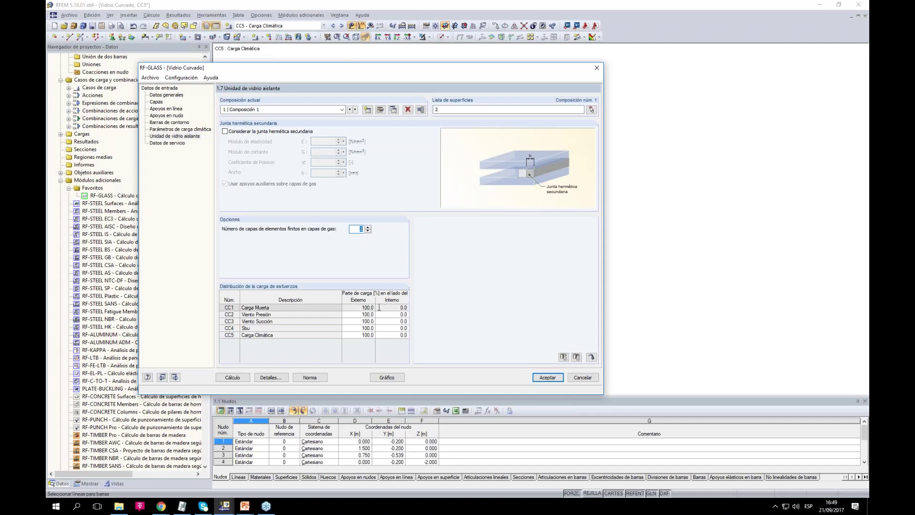
Distribute the dead load CC1 as 50% exterior and 50% interior, and apply 100% of the wind suction CC3 to the interior side
{"action": "left_click", "coordinate": [364, 308]}
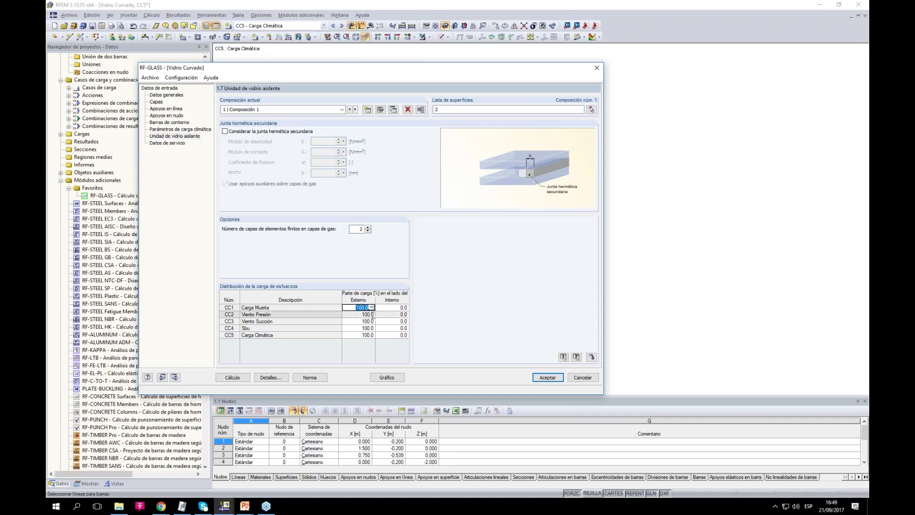
{"action": "type", "text": "50"}
{"action": "left_click", "coordinate": [390, 308]}
{"action": "left_click", "coordinate": [360, 314]}
{"action": "left_click", "coordinate": [393, 320]}
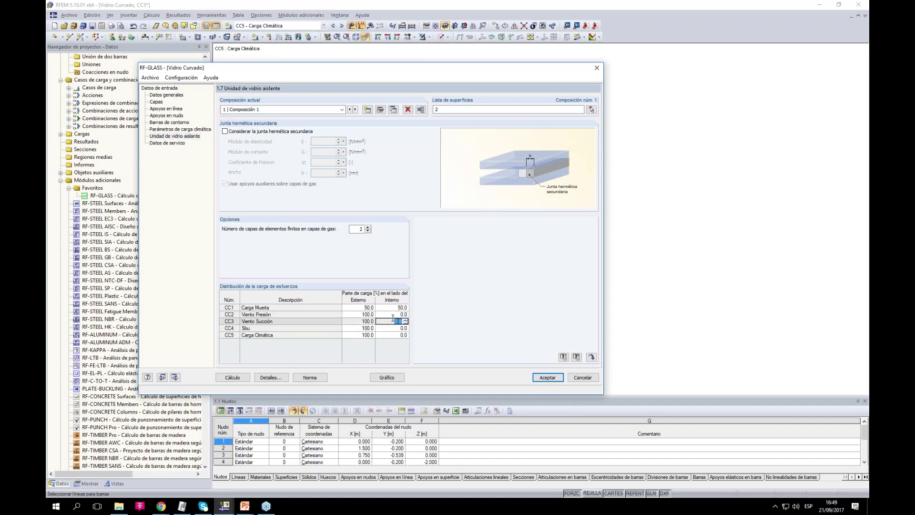
{"action": "type", "text": "100"}
{"action": "left_click", "coordinate": [396, 328]}
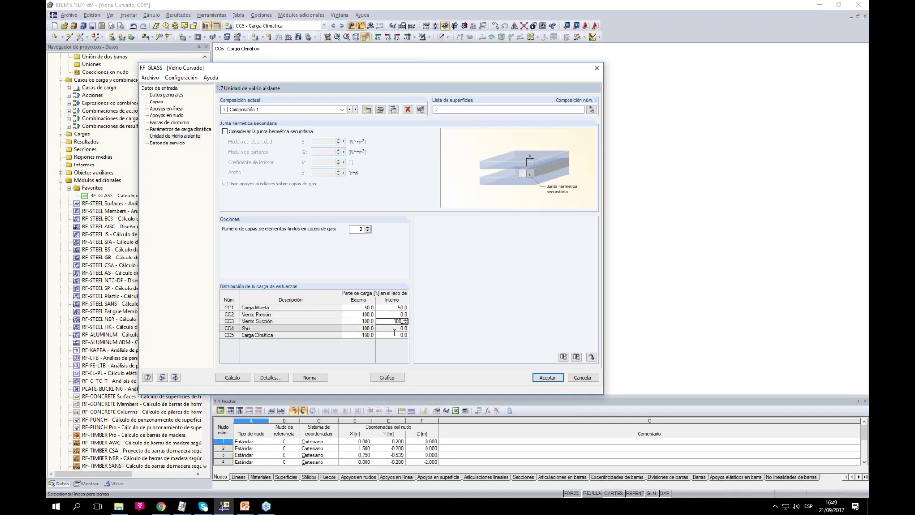
Apply load case CC4 as 0% exterior and 100% interior, and split the climatic load CC5 50% to each side
{"action": "left_click", "coordinate": [365, 329]}
{"action": "left_click", "coordinate": [394, 335]}
{"action": "type", "text": "50"}
{"action": "left_click", "coordinate": [388, 328]}
{"action": "left_click", "coordinate": [371, 243]}
{"action": "type", "text": "0"}
{"action": "left_click", "coordinate": [364, 335]}
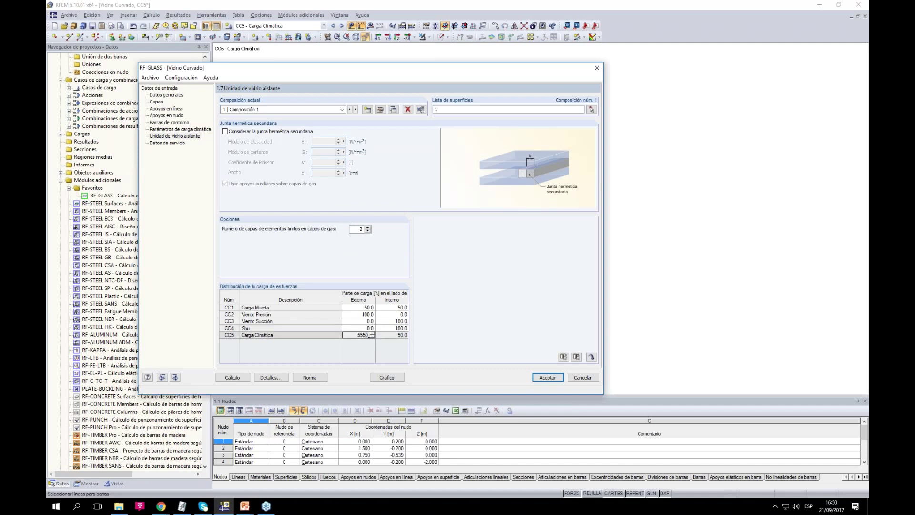
{"action": "double_click", "coordinate": [363, 336]}
{"action": "left_click", "coordinate": [394, 335]}
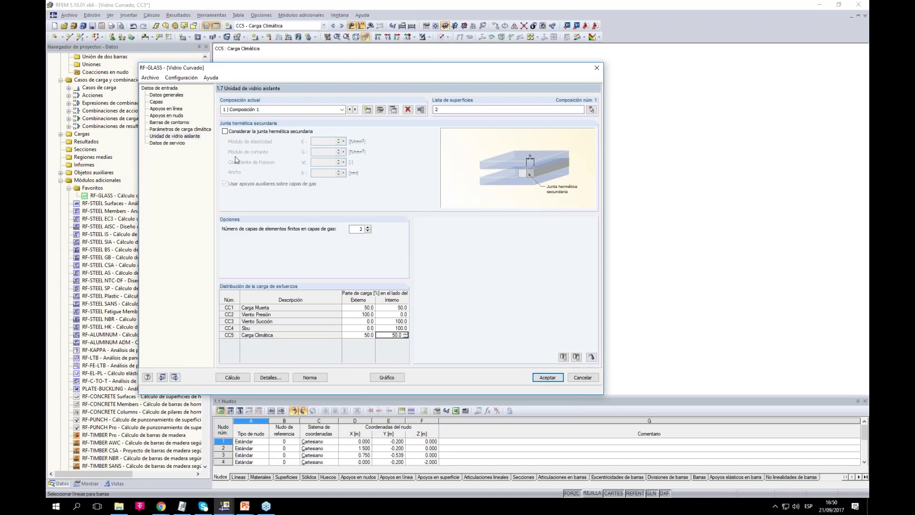
Assign surface 2 to the first row of the serviceability data
{"action": "left_click", "coordinate": [167, 143]}
{"action": "left_click", "coordinate": [317, 128]}
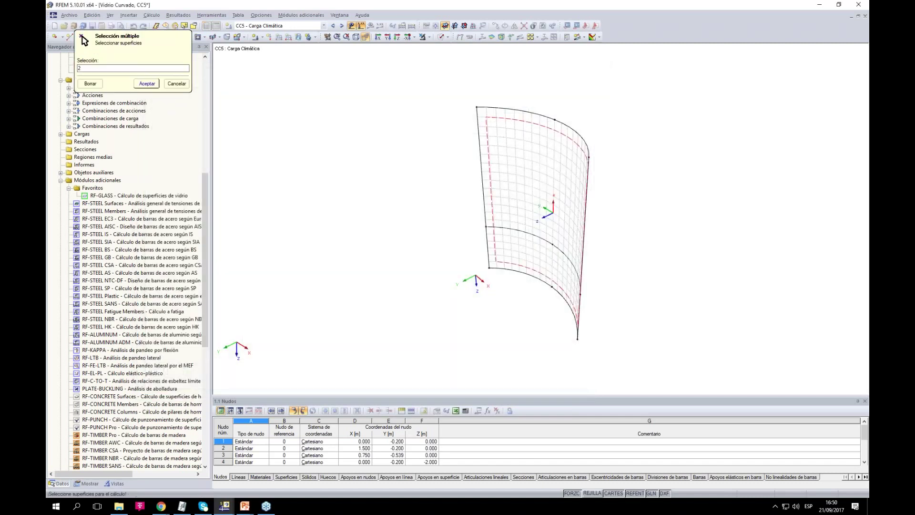
{"action": "key", "text": "Return"}
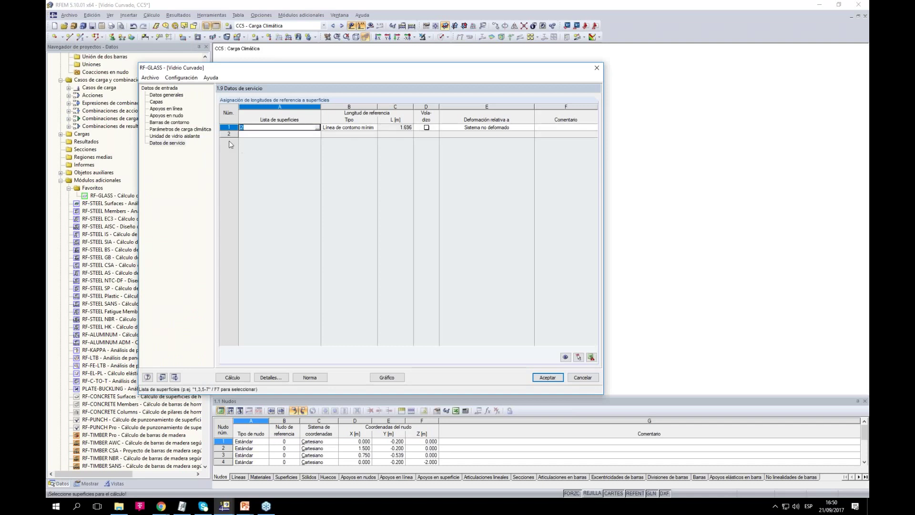
Review the stress display details, then the material partial factors and deflection limits of the standard
{"action": "left_click", "coordinate": [277, 379]}
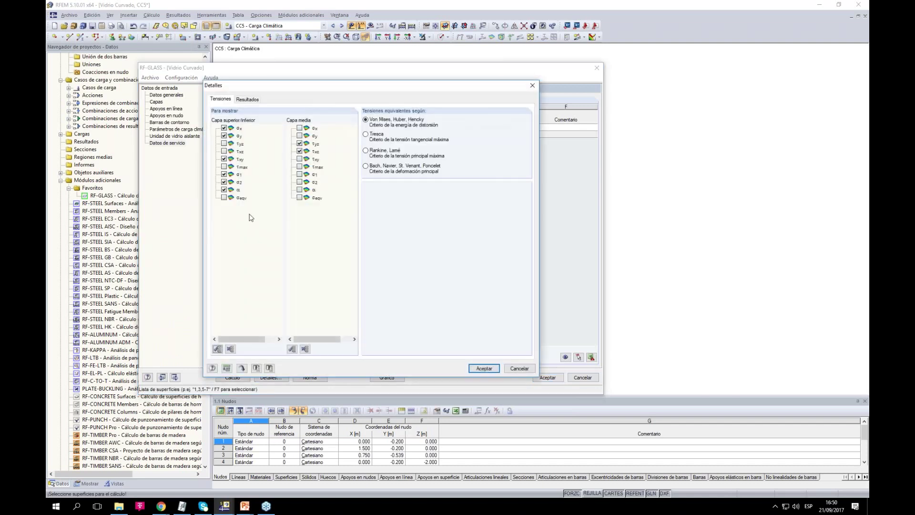
{"action": "left_click", "coordinate": [483, 368]}
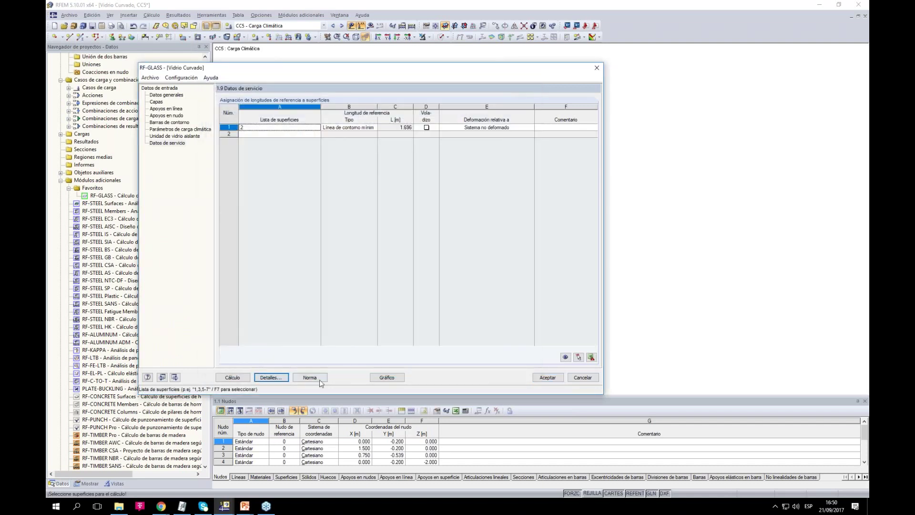
{"action": "left_click", "coordinate": [310, 377]}
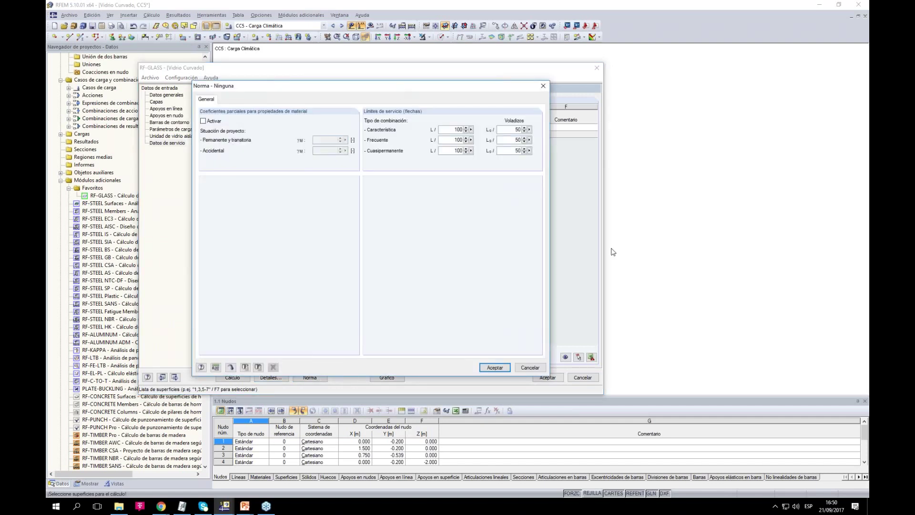
{"action": "left_click", "coordinate": [493, 368]}
Review the load combinations selected for the serviceability limit state in the general data
{"action": "left_click", "coordinate": [170, 95]}
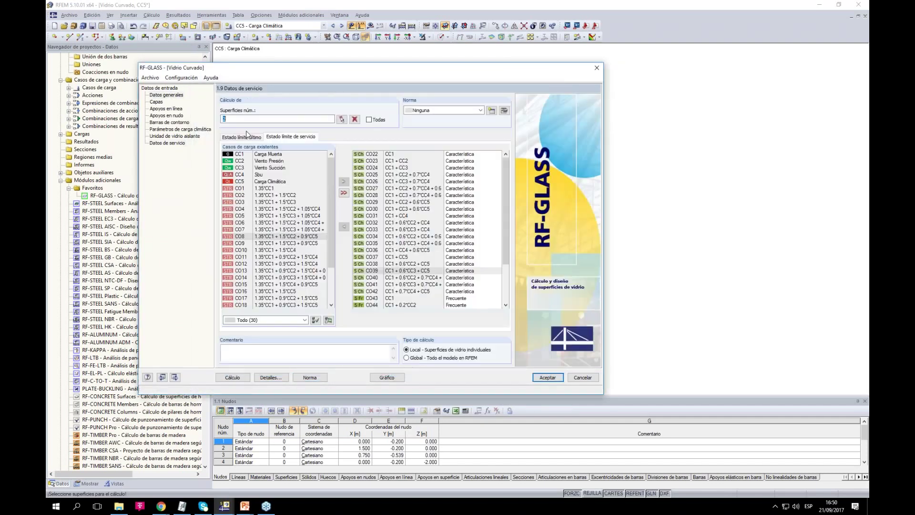
{"action": "left_click_drag", "start_coordinate": [505, 197], "coordinate": [505, 233]}
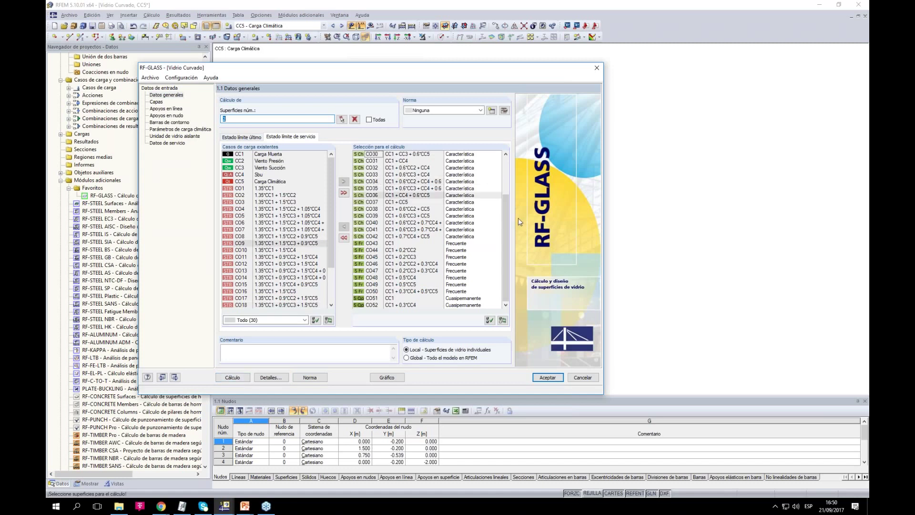
{"action": "left_click_drag", "start_coordinate": [502, 260], "coordinate": [505, 244]}
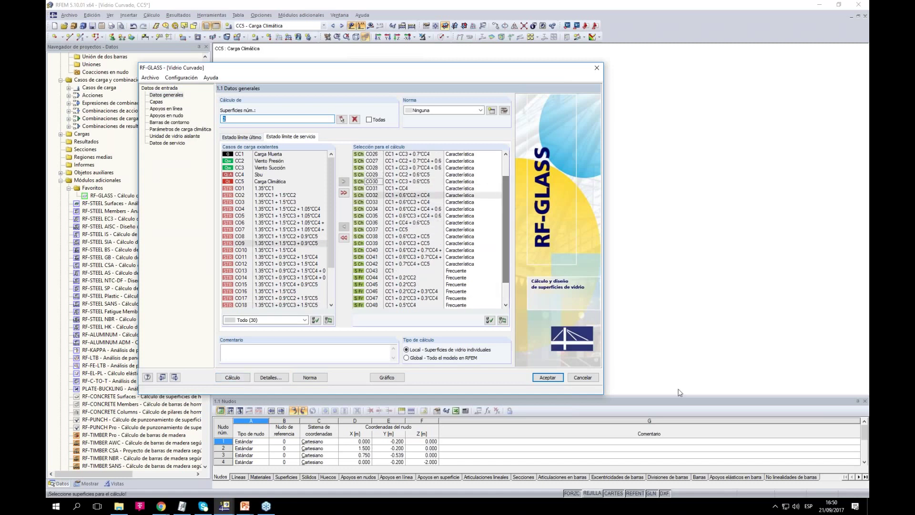
Exit the glass module without saving and switch to the model "RF-GLASS 2 con resultados"
{"action": "left_click", "coordinate": [594, 378]}
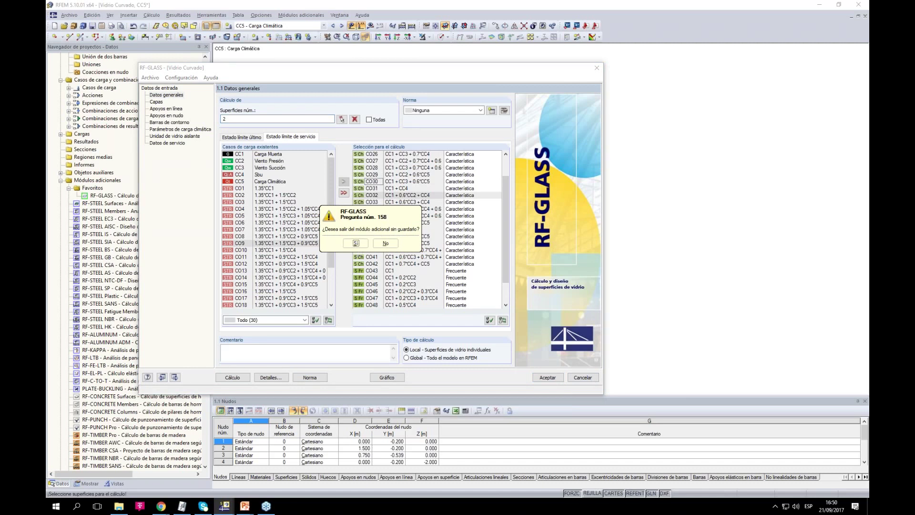
{"action": "left_click", "coordinate": [356, 243]}
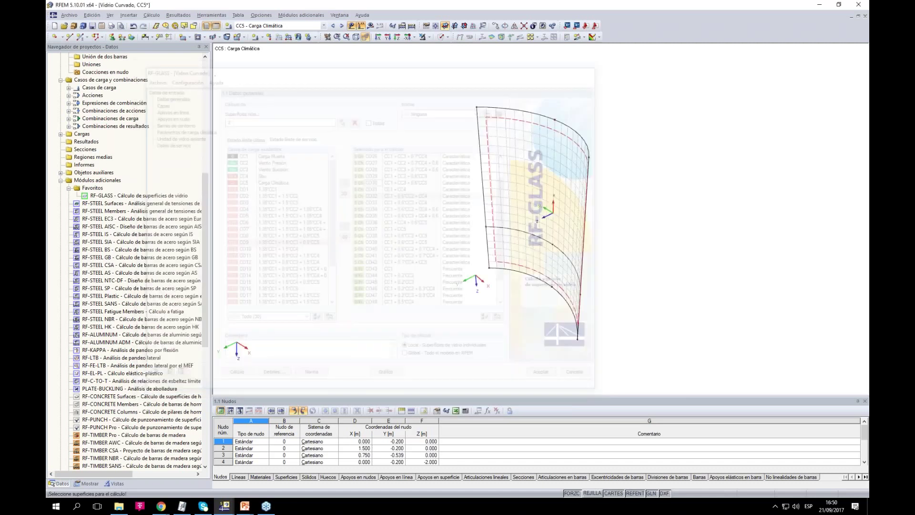
{"action": "left_click", "coordinate": [339, 15]}
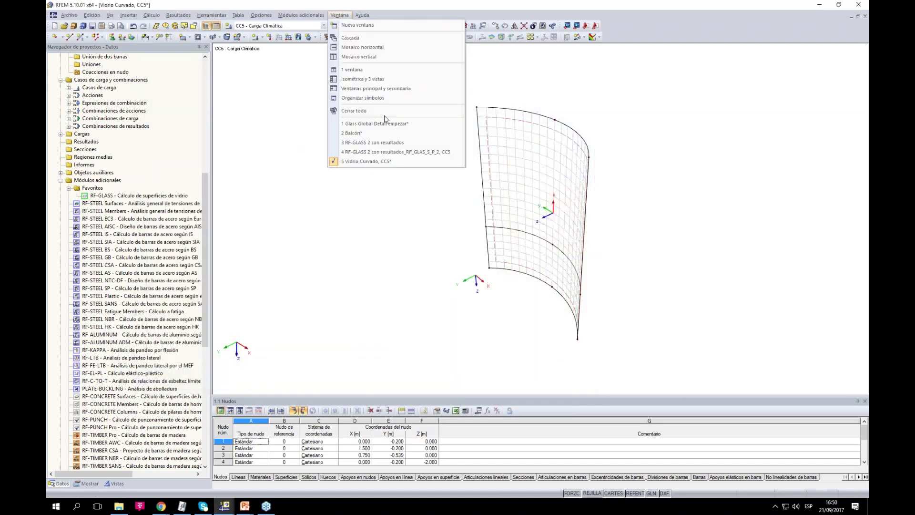
{"action": "left_click", "coordinate": [396, 145]}
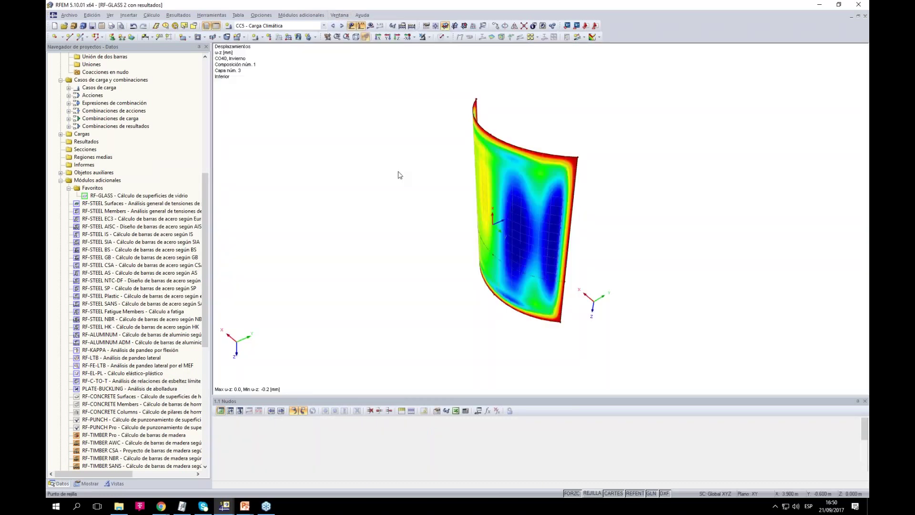
Open the RF-GLASS calculation of the curved glass model and review its gas pressure results
{"action": "middle_click_drag", "start_coordinate": [547, 170], "coordinate": [506, 176], "text": "ctrl"}
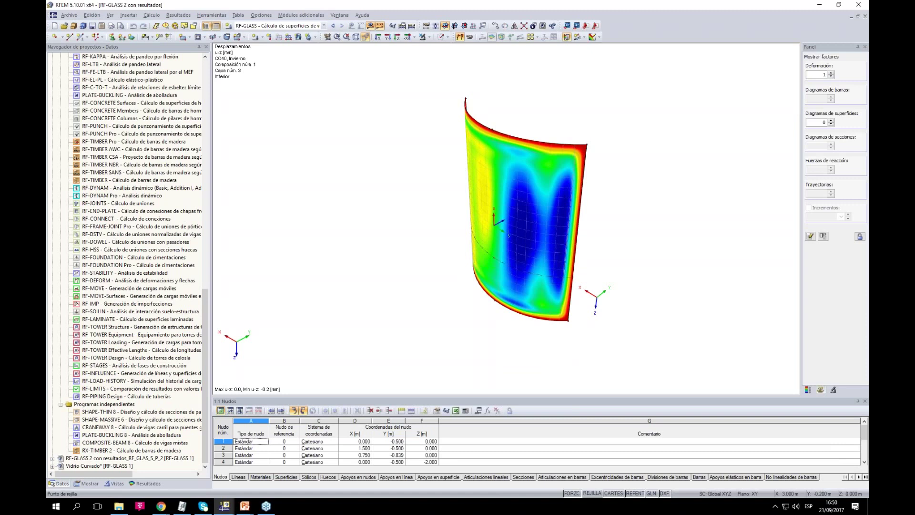
{"action": "scroll", "coordinate": [143, 242], "scroll_direction": "up", "scroll_amount": 8}
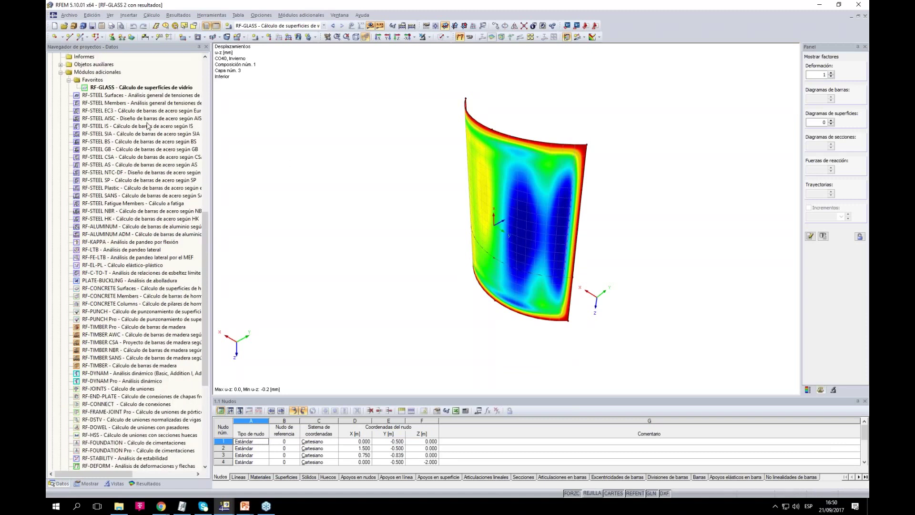
{"action": "left_click", "coordinate": [161, 90]}
{"action": "double_click", "coordinate": [159, 89]}
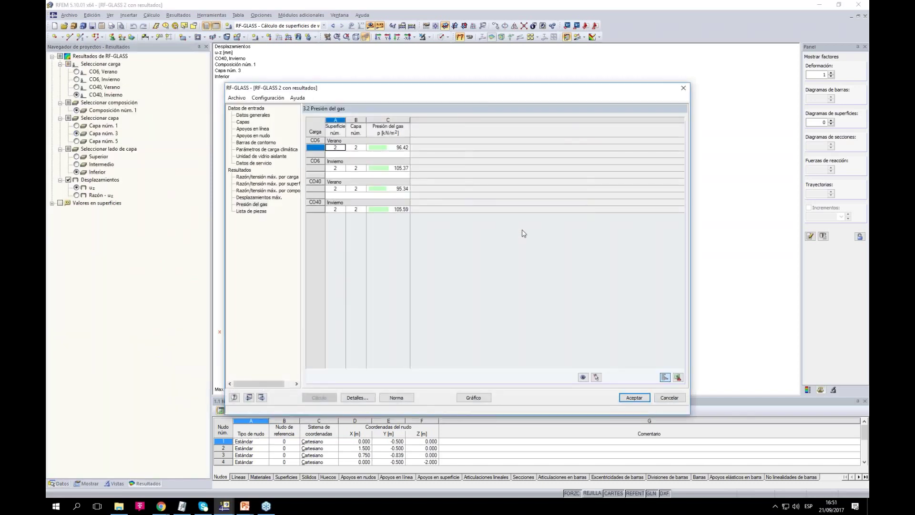
{"action": "left_click", "coordinate": [260, 205]}
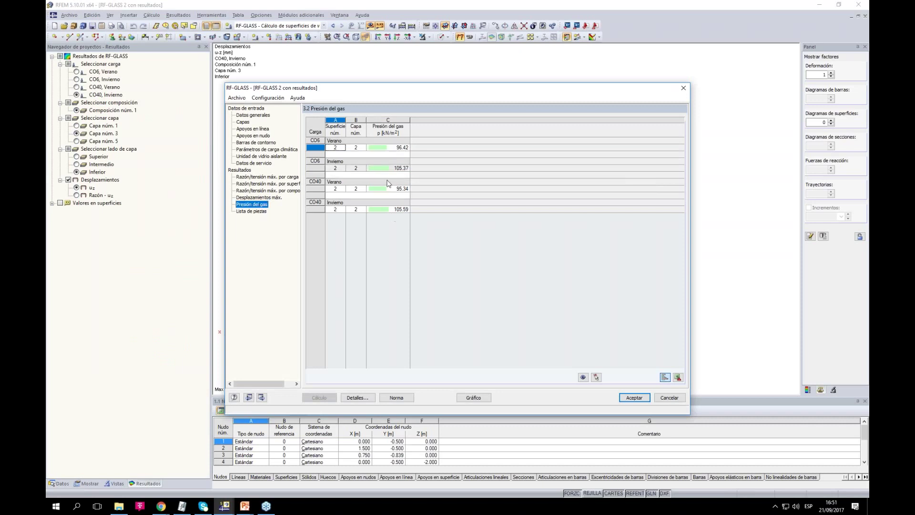
Examine the maximum stress ratios by composition, showing the σx ratio for layer 1 of surface 2
{"action": "left_click", "coordinate": [268, 190]}
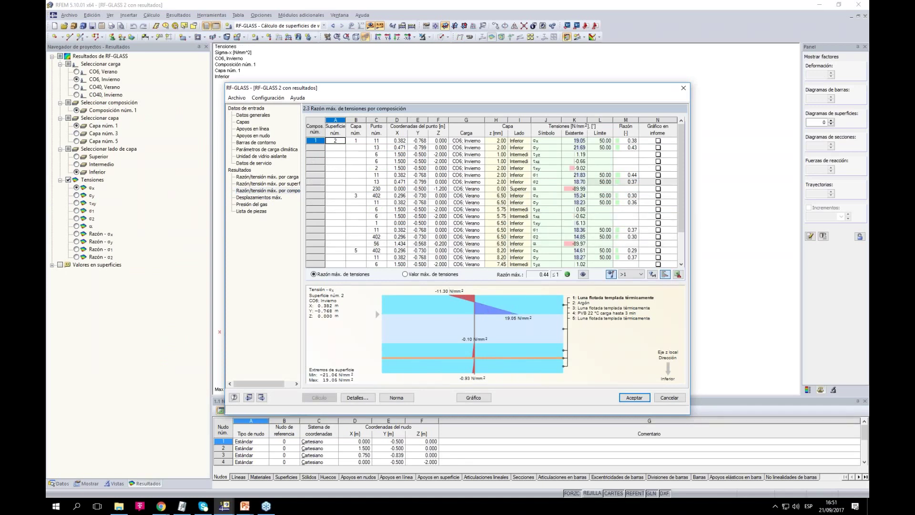
{"action": "left_click", "coordinate": [626, 140]}
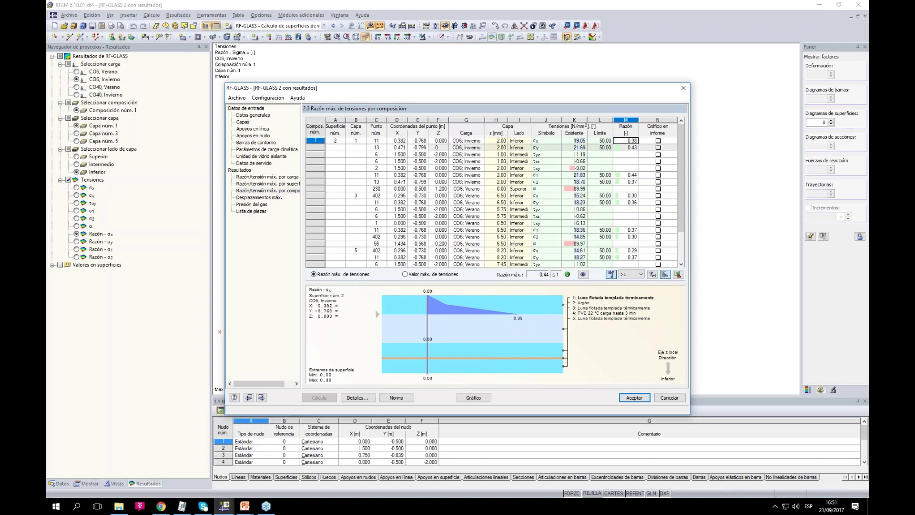
Examine the σx, τxy and σ1 stresses of layer 1 by composition, and locate the extreme τxy point on the model
{"action": "left_click", "coordinate": [574, 140]}
{"action": "left_click", "coordinate": [577, 148]}
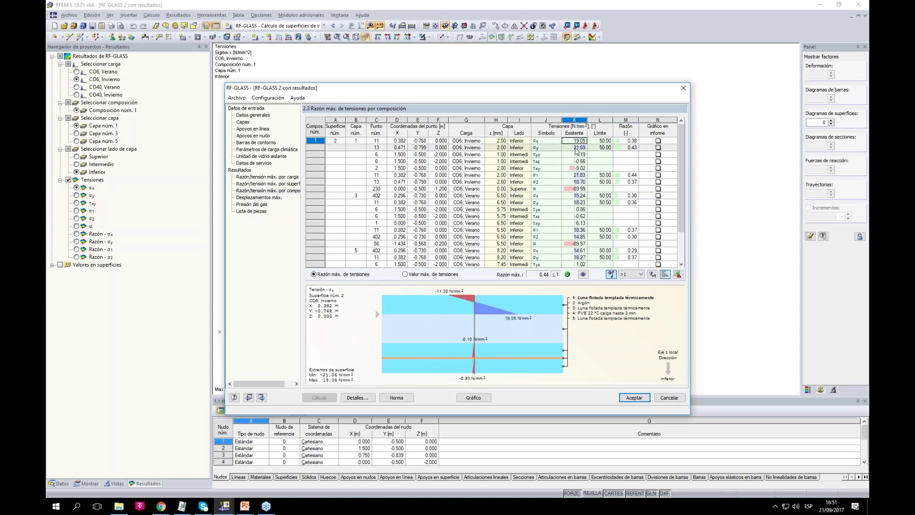
{"action": "left_click", "coordinate": [582, 169]}
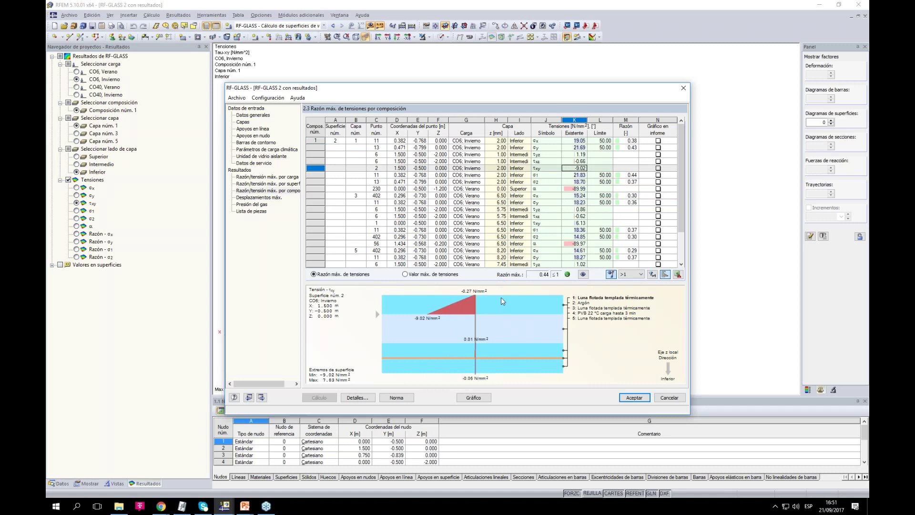
{"action": "left_click", "coordinate": [583, 274]}
{"action": "middle_click_drag", "start_coordinate": [441, 331], "coordinate": [606, 295], "text": "ctrl"}
{"action": "scroll", "coordinate": [481, 341], "scroll_direction": "up", "scroll_amount": 1}
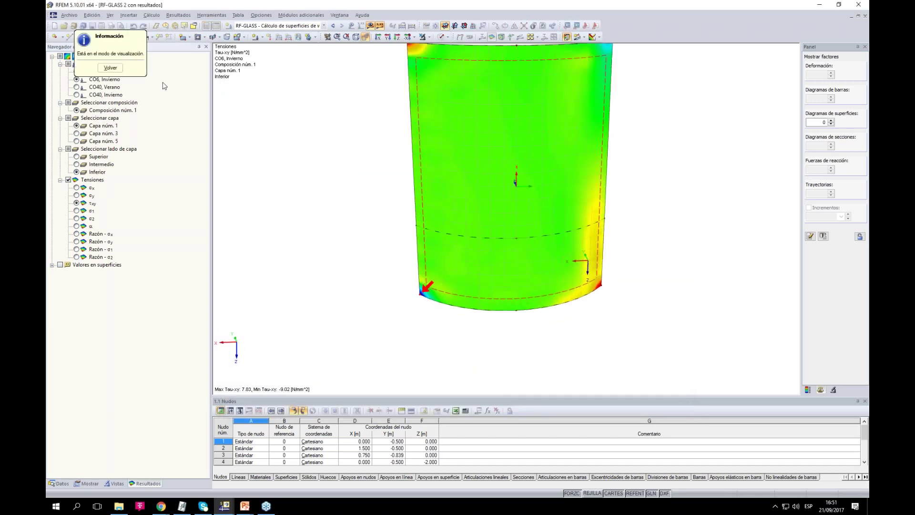
{"action": "left_click", "coordinate": [109, 67]}
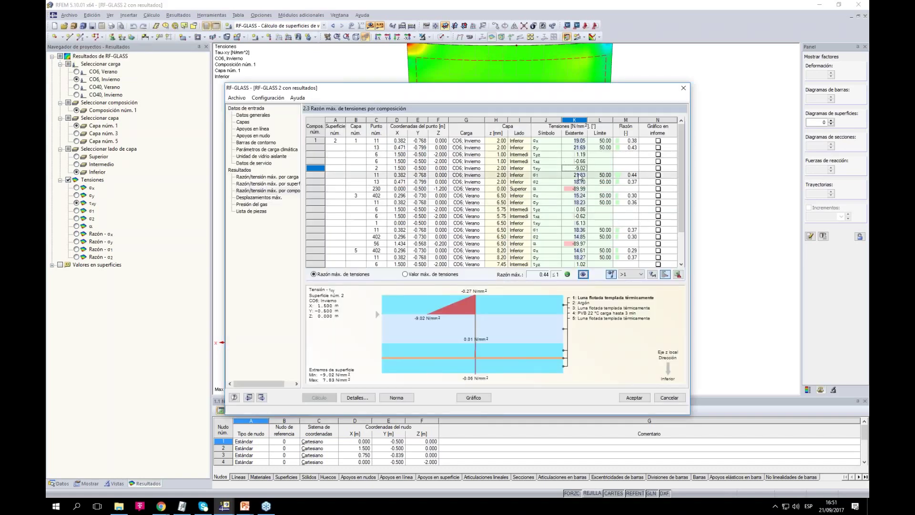
{"action": "left_click", "coordinate": [579, 175]}
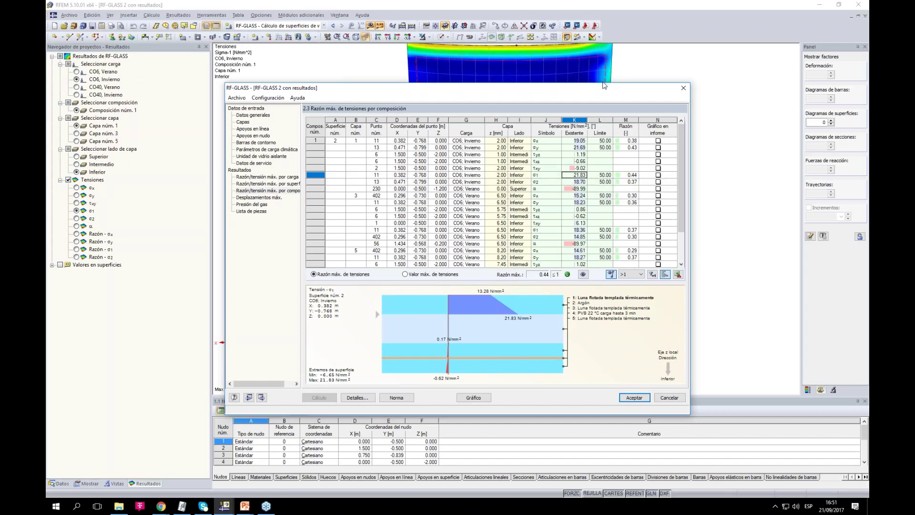
Review the maximum stress ratios by load and by surface, followed by the maximum displacements
{"action": "left_click_drag", "start_coordinate": [549, 90], "coordinate": [505, 104]}
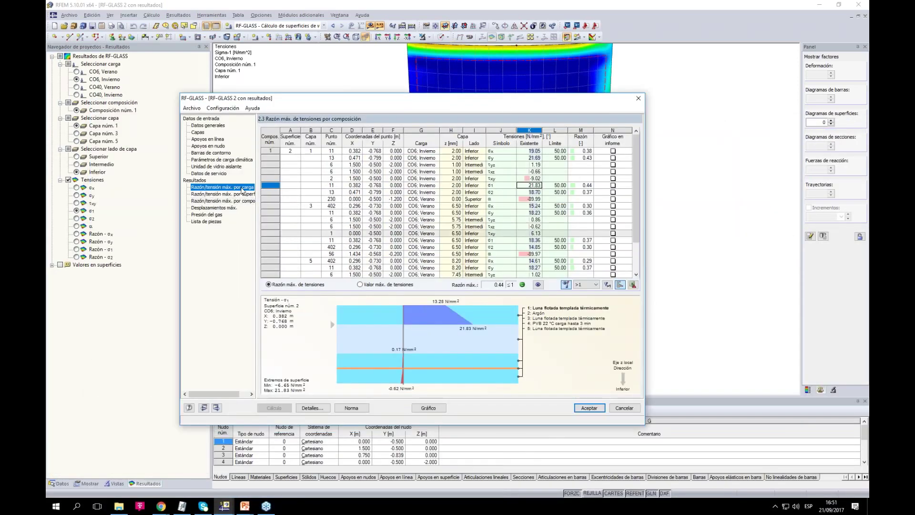
{"action": "left_click", "coordinate": [239, 187]}
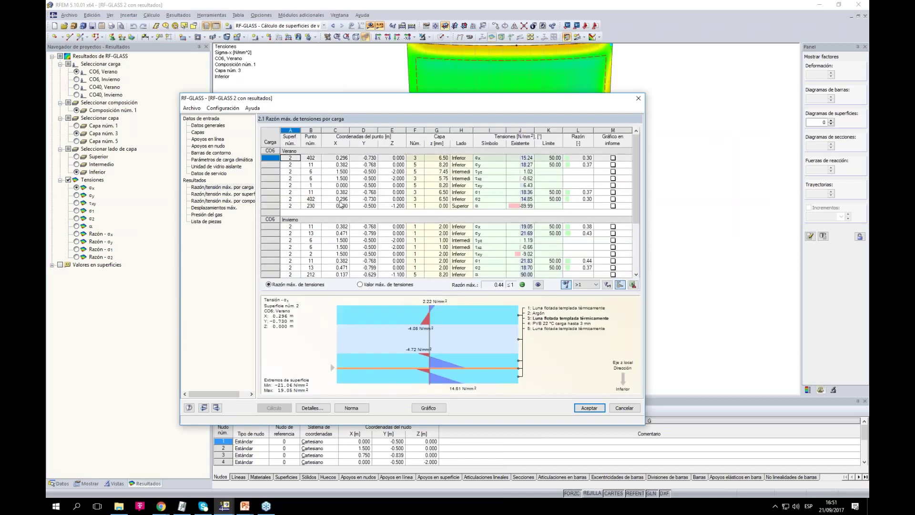
{"action": "left_click", "coordinate": [247, 194]}
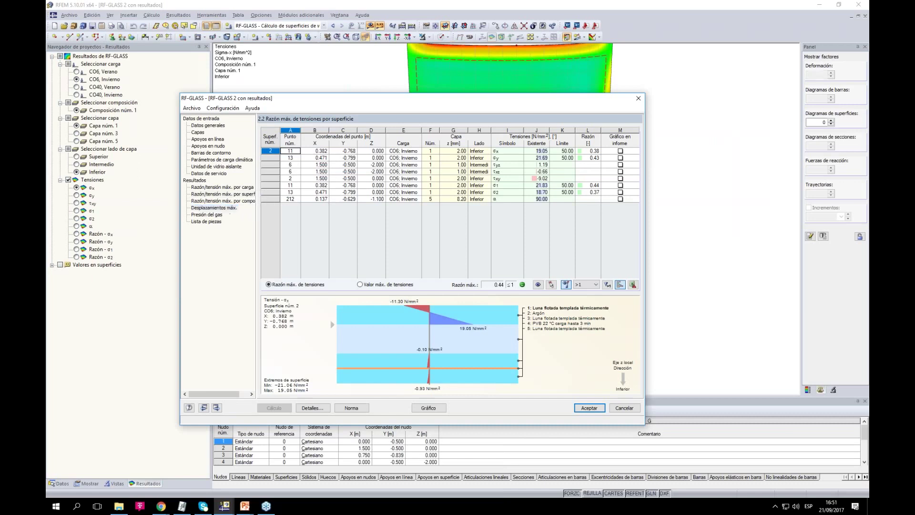
{"action": "left_click", "coordinate": [213, 207]}
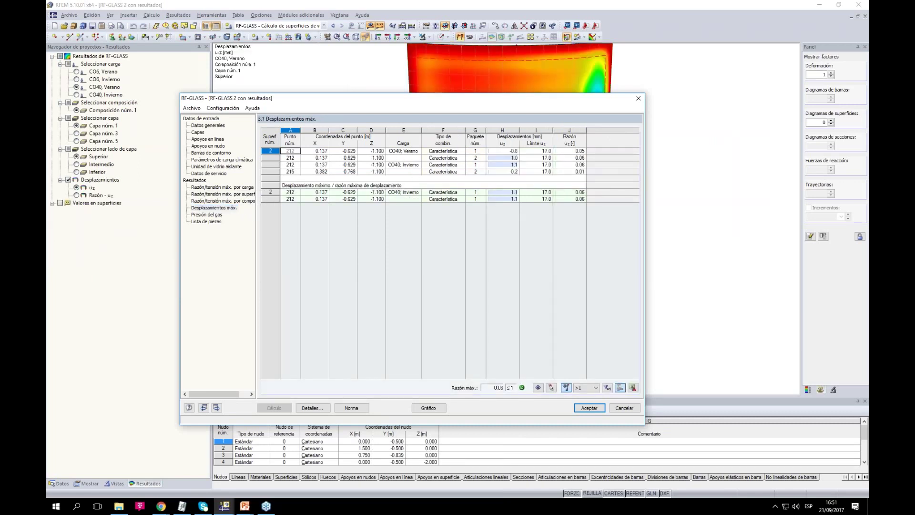
Display the CO40, Verano displacements graphically on the glass model and set the deformation factor to 1000
{"action": "left_click", "coordinate": [428, 408]}
{"action": "scroll", "coordinate": [662, 180], "scroll_direction": "down", "scroll_amount": 2}
{"action": "middle_click_drag", "start_coordinate": [662, 179], "coordinate": [324, 222], "text": "ctrl"}
{"action": "left_click", "coordinate": [831, 72]}
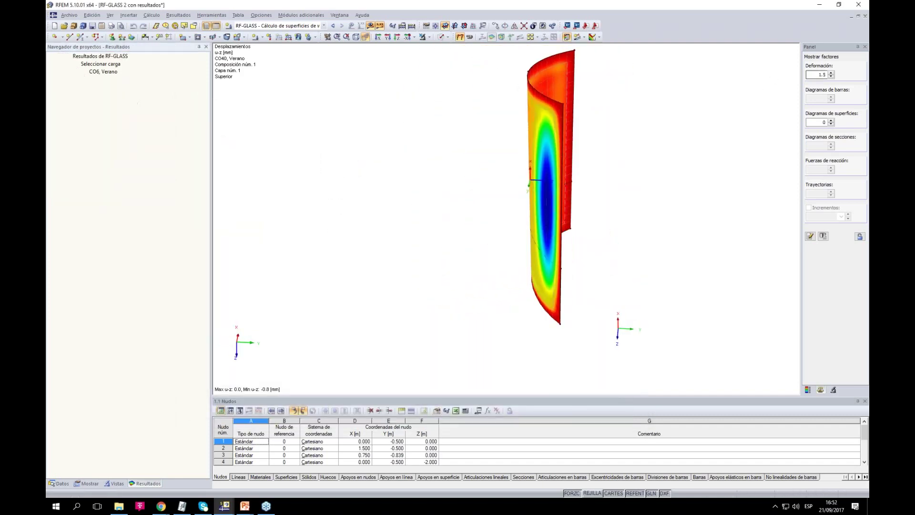
{"action": "left_click", "coordinate": [830, 73]}
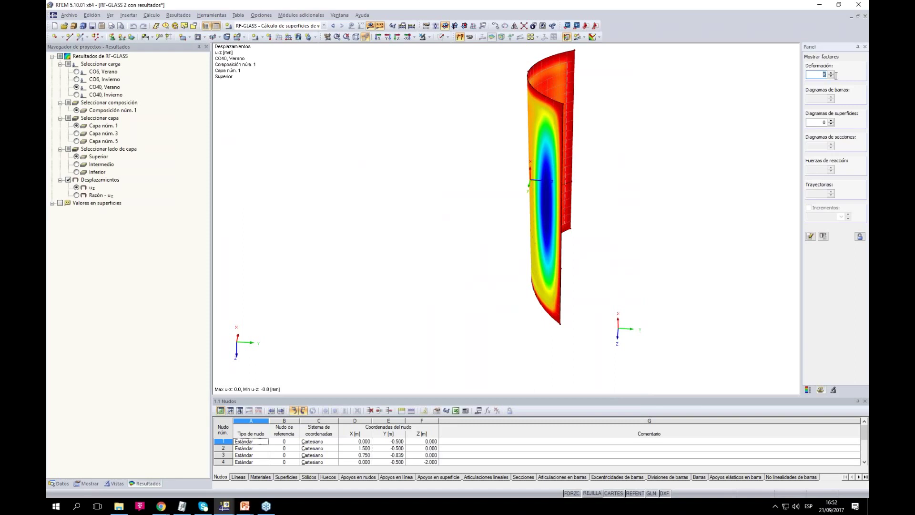
{"action": "key", "text": "Return"}
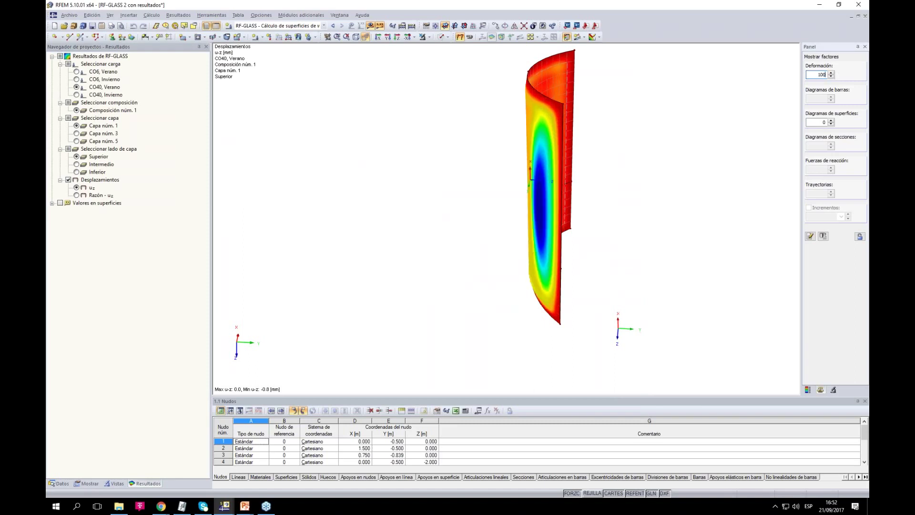
{"action": "key", "text": "Return"}
{"action": "middle_click_drag", "start_coordinate": [633, 173], "coordinate": [572, 201], "text": "ctrl"}
{"action": "scroll", "coordinate": [344, 173], "scroll_direction": "down", "scroll_amount": 2}
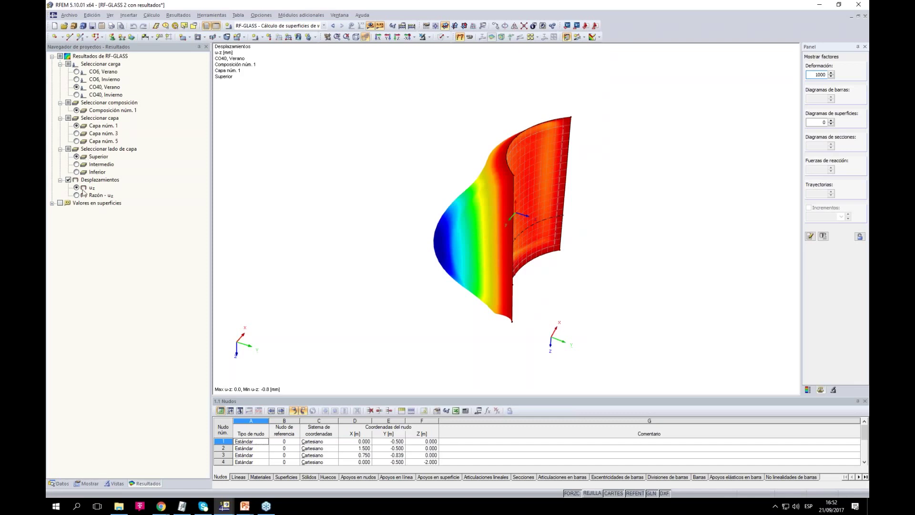
Show the uz displacement colour scale and inspect the deformed glass from several angles
{"action": "middle_click_drag", "start_coordinate": [607, 294], "coordinate": [664, 293], "text": "ctrl"}
{"action": "left_click", "coordinate": [807, 389]}
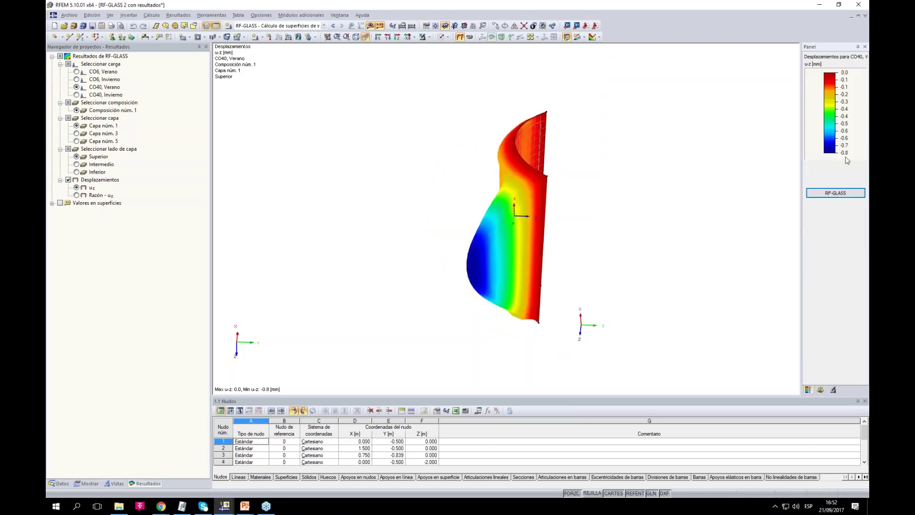
{"action": "middle_click_drag", "start_coordinate": [643, 229], "coordinate": [476, 122], "text": "ctrl"}
{"action": "scroll", "coordinate": [444, 121], "scroll_direction": "up", "scroll_amount": 3}
{"action": "middle_click_drag", "start_coordinate": [547, 88], "coordinate": [391, 310], "text": "ctrl"}
{"action": "middle_click_drag", "start_coordinate": [472, 230], "coordinate": [486, 208], "text": "ctrl"}
Enable line support reactions in the RF-GLASS details and display the resulting reactions graphically on the model
{"action": "left_click", "coordinate": [826, 197]}
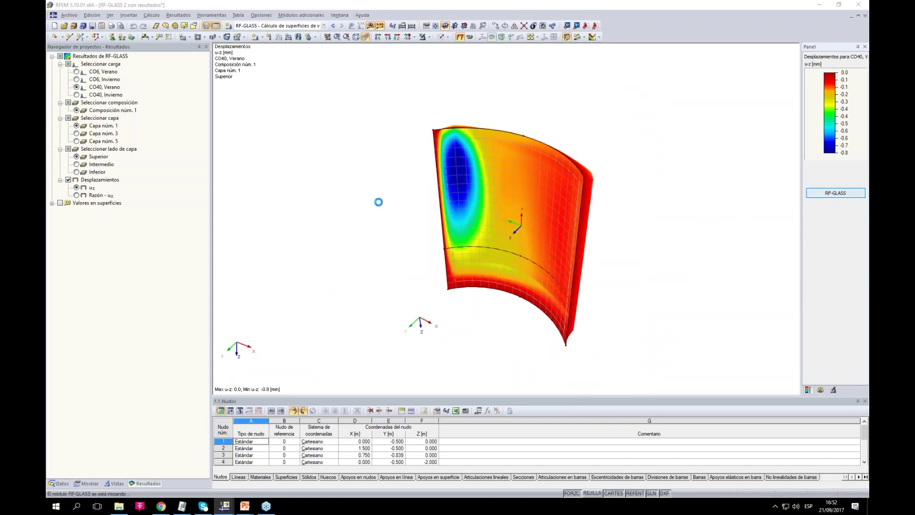
{"action": "left_click", "coordinate": [370, 399]}
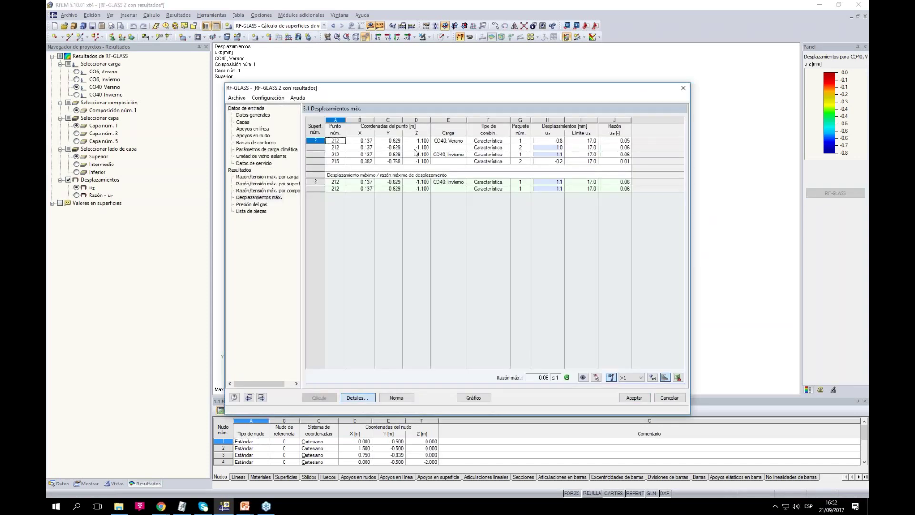
{"action": "left_click", "coordinate": [302, 176]}
{"action": "left_click", "coordinate": [571, 388]}
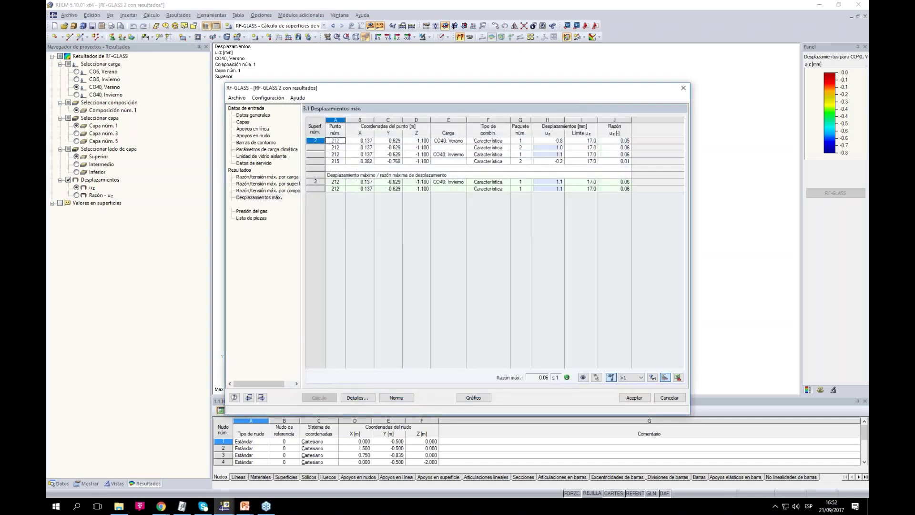
{"action": "left_click", "coordinate": [270, 197]}
{"action": "left_click_drag", "start_coordinate": [594, 91], "coordinate": [335, 158]}
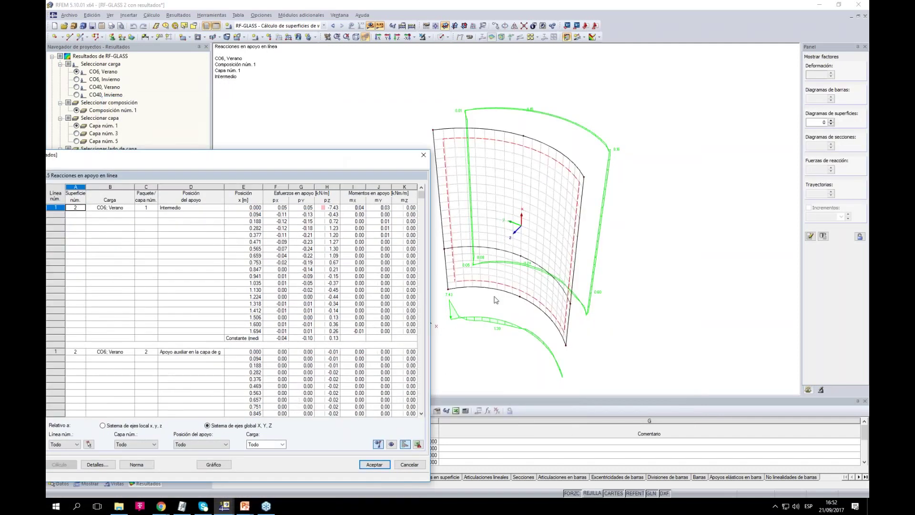
{"action": "left_click_drag", "start_coordinate": [322, 155], "coordinate": [355, 145]}
{"action": "left_click", "coordinate": [246, 454]}
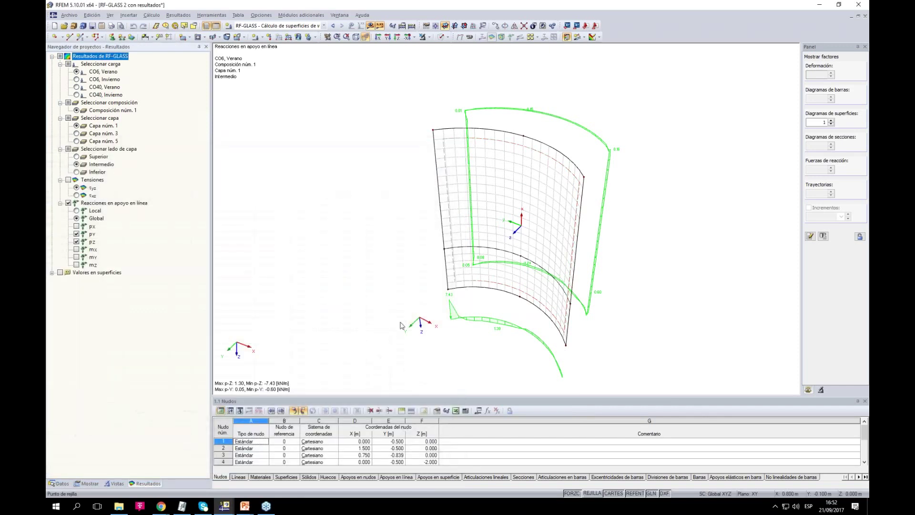
Switch the line support reactions to the local system and show only the p-y component
{"action": "scroll", "coordinate": [469, 319], "scroll_direction": "up", "scroll_amount": 3}
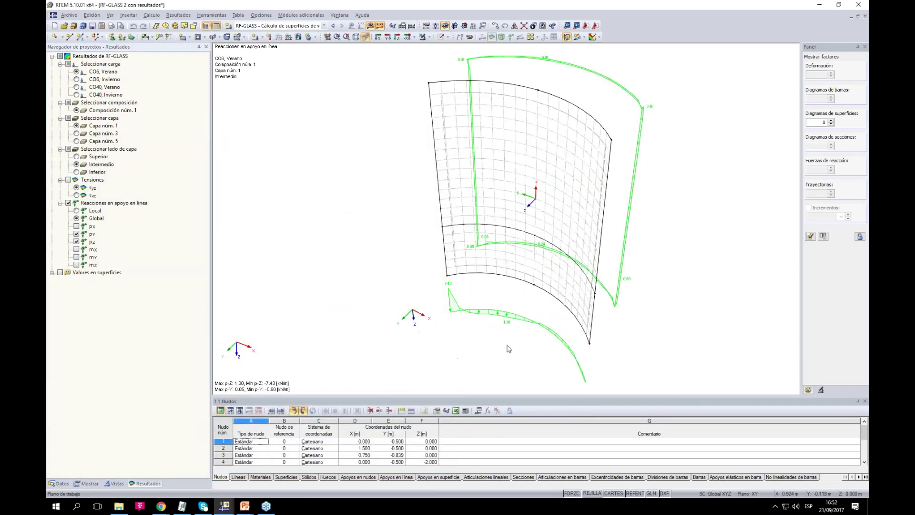
{"action": "left_click", "coordinate": [77, 210]}
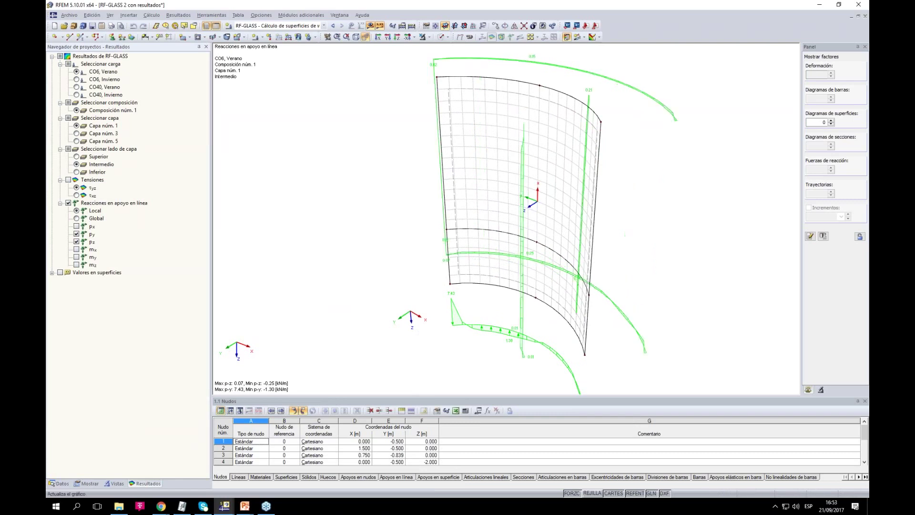
{"action": "middle_click_drag", "start_coordinate": [482, 328], "coordinate": [291, 227], "text": "ctrl"}
{"action": "left_click", "coordinate": [76, 242]}
{"action": "middle_click_drag", "start_coordinate": [509, 296], "coordinate": [532, 310], "text": "ctrl"}
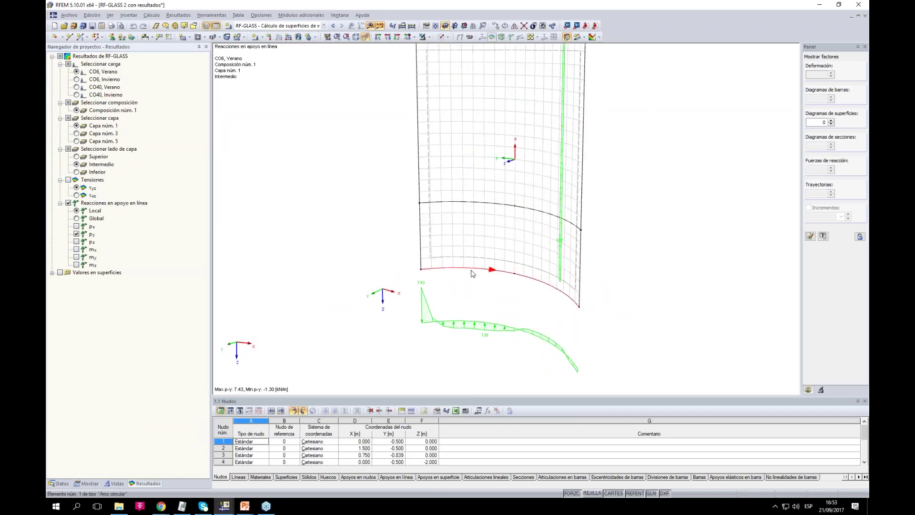
Display the x,y,z axis systems of the lines on the model and return to the reaction results
{"action": "left_click", "coordinate": [89, 484]}
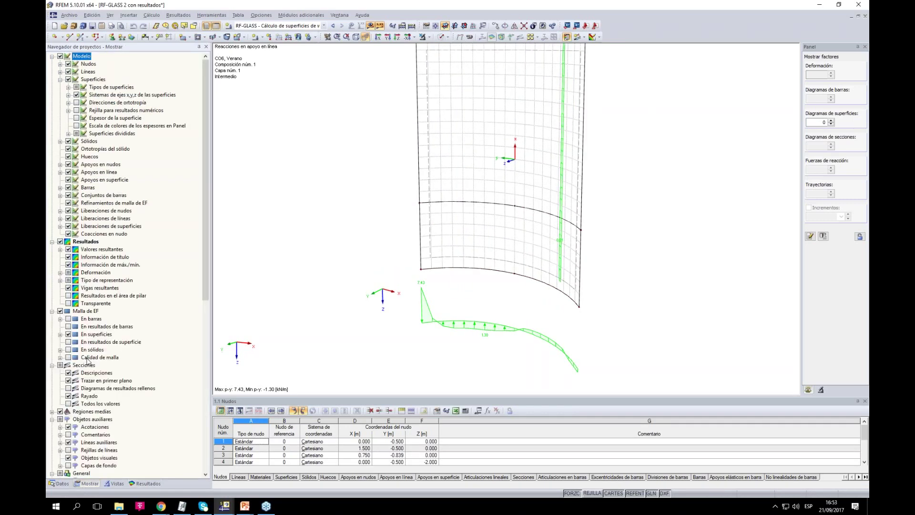
{"action": "left_click", "coordinate": [77, 79]}
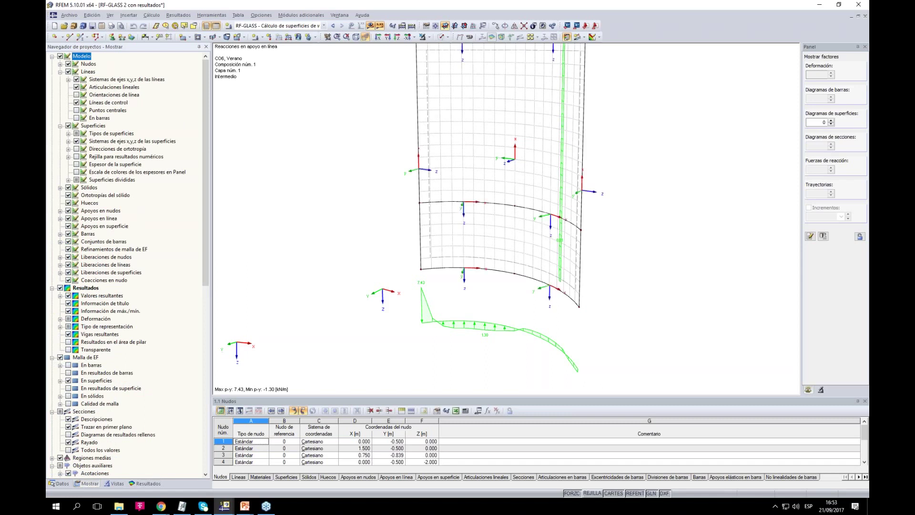
{"action": "left_click", "coordinate": [147, 482]}
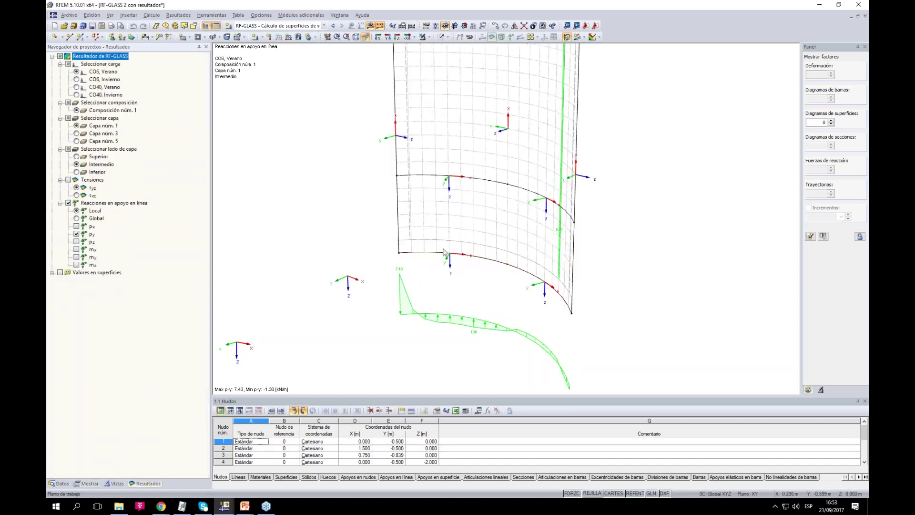
Show only the local p-z reaction and isolate the lower curved support line with visibility by selected objects
{"action": "left_click", "coordinate": [77, 241]}
{"action": "left_click", "coordinate": [77, 234]}
{"action": "scroll", "coordinate": [507, 302], "scroll_direction": "down", "scroll_amount": 1}
{"action": "middle_click_drag", "start_coordinate": [507, 301], "coordinate": [408, 249], "text": "ctrl"}
{"action": "left_click_drag", "start_coordinate": [408, 249], "coordinate": [576, 340]}
{"action": "left_click", "coordinate": [423, 37]}
{"action": "left_click", "coordinate": [429, 53]}
{"action": "middle_click_drag", "start_coordinate": [501, 292], "coordinate": [464, 298], "text": "ctrl"}
{"action": "scroll", "coordinate": [469, 246], "scroll_direction": "up", "scroll_amount": 1}
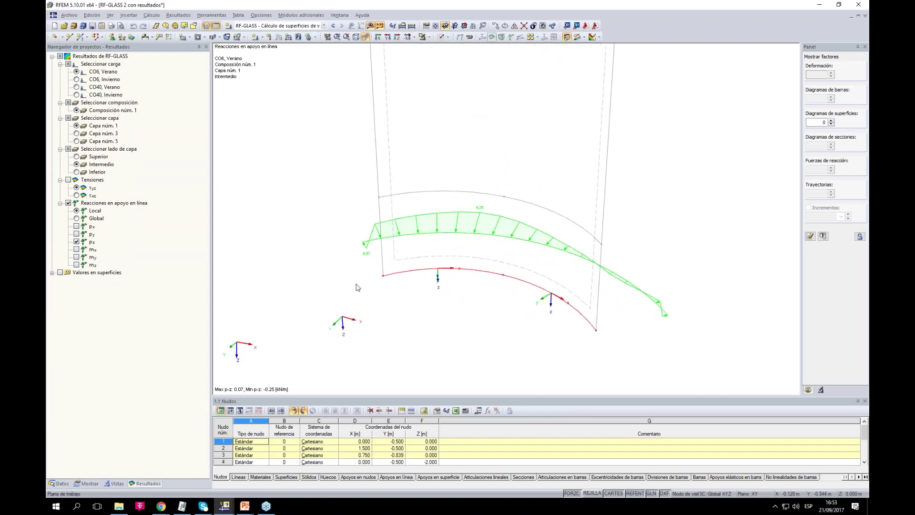
Check the local p-x reaction along the lower curved line, leaving every reaction component hidden
{"action": "middle_click_drag", "start_coordinate": [358, 287], "coordinate": [326, 288], "text": "ctrl"}
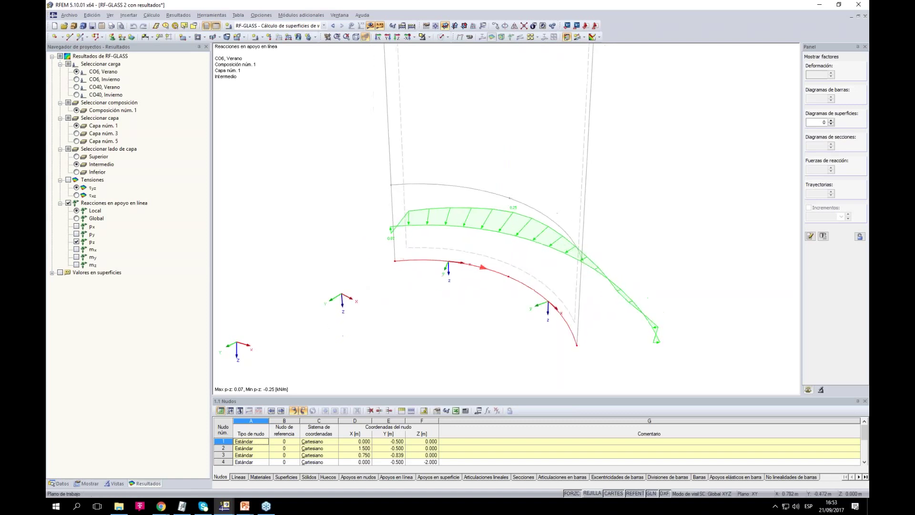
{"action": "left_click", "coordinate": [77, 226]}
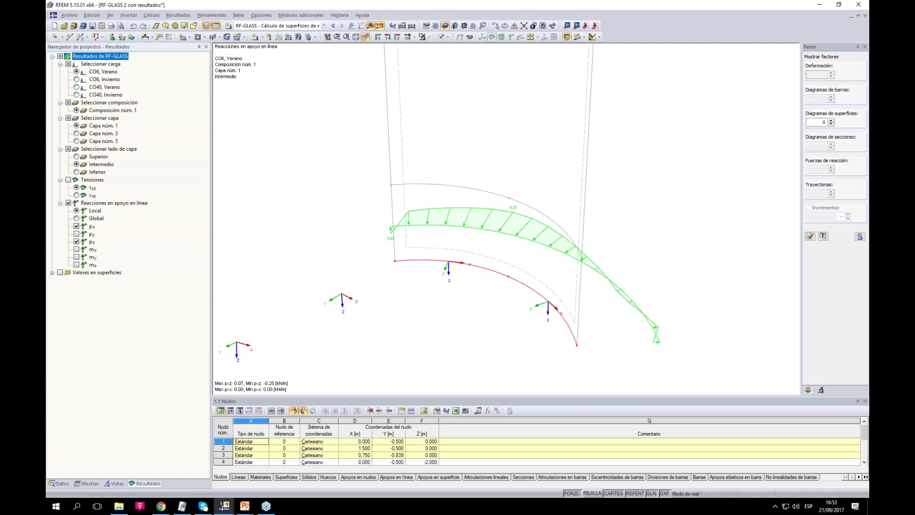
{"action": "left_click", "coordinate": [76, 242]}
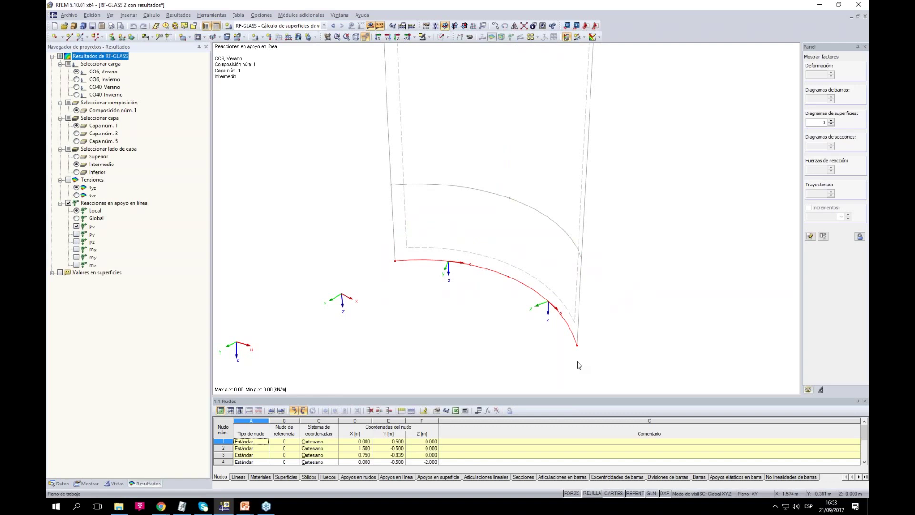
{"action": "left_click", "coordinate": [76, 226]}
Bring back the whole glass model with the previous visibility and switch the results to CO6, Invierno
{"action": "left_click", "coordinate": [324, 38]}
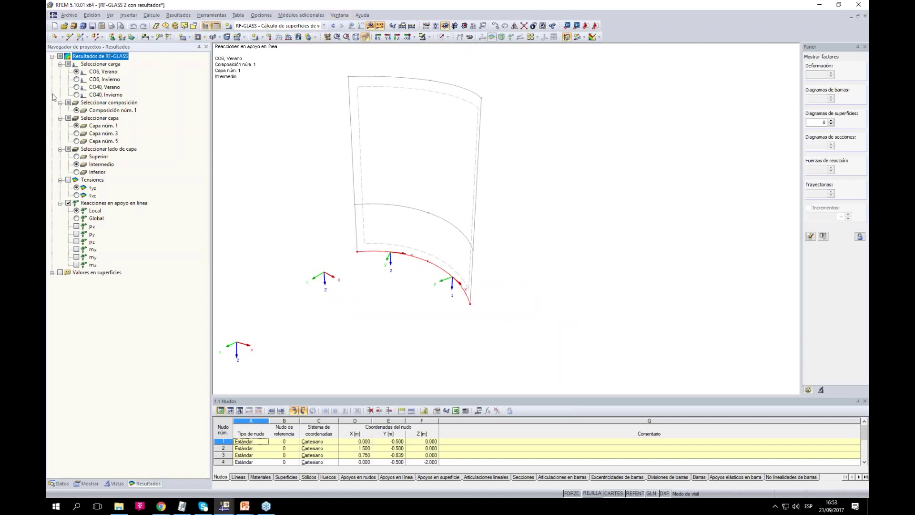
{"action": "left_click", "coordinate": [428, 37]}
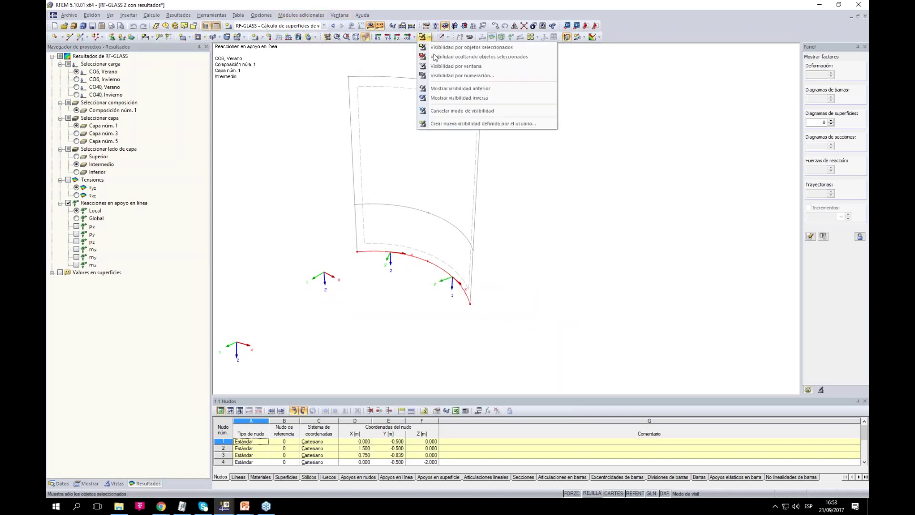
{"action": "left_click", "coordinate": [445, 89]}
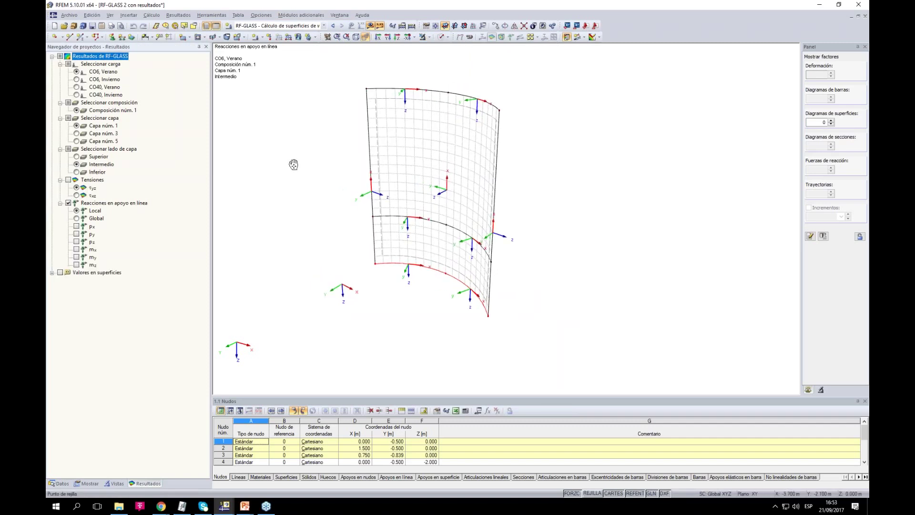
{"action": "left_click", "coordinate": [77, 80]}
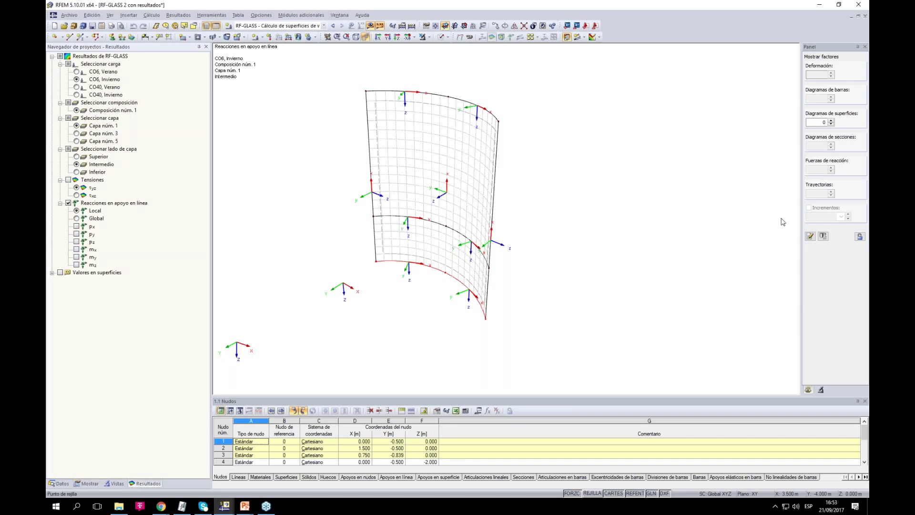
Hide the axis systems of the lines and browse the load and add-on module entries in the project data
{"action": "left_click", "coordinate": [90, 483]}
{"action": "left_click", "coordinate": [76, 80]}
{"action": "left_click", "coordinate": [63, 484]}
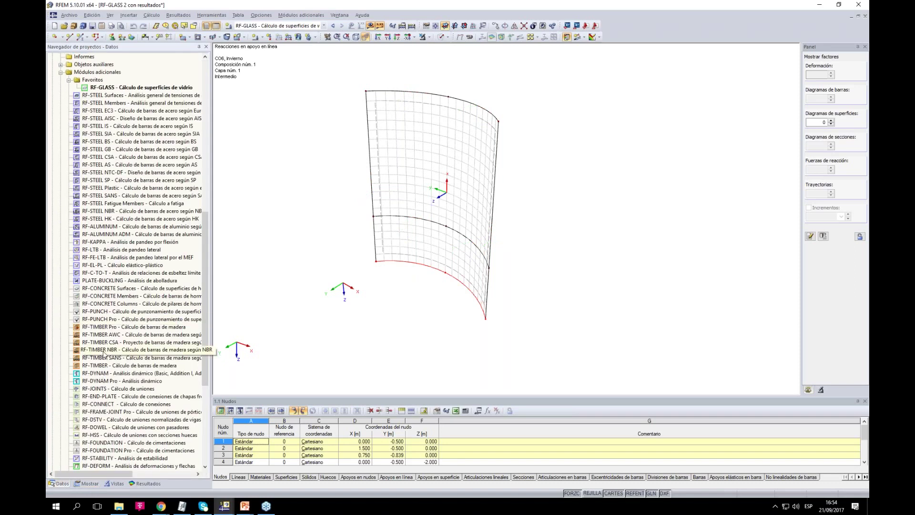
{"action": "scroll", "coordinate": [116, 374], "scroll_direction": "down", "scroll_amount": 3}
{"action": "scroll", "coordinate": [119, 384], "scroll_direction": "up", "scroll_amount": 5}
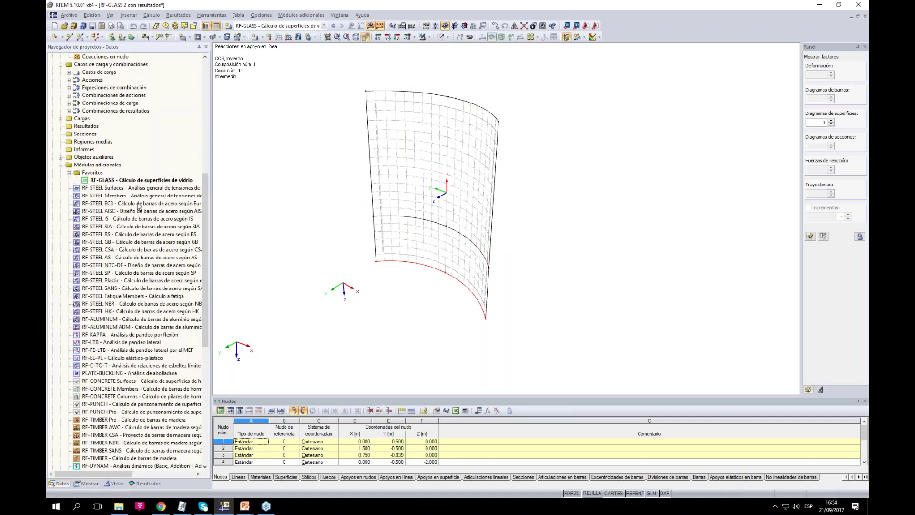
Open the RF-GLASS results in graphic view and compare the stresses of layer 1 for CO6 Invierno and CO6 Verano
{"action": "double_click", "coordinate": [138, 180]}
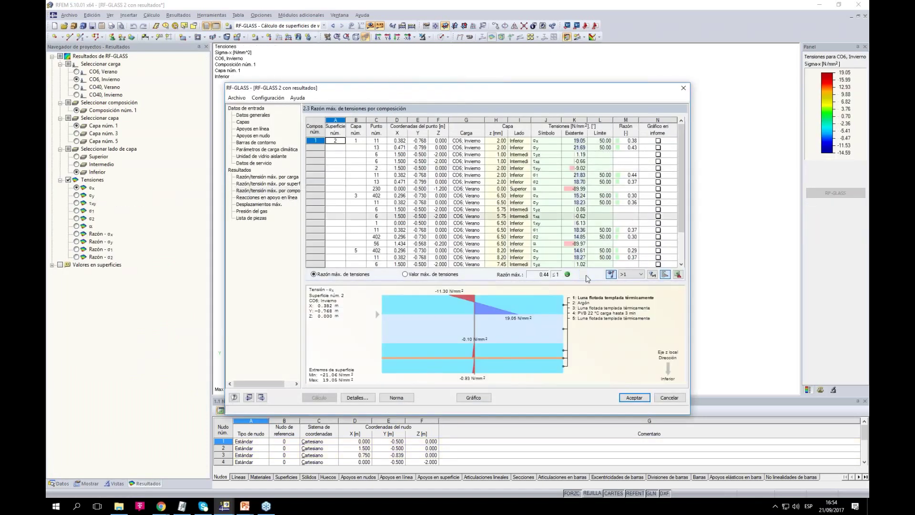
{"action": "left_click", "coordinate": [582, 274]}
{"action": "middle_click_drag", "start_coordinate": [319, 204], "coordinate": [349, 243]}
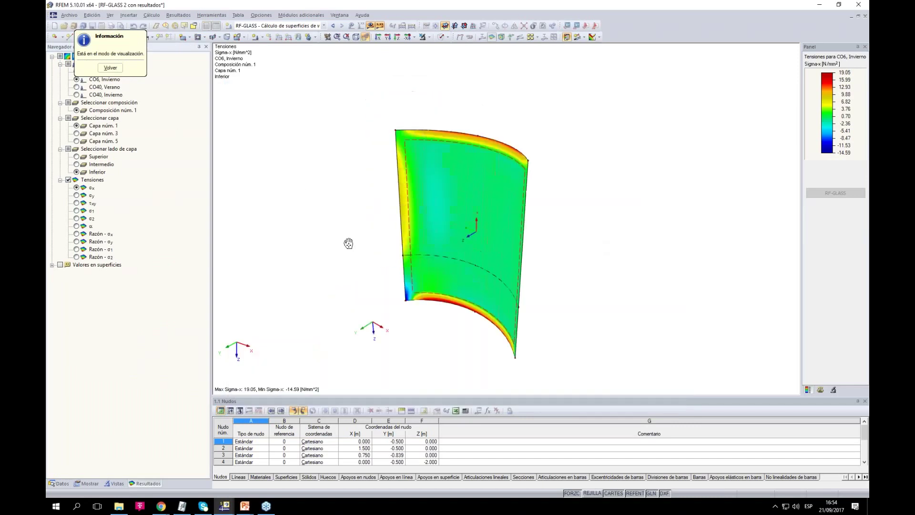
{"action": "left_click_drag", "start_coordinate": [109, 42], "coordinate": [163, 23]}
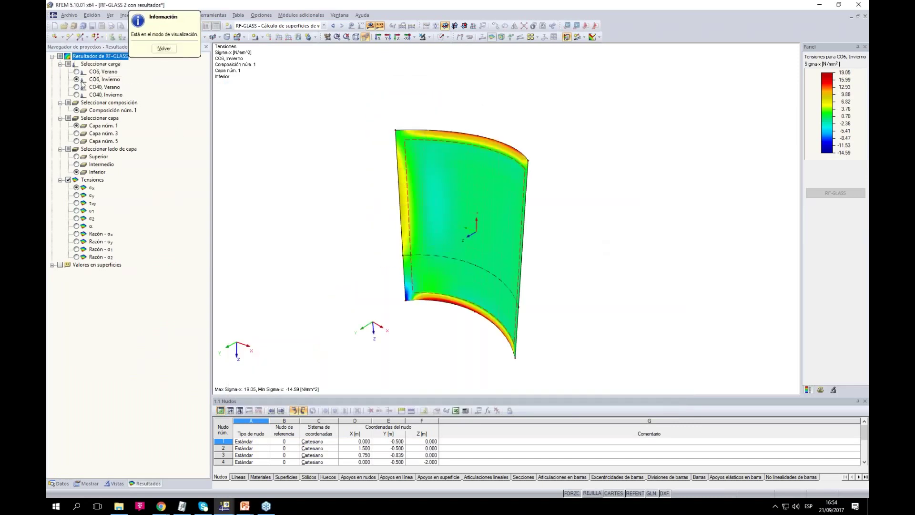
{"action": "middle_click_drag", "start_coordinate": [415, 253], "coordinate": [378, 225]}
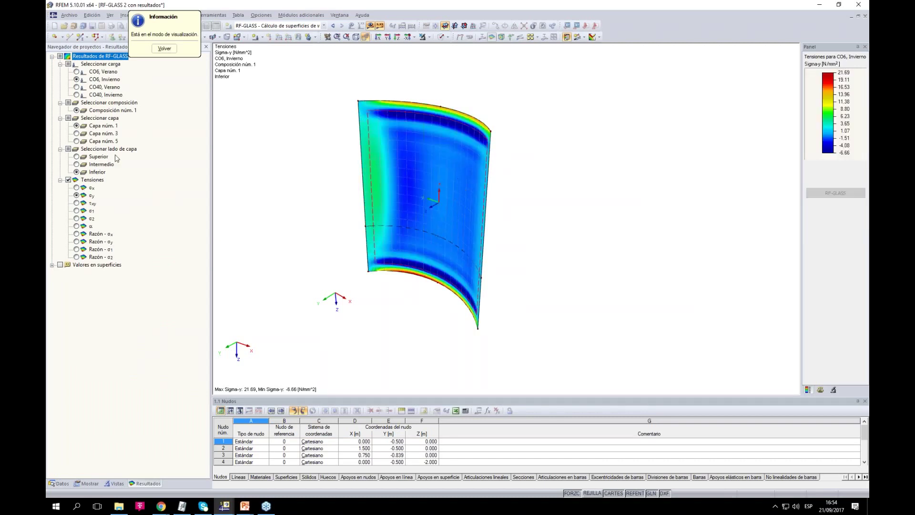
{"action": "left_click", "coordinate": [76, 71]}
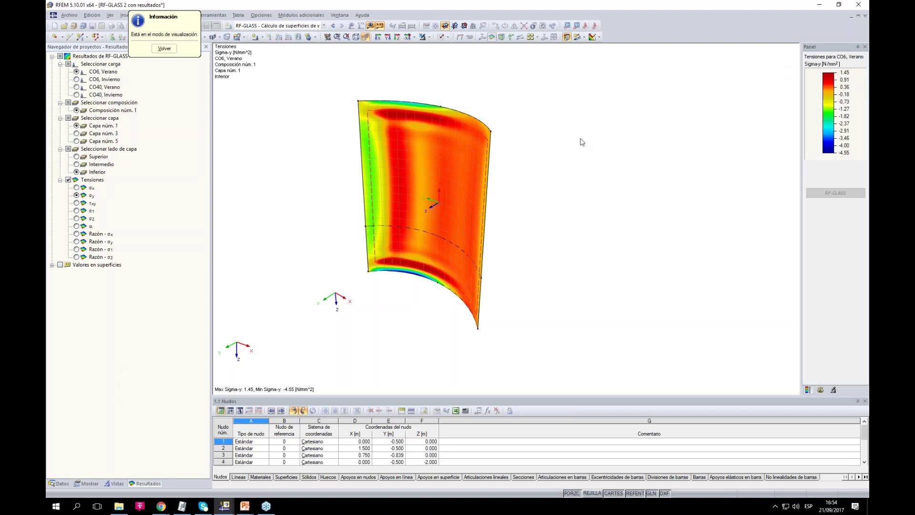
{"action": "left_click", "coordinate": [77, 80]}
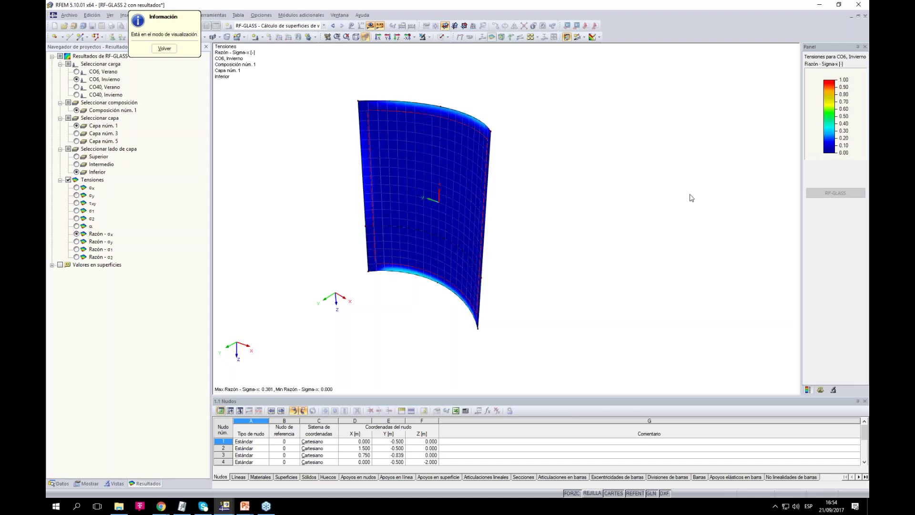
Rescale the σx stress ratio isobands to a maximum of 0.4 and refill the intermediate values
{"action": "double_click", "coordinate": [829, 133]}
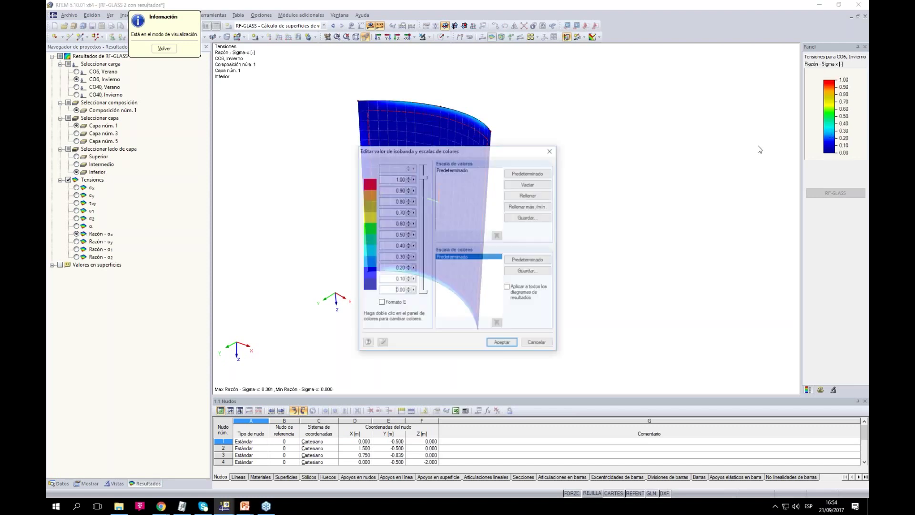
{"action": "type", "text": "0"}
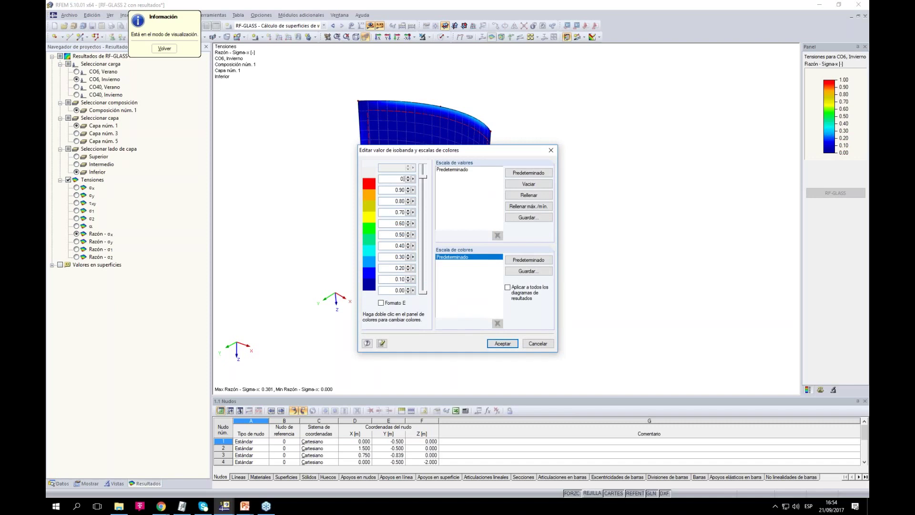
{"action": "type", "text": ".4"}
{"action": "left_click", "coordinate": [528, 194]}
{"action": "left_click", "coordinate": [502, 343]}
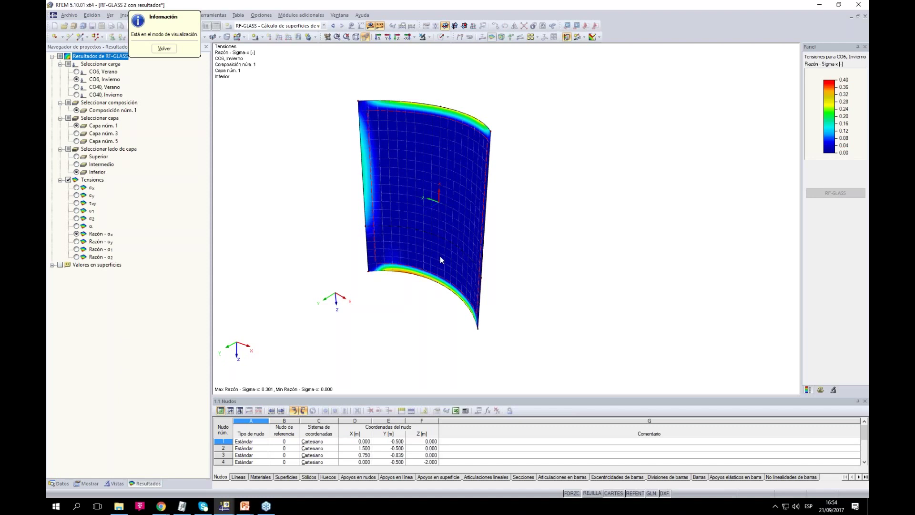
Return to the RF-GLASS data and open the calculation details of composition 1 from its layer definition
{"action": "left_click", "coordinate": [162, 48]}
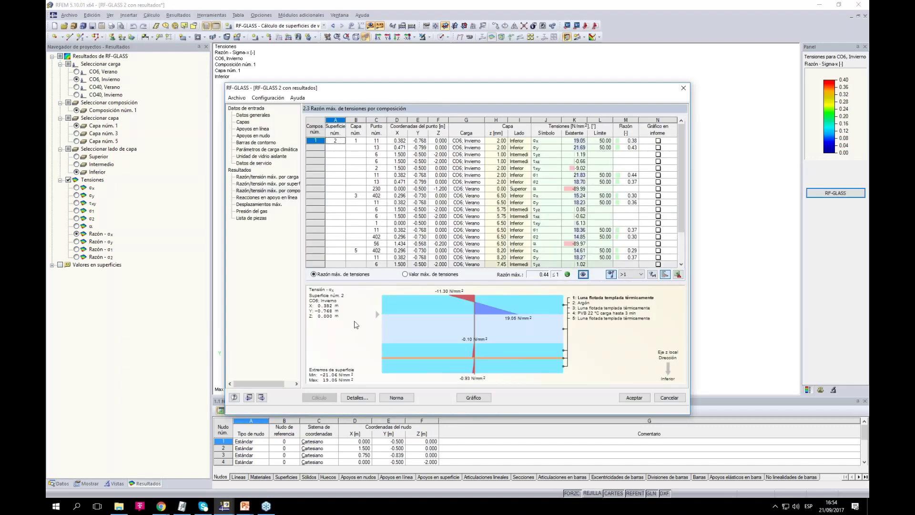
{"action": "left_click", "coordinate": [243, 122]}
{"action": "left_click", "coordinate": [467, 130]}
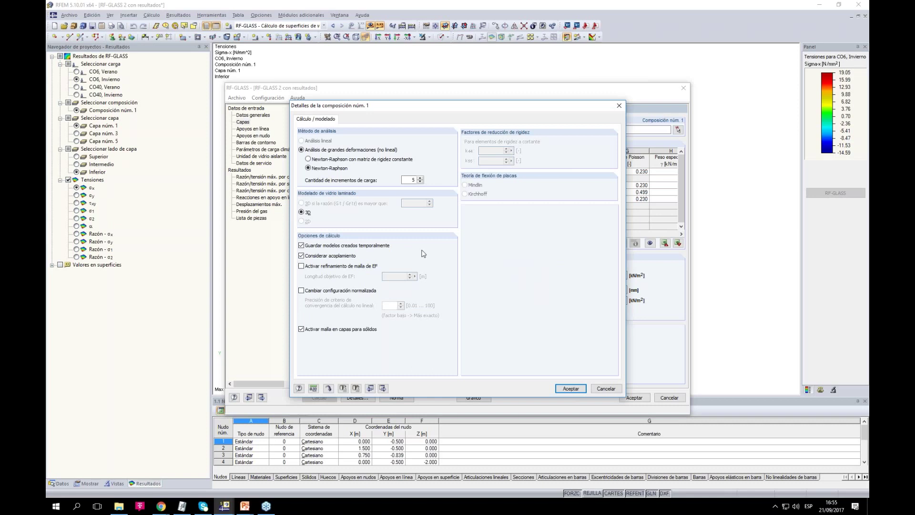
Switch to File Explorer and locate the saved temporary RF_GLAS_S_P_2 and RF_GLAS_W_P_2 models in the SEMINARIO folder
{"action": "left_click", "coordinate": [118, 506]}
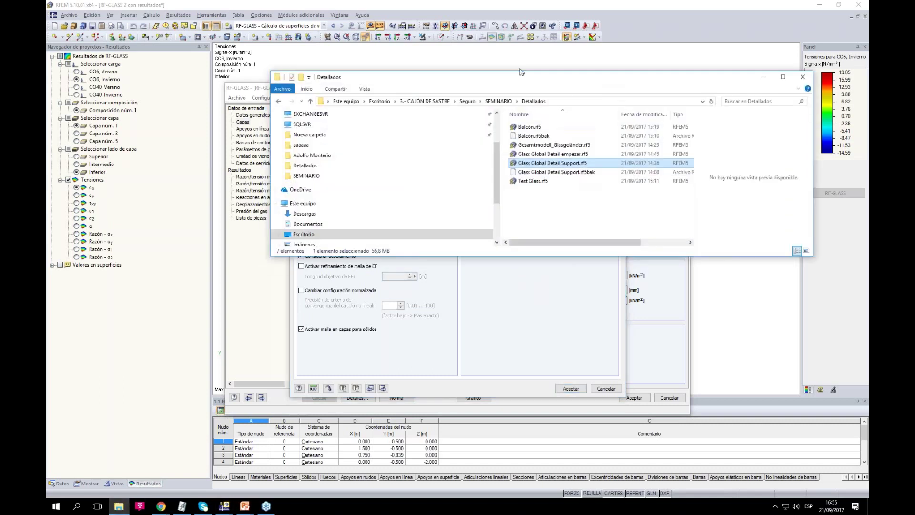
{"action": "left_click", "coordinate": [499, 101]}
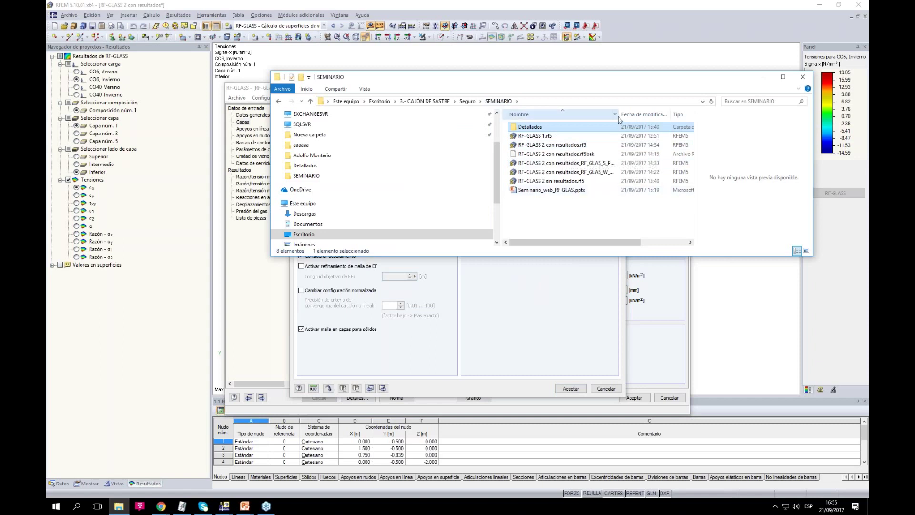
{"action": "left_click_drag", "start_coordinate": [619, 114], "coordinate": [665, 115]}
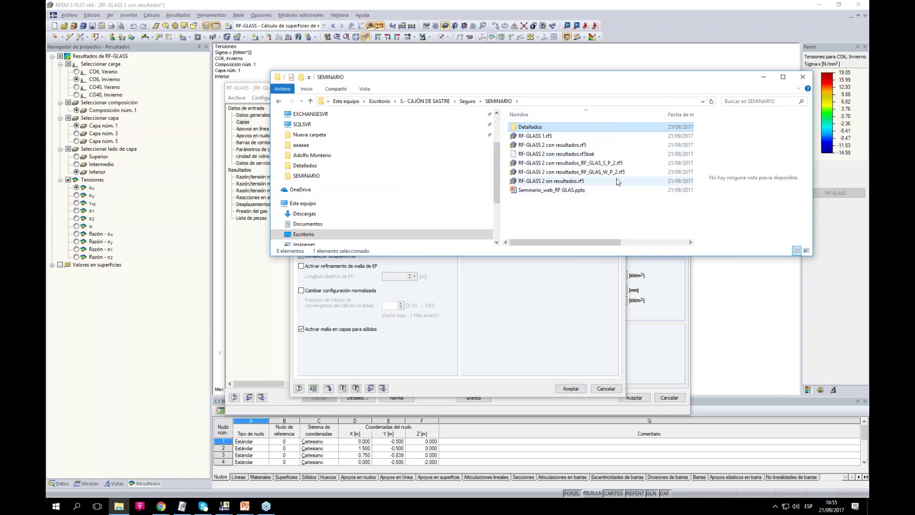
{"action": "left_click", "coordinate": [575, 165]}
{"action": "left_click", "coordinate": [573, 172]}
{"action": "left_click", "coordinate": [570, 164]}
{"action": "left_click", "coordinate": [568, 174]}
{"action": "left_click", "coordinate": [591, 163]}
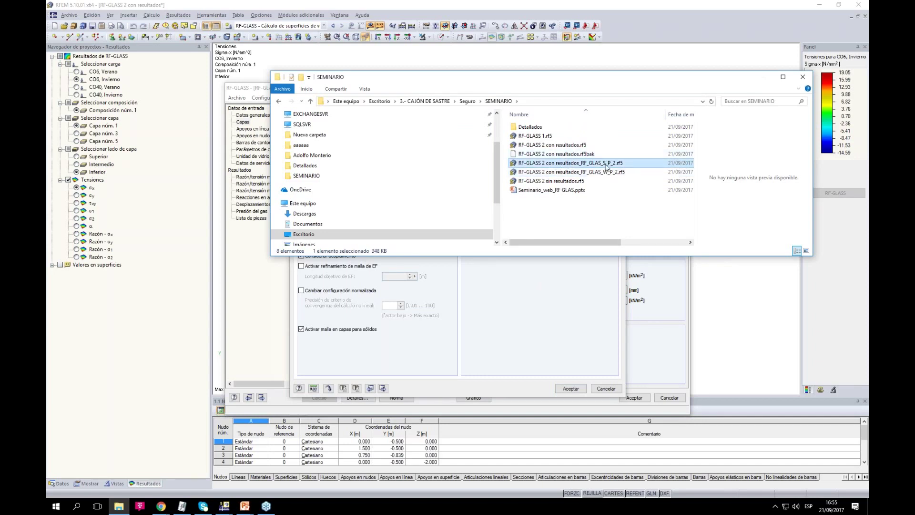
{"action": "left_click", "coordinate": [608, 173]}
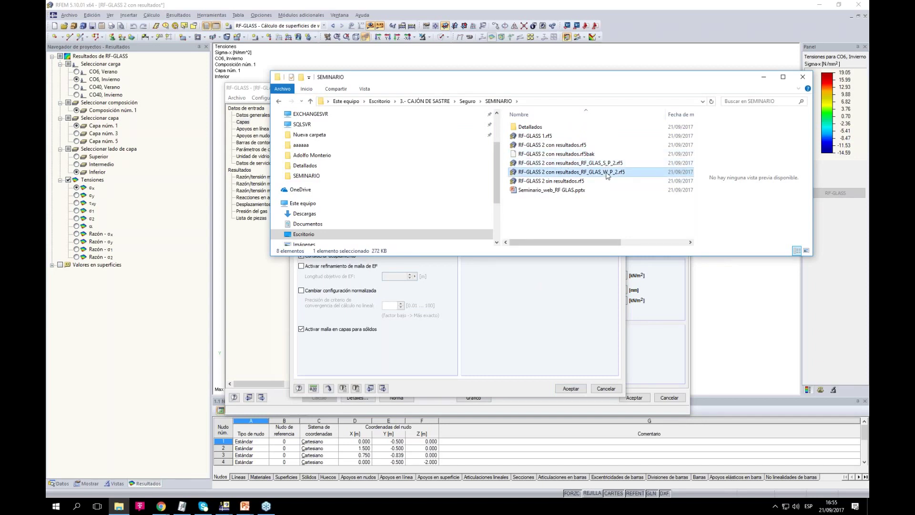
{"action": "left_click", "coordinate": [591, 163]}
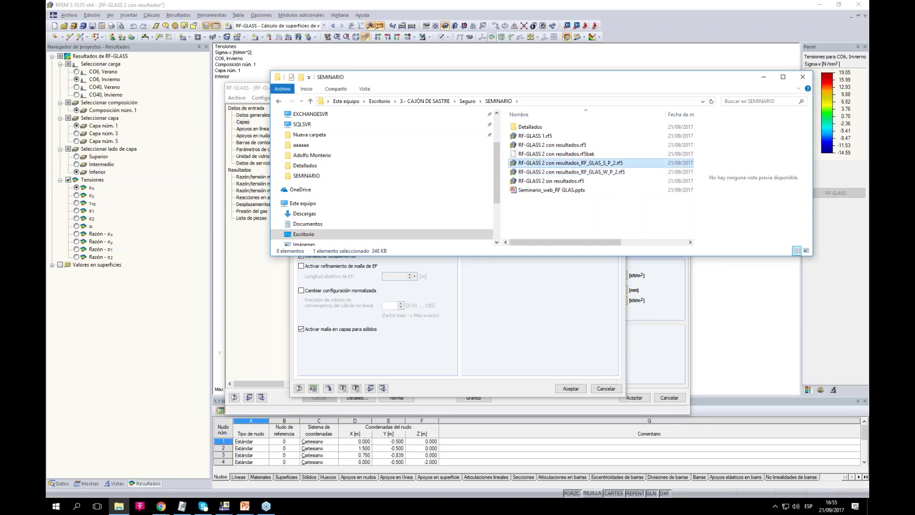
{"action": "left_click", "coordinate": [764, 77]}
Cancel the composition details and RF-GLASS, and switch to the open model RF-GLASS 2 con resultados_RF_GLAS_S_P_2
{"action": "left_click", "coordinate": [600, 388]}
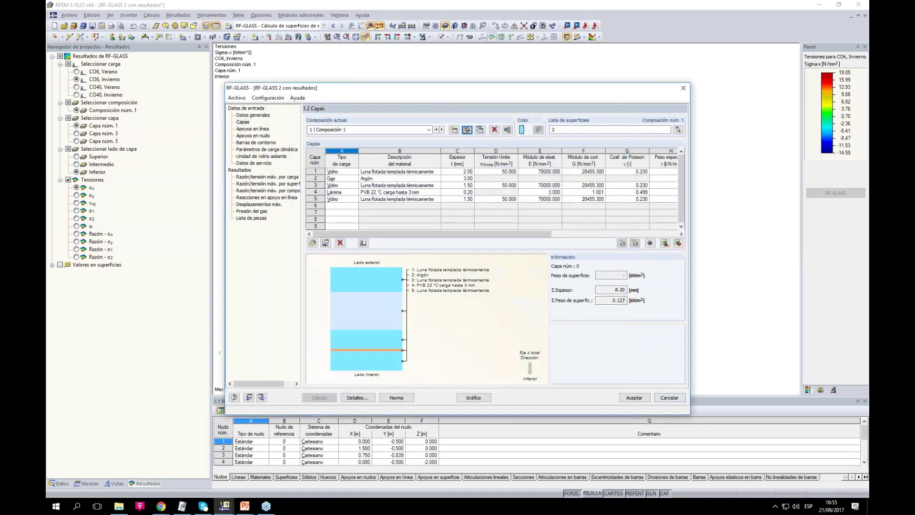
{"action": "left_click", "coordinate": [666, 398]}
{"action": "left_click", "coordinate": [339, 14]}
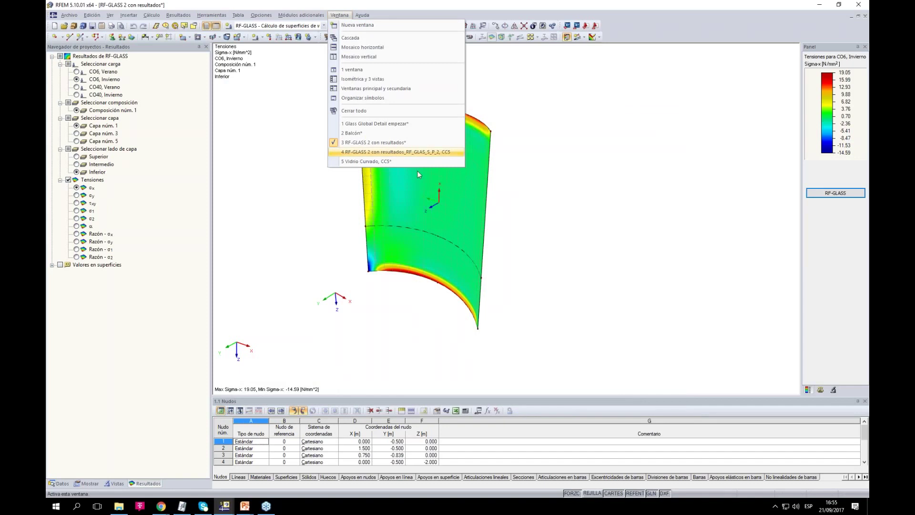
{"action": "left_click", "coordinate": [379, 162]}
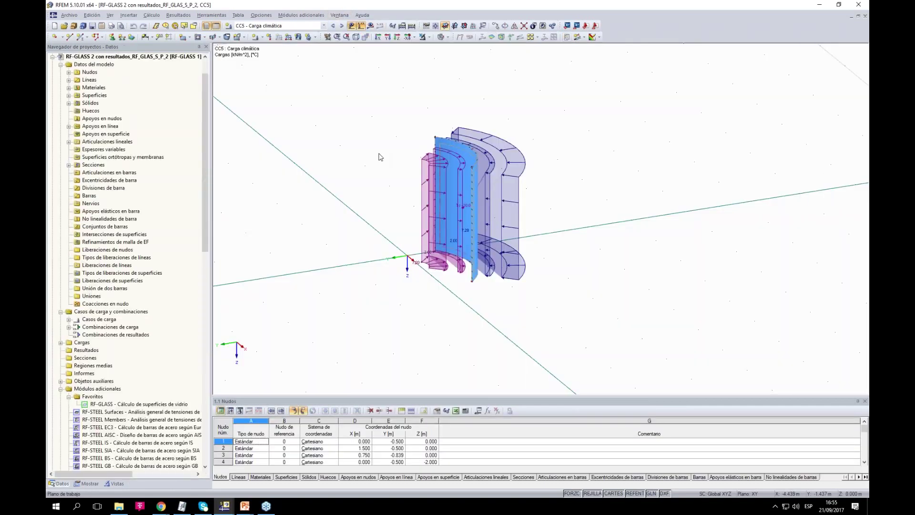
Hide the loads and show the temporary glass model as a wireframe, focusing on the upper corner of its straight edge
{"action": "left_click", "coordinate": [351, 25]}
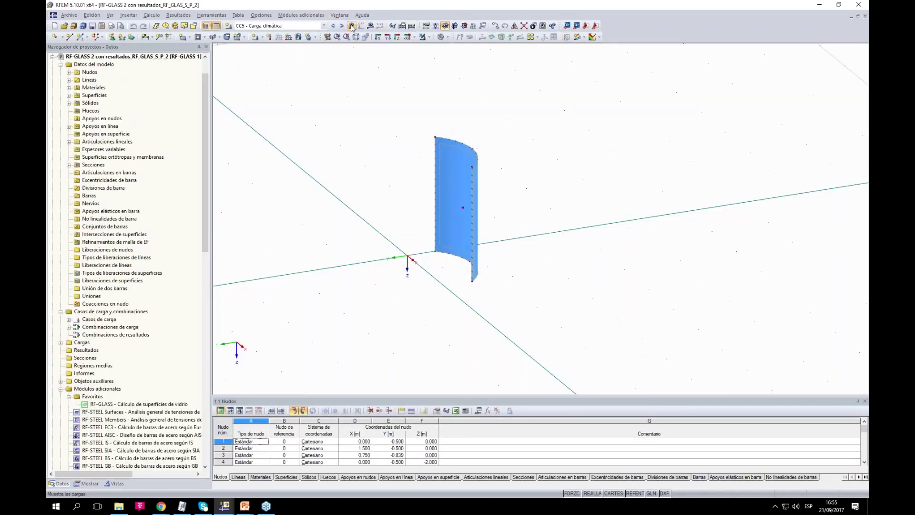
{"action": "left_click", "coordinate": [447, 40]}
{"action": "left_click", "coordinate": [477, 49]}
{"action": "scroll", "coordinate": [479, 161], "scroll_direction": "up", "scroll_amount": 5}
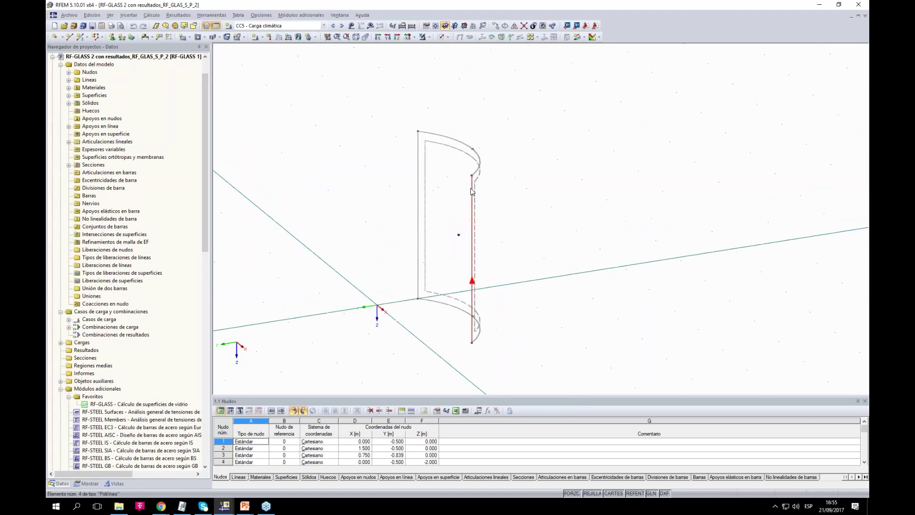
{"action": "scroll", "coordinate": [479, 162], "scroll_direction": "up", "scroll_amount": 2}
{"action": "middle_click_drag", "start_coordinate": [491, 172], "coordinate": [517, 222], "text": "ctrl"}
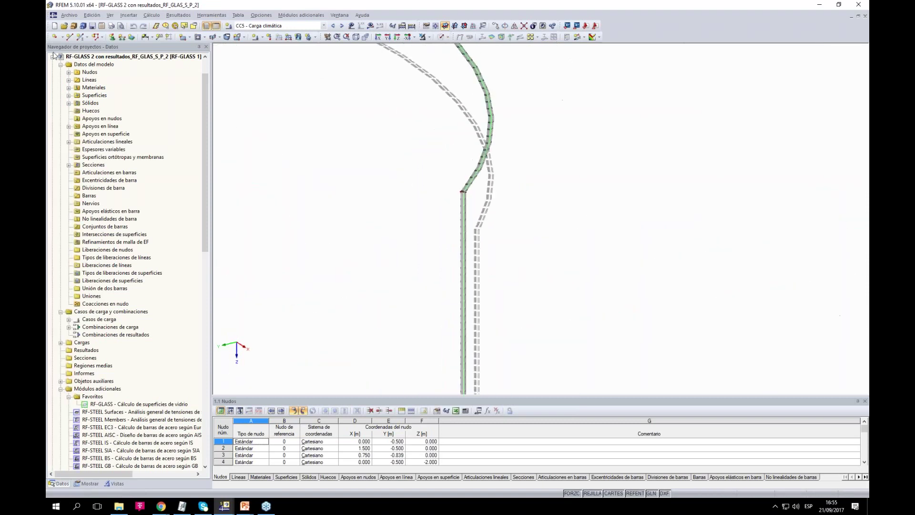
List the model's solids and render it as a transparent solid model to expose the layers at the corner
{"action": "left_click", "coordinate": [69, 103]}
{"action": "left_click", "coordinate": [447, 37]}
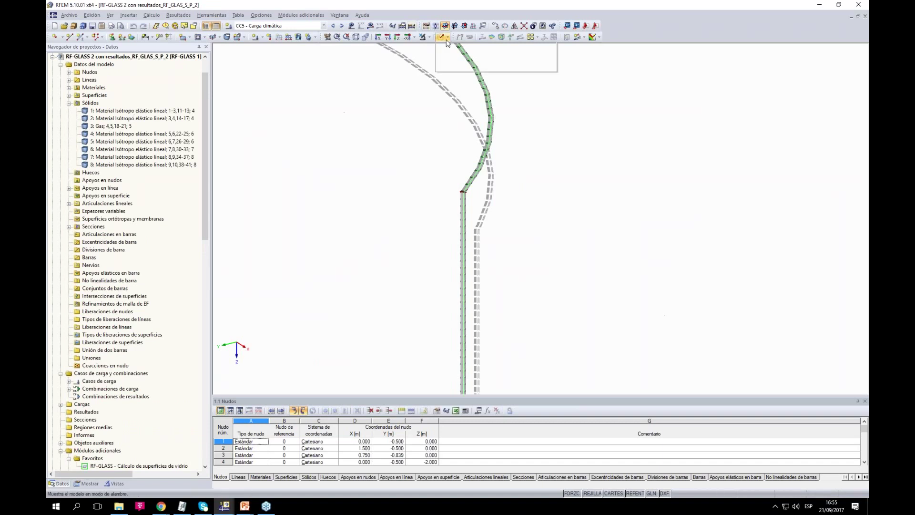
{"action": "left_click", "coordinate": [477, 56]}
{"action": "left_click", "coordinate": [447, 37]}
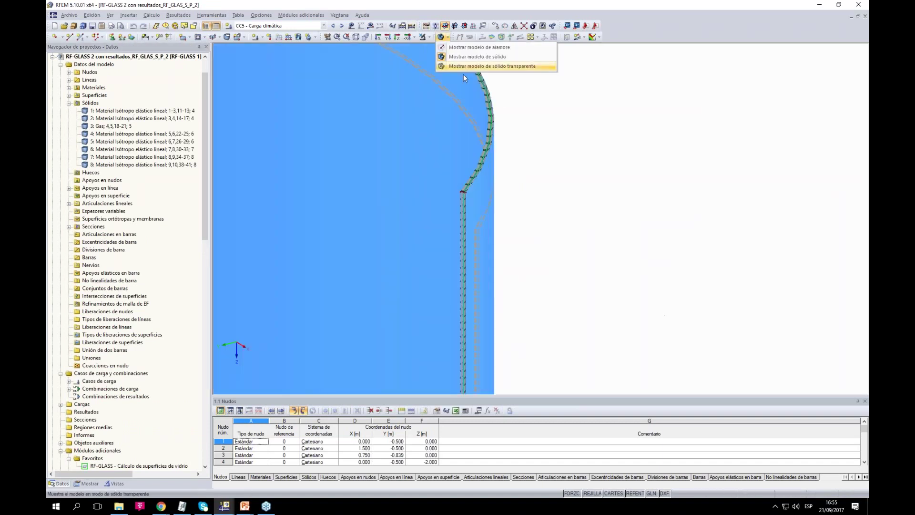
{"action": "left_click", "coordinate": [467, 67]}
{"action": "scroll", "coordinate": [498, 190], "scroll_direction": "up", "scroll_amount": 7}
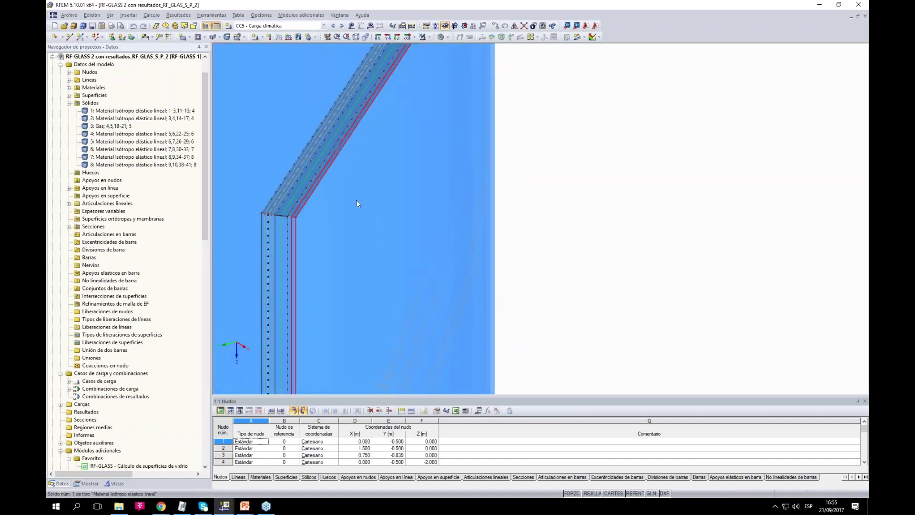
{"action": "scroll", "coordinate": [356, 198], "scroll_direction": "up", "scroll_amount": 4}
{"action": "scroll", "coordinate": [293, 160], "scroll_direction": "down", "scroll_amount": 5}
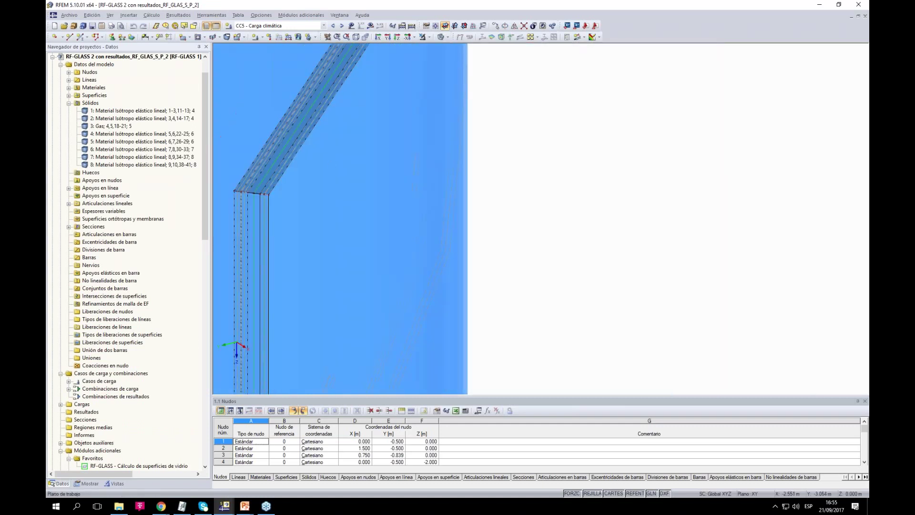
Highlight solids 1 to 5 one after another, including the gas solid, to locate them in the glass build-up
{"action": "left_click", "coordinate": [143, 111]}
{"action": "left_click", "coordinate": [144, 118]}
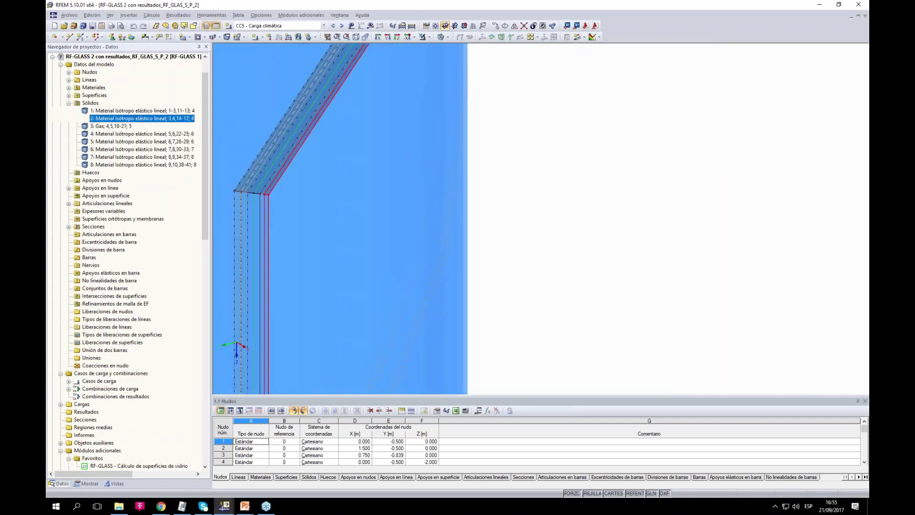
{"action": "left_click", "coordinate": [124, 126]}
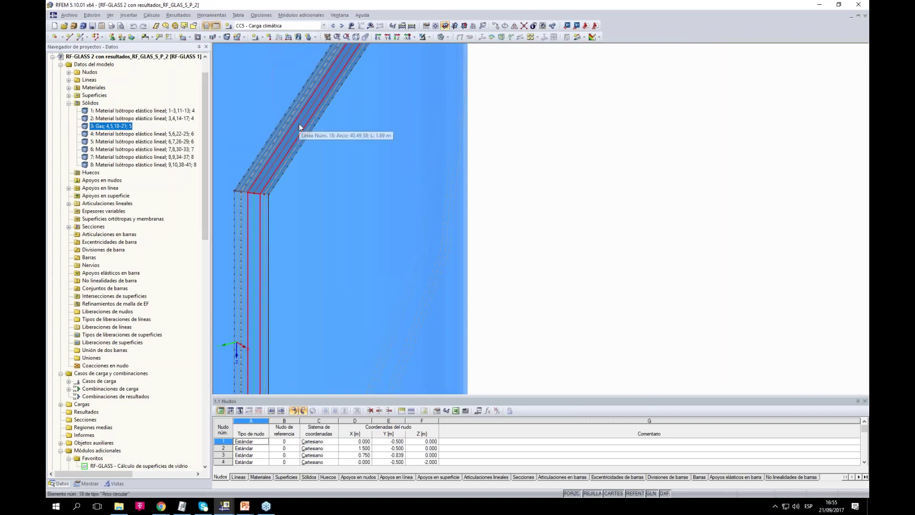
{"action": "left_click", "coordinate": [157, 135]}
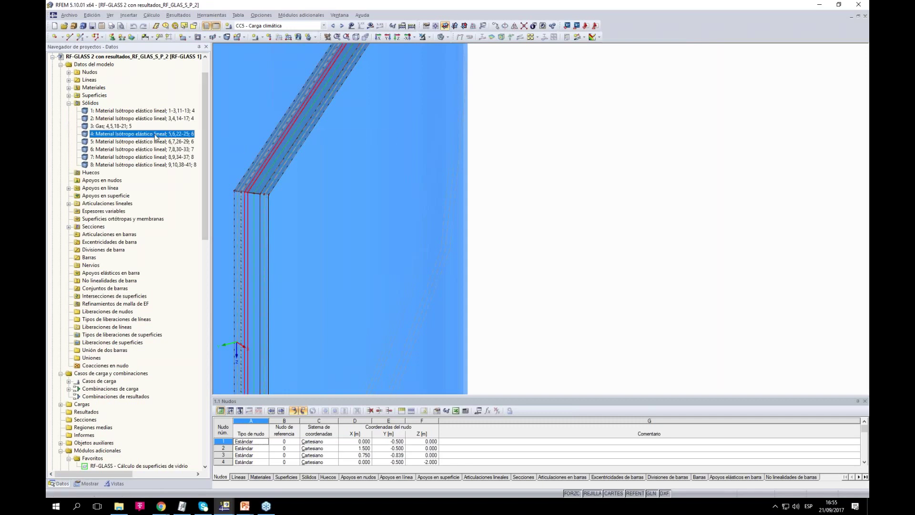
{"action": "left_click", "coordinate": [155, 141]}
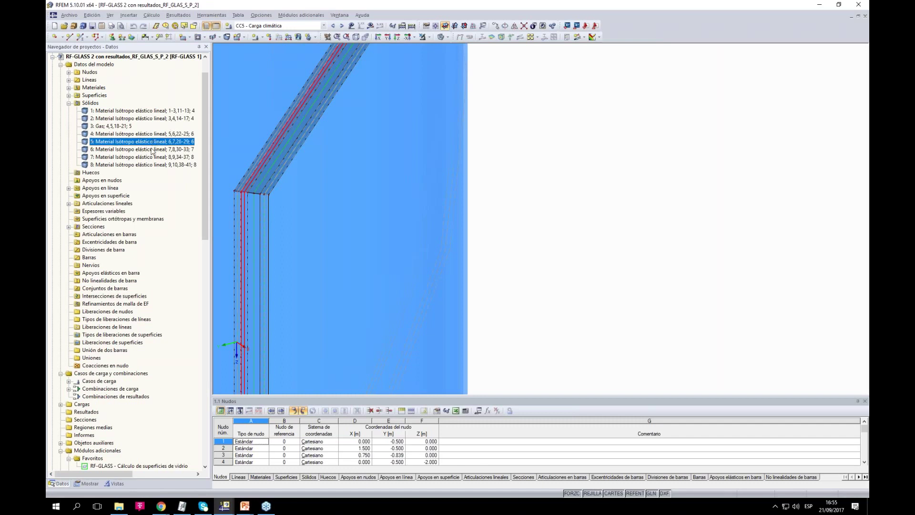
Check the material and comment of solid 6, highlight solids 7 and 8, and clear the selection
{"action": "left_click", "coordinate": [153, 150]}
{"action": "double_click", "coordinate": [152, 150]}
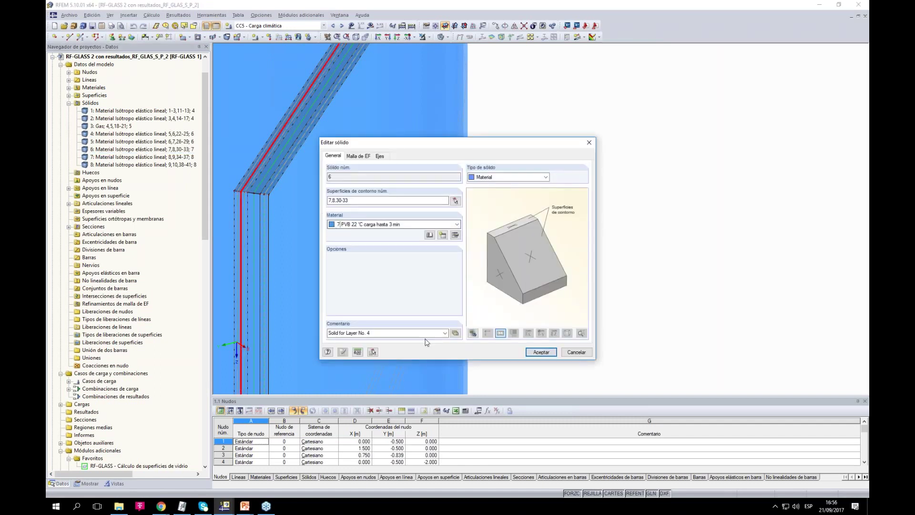
{"action": "left_click", "coordinate": [582, 352]}
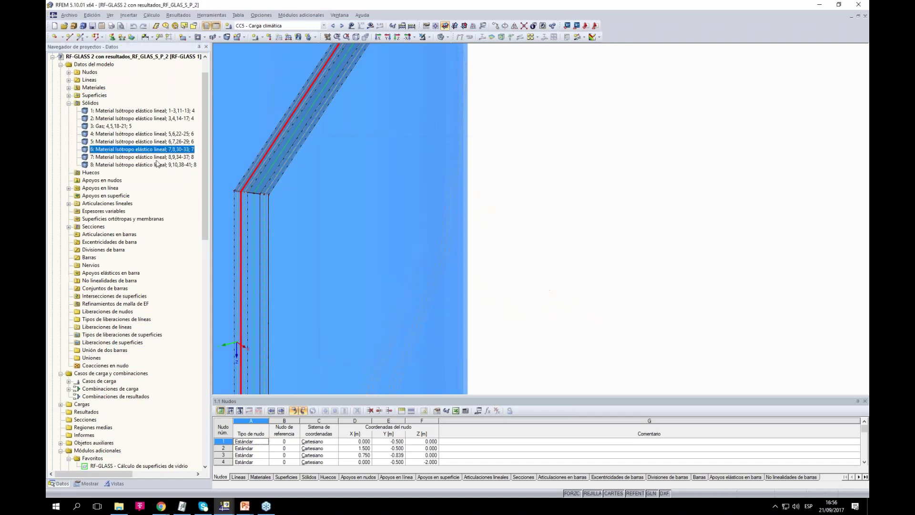
{"action": "left_click", "coordinate": [142, 158]}
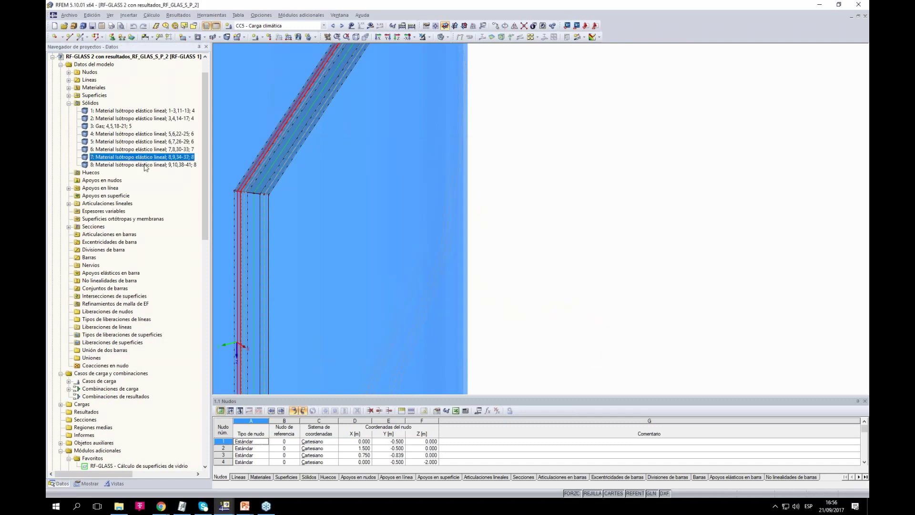
{"action": "left_click", "coordinate": [145, 164]}
{"action": "scroll", "coordinate": [611, 214], "scroll_direction": "down", "scroll_amount": 2}
{"action": "left_click", "coordinate": [611, 214]}
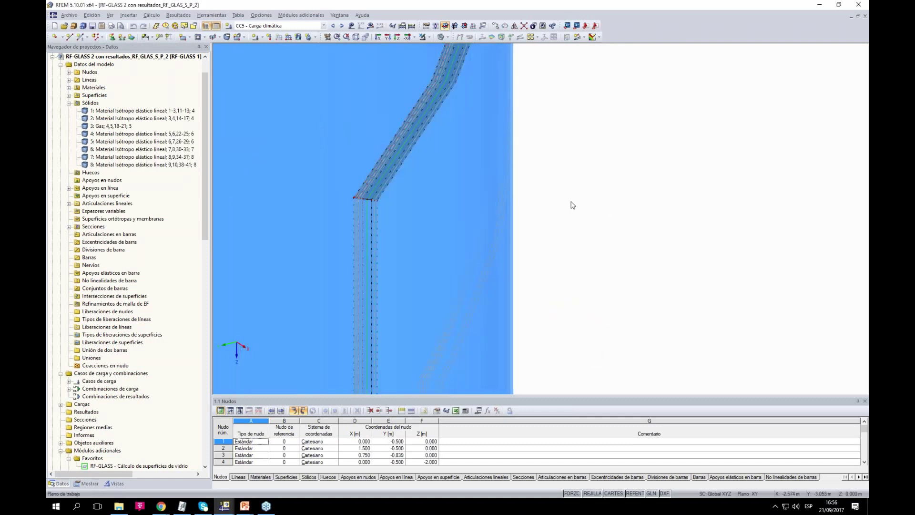
Show the loads of load case CC5 - Carga climática on the curved glass solid model
{"action": "scroll", "coordinate": [588, 204], "scroll_direction": "down", "scroll_amount": 4}
{"action": "middle_click_drag", "start_coordinate": [613, 265], "coordinate": [572, 217], "text": "ctrl"}
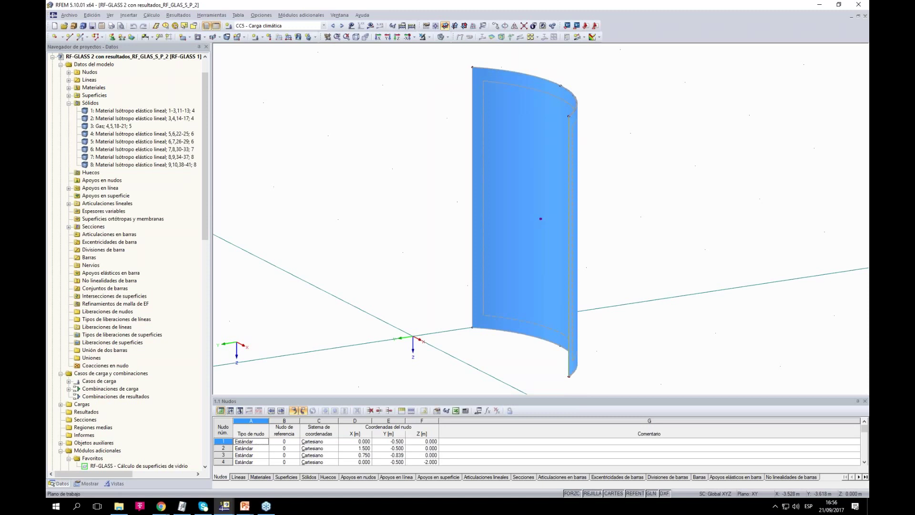
{"action": "scroll", "coordinate": [603, 113], "scroll_direction": "up", "scroll_amount": 8}
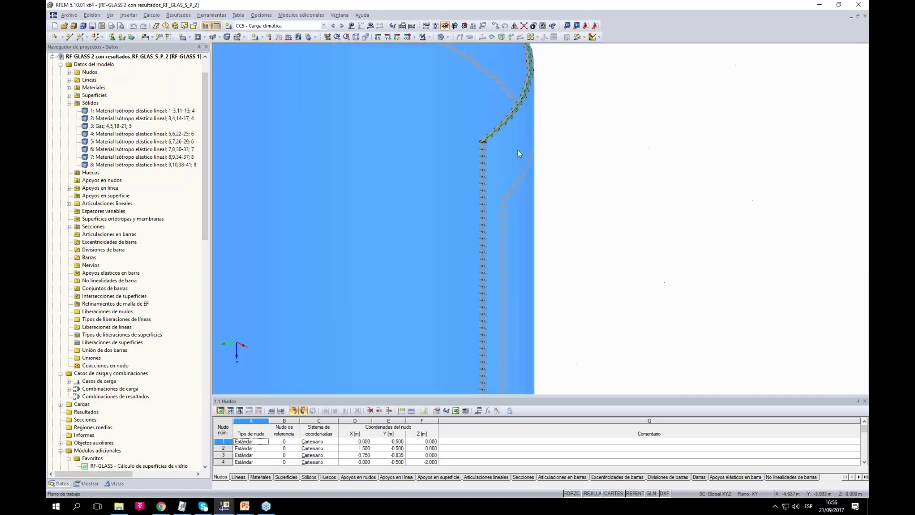
{"action": "middle_click_drag", "start_coordinate": [629, 135], "coordinate": [678, 198]}
{"action": "scroll", "coordinate": [675, 195], "scroll_direction": "down", "scroll_amount": 3}
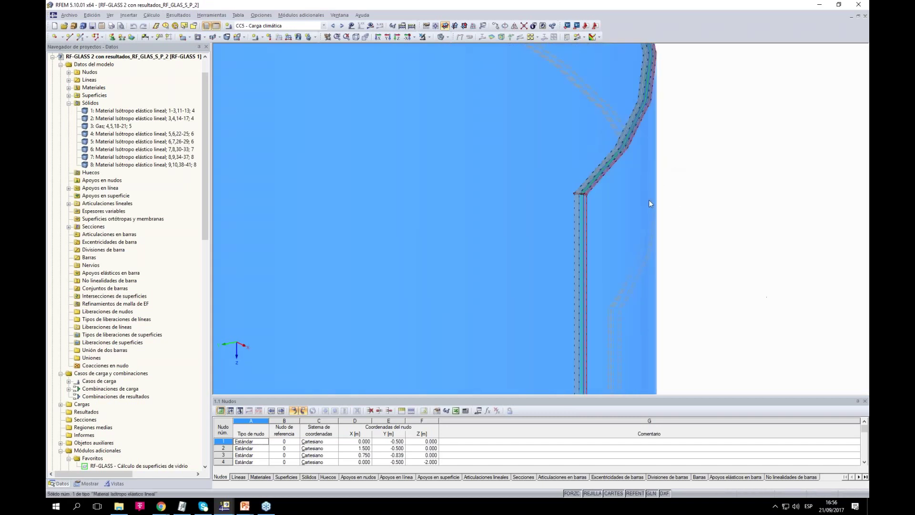
{"action": "scroll", "coordinate": [649, 199], "scroll_direction": "down", "scroll_amount": 5}
{"action": "left_click", "coordinate": [352, 25]}
{"action": "scroll", "coordinate": [695, 186], "scroll_direction": "down", "scroll_amount": 1}
{"action": "middle_click_drag", "start_coordinate": [462, 77], "coordinate": [406, 80]}
{"action": "scroll", "coordinate": [422, 71], "scroll_direction": "down", "scroll_amount": 4}
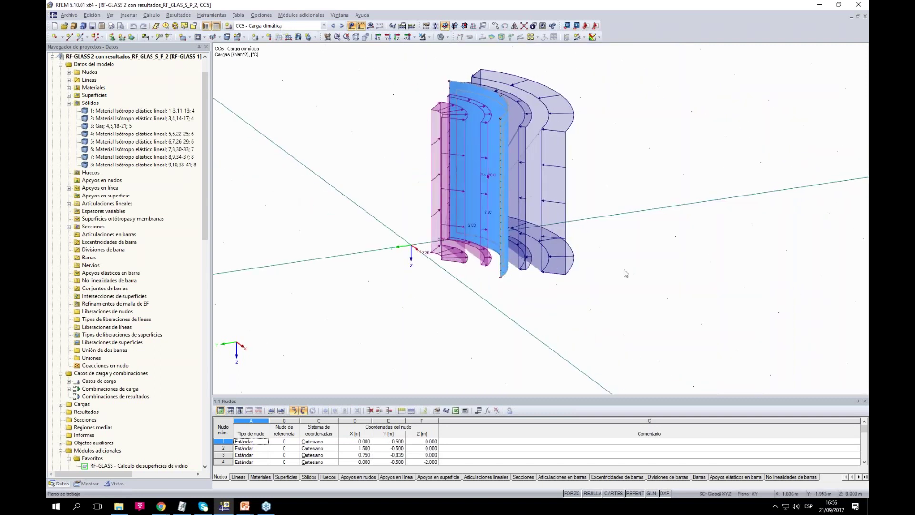
Examine the surface loads on both faces of the curved glass and the layer edges to see where they act
{"action": "scroll", "coordinate": [478, 276], "scroll_direction": "up", "scroll_amount": 1}
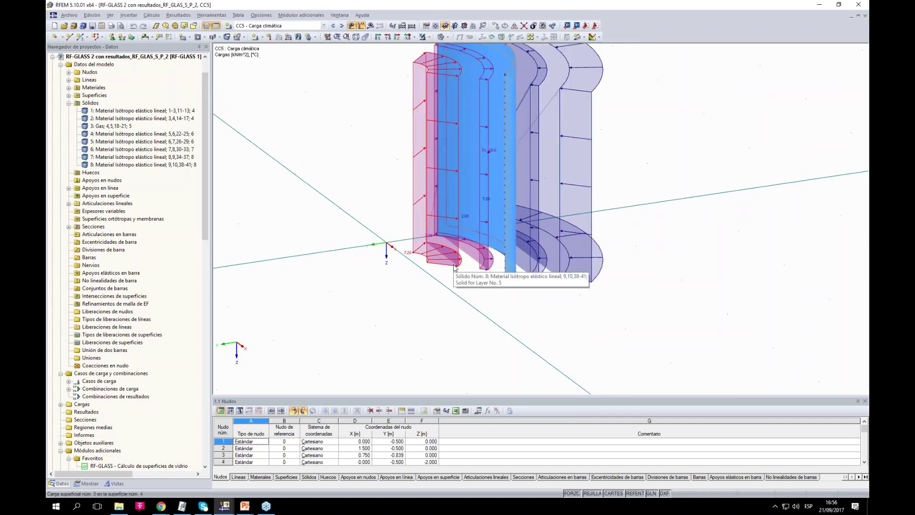
{"action": "middle_click_drag", "start_coordinate": [646, 116], "coordinate": [647, 164]}
{"action": "scroll", "coordinate": [482, 90], "scroll_direction": "up", "scroll_amount": 1}
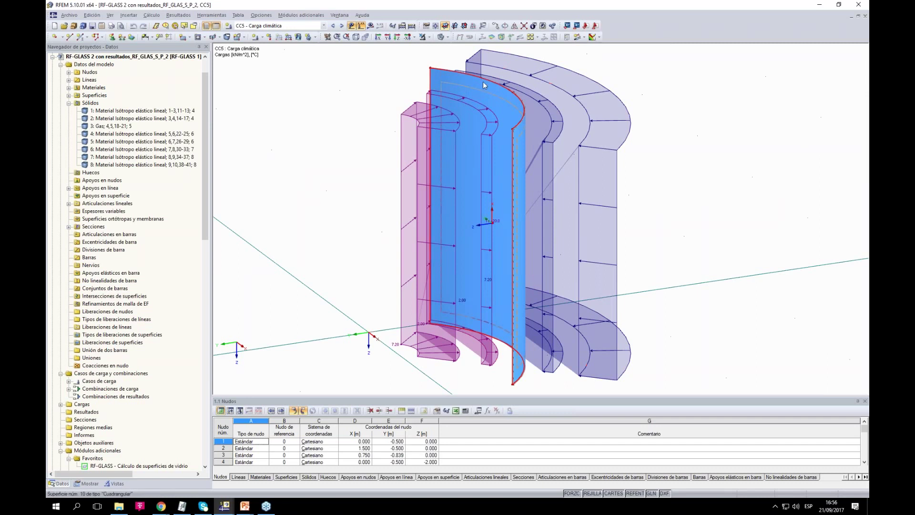
{"action": "scroll", "coordinate": [422, 65], "scroll_direction": "up", "scroll_amount": 3}
{"action": "middle_click_drag", "start_coordinate": [591, 165], "coordinate": [504, 174], "text": "ctrl"}
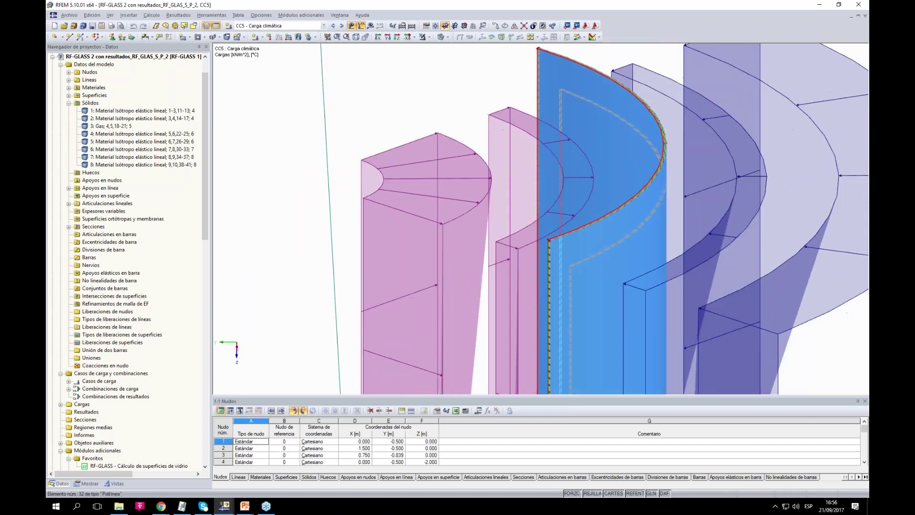
{"action": "scroll", "coordinate": [548, 93], "scroll_direction": "up", "scroll_amount": 6}
{"action": "scroll", "coordinate": [516, 138], "scroll_direction": "up", "scroll_amount": 3}
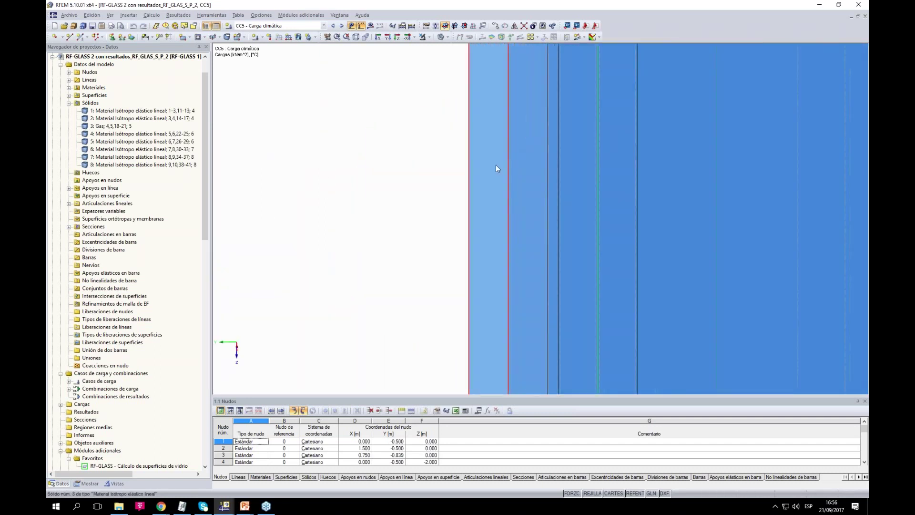
{"action": "scroll", "coordinate": [495, 164], "scroll_direction": "down", "scroll_amount": 4}
{"action": "scroll", "coordinate": [493, 147], "scroll_direction": "down", "scroll_amount": 5}
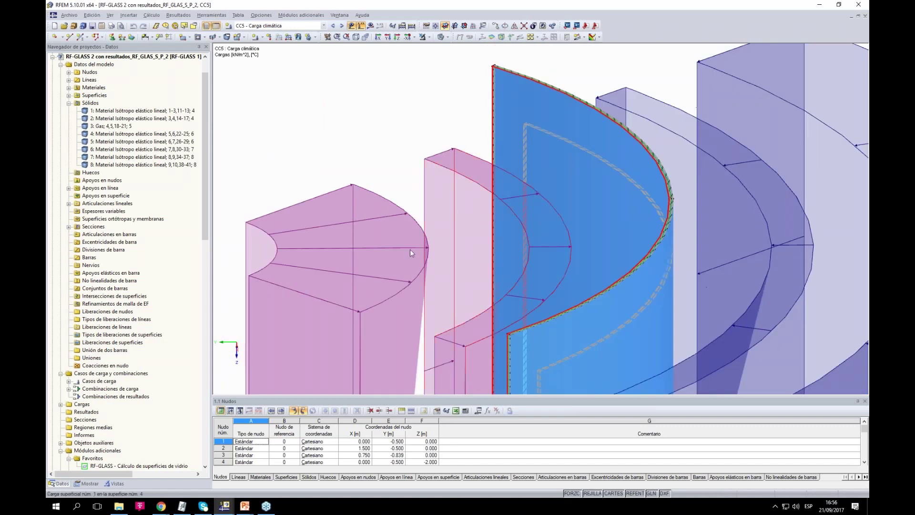
{"action": "scroll", "coordinate": [342, 253], "scroll_direction": "down", "scroll_amount": 4}
{"action": "middle_click_drag", "start_coordinate": [343, 257], "coordinate": [341, 258], "text": "ctrl"}
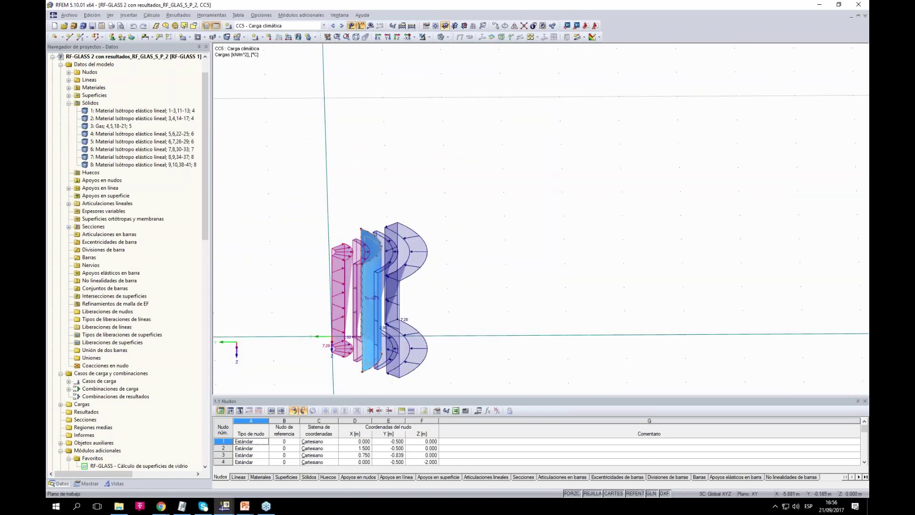
{"action": "middle_click_drag", "start_coordinate": [339, 196], "coordinate": [375, 174]}
{"action": "scroll", "coordinate": [367, 267], "scroll_direction": "up", "scroll_amount": 2}
{"action": "middle_click_drag", "start_coordinate": [316, 282], "coordinate": [338, 227]}
{"action": "middle_click_drag", "start_coordinate": [338, 227], "coordinate": [368, 214], "text": "ctrl"}
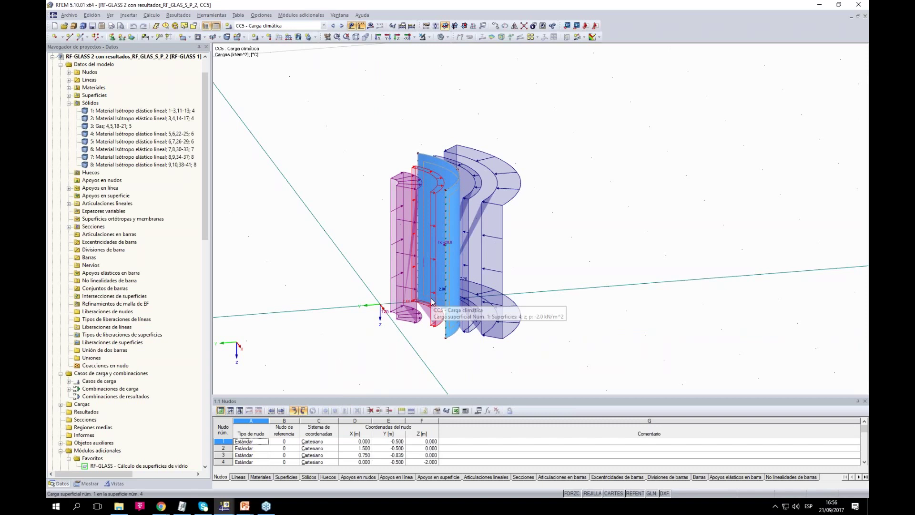
{"action": "middle_click_drag", "start_coordinate": [432, 302], "coordinate": [296, 191], "text": "ctrl"}
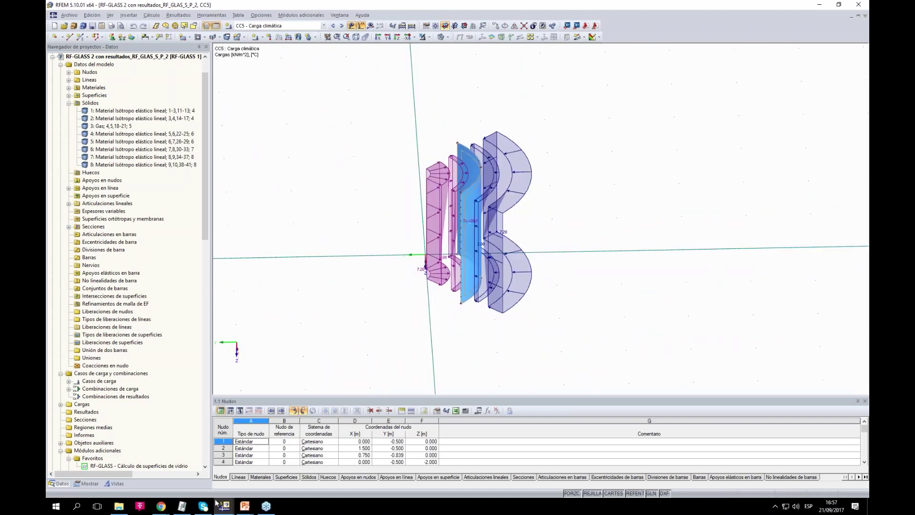
Switch to the Glass Global Detail empezar model and focus on the point fixing near one plate corner
{"action": "left_click", "coordinate": [338, 16]}
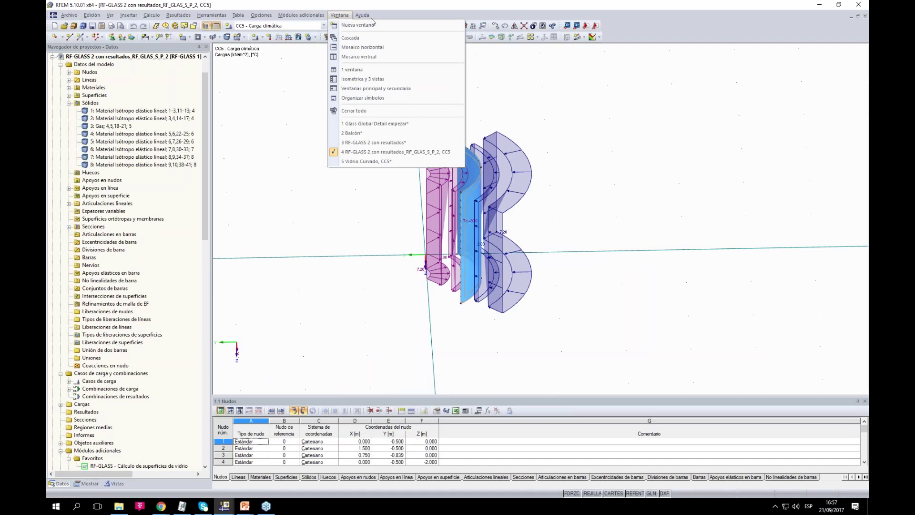
{"action": "left_click", "coordinate": [377, 125]}
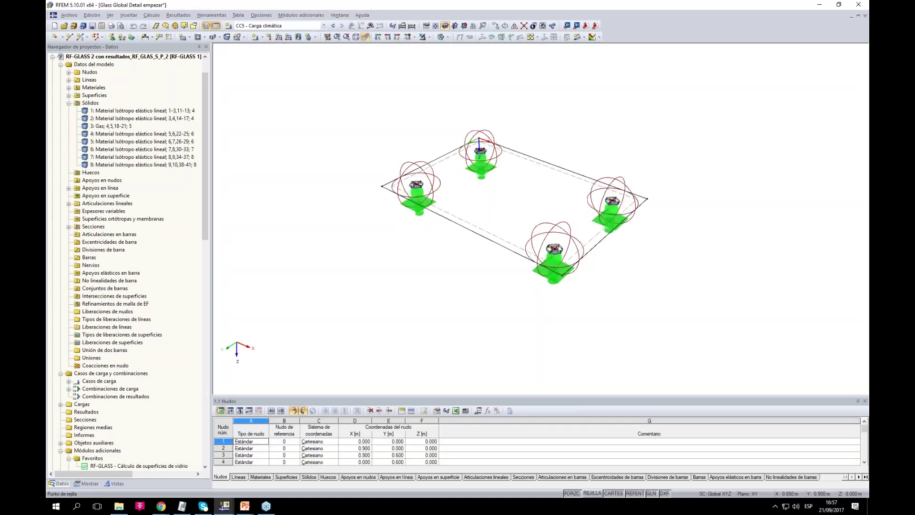
{"action": "middle_click_drag", "start_coordinate": [356, 315], "coordinate": [437, 315], "text": "ctrl"}
{"action": "scroll", "coordinate": [437, 315], "scroll_direction": "up", "scroll_amount": 2}
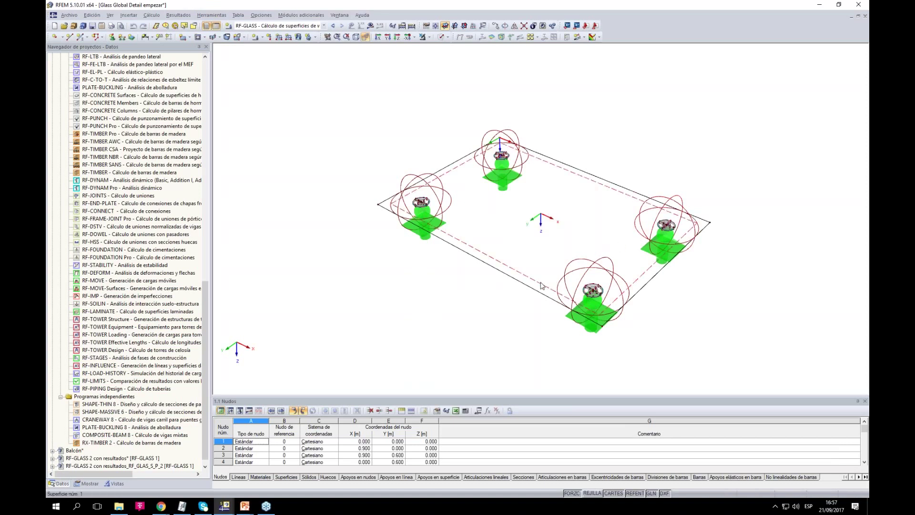
{"action": "middle_click_drag", "start_coordinate": [660, 301], "coordinate": [537, 362], "text": "ctrl"}
{"action": "scroll", "coordinate": [441, 286], "scroll_direction": "up", "scroll_amount": 4}
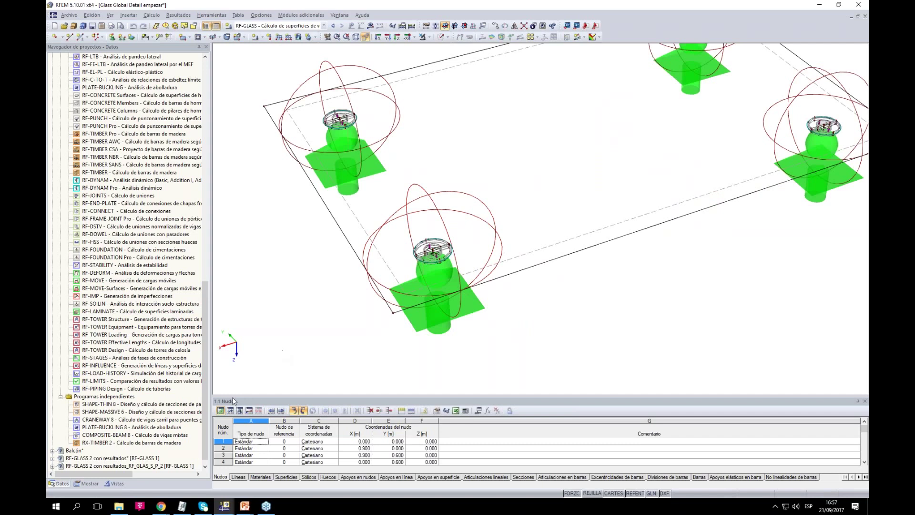
Hide the FE mesh refinements of the point-supported glass plate
{"action": "left_click", "coordinate": [86, 483]}
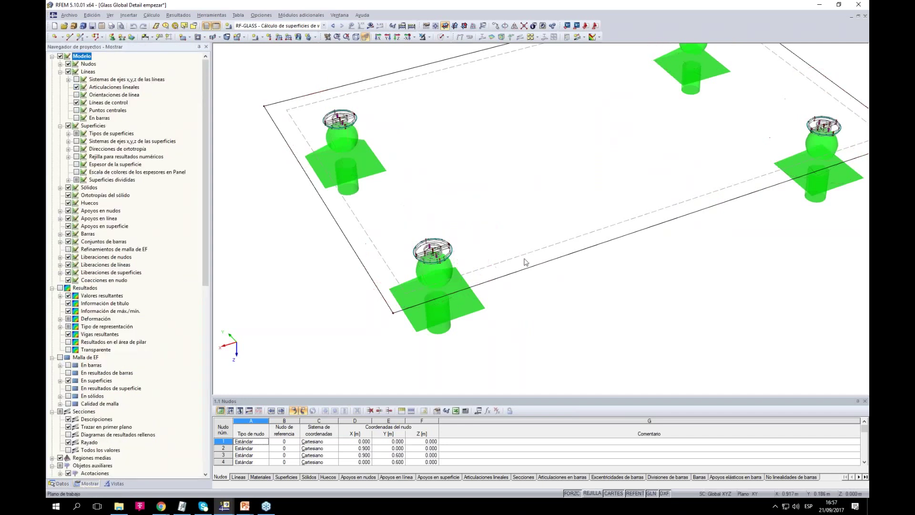
{"action": "left_click", "coordinate": [68, 248]}
{"action": "scroll", "coordinate": [636, 290], "scroll_direction": "up", "scroll_amount": 1}
{"action": "scroll", "coordinate": [536, 328], "scroll_direction": "down", "scroll_amount": 2}
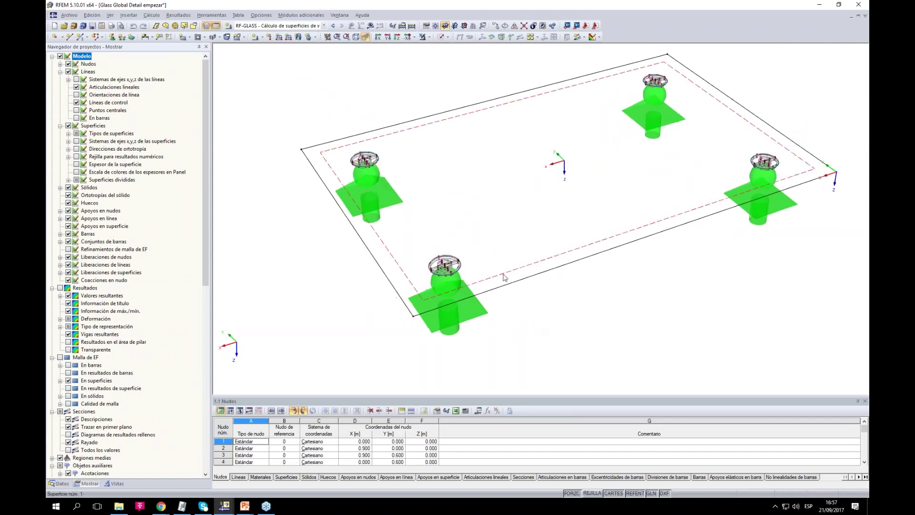
Render the glass plate as a solid model and focus on the corner point fixing
{"action": "left_click", "coordinate": [429, 37]}
{"action": "left_click", "coordinate": [435, 46]}
{"action": "left_click", "coordinate": [442, 38]}
{"action": "left_click", "coordinate": [460, 59]}
{"action": "middle_click_drag", "start_coordinate": [688, 167], "coordinate": [715, 112], "text": "ctrl"}
{"action": "left_click", "coordinate": [715, 112]}
{"action": "left_click", "coordinate": [431, 38]}
{"action": "left_click", "coordinate": [465, 111]}
{"action": "scroll", "coordinate": [500, 321], "scroll_direction": "up", "scroll_amount": 5}
{"action": "middle_click_drag", "start_coordinate": [542, 251], "coordinate": [561, 333]}
{"action": "scroll", "coordinate": [561, 333], "scroll_direction": "up", "scroll_amount": 1}
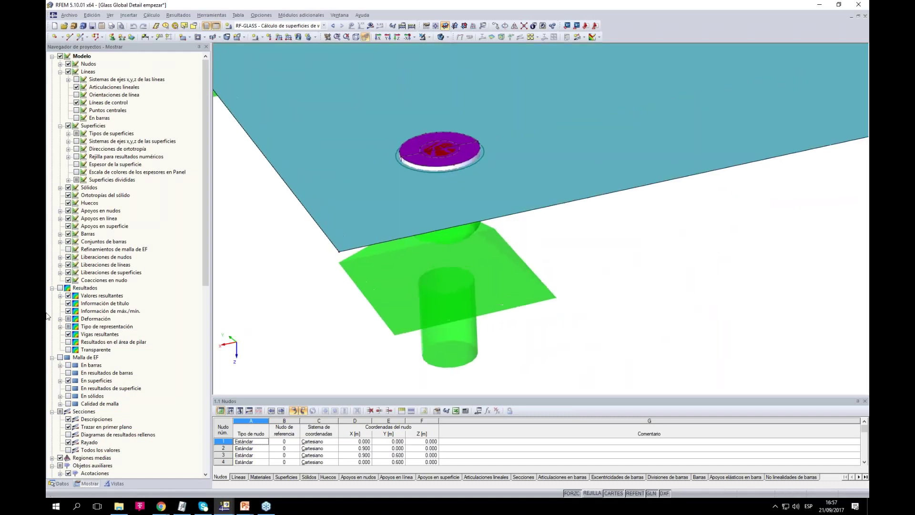
Hide the nodal supports and view the corner fixing disc up close at a flat angle
{"action": "left_click", "coordinate": [60, 484]}
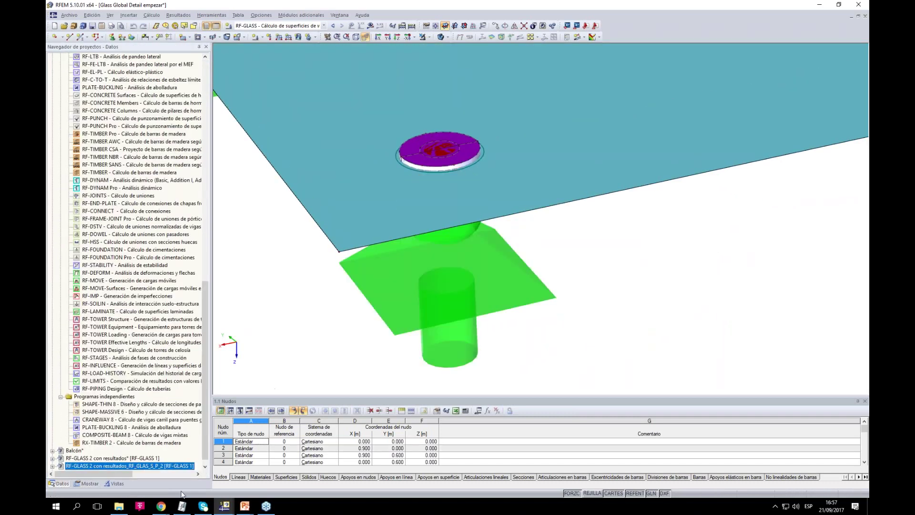
{"action": "left_click", "coordinate": [88, 484]}
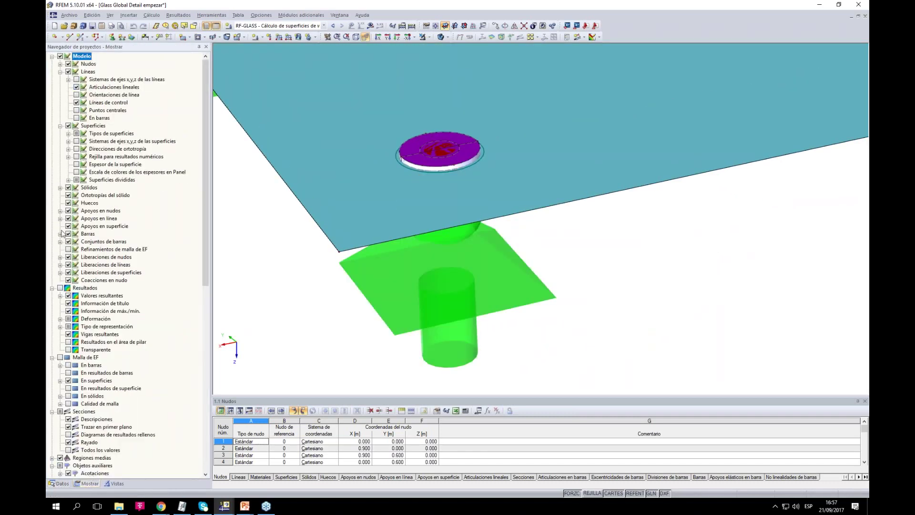
{"action": "left_click", "coordinate": [68, 211]}
{"action": "scroll", "coordinate": [608, 247], "scroll_direction": "down", "scroll_amount": 2}
{"action": "middle_click_drag", "start_coordinate": [607, 251], "coordinate": [619, 324], "text": "ctrl"}
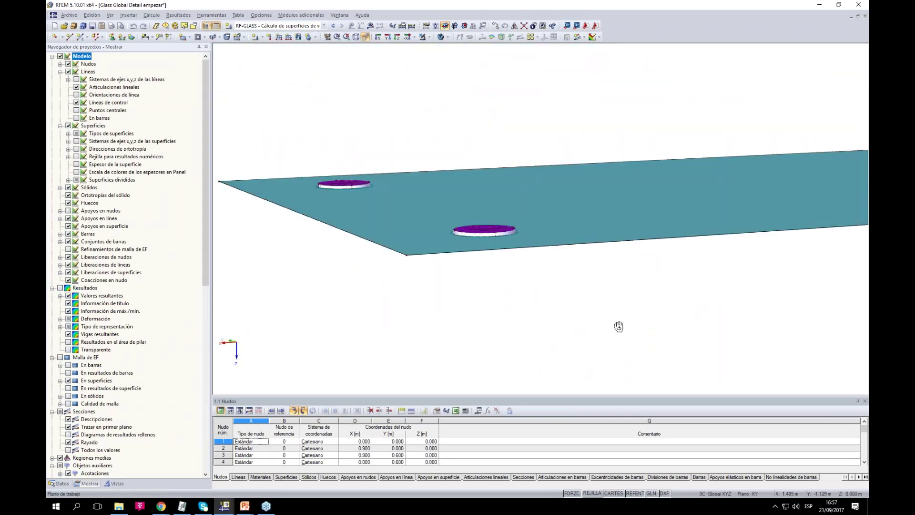
{"action": "scroll", "coordinate": [462, 213], "scroll_direction": "up", "scroll_amount": 4}
{"action": "scroll", "coordinate": [447, 226], "scroll_direction": "up", "scroll_amount": 1}
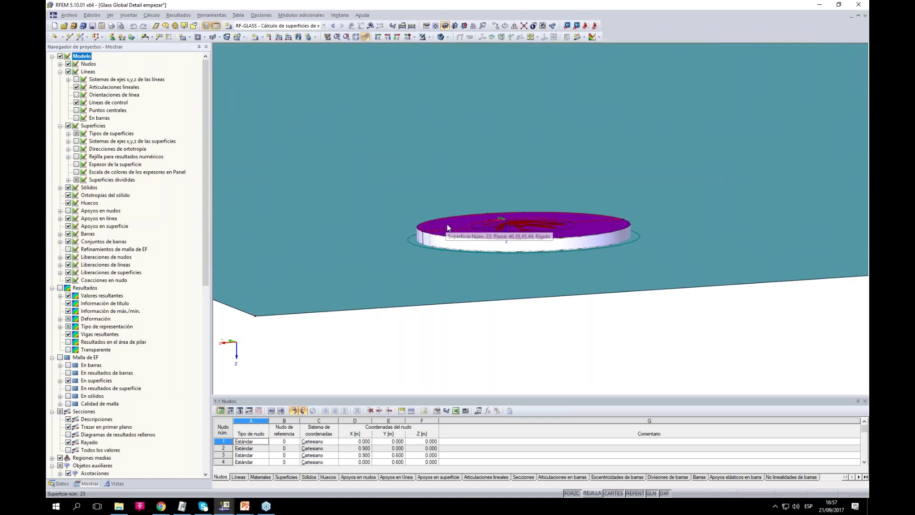
{"action": "scroll", "coordinate": [471, 260], "scroll_direction": "down", "scroll_amount": 2}
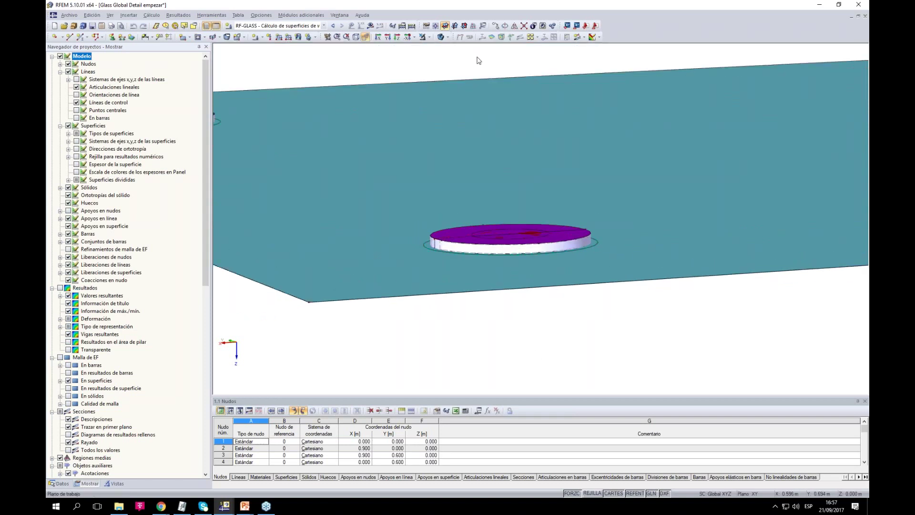
Show the model as a wireframe and focus on the concentric rings of the corner fixing
{"action": "left_click", "coordinate": [449, 38]}
{"action": "left_click", "coordinate": [454, 47]}
{"action": "scroll", "coordinate": [450, 238], "scroll_direction": "up", "scroll_amount": 5}
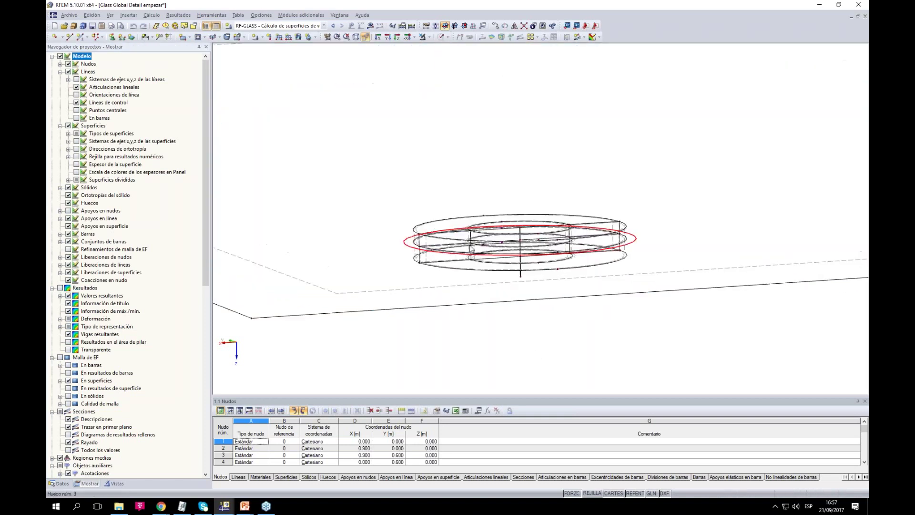
{"action": "scroll", "coordinate": [420, 235], "scroll_direction": "up", "scroll_amount": 3}
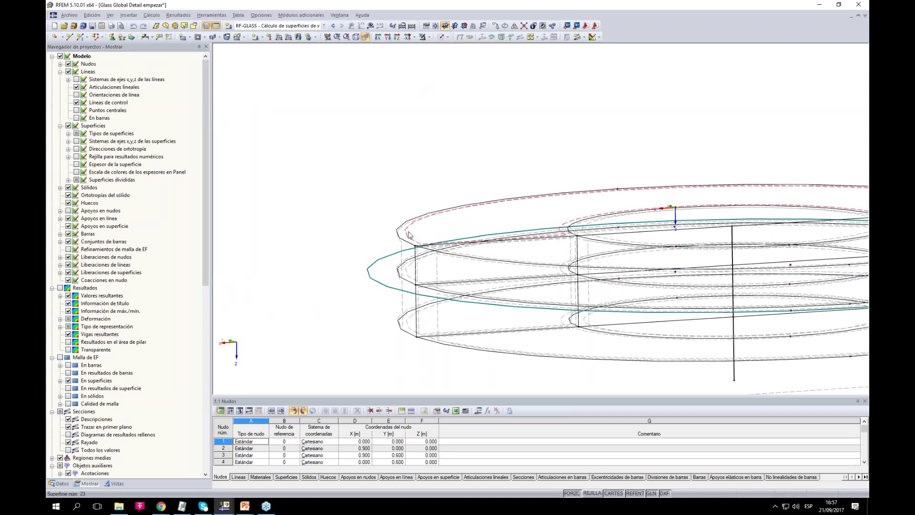
Check the surface type and stiffness of the fixing's upper and lower ring surfaces, leaving both unchanged
{"action": "double_click", "coordinate": [409, 234]}
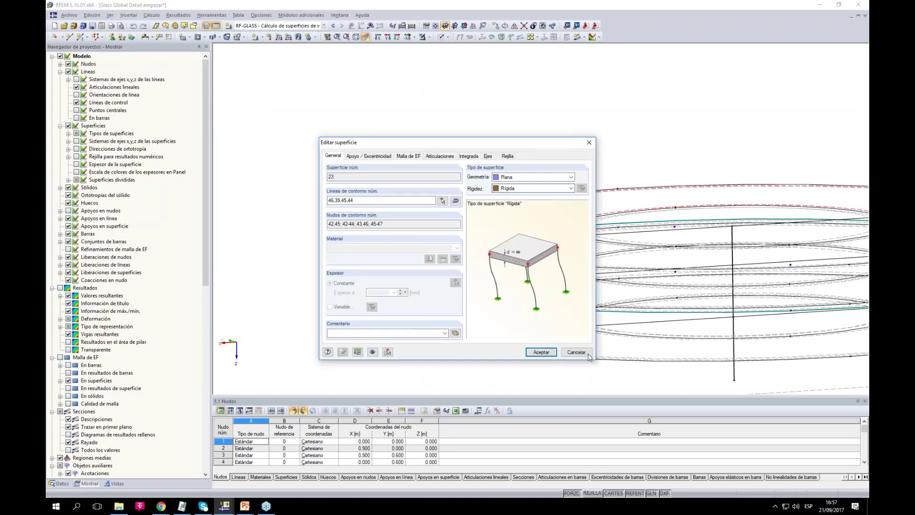
{"action": "left_click", "coordinate": [572, 348]}
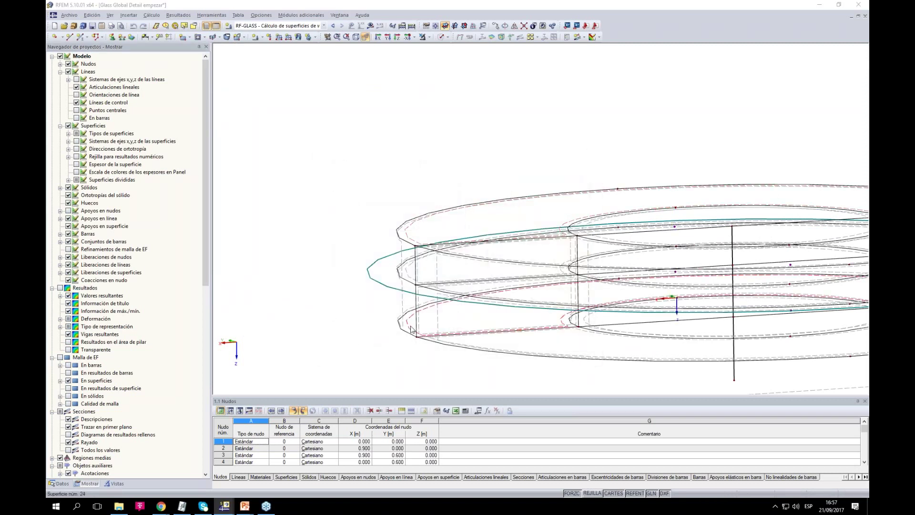
{"action": "double_click", "coordinate": [411, 328]}
{"action": "left_click", "coordinate": [577, 349]}
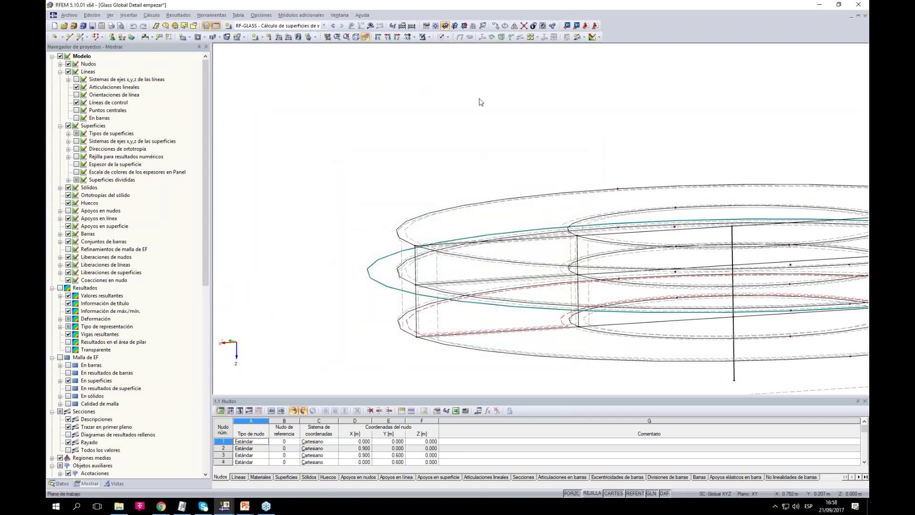
Check the member type and cross-section of the vertical member at the centre of the fixing
{"action": "scroll", "coordinate": [647, 229], "scroll_direction": "down", "scroll_amount": 1}
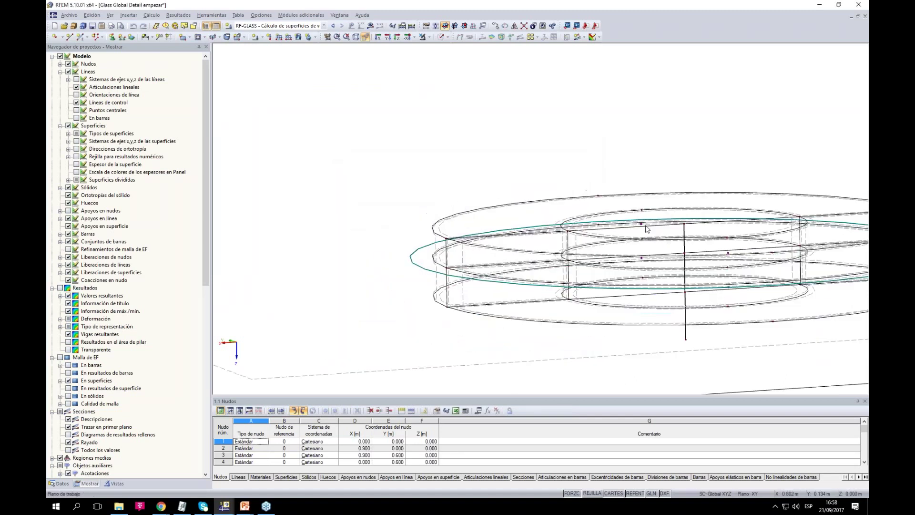
{"action": "middle_click_drag", "start_coordinate": [686, 261], "coordinate": [659, 244]}
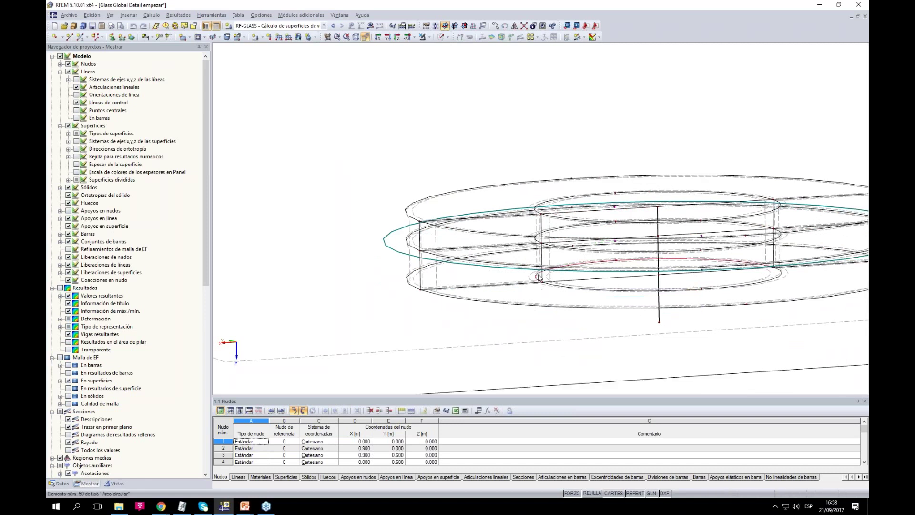
{"action": "double_click", "coordinate": [658, 234]}
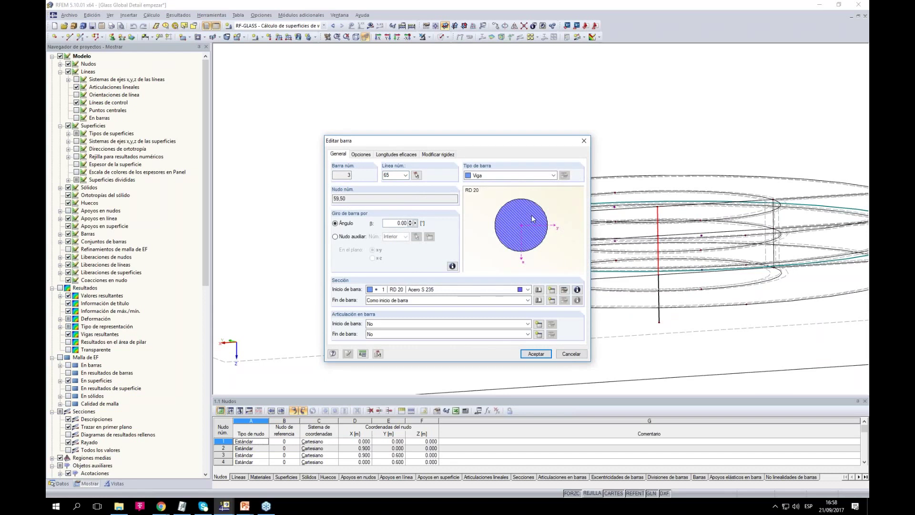
{"action": "left_click", "coordinate": [572, 354]}
Examine the layered rings and central member of the corner fixing from a nearly level side view
{"action": "scroll", "coordinate": [641, 217], "scroll_direction": "down", "scroll_amount": 3}
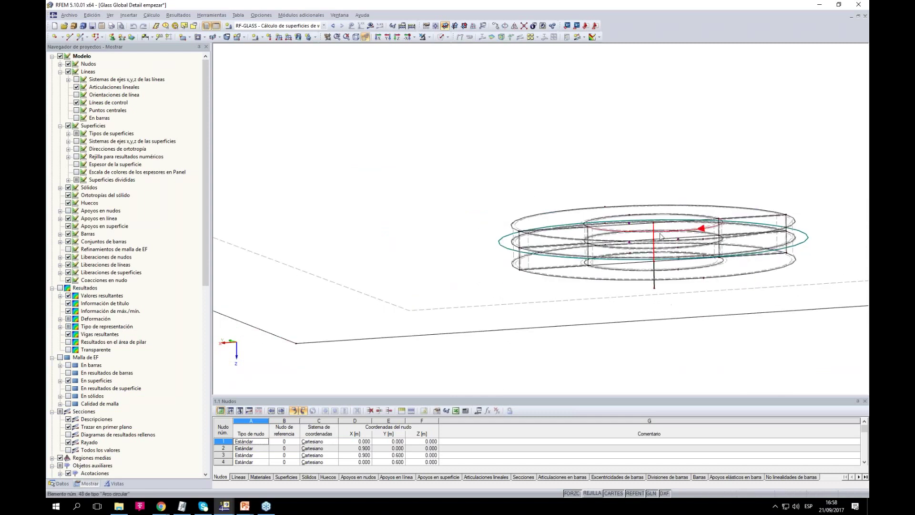
{"action": "scroll", "coordinate": [687, 365], "scroll_direction": "down", "scroll_amount": 2}
{"action": "middle_click_drag", "start_coordinate": [686, 366], "coordinate": [641, 364]}
{"action": "scroll", "coordinate": [597, 281], "scroll_direction": "up", "scroll_amount": 6}
{"action": "middle_click_drag", "start_coordinate": [601, 315], "coordinate": [587, 286]}
{"action": "scroll", "coordinate": [650, 348], "scroll_direction": "down", "scroll_amount": 2}
{"action": "middle_click_drag", "start_coordinate": [628, 392], "coordinate": [623, 379], "text": "ctrl"}
{"action": "scroll", "coordinate": [522, 128], "scroll_direction": "up", "scroll_amount": 5}
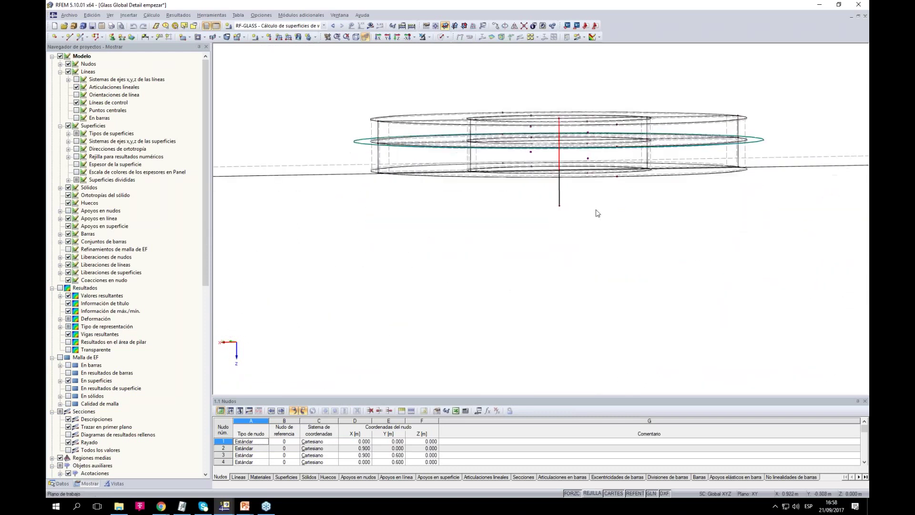
Check the geometry and stiffness types of the quadrangular side surface between the fixing's upper rings, leaving them unchanged
{"action": "double_click", "coordinate": [522, 128]}
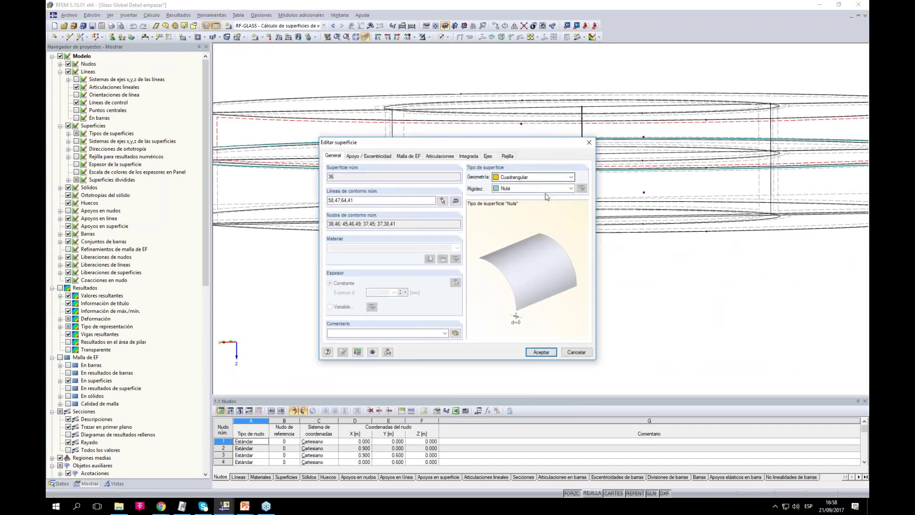
{"action": "left_click", "coordinate": [576, 352]}
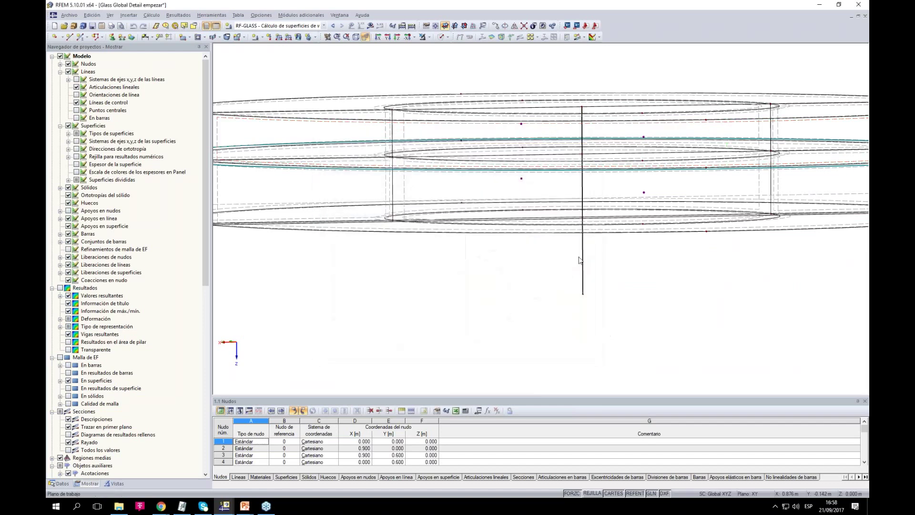
{"action": "scroll", "coordinate": [519, 125], "scroll_direction": "up", "scroll_amount": 4}
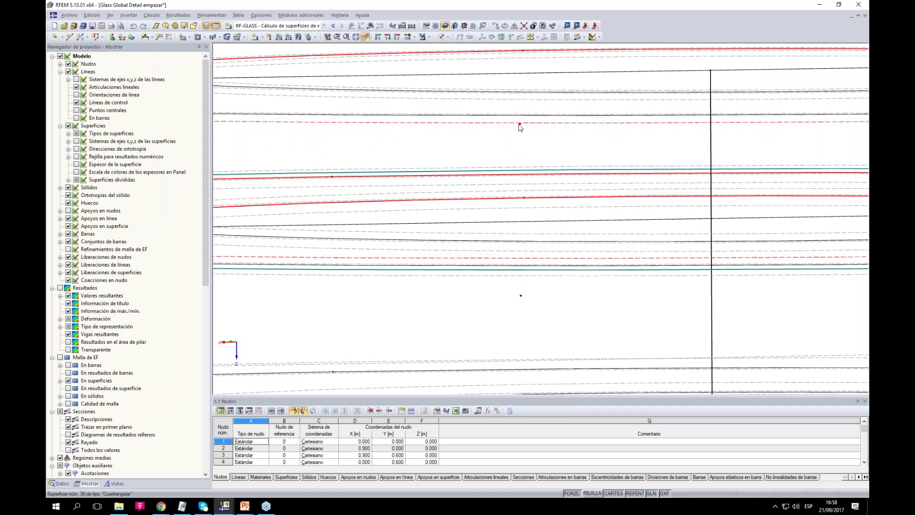
{"action": "right_click", "coordinate": [520, 125]}
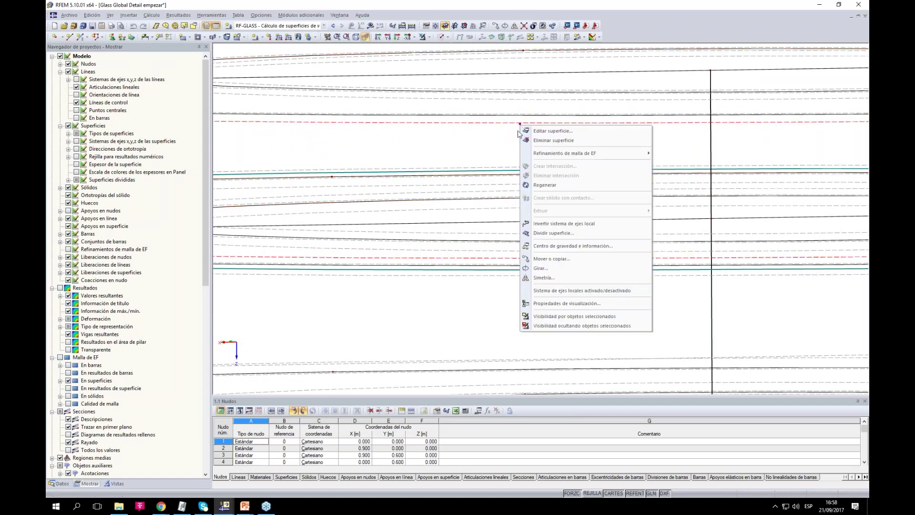
{"action": "left_click", "coordinate": [511, 141]}
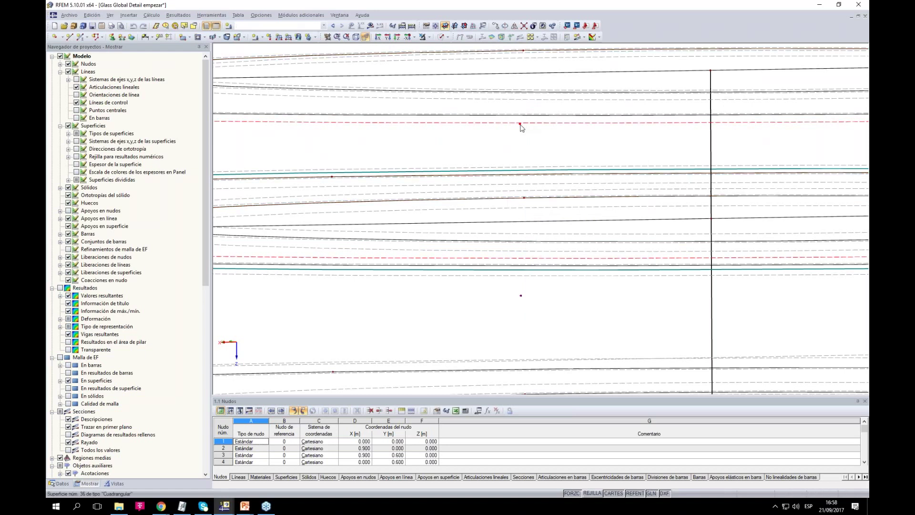
{"action": "double_click", "coordinate": [521, 126]}
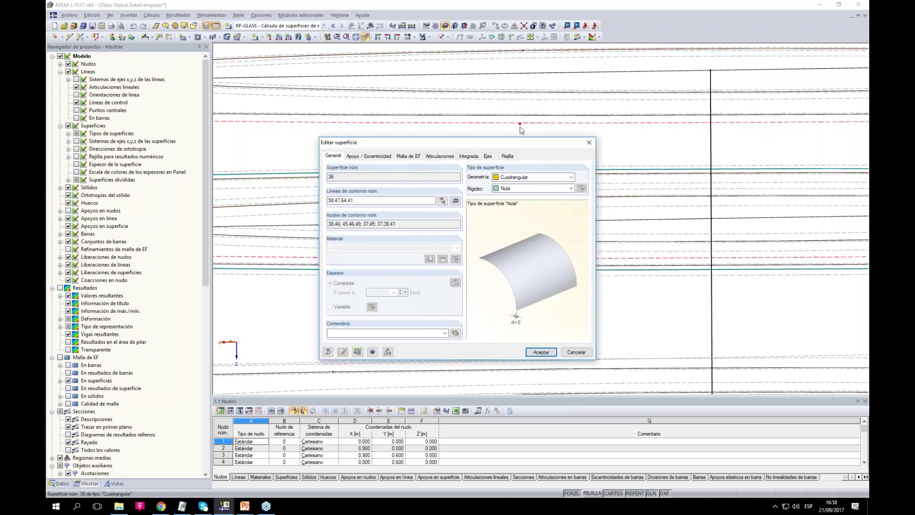
{"action": "left_click", "coordinate": [576, 352]}
Check the solid type and the material constants of the fixing's upper contact solid without changing them
{"action": "scroll", "coordinate": [517, 123], "scroll_direction": "up", "scroll_amount": 5}
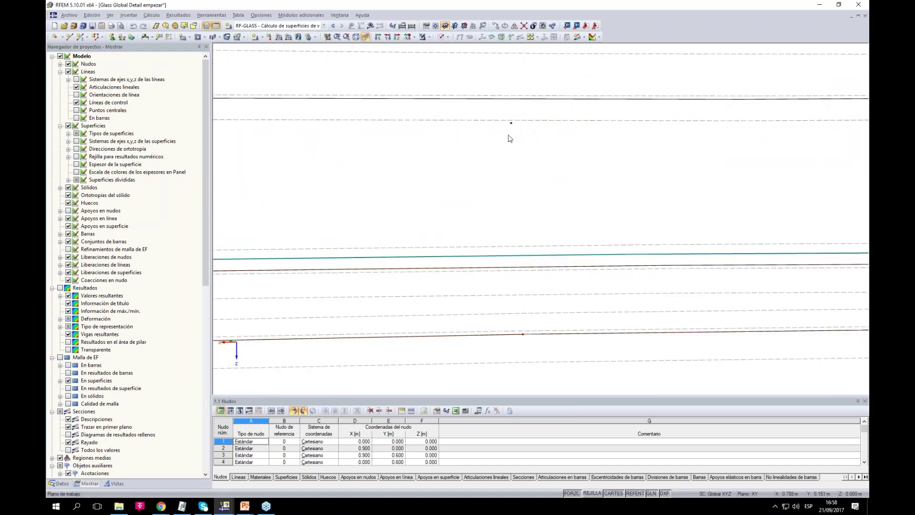
{"action": "double_click", "coordinate": [513, 127]}
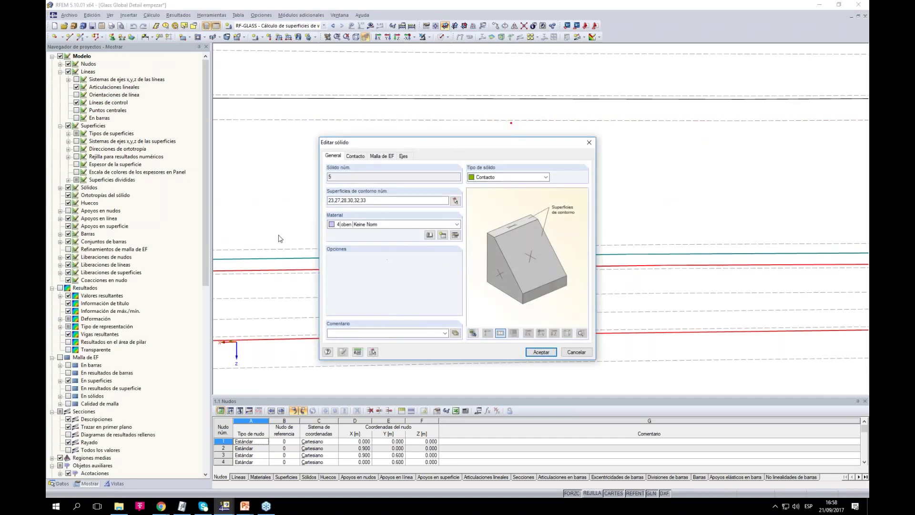
{"action": "left_click", "coordinate": [455, 234]}
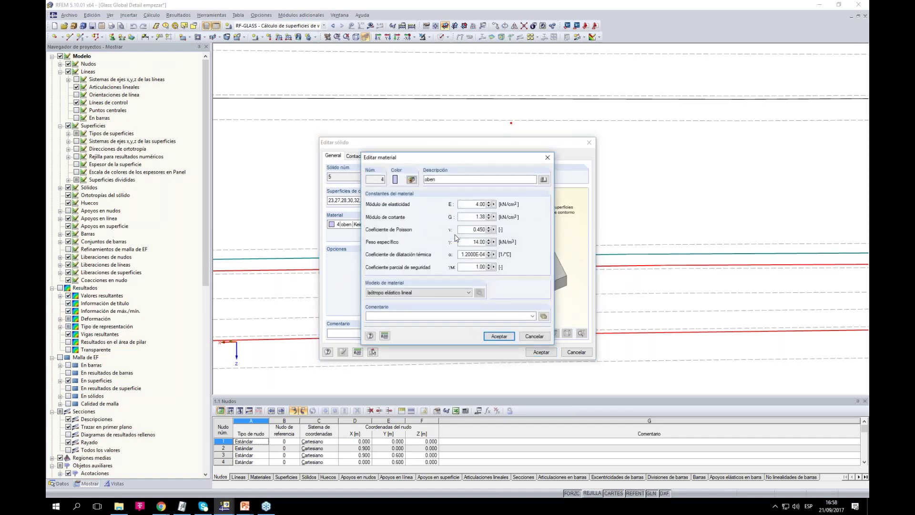
{"action": "left_click", "coordinate": [535, 336]}
{"action": "left_click", "coordinate": [583, 355]}
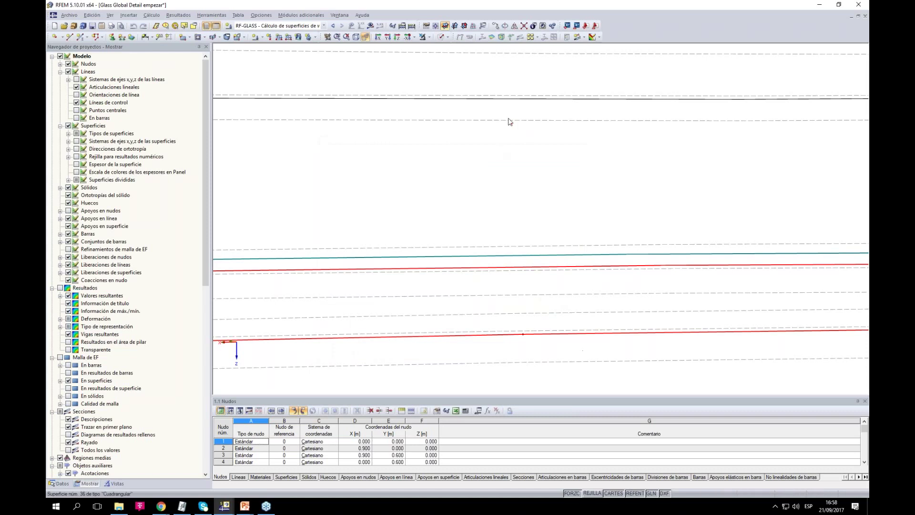
Check the perpendicular and parallel contact conditions between the two surfaces of the fixing's upper contact solid
{"action": "double_click", "coordinate": [512, 128]}
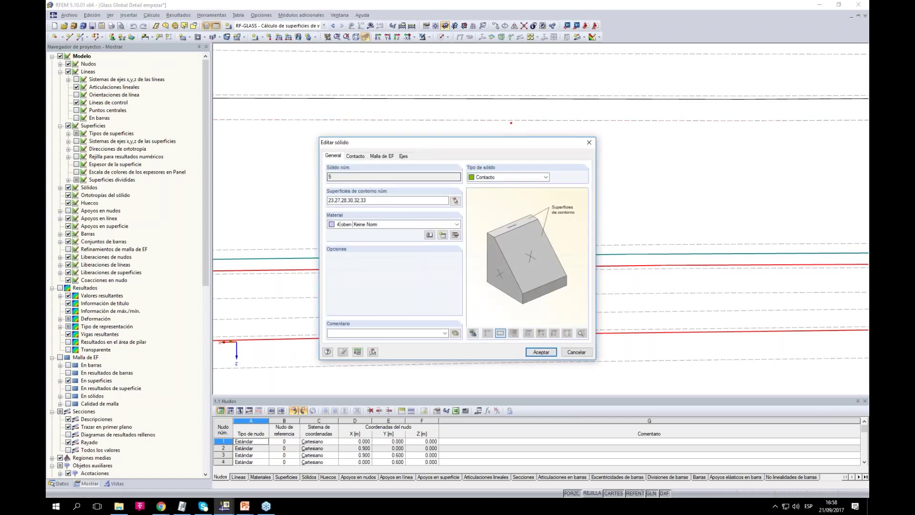
{"action": "left_click", "coordinate": [355, 155]}
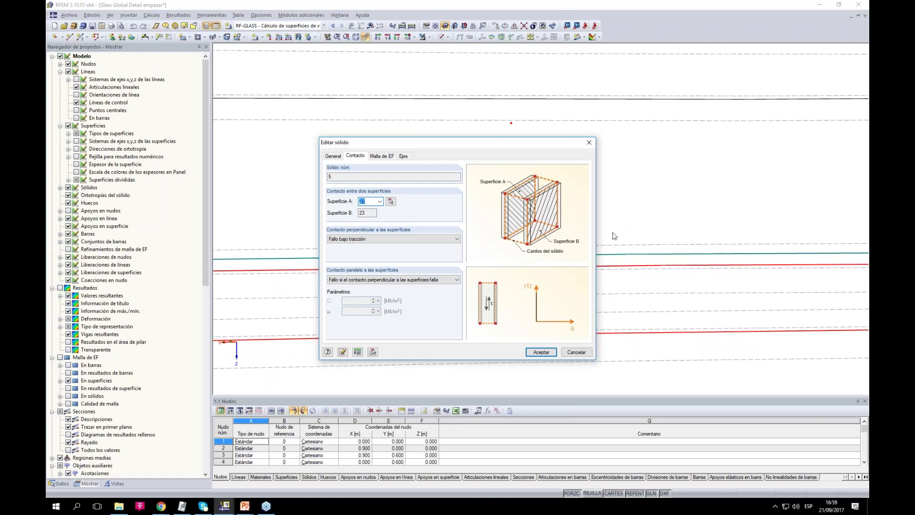
{"action": "left_click", "coordinate": [577, 353]}
Switch to load case CC1 and display its surface loads on the whole glass plate
{"action": "scroll", "coordinate": [602, 220], "scroll_direction": "down", "scroll_amount": 5}
{"action": "scroll", "coordinate": [602, 220], "scroll_direction": "down", "scroll_amount": 5}
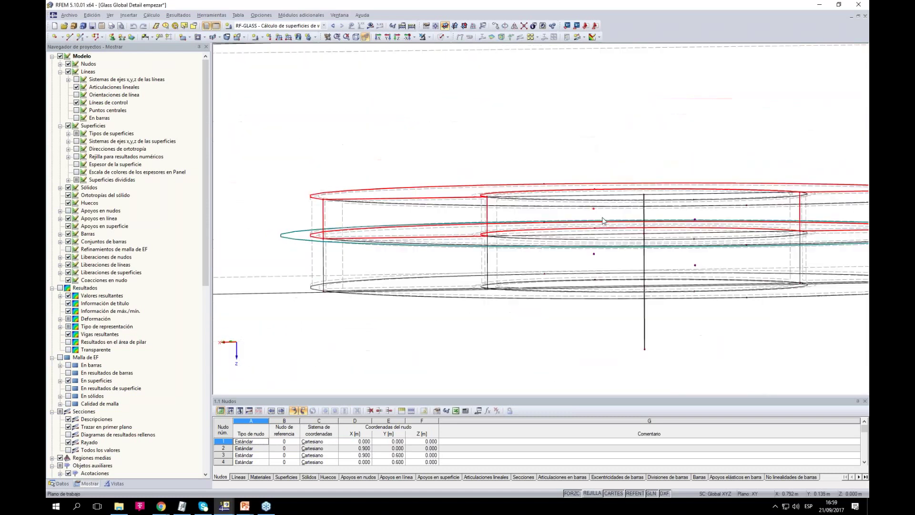
{"action": "middle_click_drag", "start_coordinate": [580, 330], "coordinate": [591, 341], "text": "ctrl"}
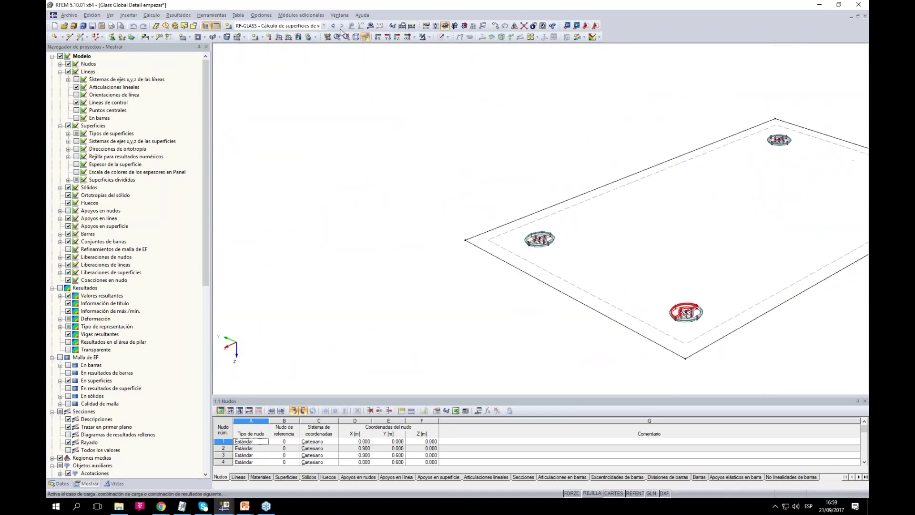
{"action": "left_click", "coordinate": [324, 26]}
{"action": "left_click", "coordinate": [320, 34]}
{"action": "left_click", "coordinate": [350, 27]}
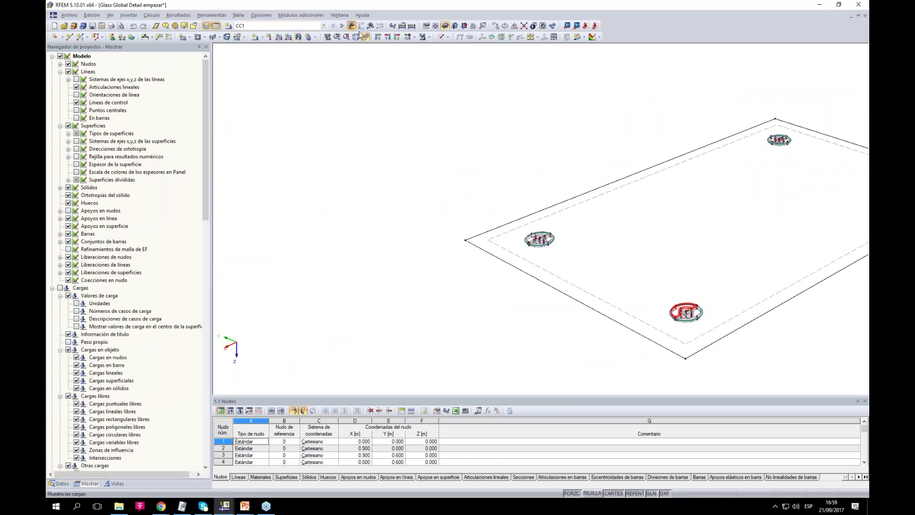
{"action": "scroll", "coordinate": [416, 129], "scroll_direction": "down", "scroll_amount": 5}
{"action": "scroll", "coordinate": [413, 129], "scroll_direction": "up", "scroll_amount": 3}
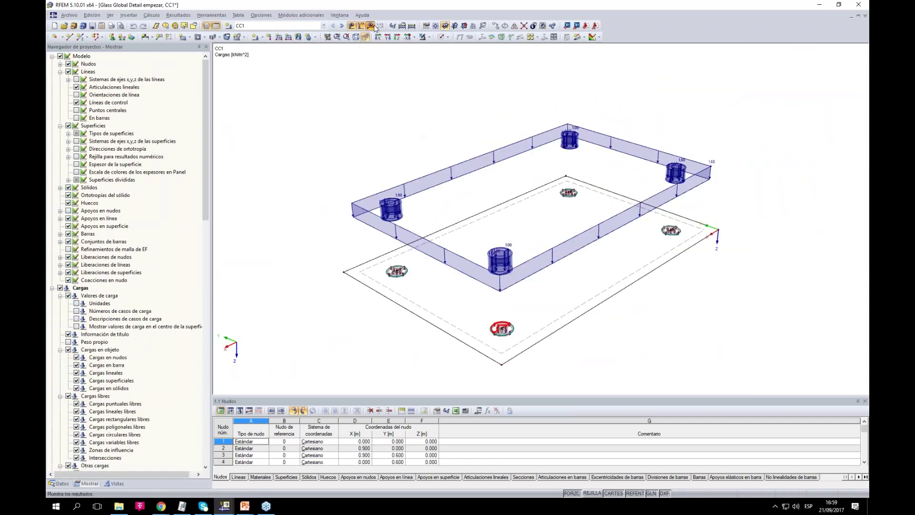
Display the RF-GLASS results on the plate together with the stress colour scale
{"action": "middle_click_drag", "start_coordinate": [788, 315], "coordinate": [404, 349], "text": "ctrl"}
{"action": "left_click", "coordinate": [317, 26]}
{"action": "left_click", "coordinate": [310, 39]}
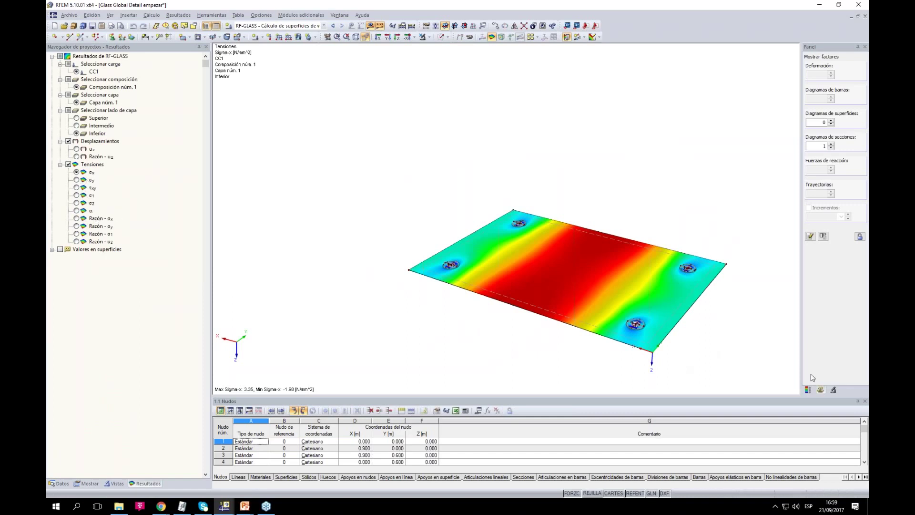
{"action": "left_click", "coordinate": [808, 390]}
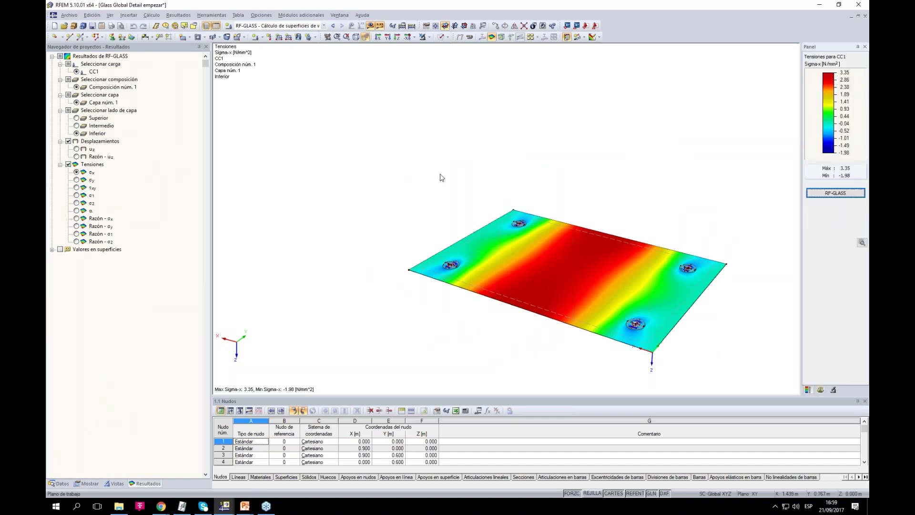
Turn on the display of the local x,y,z axis systems of the surfaces
{"action": "left_click", "coordinate": [86, 483]}
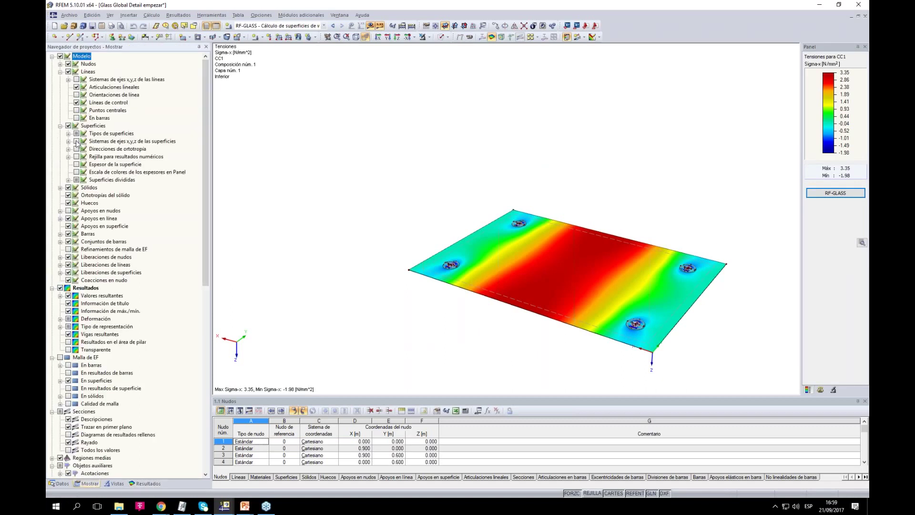
{"action": "left_click", "coordinate": [76, 141]}
{"action": "middle_click_drag", "start_coordinate": [347, 194], "coordinate": [530, 301], "text": "ctrl"}
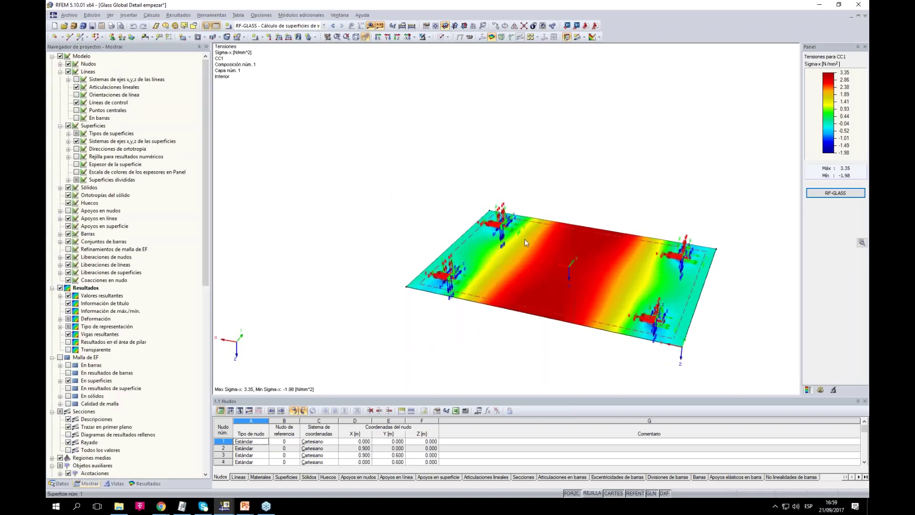
Show only the selected glass plate surface and display its sigma-y stresses
{"action": "left_click", "coordinate": [428, 37]}
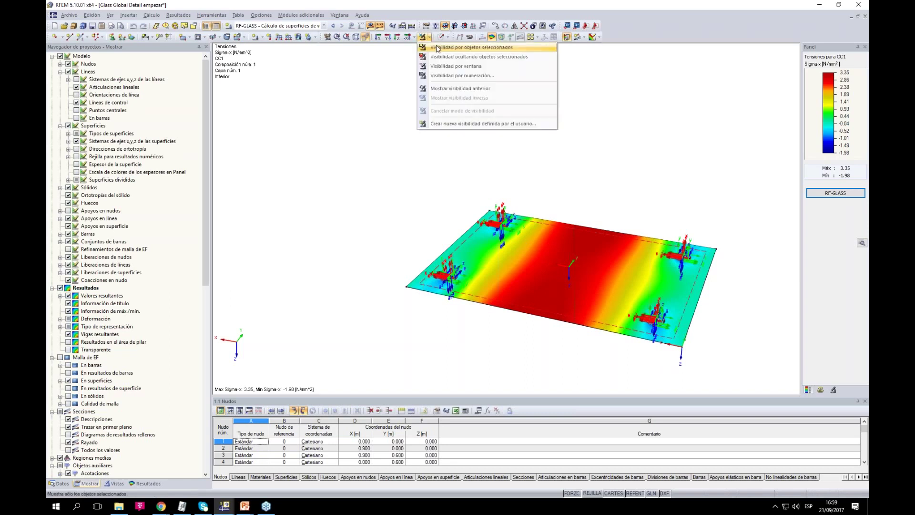
{"action": "left_click", "coordinate": [438, 49]}
{"action": "middle_click_drag", "start_coordinate": [358, 172], "coordinate": [577, 165], "text": "ctrl"}
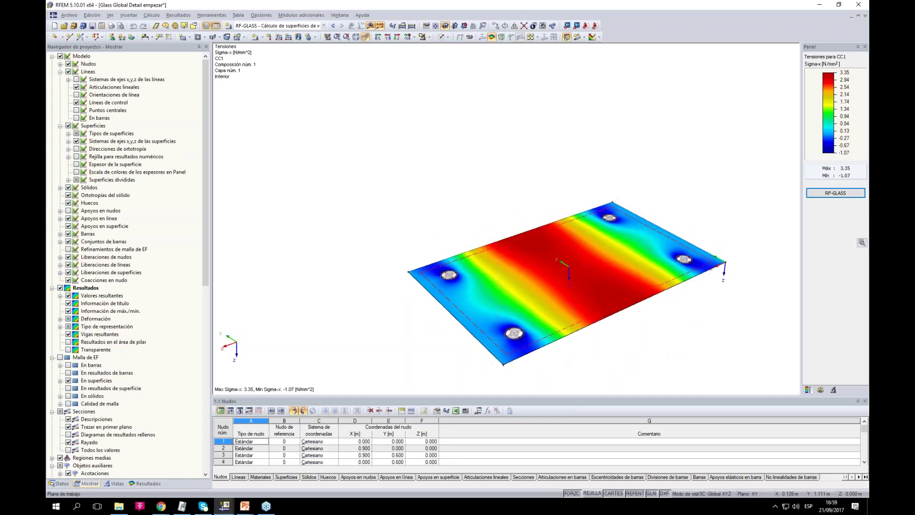
{"action": "middle_click_drag", "start_coordinate": [587, 287], "coordinate": [529, 245]}
{"action": "scroll", "coordinate": [529, 245], "scroll_direction": "up", "scroll_amount": 2}
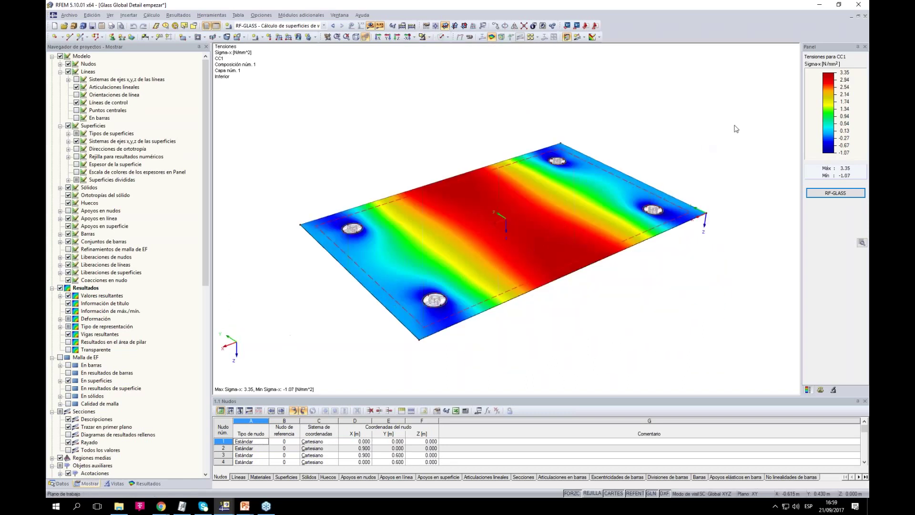
{"action": "left_click", "coordinate": [143, 483]}
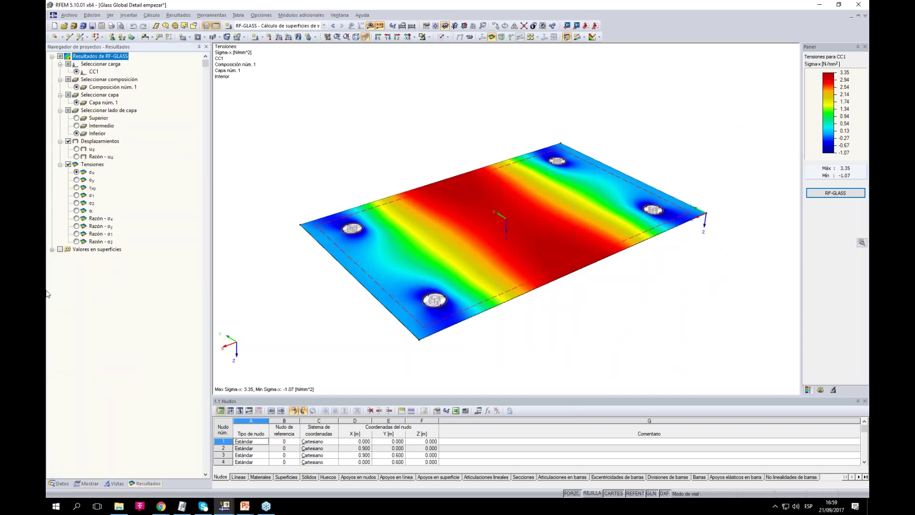
{"action": "left_click", "coordinate": [76, 180]}
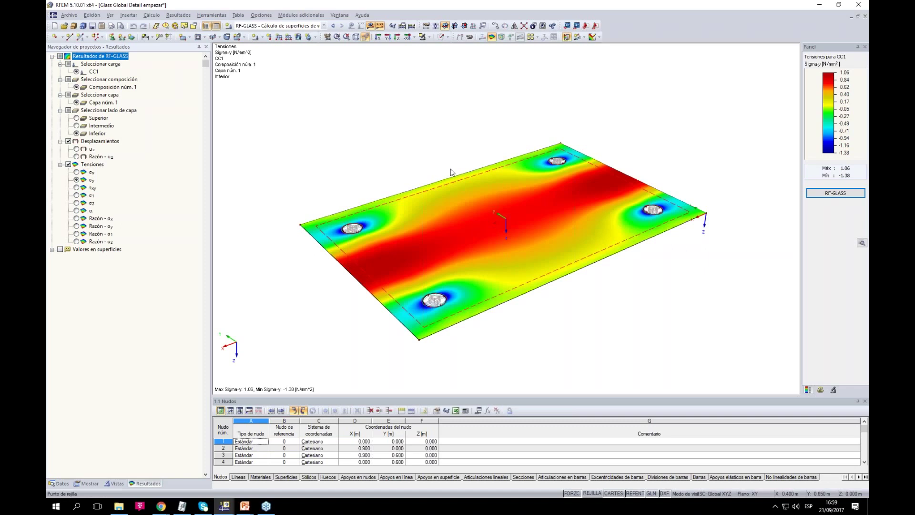
Review the RF-GLASS layers, the maximum stress ratios by composition and the maximum displacements, then display the plate's u-z displacements
{"action": "left_click", "coordinate": [836, 193]}
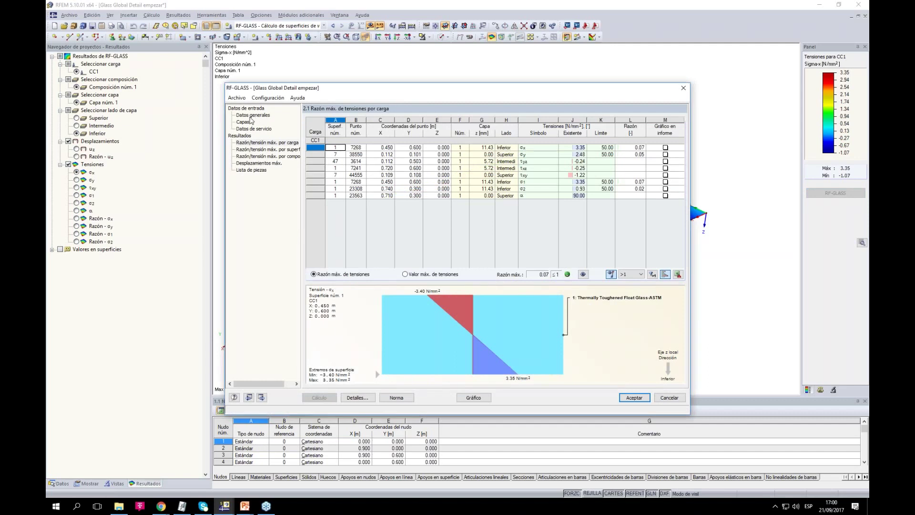
{"action": "left_click", "coordinate": [253, 115]}
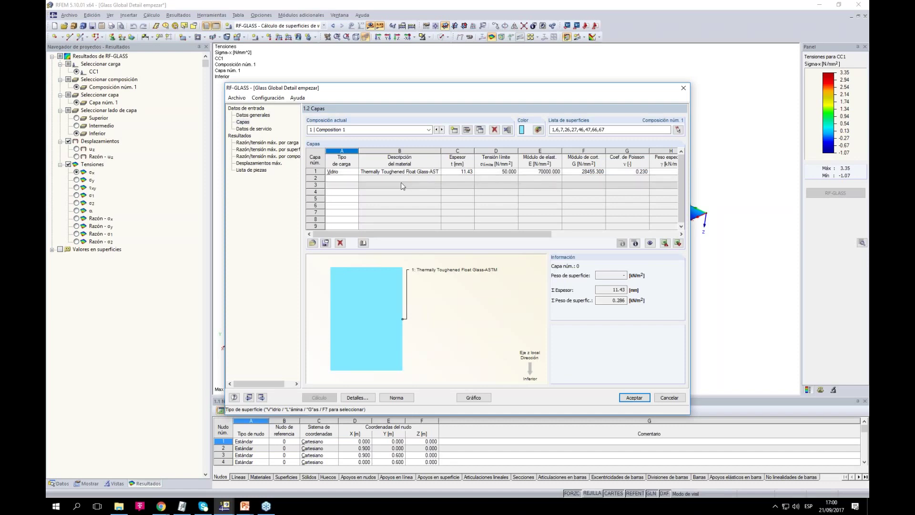
{"action": "left_click", "coordinate": [290, 156]}
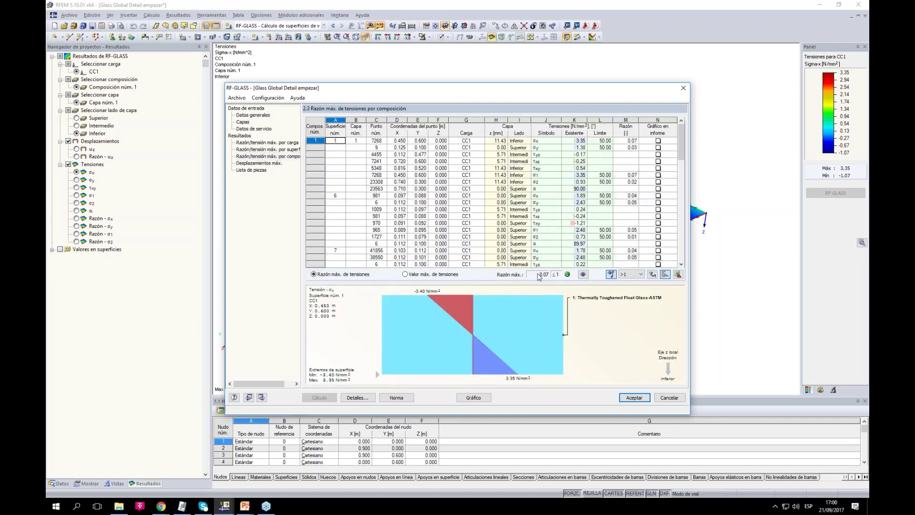
{"action": "left_click", "coordinate": [259, 163]}
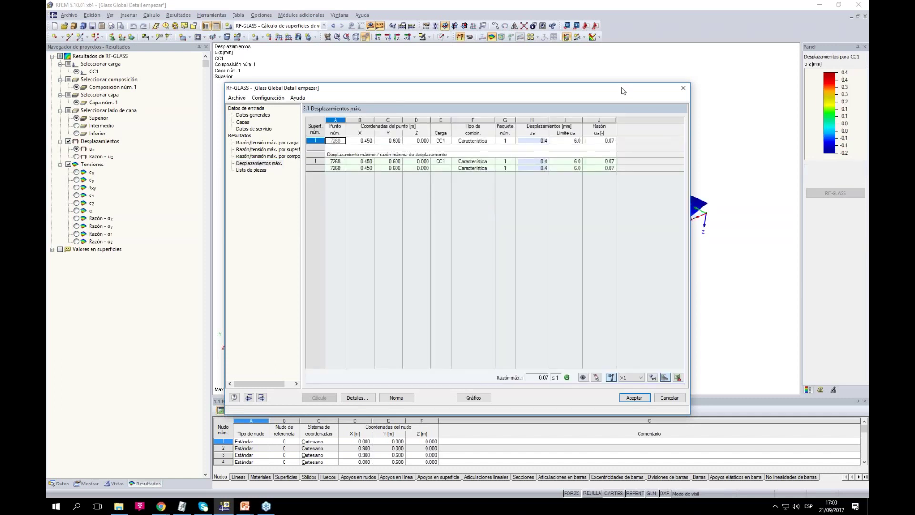
{"action": "left_click_drag", "start_coordinate": [622, 88], "coordinate": [623, 95]}
{"action": "left_click", "coordinate": [636, 407]}
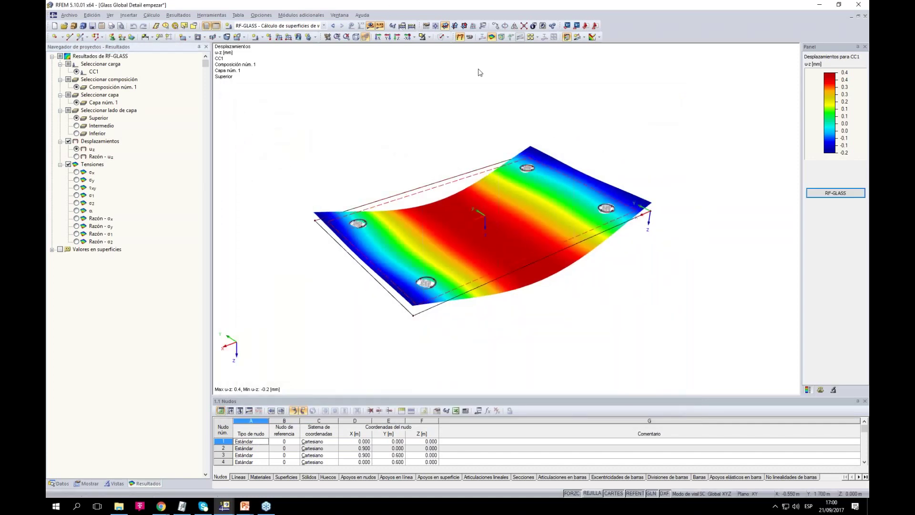
Cancel the visibility mode and show only the point fixing at the plate corner nearest the origin
{"action": "left_click", "coordinate": [423, 37]}
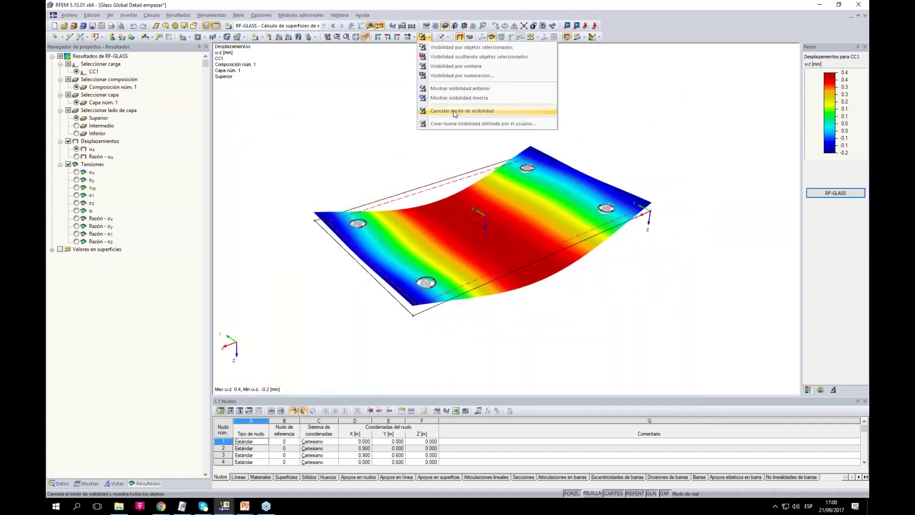
{"action": "left_click", "coordinate": [455, 112]}
{"action": "scroll", "coordinate": [649, 262], "scroll_direction": "up", "scroll_amount": 5}
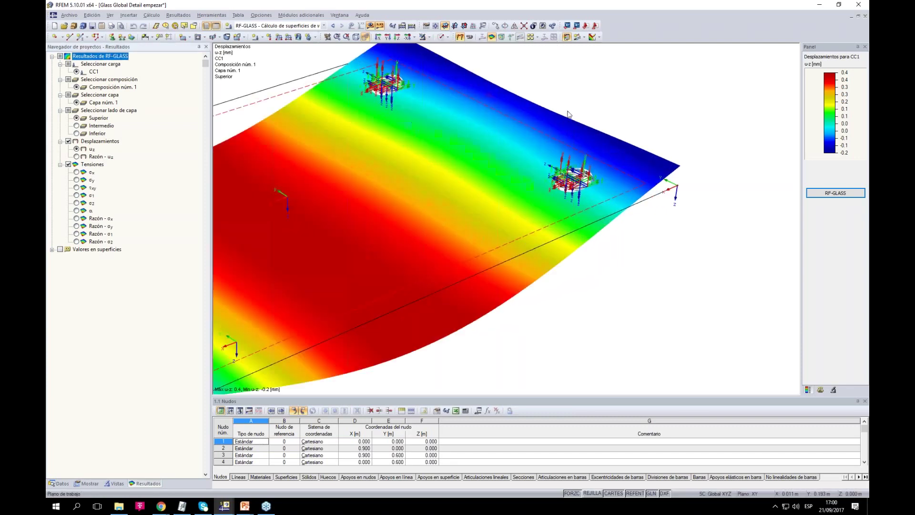
{"action": "left_click_drag", "start_coordinate": [531, 70], "coordinate": [648, 247]}
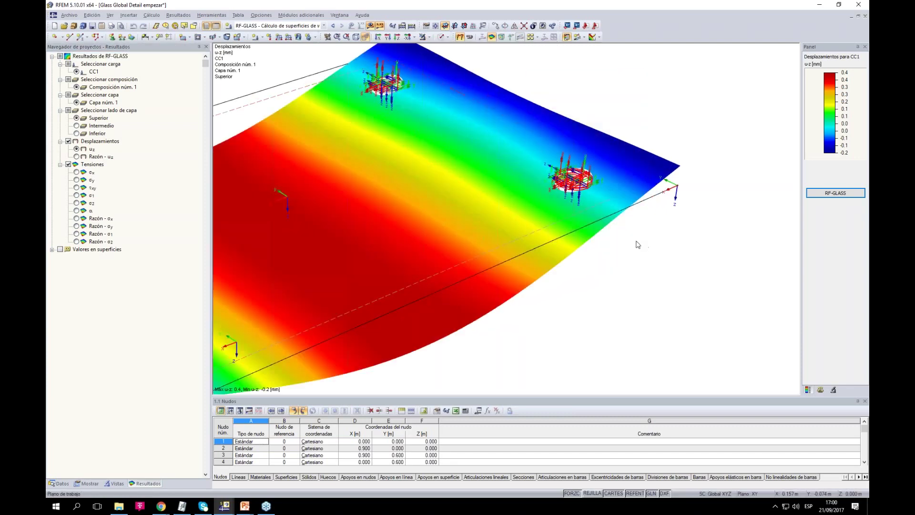
{"action": "left_click", "coordinate": [413, 38]}
{"action": "left_click", "coordinate": [496, 119]}
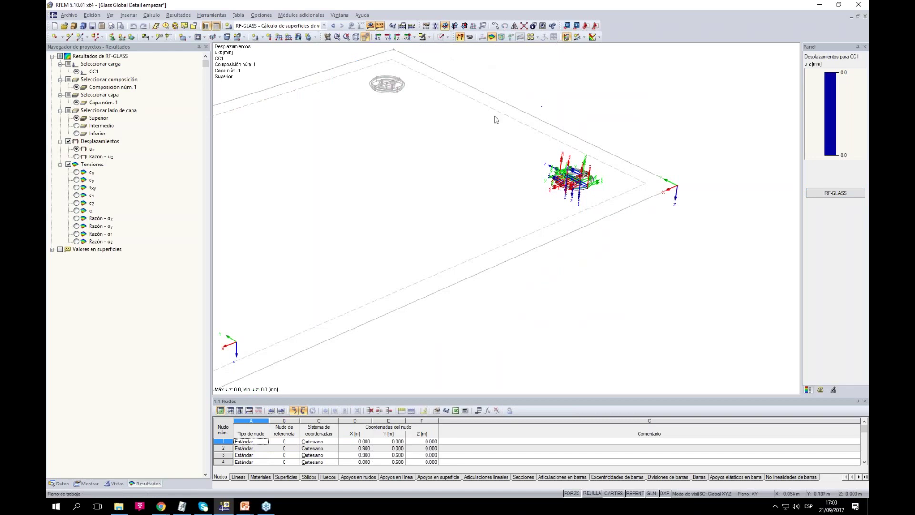
Display the CC1 global deformations of the fixing and turn off the local x,y,z axis systems of the surfaces
{"action": "left_click", "coordinate": [460, 36]}
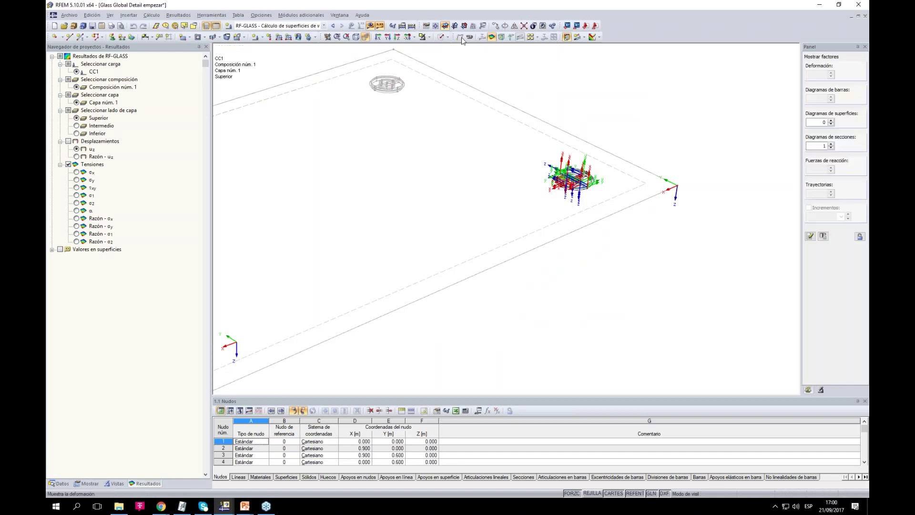
{"action": "left_click", "coordinate": [324, 25]}
{"action": "left_click", "coordinate": [253, 32]}
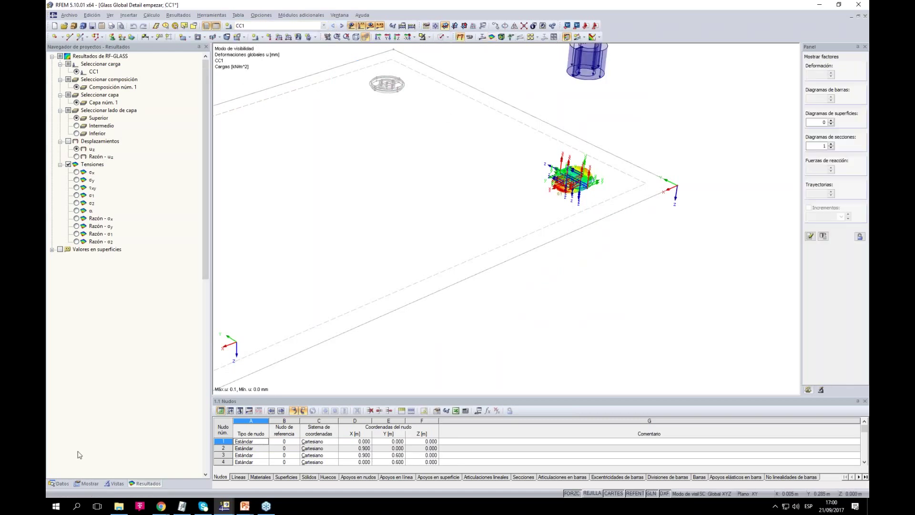
{"action": "left_click", "coordinate": [88, 484]}
{"action": "left_click", "coordinate": [77, 141]}
Examine the deformed shape of the isolated point fixing from the side and at an oblique angle
{"action": "middle_click_drag", "start_coordinate": [719, 135], "coordinate": [582, 102], "text": "ctrl"}
{"action": "scroll", "coordinate": [563, 203], "scroll_direction": "up", "scroll_amount": 2}
{"action": "scroll", "coordinate": [564, 202], "scroll_direction": "up", "scroll_amount": 5}
{"action": "middle_click_drag", "start_coordinate": [585, 212], "coordinate": [614, 163], "text": "ctrl"}
{"action": "scroll", "coordinate": [607, 173], "scroll_direction": "up", "scroll_amount": 2}
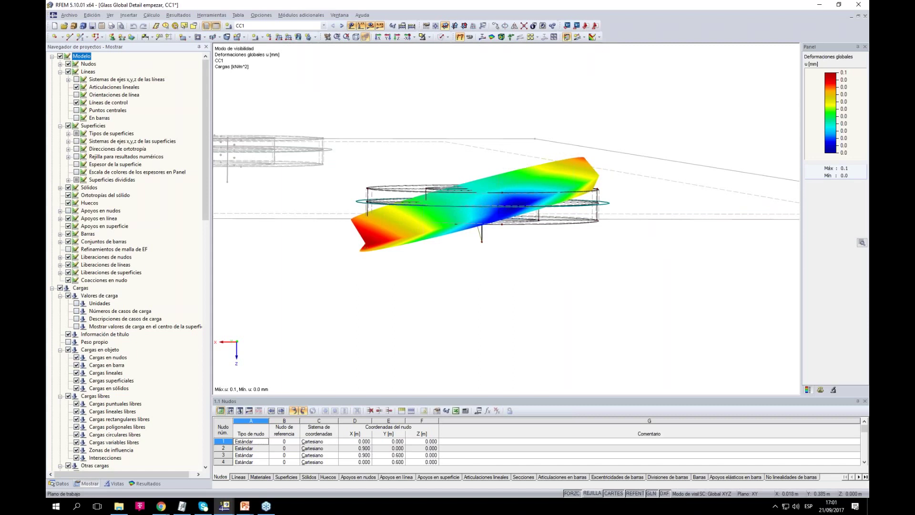
{"action": "scroll", "coordinate": [351, 317], "scroll_direction": "up", "scroll_amount": 2}
{"action": "scroll", "coordinate": [575, 279], "scroll_direction": "down", "scroll_amount": 1}
{"action": "middle_click_drag", "start_coordinate": [586, 259], "coordinate": [578, 286], "text": "ctrl"}
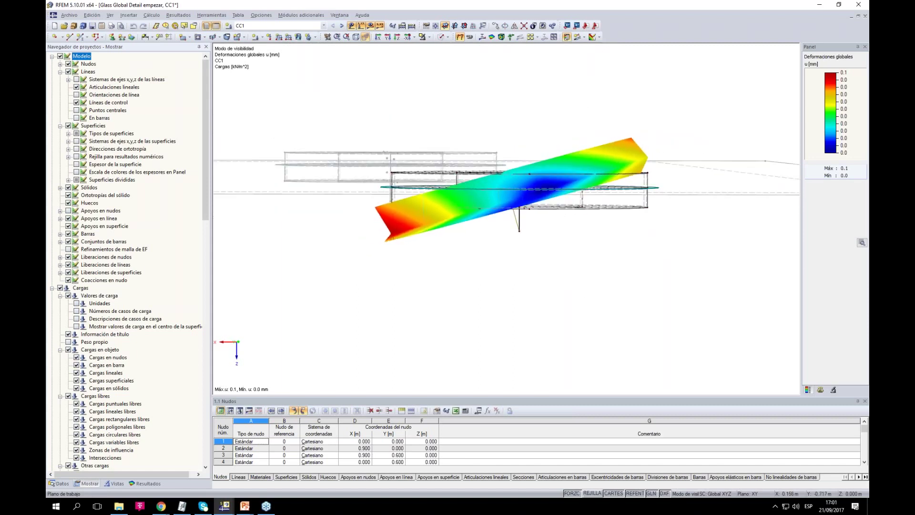
{"action": "scroll", "coordinate": [591, 193], "scroll_direction": "down", "scroll_amount": 5}
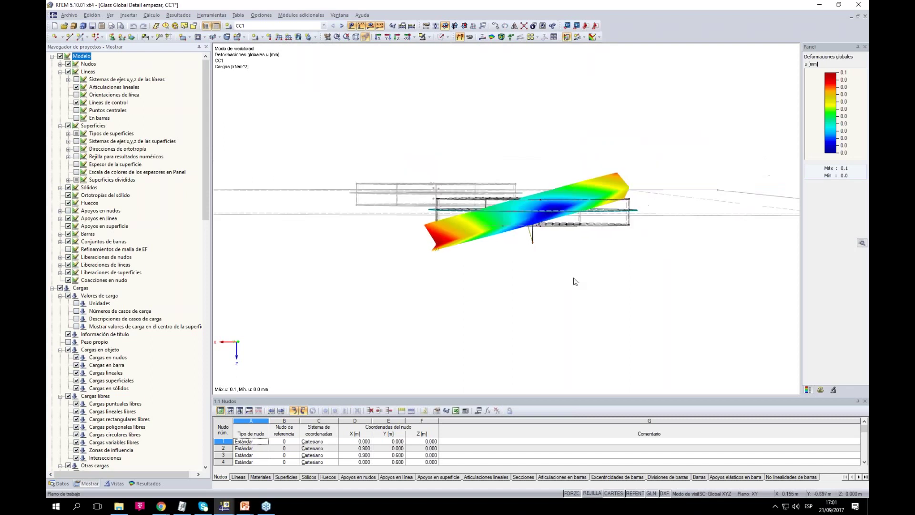
{"action": "middle_click_drag", "start_coordinate": [486, 85], "coordinate": [460, 47], "text": "ctrl"}
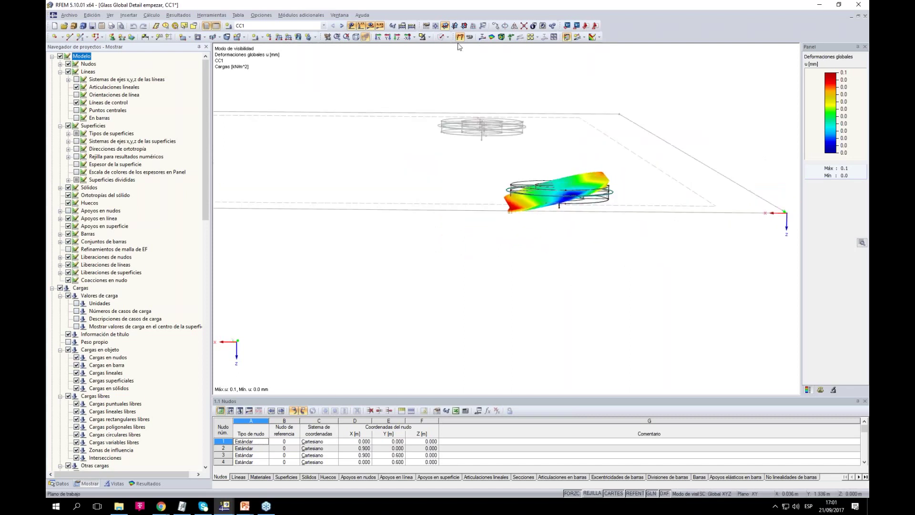
Display the axial forces N of the members across the whole model with the loads hidden
{"action": "left_click", "coordinate": [147, 483]}
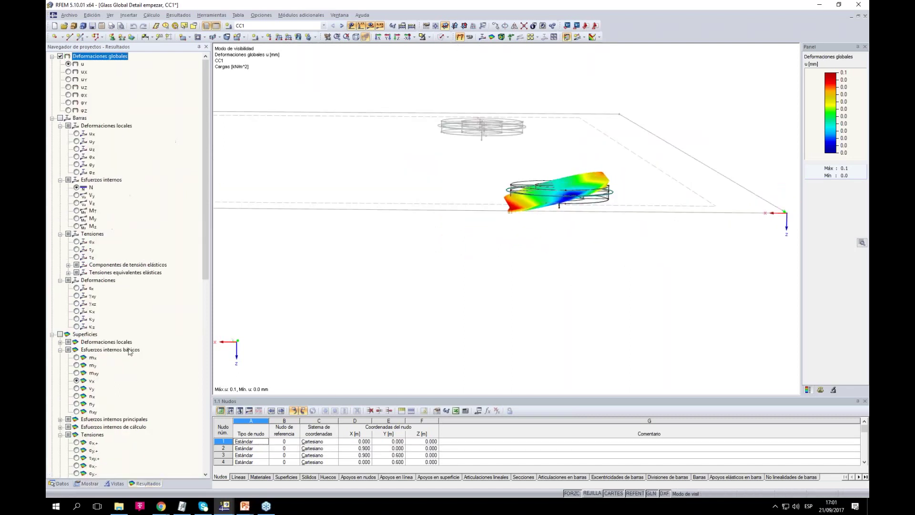
{"action": "left_click", "coordinate": [76, 187]}
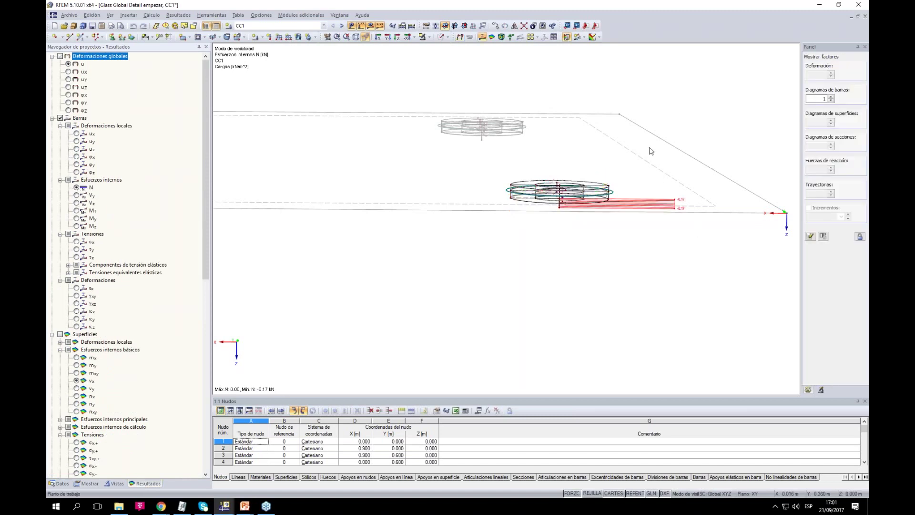
{"action": "left_click", "coordinate": [428, 37]}
{"action": "left_click", "coordinate": [462, 110]}
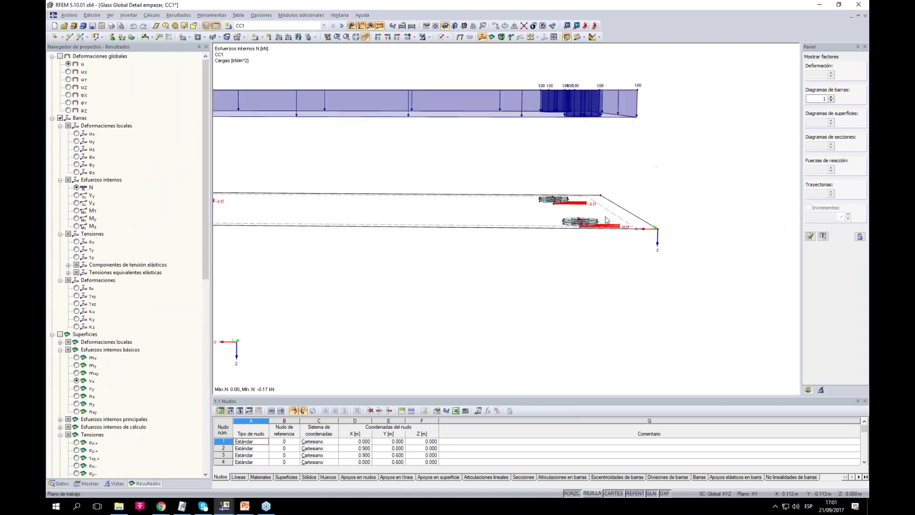
{"action": "middle_click_drag", "start_coordinate": [572, 162], "coordinate": [553, 181], "text": "ctrl"}
{"action": "left_click", "coordinate": [352, 26]}
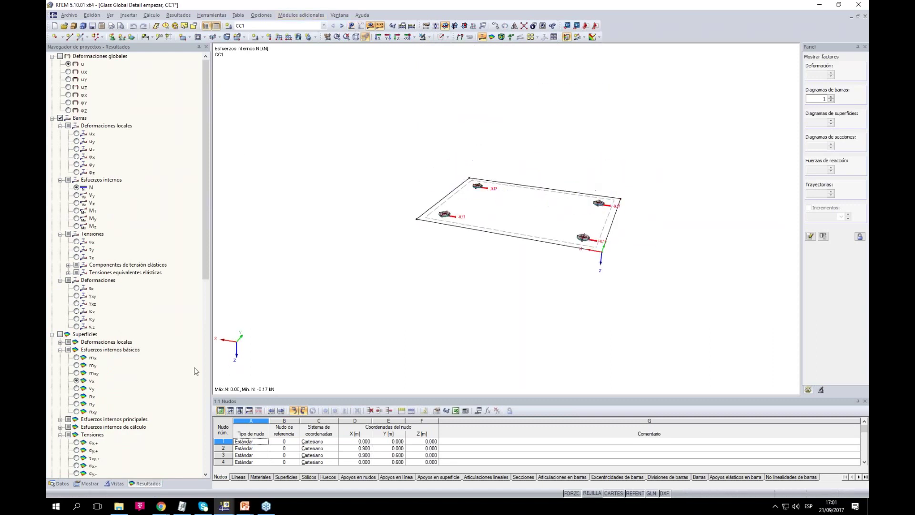
Display the nodal support reactions with only the P-Z component active
{"action": "left_click", "coordinate": [89, 484]}
{"action": "scroll", "coordinate": [105, 381], "scroll_direction": "down", "scroll_amount": 10}
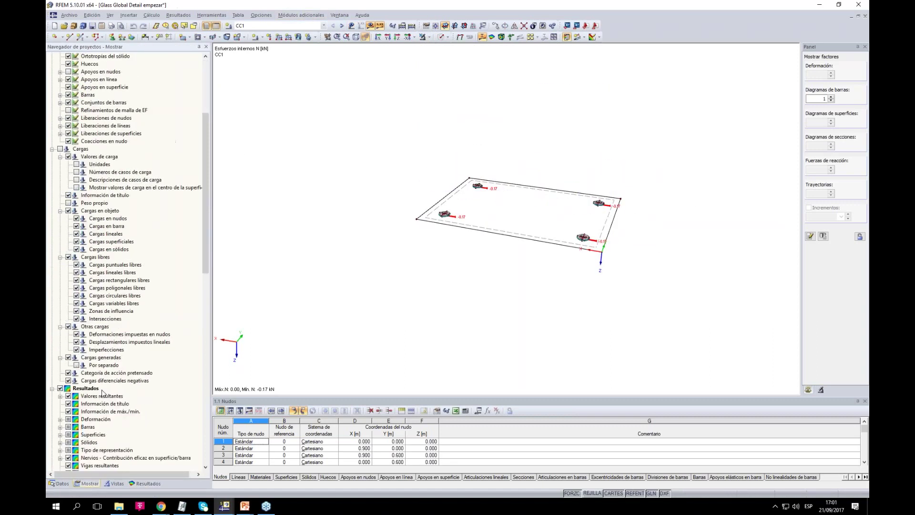
{"action": "scroll", "coordinate": [105, 380], "scroll_direction": "down", "scroll_amount": 1}
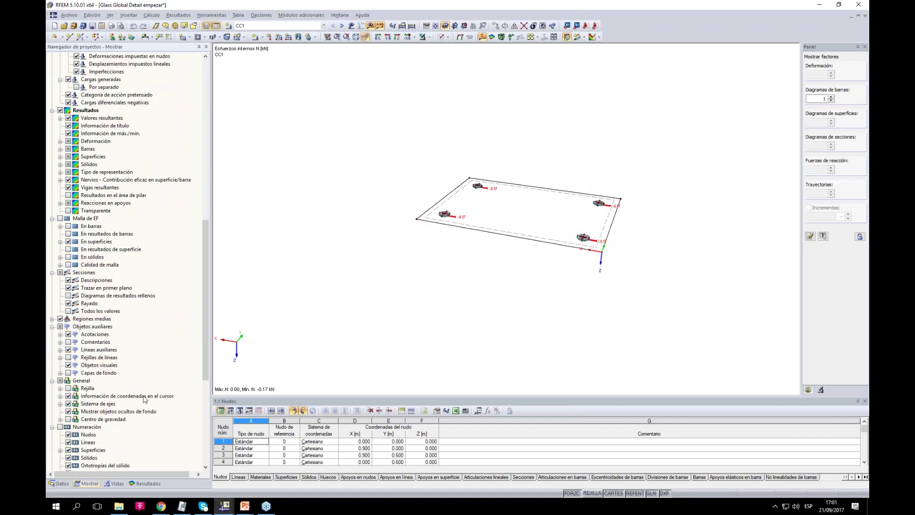
{"action": "left_click", "coordinate": [148, 483]}
{"action": "scroll", "coordinate": [88, 397], "scroll_direction": "down", "scroll_amount": 5}
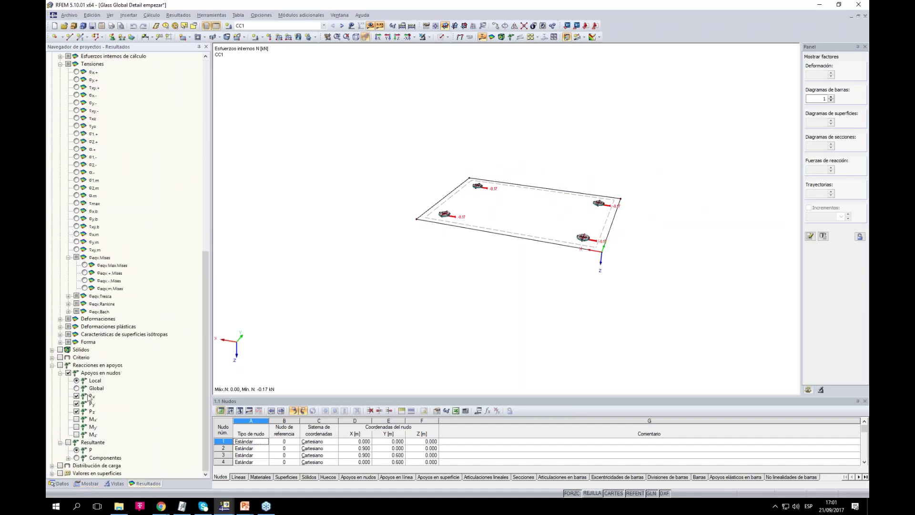
{"action": "left_click", "coordinate": [76, 396]}
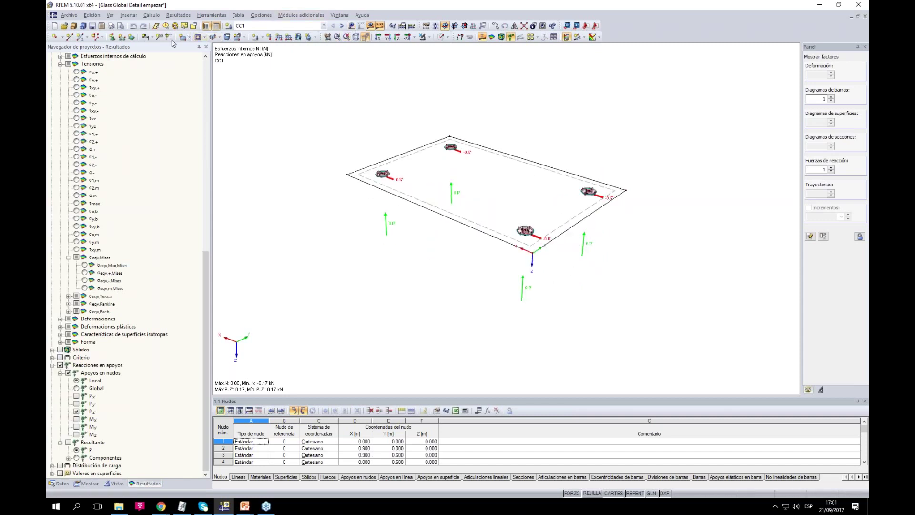
Dimension the plate's long and short edges with linear dimensions offset about 0.18 m and 0.105 m
{"action": "left_click", "coordinate": [147, 37]}
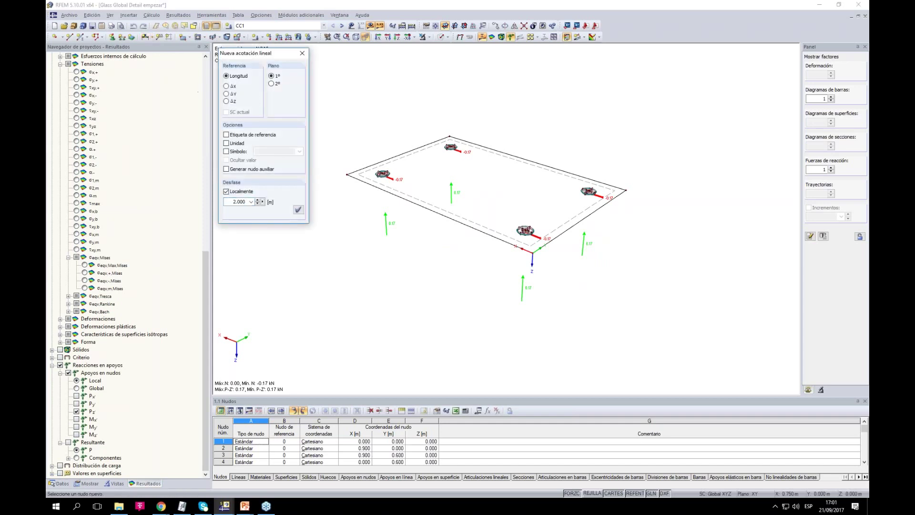
{"action": "left_click", "coordinate": [534, 253]}
{"action": "left_click", "coordinate": [534, 253]}
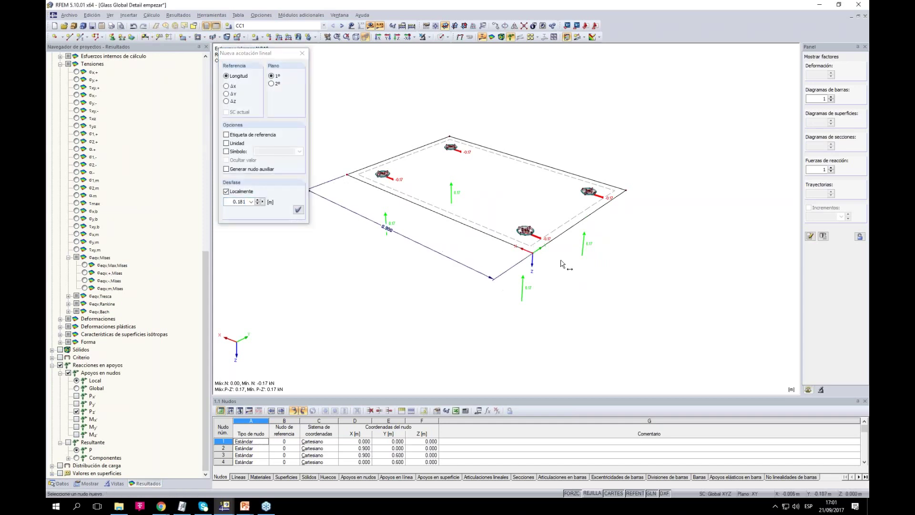
{"action": "left_click", "coordinate": [533, 254]}
{"action": "left_click", "coordinate": [626, 190]}
{"action": "left_click", "coordinate": [650, 201]}
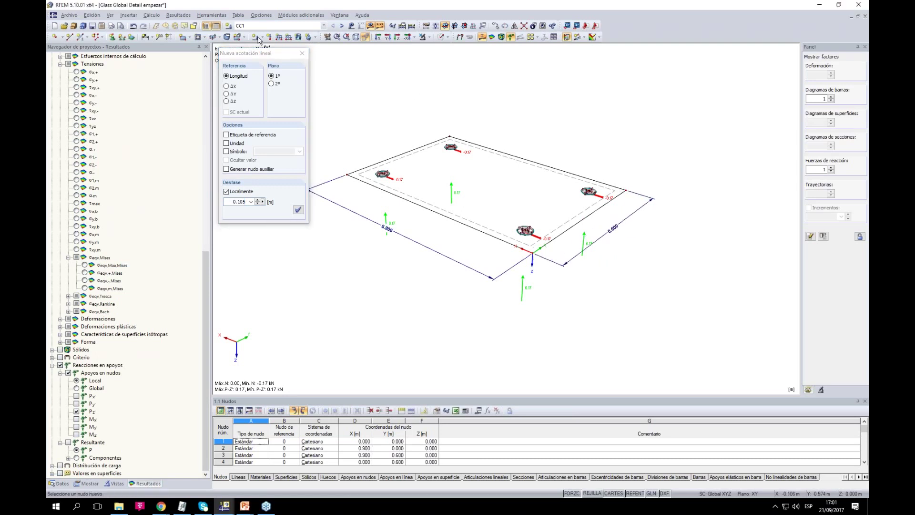
{"action": "left_click", "coordinate": [302, 53]}
Review the CC1 loads acting on the plate and hide them again
{"action": "left_click", "coordinate": [300, 26]}
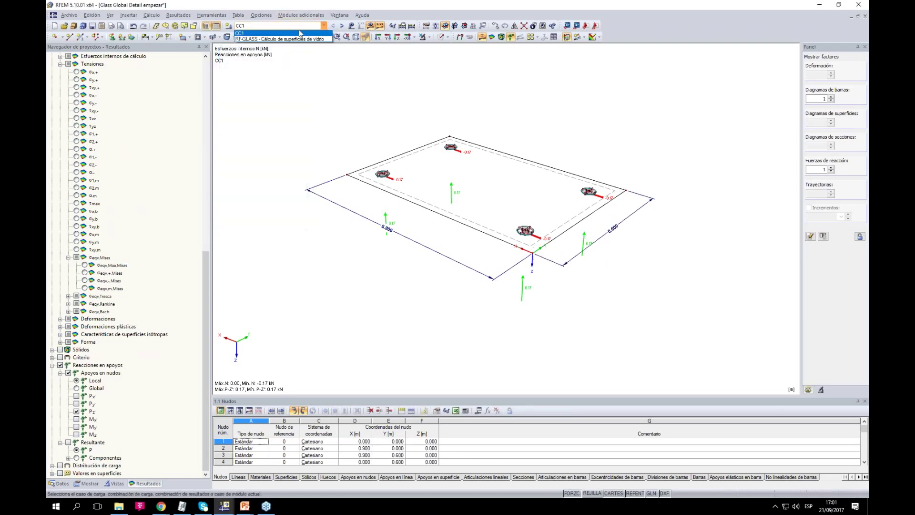
{"action": "left_click", "coordinate": [299, 34]}
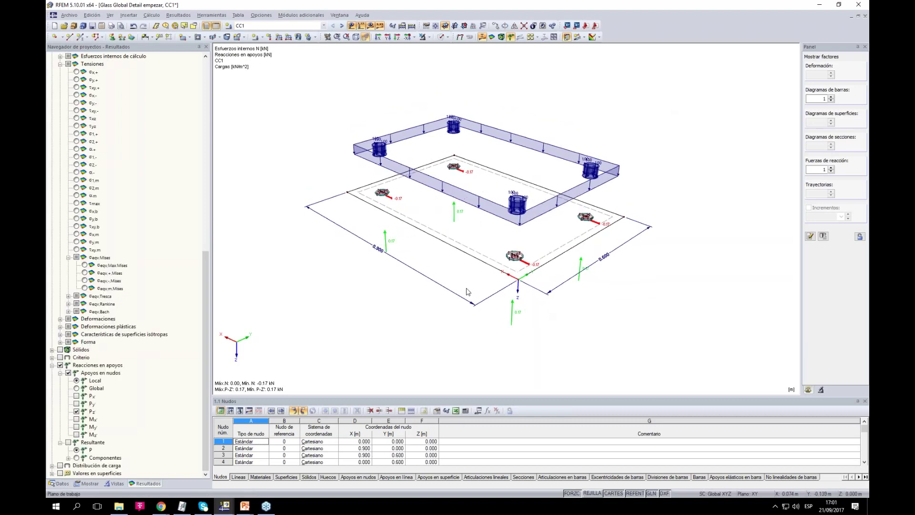
{"action": "scroll", "coordinate": [467, 292], "scroll_direction": "up", "scroll_amount": 2}
{"action": "scroll", "coordinate": [707, 288], "scroll_direction": "down", "scroll_amount": 1}
{"action": "middle_click_drag", "start_coordinate": [708, 287], "coordinate": [486, 270], "text": "ctrl"}
{"action": "left_click", "coordinate": [351, 25]}
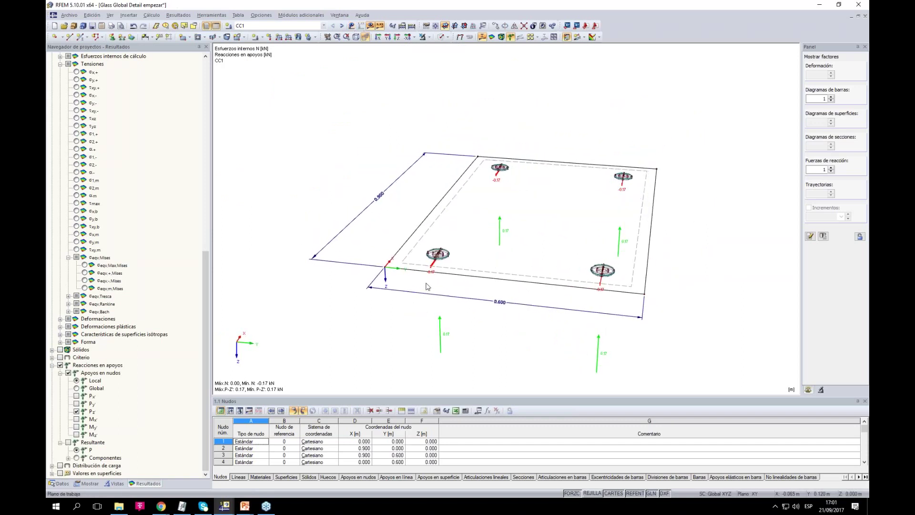
Start a new section named s1 through surface 1, defined by plane with projection direction Z
{"action": "left_click", "coordinate": [66, 482]}
{"action": "middle_click_drag", "start_coordinate": [508, 346], "coordinate": [434, 344], "text": "ctrl"}
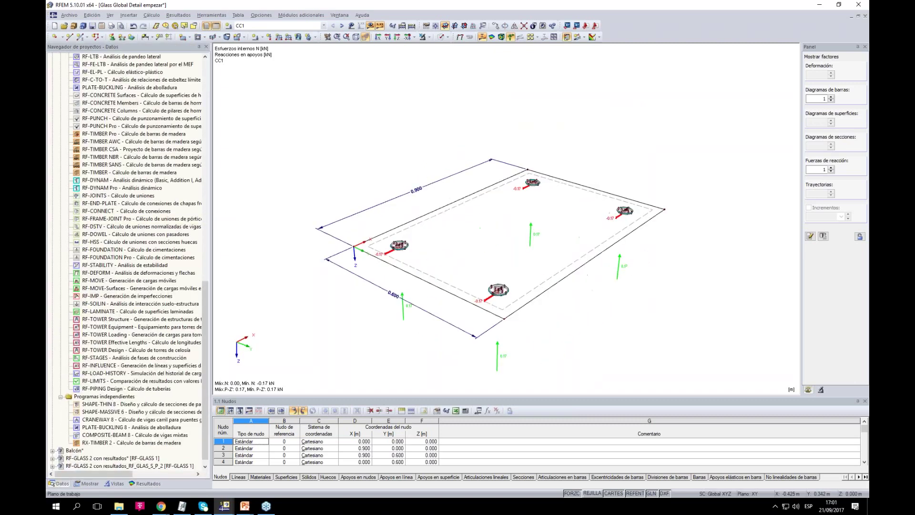
{"action": "scroll", "coordinate": [88, 176], "scroll_direction": "up", "scroll_amount": 13}
{"action": "left_click", "coordinate": [85, 150]}
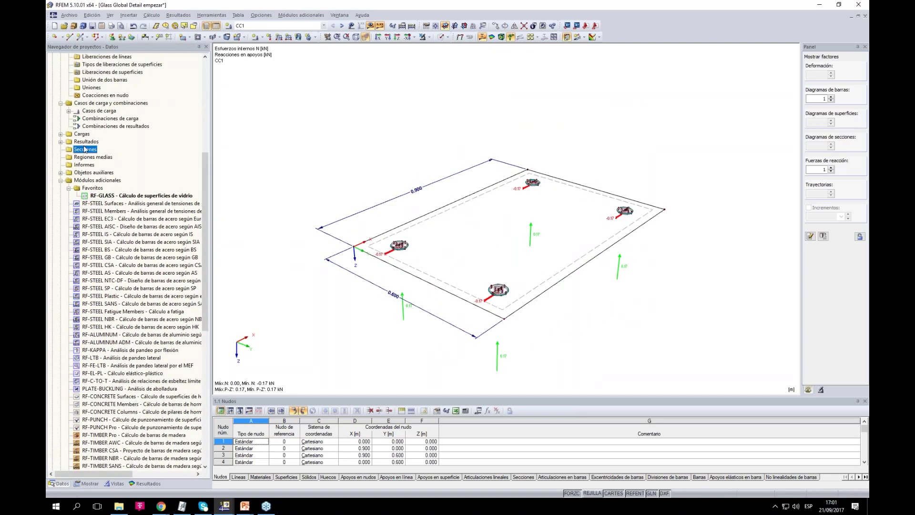
{"action": "right_click", "coordinate": [86, 149]}
{"action": "left_click", "coordinate": [116, 163]}
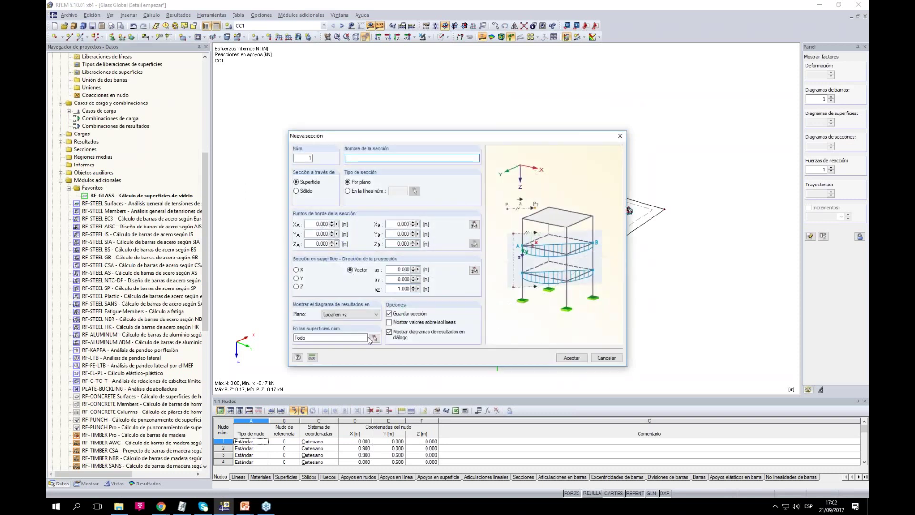
{"action": "left_click", "coordinate": [374, 338]}
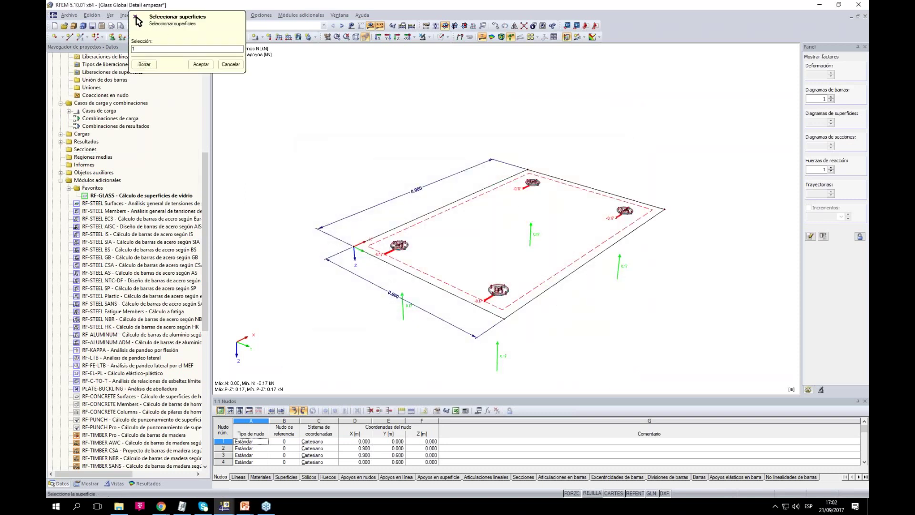
{"action": "left_click", "coordinate": [201, 64]}
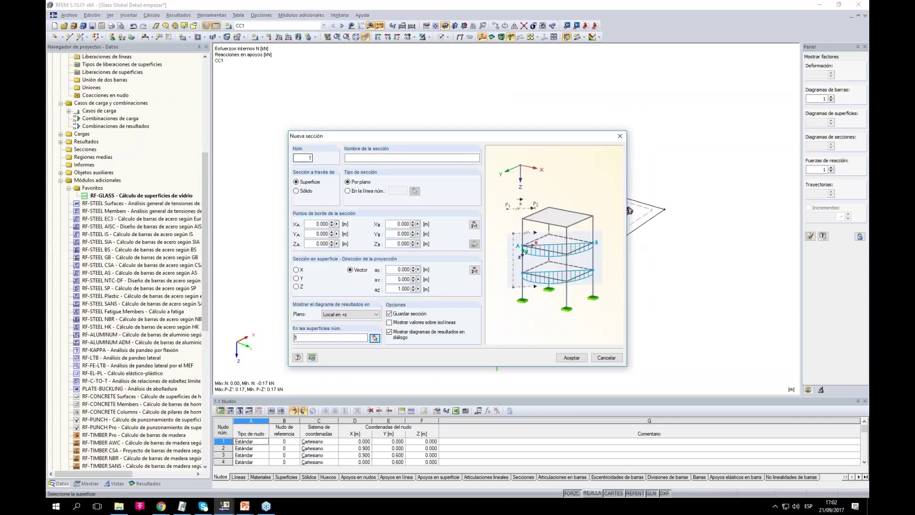
{"action": "left_click", "coordinate": [296, 287]}
{"action": "left_click", "coordinate": [296, 190]}
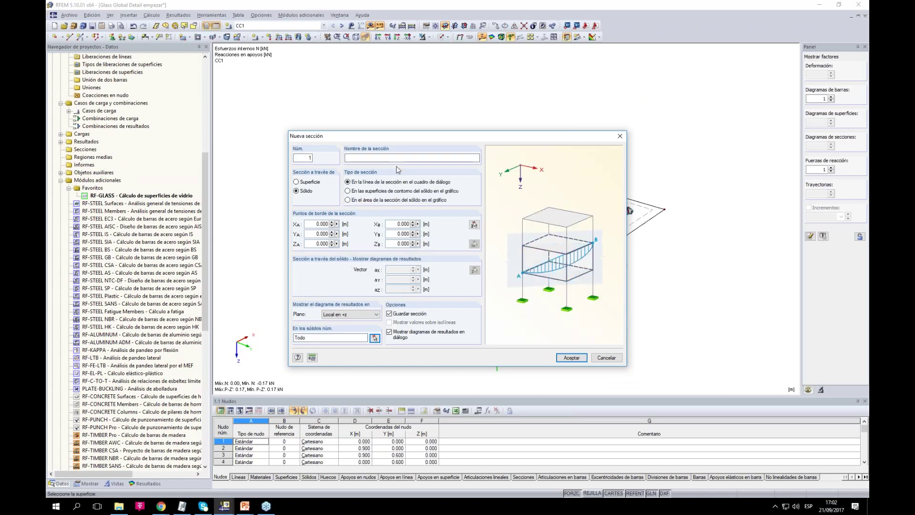
{"action": "left_click", "coordinate": [296, 182]}
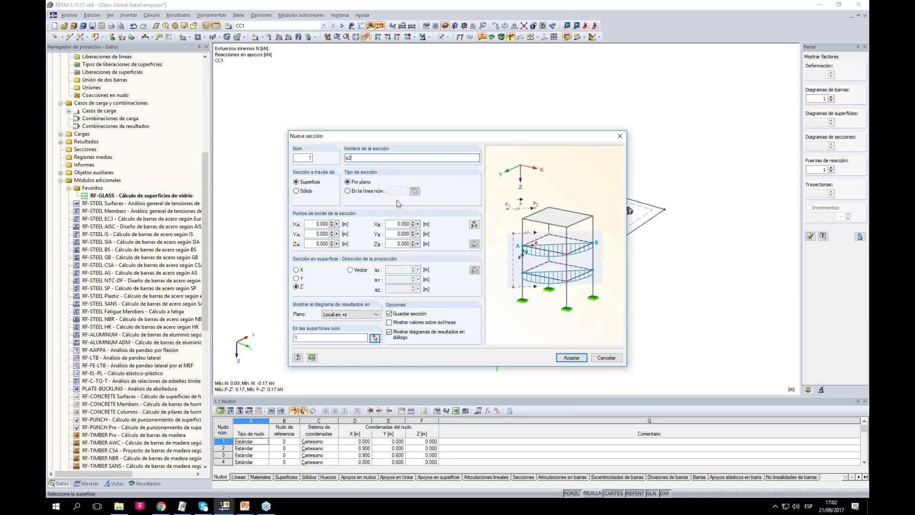
{"action": "left_click", "coordinate": [474, 225]}
{"action": "left_click", "coordinate": [375, 256]}
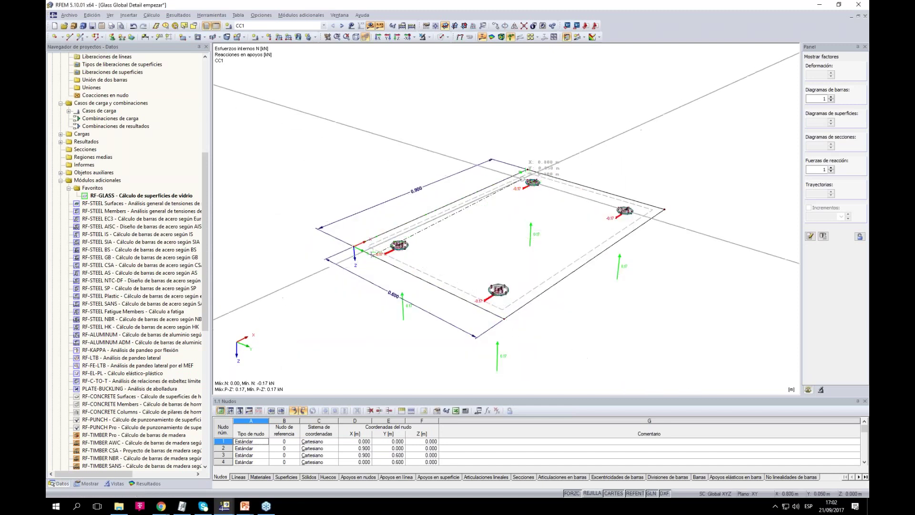
{"action": "middle_click_drag", "start_coordinate": [443, 224], "coordinate": [580, 220], "text": "ctrl"}
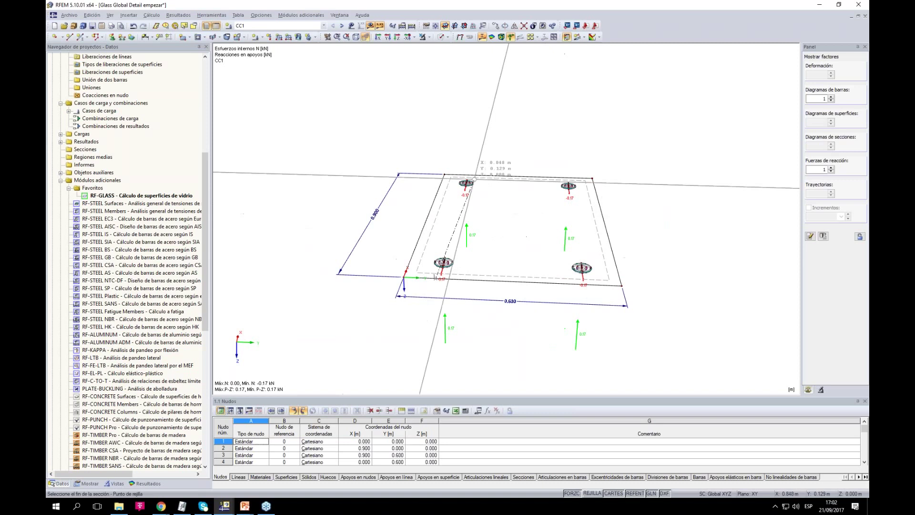
{"action": "left_click", "coordinate": [472, 161]}
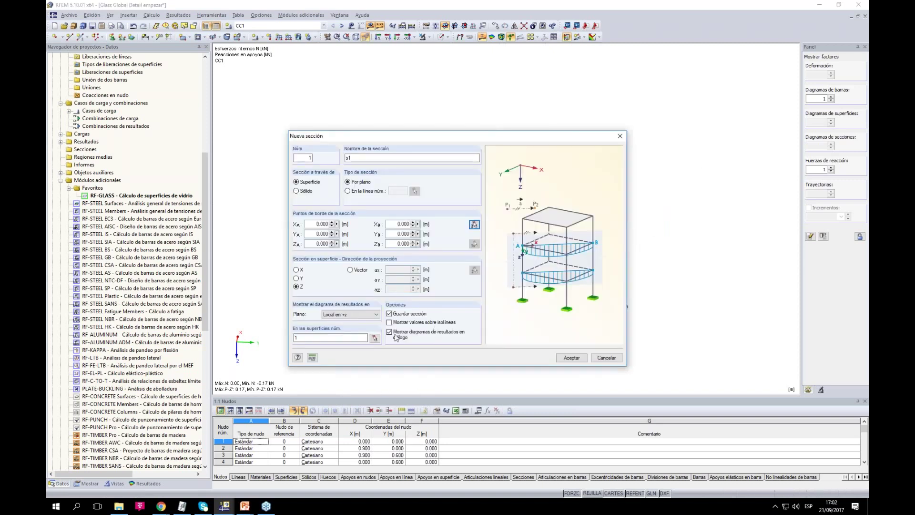
Pick the section's edge points at 0.000, 0.090, 0.000 m and 0.900, 0.090, 0.000 m and create the section
{"action": "left_click", "coordinate": [474, 224]}
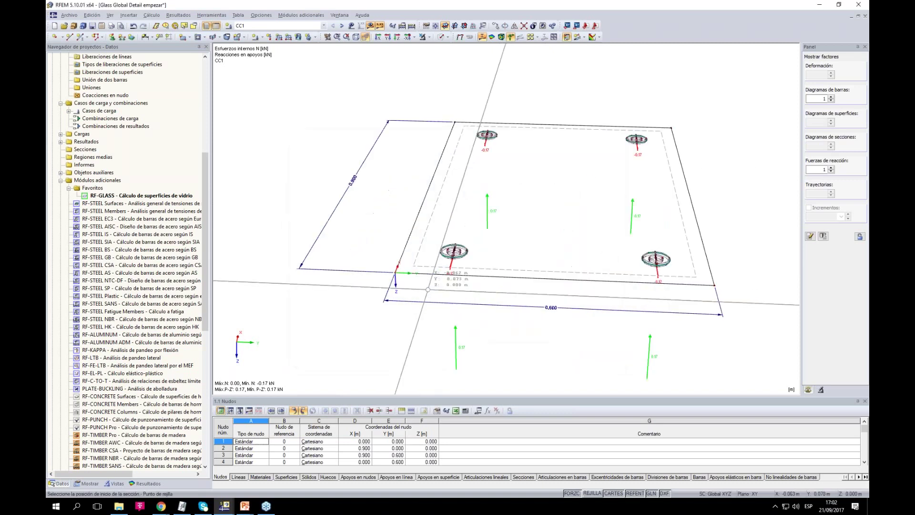
{"action": "scroll", "coordinate": [439, 273], "scroll_direction": "up", "scroll_amount": 2}
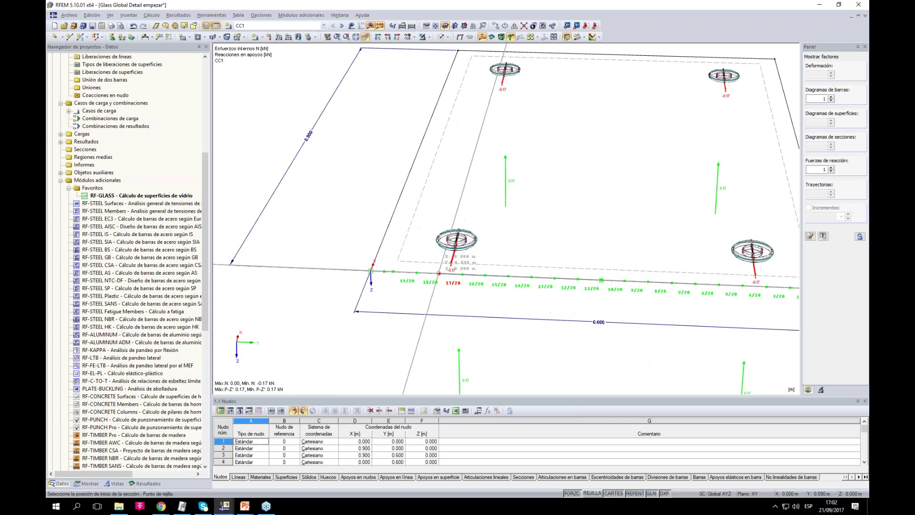
{"action": "left_click", "coordinate": [439, 273]}
{"action": "scroll", "coordinate": [512, 62], "scroll_direction": "down", "scroll_amount": 2}
{"action": "middle_click_drag", "start_coordinate": [513, 58], "coordinate": [500, 159]}
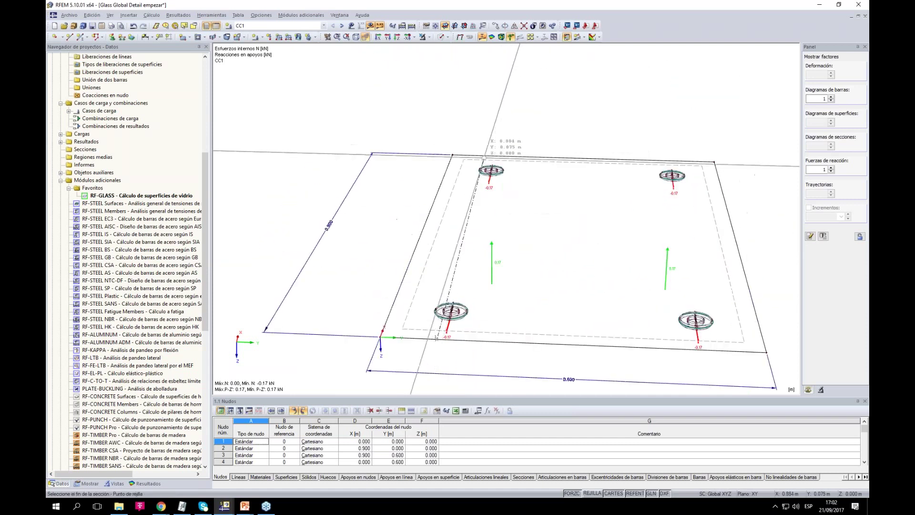
{"action": "left_click", "coordinate": [491, 155]}
{"action": "left_click", "coordinate": [568, 356]}
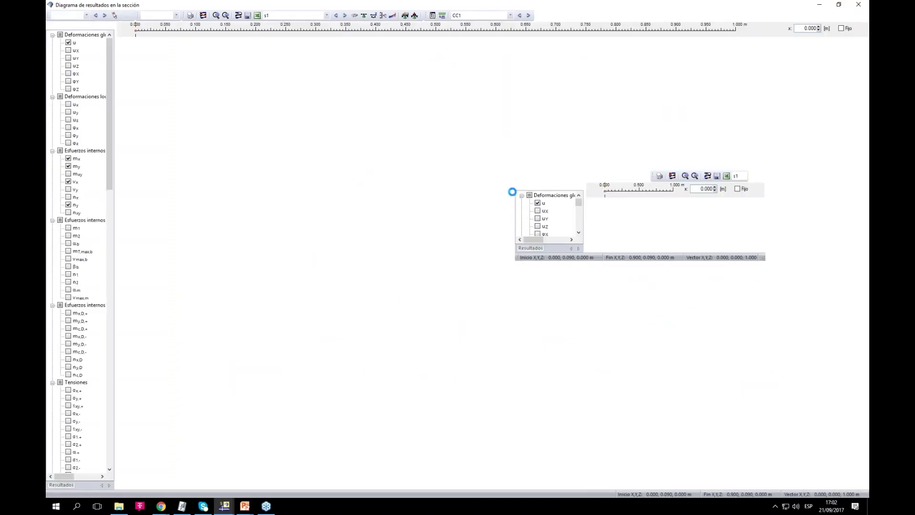
Hide the m-x and m-y diagrams, review the RF-GLASS sigma-x diagram along section s1, and close the section diagrams
{"action": "left_click", "coordinate": [68, 158]}
{"action": "left_click", "coordinate": [68, 166]}
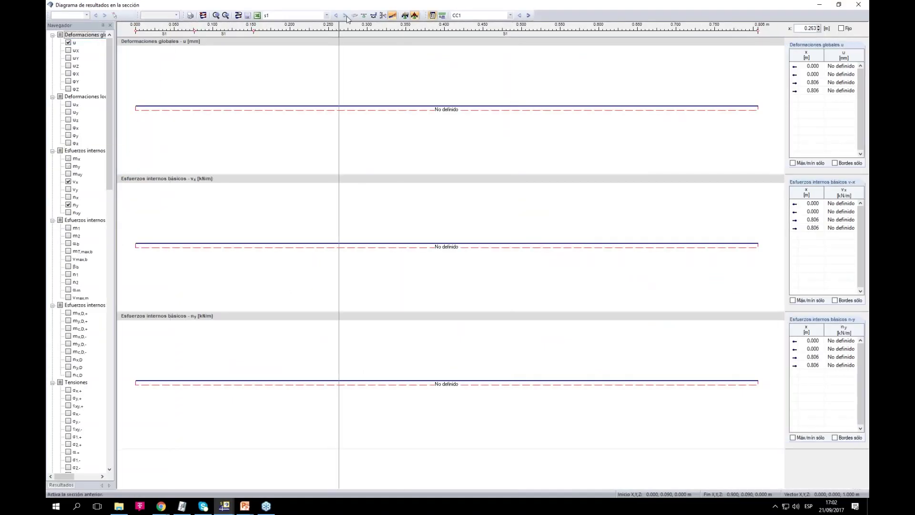
{"action": "left_click", "coordinate": [504, 15]}
{"action": "left_click", "coordinate": [505, 29]}
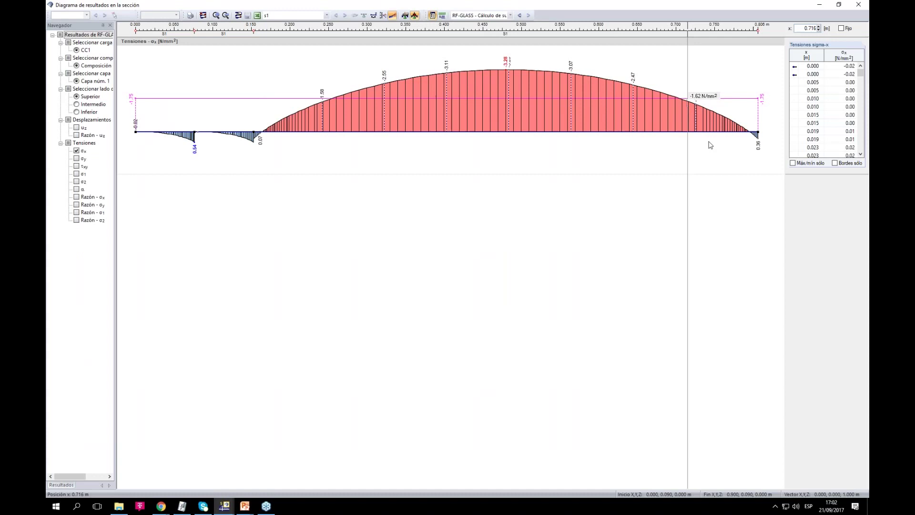
{"action": "left_click", "coordinate": [860, 4]}
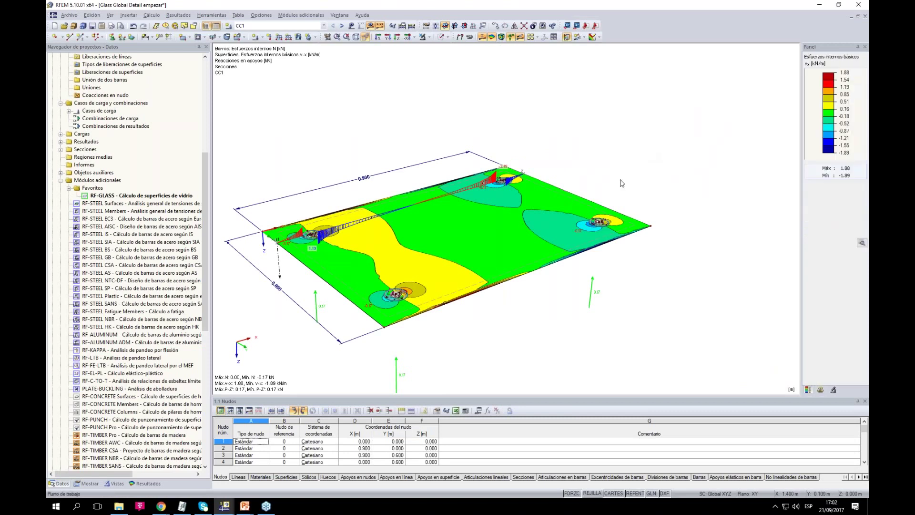
Apply a smooth colour transition to the surface results and switch the model view from CC1 to the RF-GLASS results
{"action": "right_click", "coordinate": [823, 125]}
{"action": "left_click", "coordinate": [782, 171]}
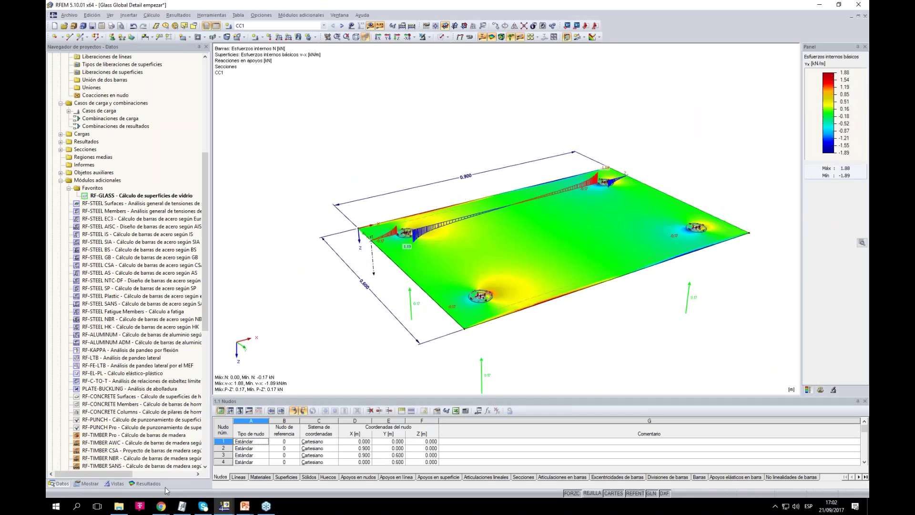
{"action": "left_click", "coordinate": [145, 484]}
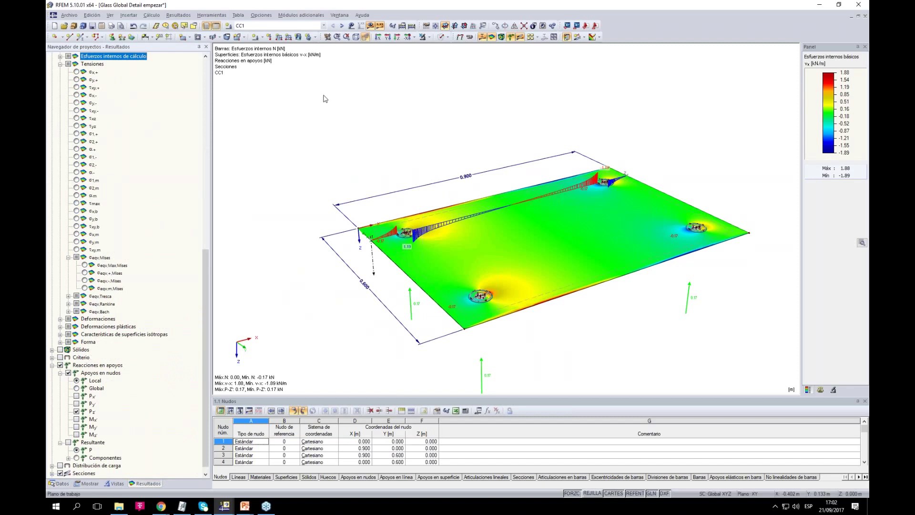
{"action": "left_click", "coordinate": [341, 26]}
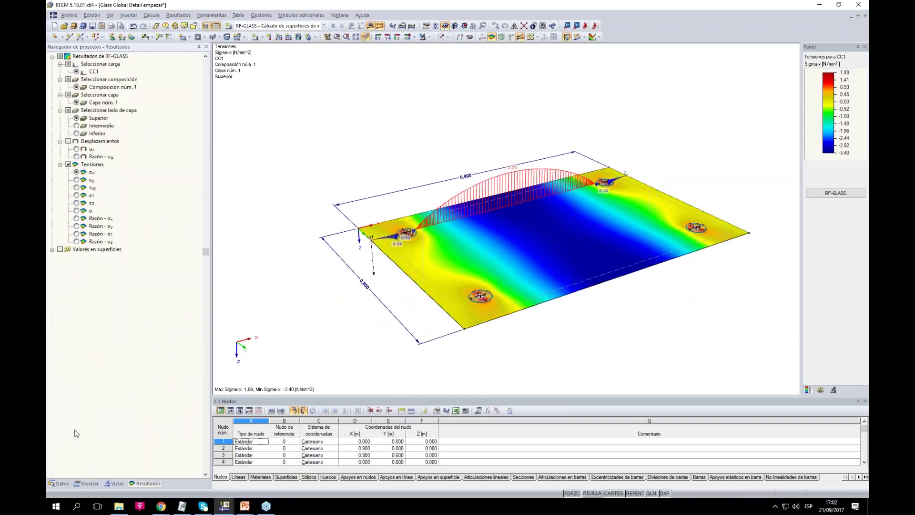
Examine the sigma-x section diagram around the plate's point fixings and change the displayed stress to sigma-y
{"action": "middle_click_drag", "start_coordinate": [564, 265], "coordinate": [514, 302], "text": "ctrl"}
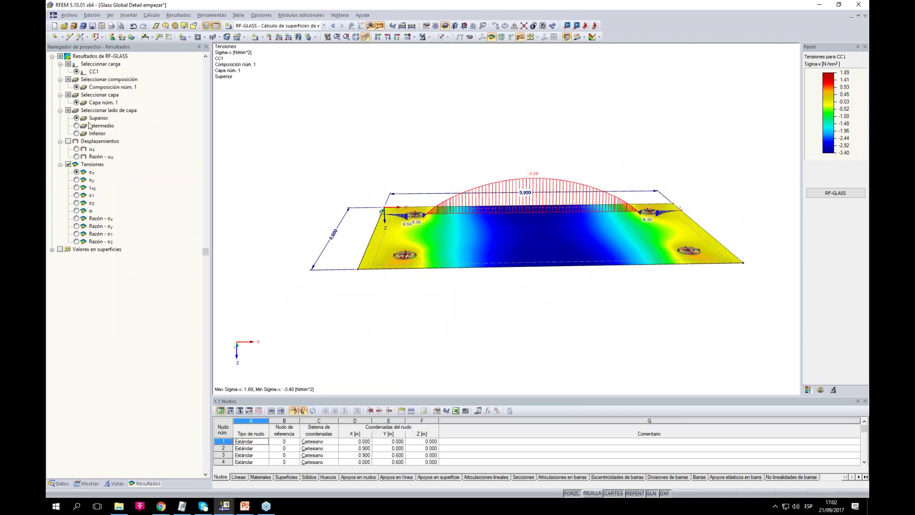
{"action": "scroll", "coordinate": [494, 164], "scroll_direction": "up", "scroll_amount": 2}
{"action": "left_click_drag", "start_coordinate": [523, 156], "coordinate": [543, 164]}
{"action": "scroll", "coordinate": [405, 229], "scroll_direction": "up", "scroll_amount": 2}
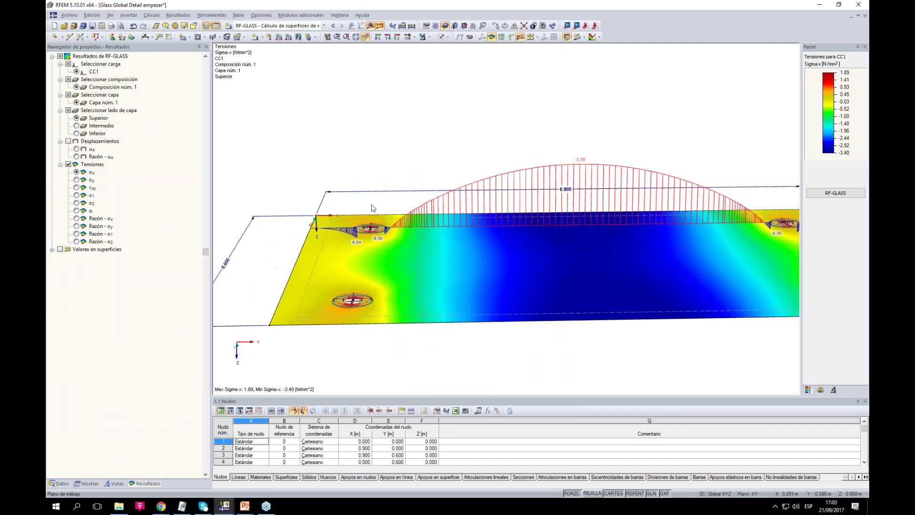
{"action": "scroll", "coordinate": [393, 234], "scroll_direction": "up", "scroll_amount": 2}
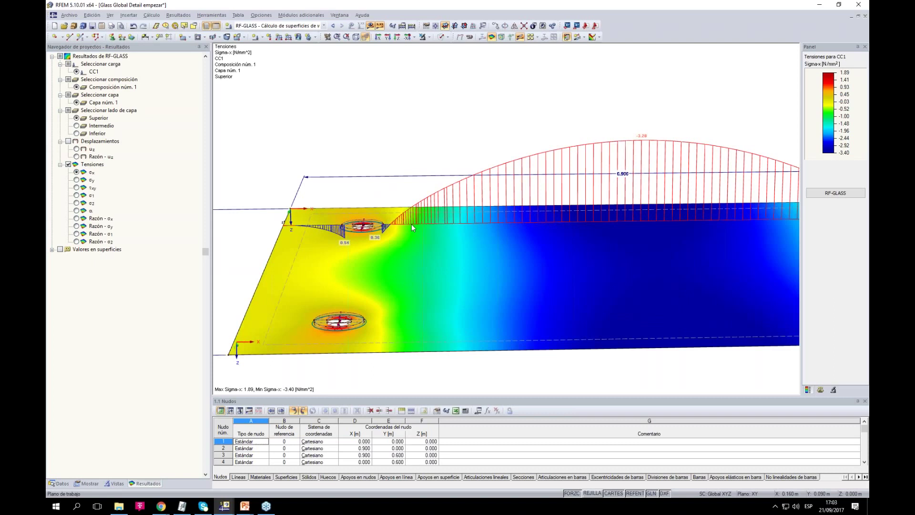
{"action": "scroll", "coordinate": [412, 225], "scroll_direction": "down", "scroll_amount": 2}
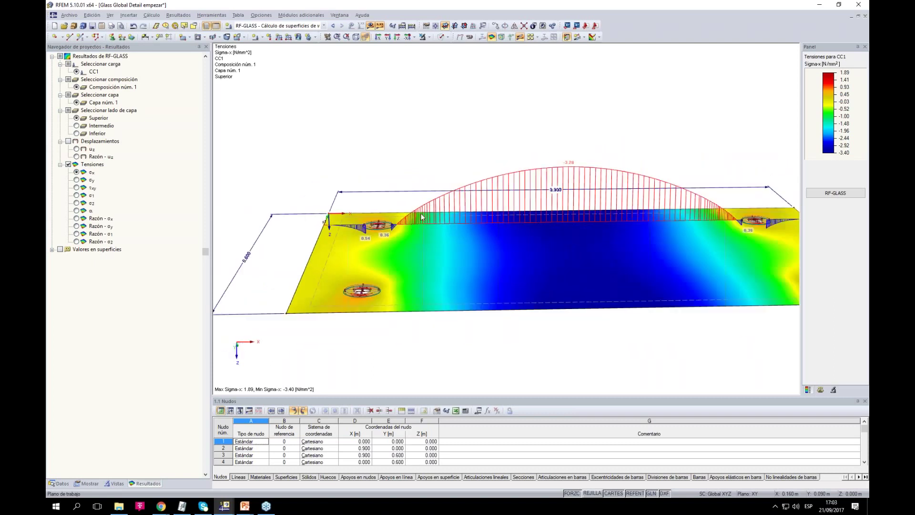
{"action": "left_click", "coordinate": [76, 180]}
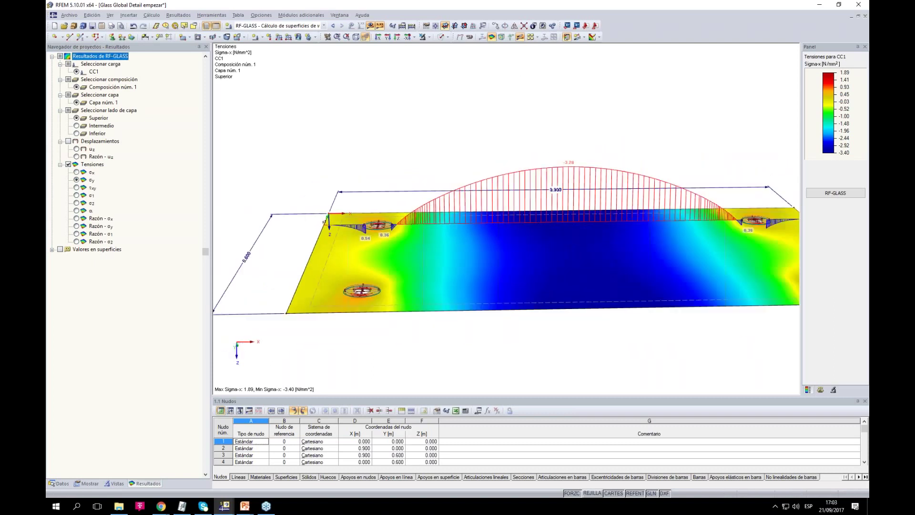
{"action": "middle_click_drag", "start_coordinate": [481, 133], "coordinate": [471, 361], "text": "ctrl"}
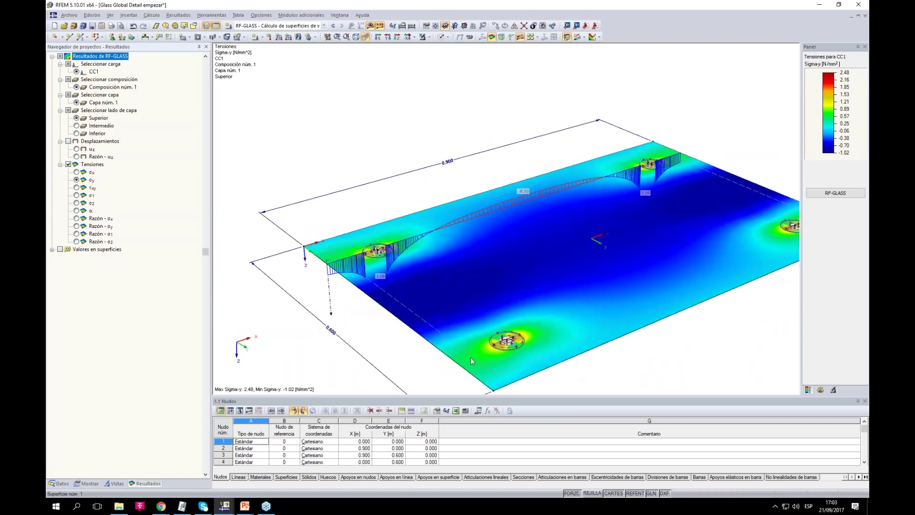
Display the local x,y,z axis systems of the surfaces and limit visibility to the glass plate, hiding the fixing members
{"action": "left_click", "coordinate": [89, 484]}
{"action": "scroll", "coordinate": [81, 103], "scroll_direction": "up", "scroll_amount": 10}
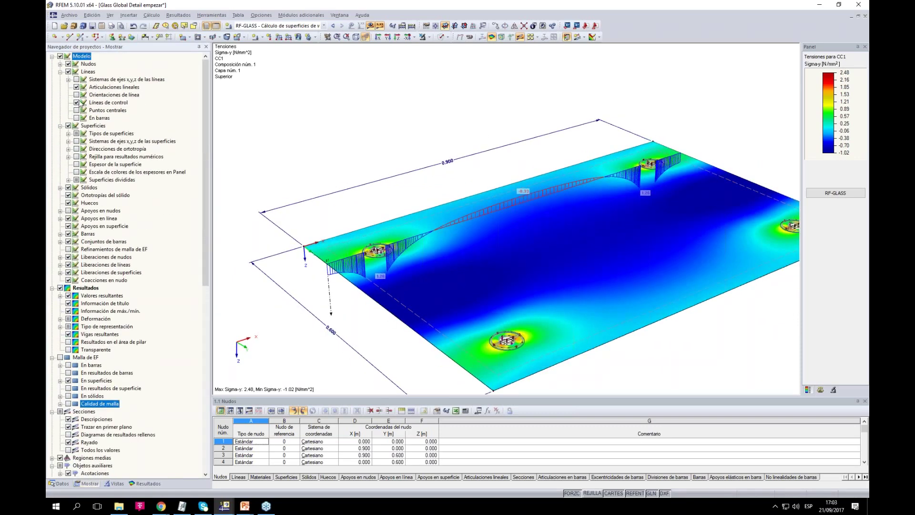
{"action": "left_click", "coordinate": [76, 142]}
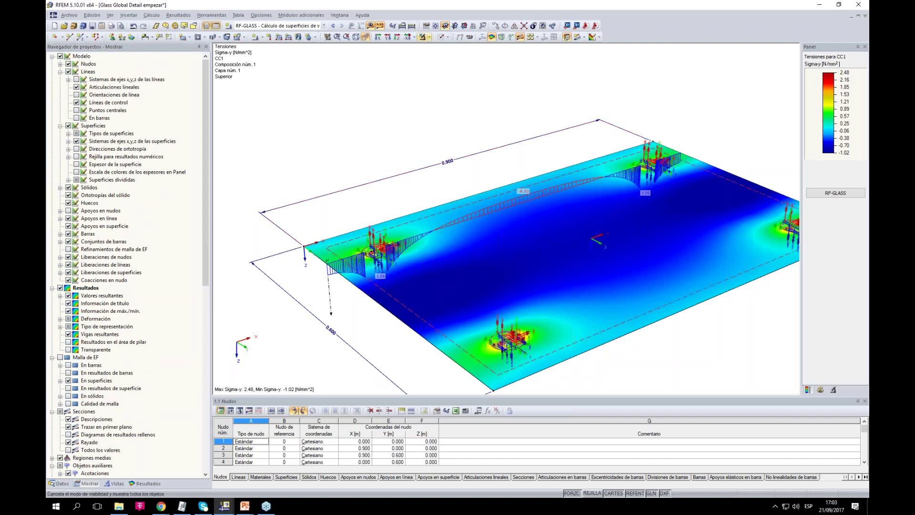
{"action": "left_click", "coordinate": [442, 37]}
{"action": "left_click", "coordinate": [430, 37]}
{"action": "left_click", "coordinate": [435, 88]}
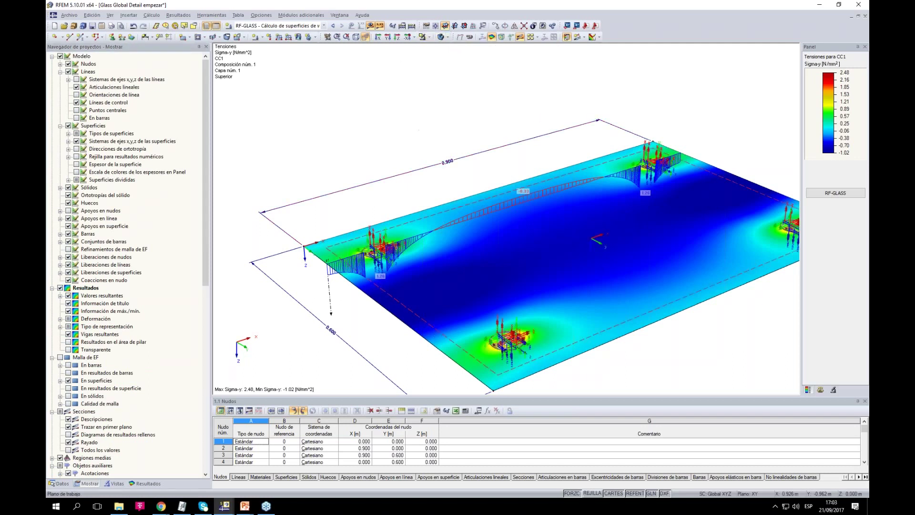
{"action": "middle_click_drag", "start_coordinate": [434, 79], "coordinate": [419, 109], "text": "ctrl"}
Display the tau-xy stresses on the plate, followed by the u-z displacements, and inspect both from several angles
{"action": "left_click", "coordinate": [143, 484]}
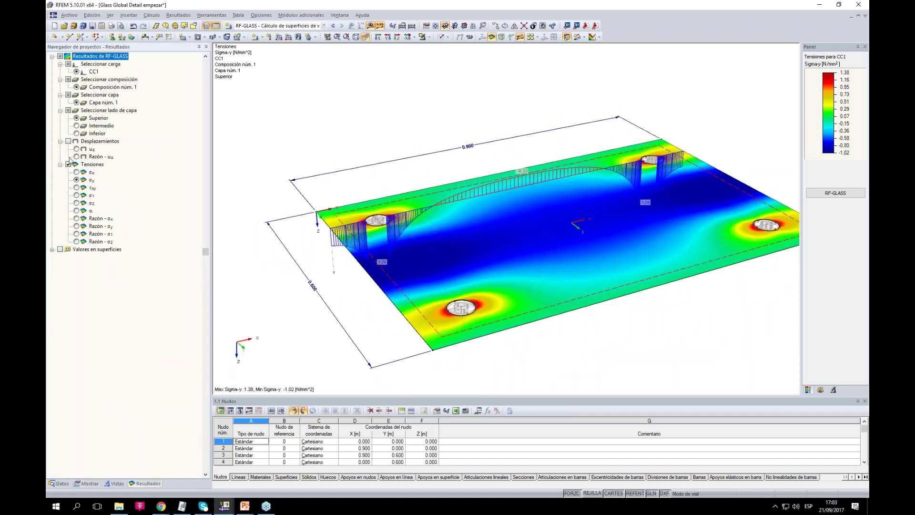
{"action": "left_click", "coordinate": [76, 188]}
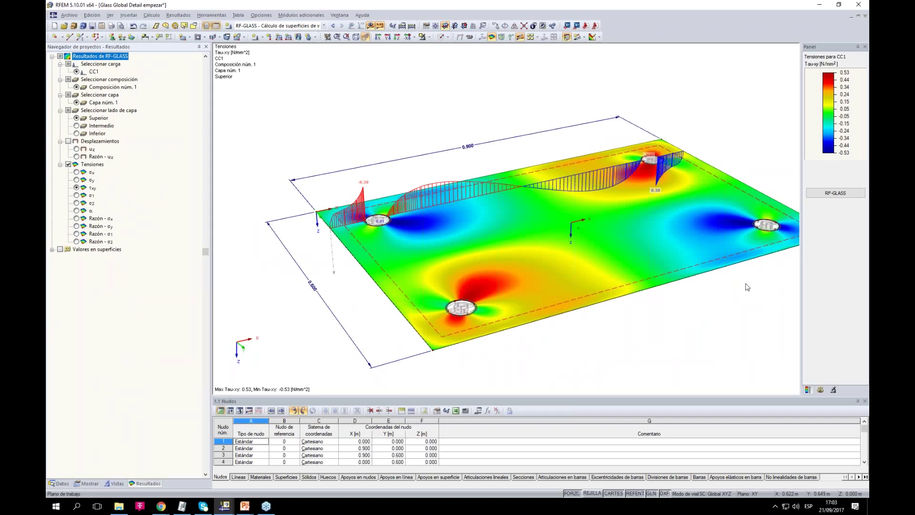
{"action": "middle_click_drag", "start_coordinate": [729, 322], "coordinate": [582, 287], "text": "ctrl"}
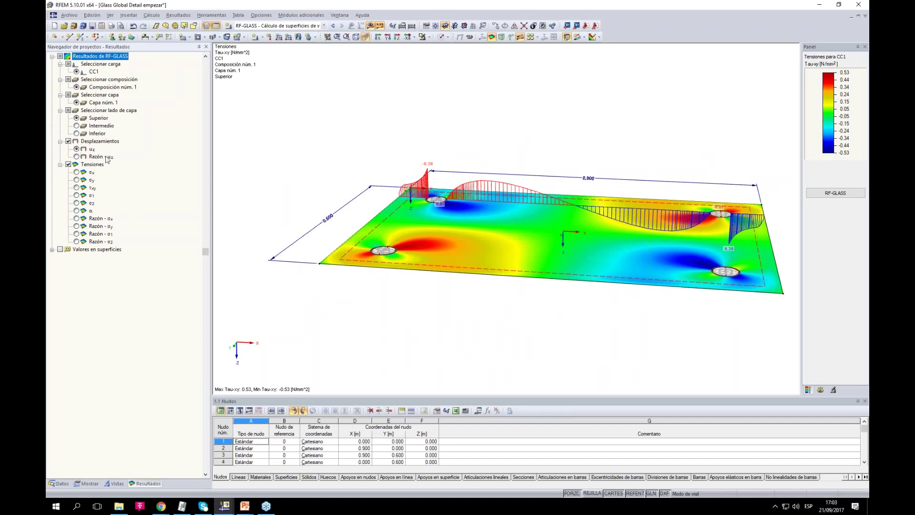
{"action": "middle_click_drag", "start_coordinate": [594, 321], "coordinate": [394, 356], "text": "ctrl"}
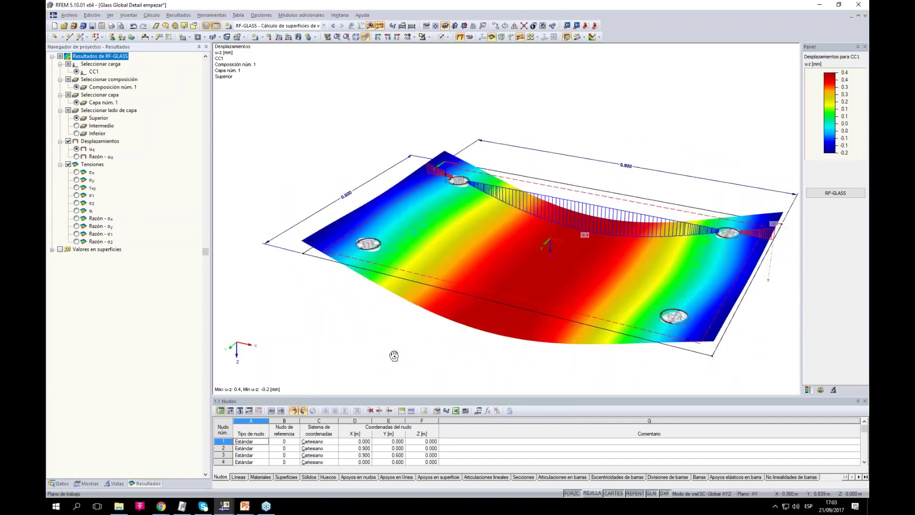
{"action": "scroll", "coordinate": [394, 356], "scroll_direction": "down", "scroll_amount": 2}
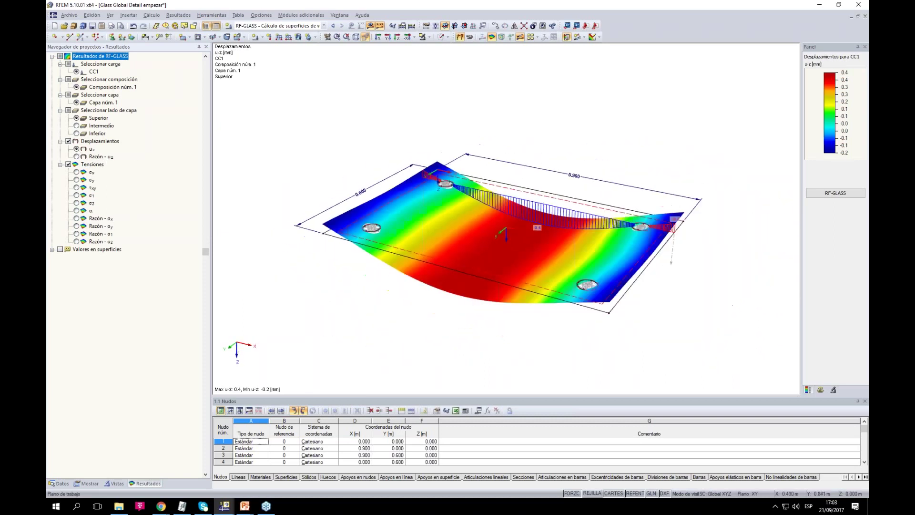
Review the maximum displacements and general data in the RF-GLASS module and return to the model
{"action": "left_click", "coordinate": [833, 192]}
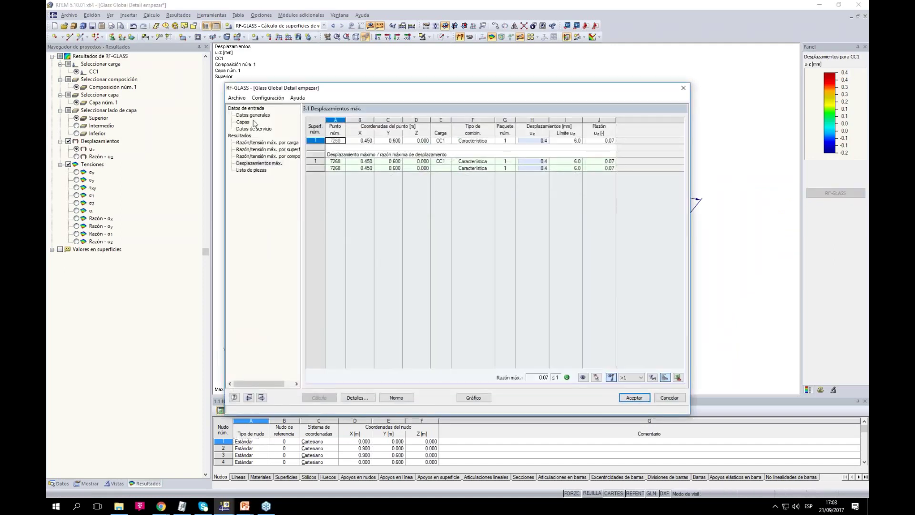
{"action": "left_click", "coordinate": [253, 116]}
{"action": "left_click", "coordinate": [635, 398]}
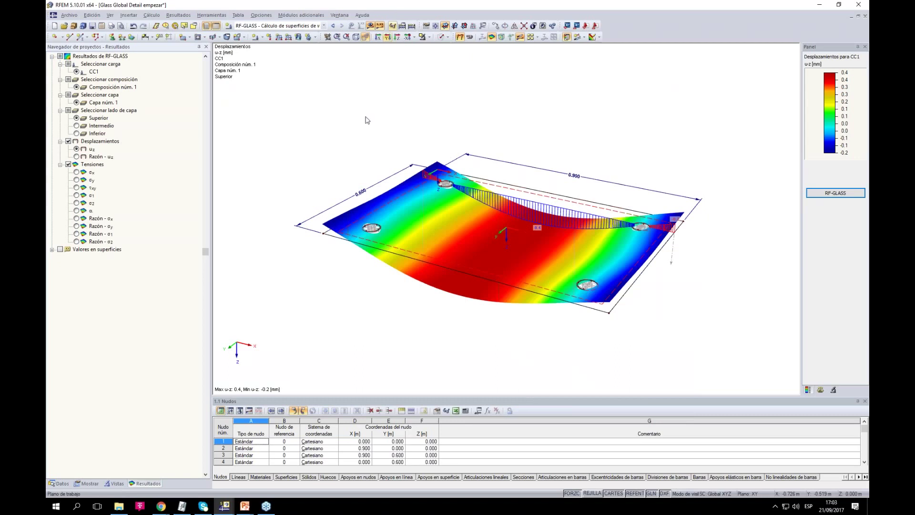
{"action": "scroll", "coordinate": [367, 121], "scroll_direction": "down", "scroll_amount": 1}
Return to the model data tree and switch to the open model Balcón
{"action": "left_click", "coordinate": [59, 483]}
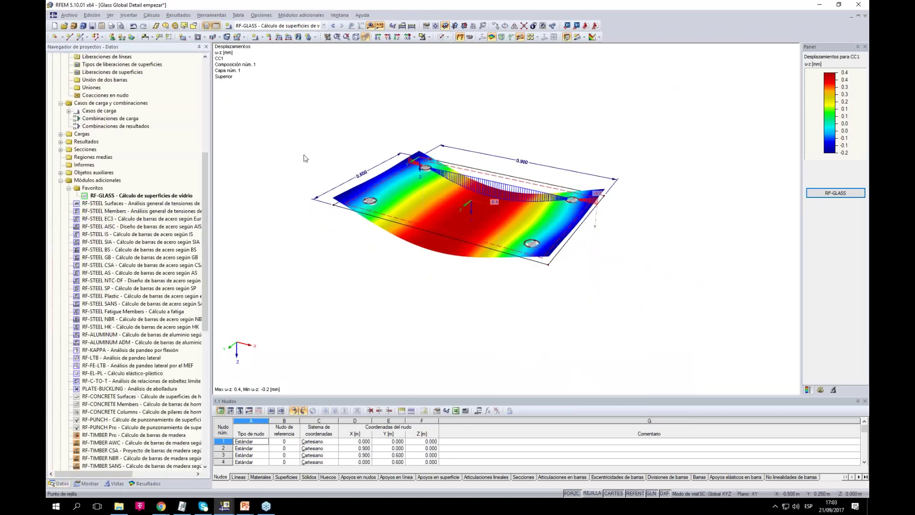
{"action": "left_click", "coordinate": [339, 16]}
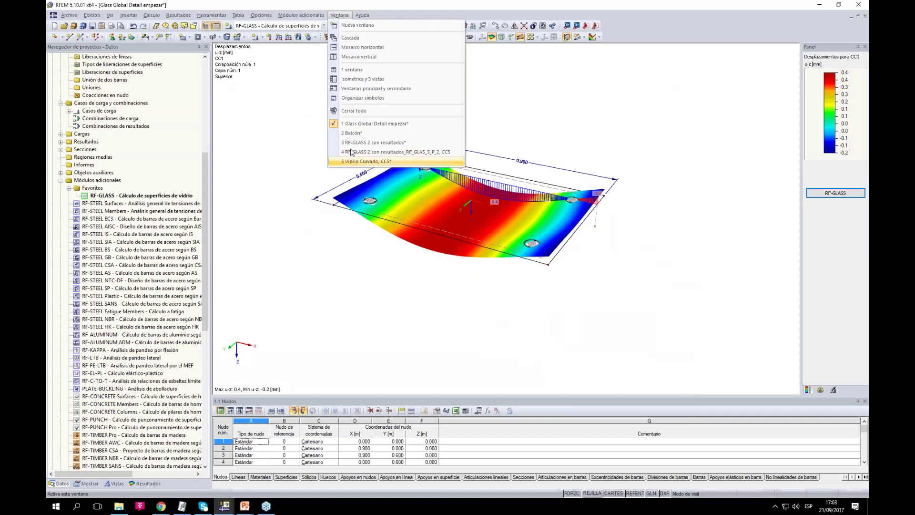
{"action": "left_click", "coordinate": [358, 133]}
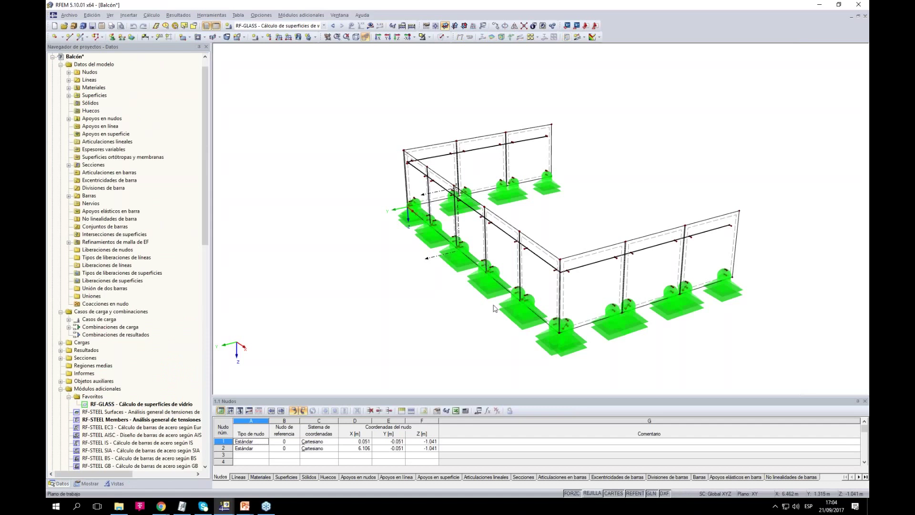
Examine the balcony's glass panels, handrail and nodal supports from several angles
{"action": "scroll", "coordinate": [539, 225], "scroll_direction": "down", "scroll_amount": 2}
{"action": "middle_click_drag", "start_coordinate": [539, 225], "coordinate": [591, 246], "text": "ctrl"}
{"action": "scroll", "coordinate": [590, 245], "scroll_direction": "up", "scroll_amount": 2}
{"action": "scroll", "coordinate": [591, 246], "scroll_direction": "up", "scroll_amount": 5}
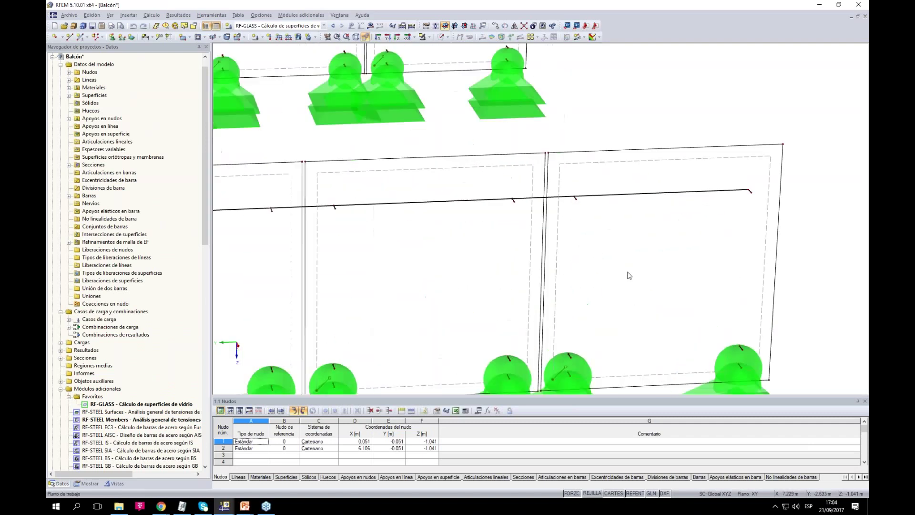
{"action": "scroll", "coordinate": [508, 164], "scroll_direction": "down", "scroll_amount": 2}
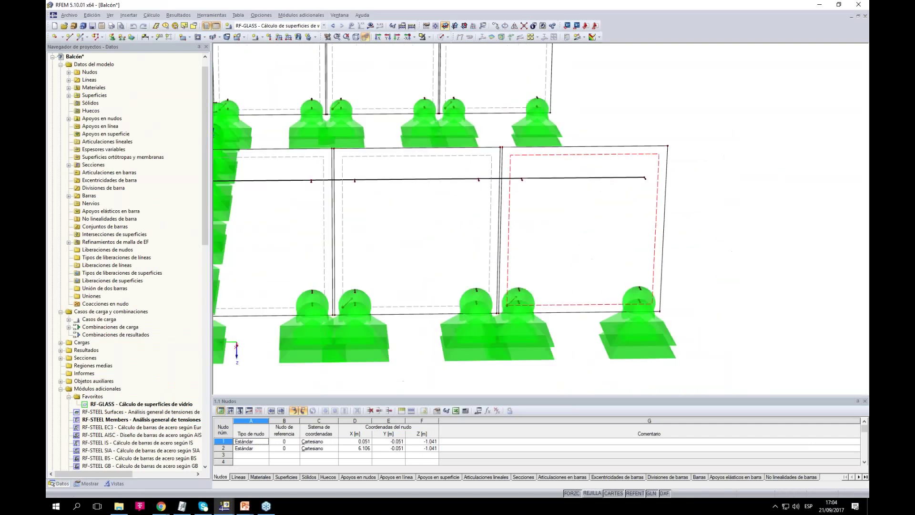
{"action": "scroll", "coordinate": [645, 331], "scroll_direction": "down", "scroll_amount": 4}
{"action": "mouse_move", "coordinate": [645, 330]}
{"action": "middle_mouse_down", "text": "ctrl"}
{"action": "mouse_move", "coordinate": [343, 337]}
{"action": "mouse_move", "coordinate": [644, 327]}
{"action": "middle_mouse_up", "text": "ctrl"}
{"action": "scroll", "coordinate": [567, 329], "scroll_direction": "up", "scroll_amount": 2}
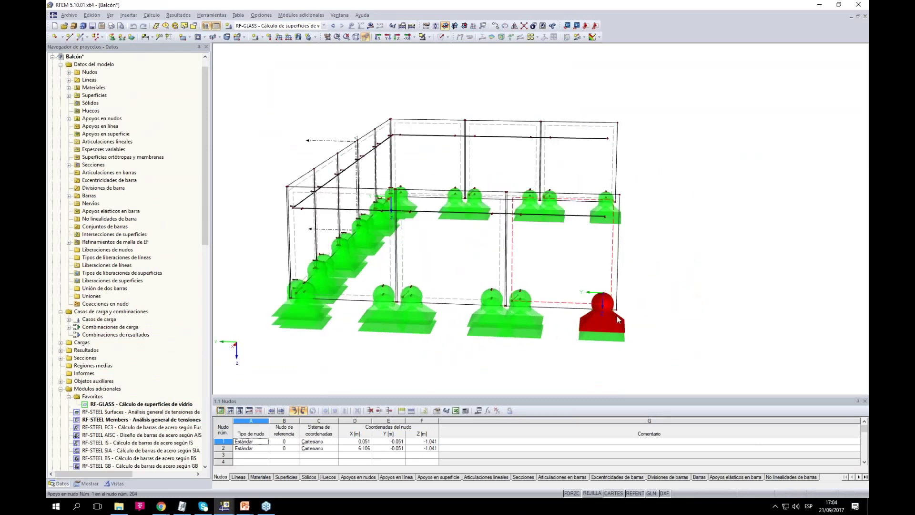
{"action": "scroll", "coordinate": [605, 312], "scroll_direction": "up", "scroll_amount": 3}
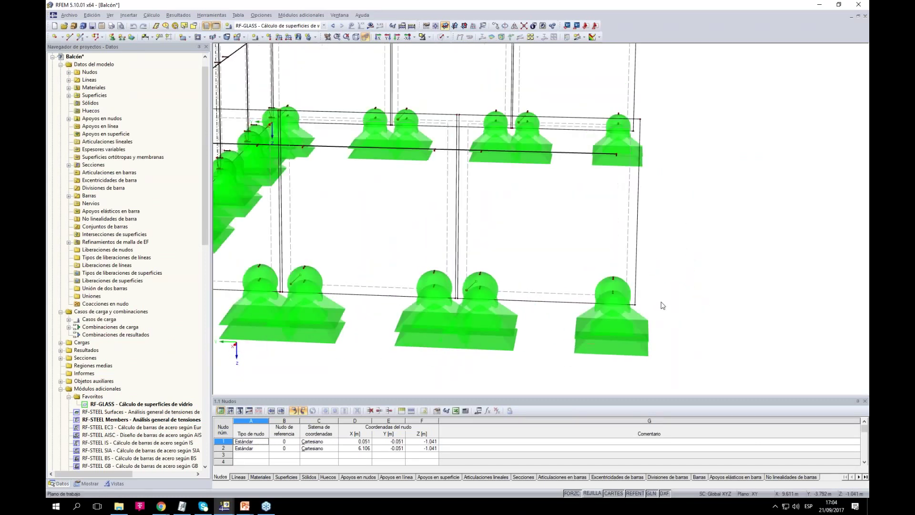
{"action": "scroll", "coordinate": [634, 305], "scroll_direction": "down", "scroll_amount": 3}
Reduce the displayed size of the nodal support symbols repeatedly until they are small beneath the balcony panels
{"action": "right_click", "coordinate": [648, 316]}
{"action": "left_click", "coordinate": [676, 354]}
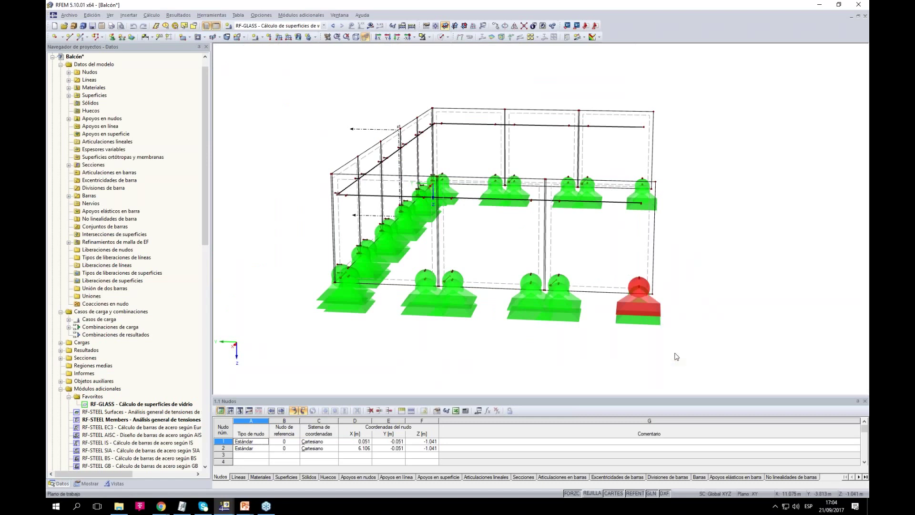
{"action": "right_click", "coordinate": [651, 295]}
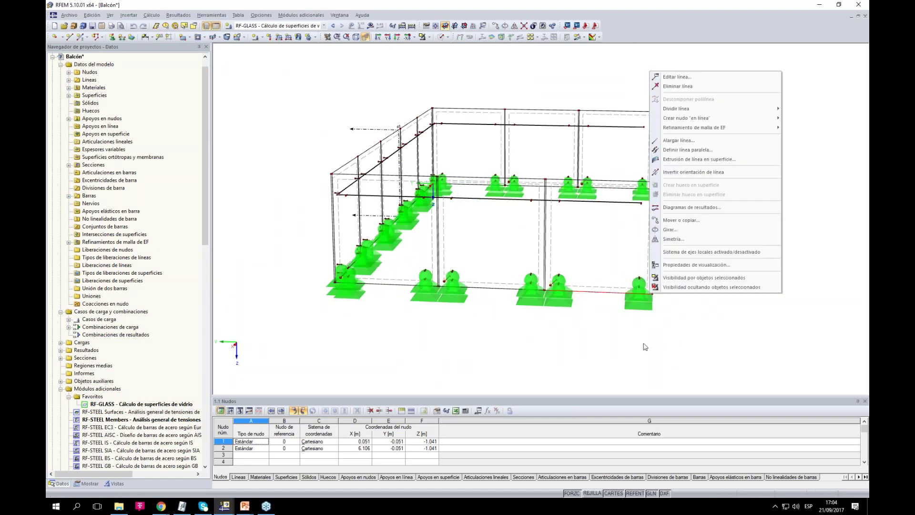
{"action": "key", "text": "Escape"}
{"action": "scroll", "coordinate": [645, 277], "scroll_direction": "up", "scroll_amount": 3}
{"action": "right_click", "coordinate": [646, 275]}
{"action": "left_click", "coordinate": [665, 315]}
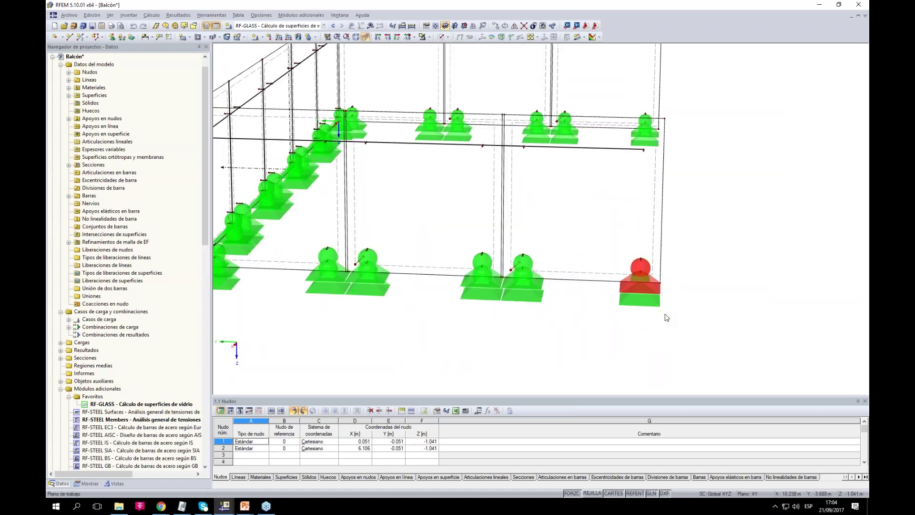
{"action": "right_click", "coordinate": [647, 271]}
{"action": "left_click", "coordinate": [668, 313]}
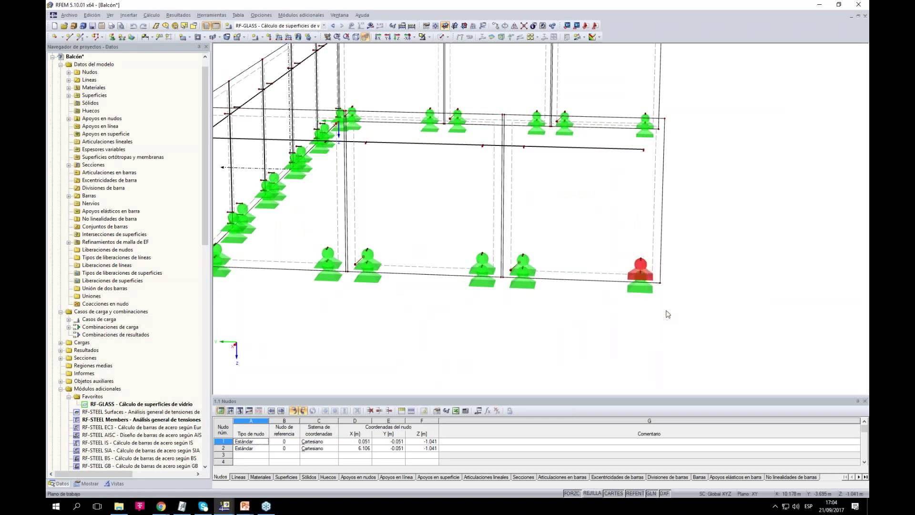
{"action": "right_click", "coordinate": [647, 270]}
{"action": "left_click", "coordinate": [669, 309]}
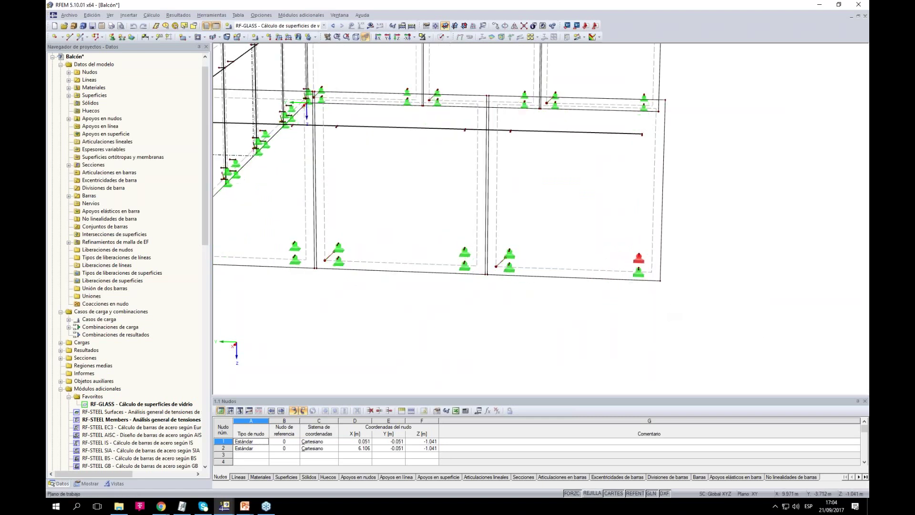
{"action": "scroll", "coordinate": [703, 267], "scroll_direction": "down", "scroll_amount": 3}
{"action": "scroll", "coordinate": [624, 253], "scroll_direction": "up", "scroll_amount": 5}
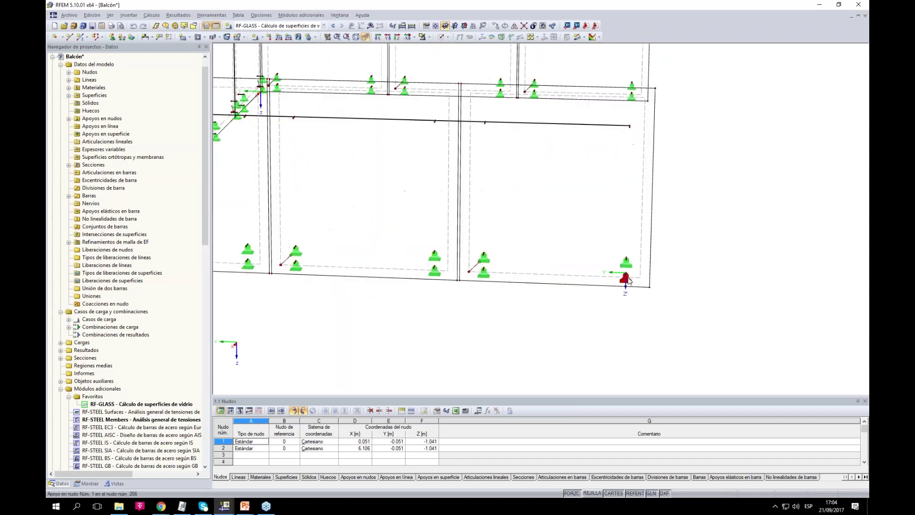
{"action": "scroll", "coordinate": [623, 244], "scroll_direction": "up", "scroll_amount": 1}
Render the model as solid and review the general properties of the short member connecting the end glass panel to its upper support
{"action": "scroll", "coordinate": [677, 287], "scroll_direction": "down", "scroll_amount": 5}
{"action": "middle_click_drag", "start_coordinate": [670, 287], "coordinate": [442, 327], "text": "ctrl"}
{"action": "scroll", "coordinate": [477, 276], "scroll_direction": "up", "scroll_amount": 8}
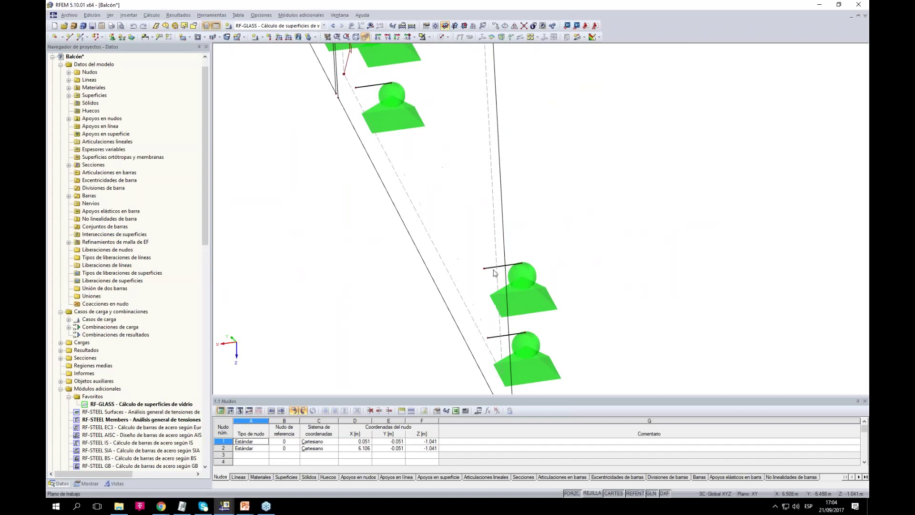
{"action": "left_click", "coordinate": [449, 37]}
{"action": "left_click", "coordinate": [467, 55]}
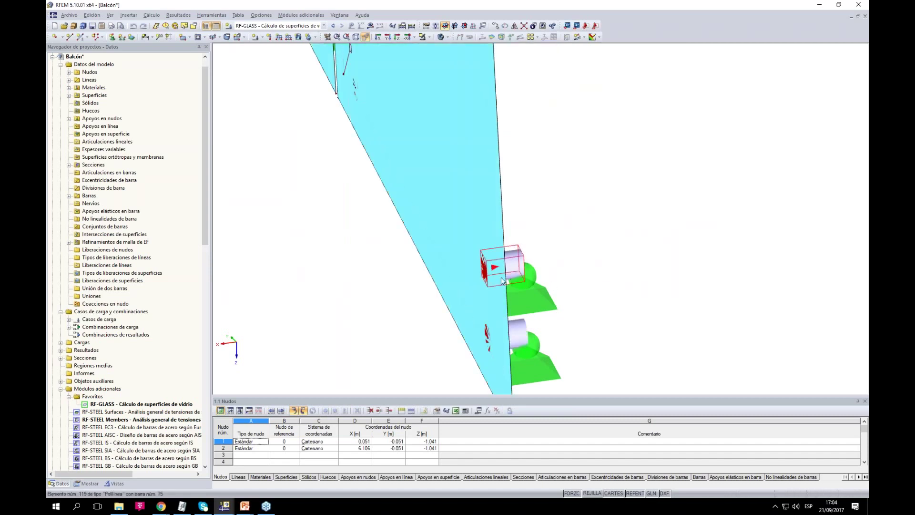
{"action": "double_click", "coordinate": [502, 277]}
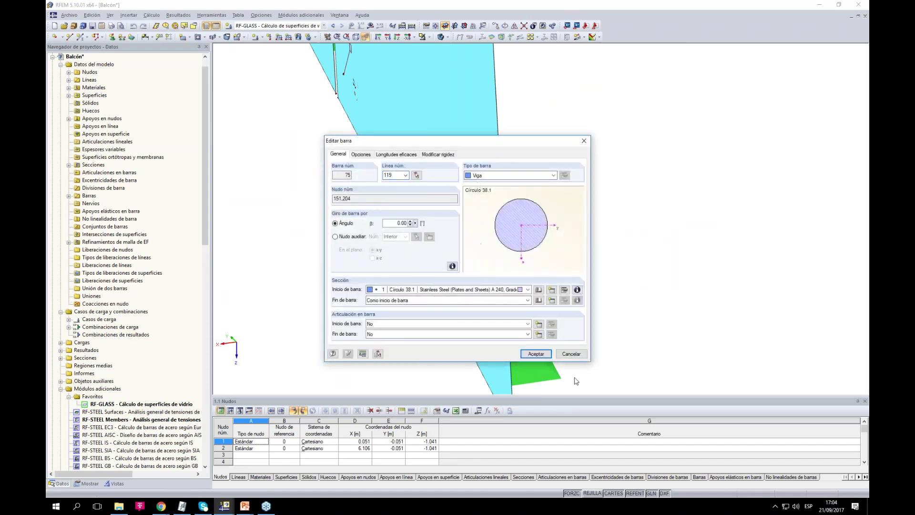
{"action": "left_click", "coordinate": [571, 356]}
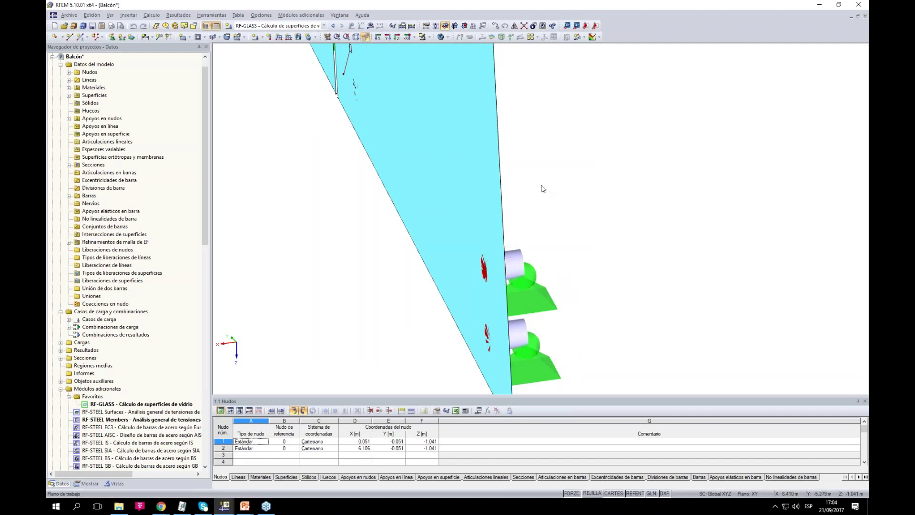
Restore the wireframe display and review the properties of a handrail member on the middle glass panel
{"action": "scroll", "coordinate": [556, 184], "scroll_direction": "down", "scroll_amount": 1}
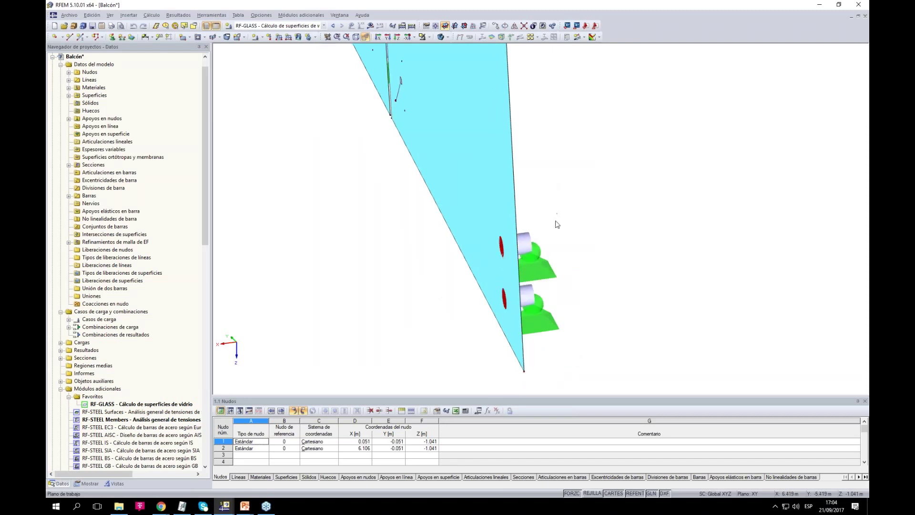
{"action": "left_click", "coordinate": [448, 37]}
{"action": "left_click", "coordinate": [457, 46]}
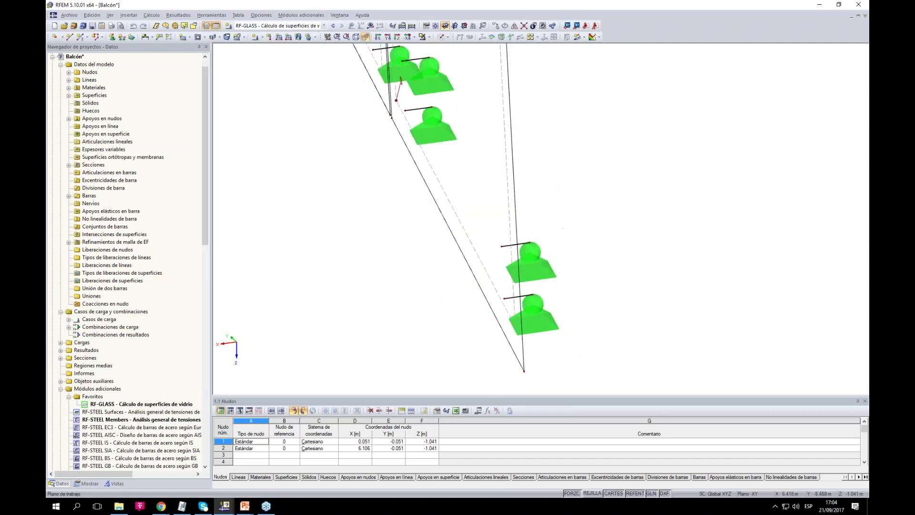
{"action": "scroll", "coordinate": [562, 234], "scroll_direction": "down", "scroll_amount": 5}
{"action": "middle_click_drag", "start_coordinate": [553, 247], "coordinate": [660, 273]}
{"action": "scroll", "coordinate": [660, 274], "scroll_direction": "up", "scroll_amount": 2}
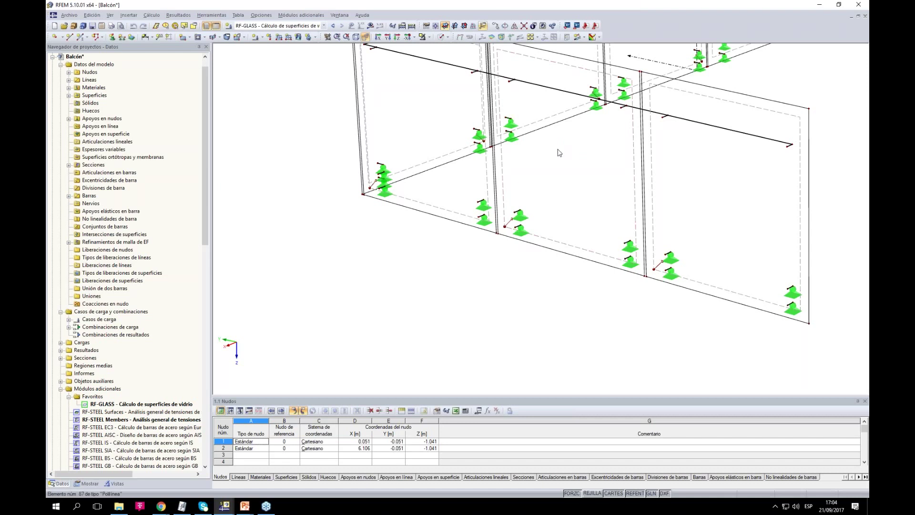
{"action": "scroll", "coordinate": [655, 153], "scroll_direction": "down", "scroll_amount": 2}
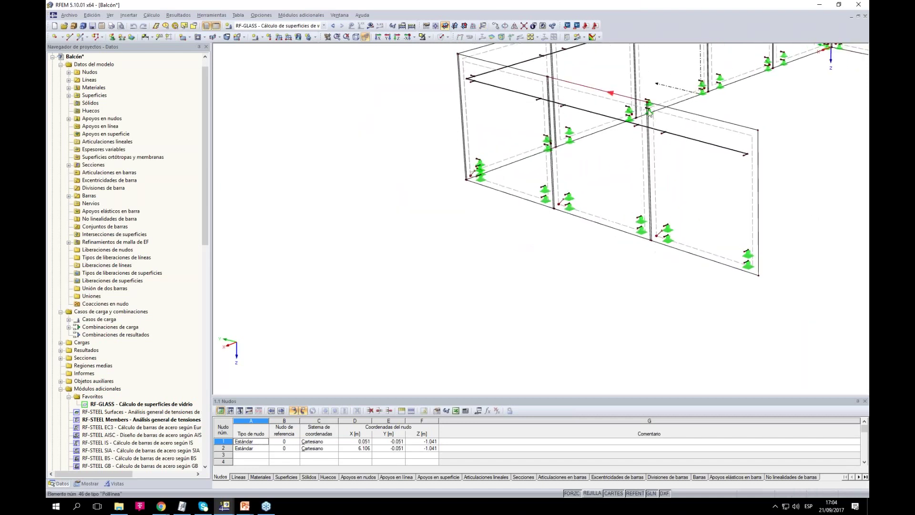
{"action": "scroll", "coordinate": [700, 86], "scroll_direction": "up", "scroll_amount": 2}
{"action": "middle_click_drag", "start_coordinate": [700, 86], "coordinate": [763, 90], "text": "ctrl"}
{"action": "scroll", "coordinate": [565, 180], "scroll_direction": "up", "scroll_amount": 2}
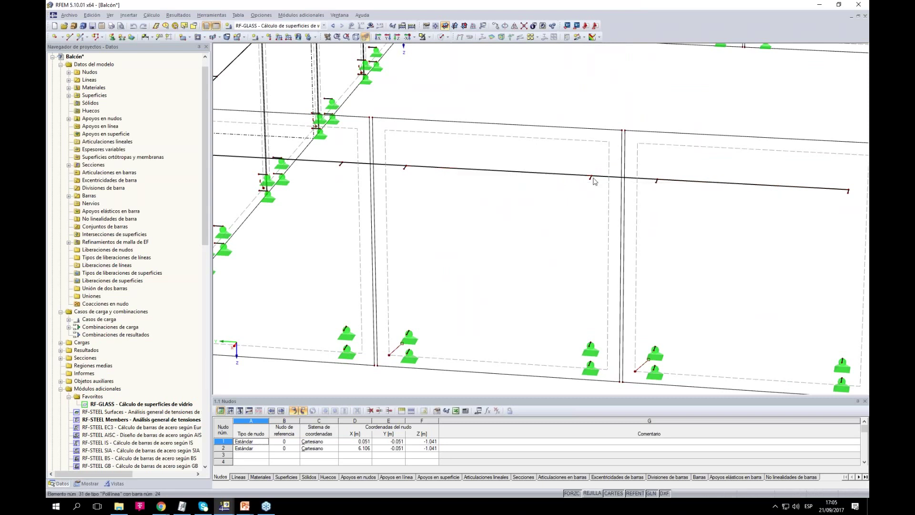
{"action": "double_click", "coordinate": [532, 176]}
{"action": "left_click", "coordinate": [572, 354]}
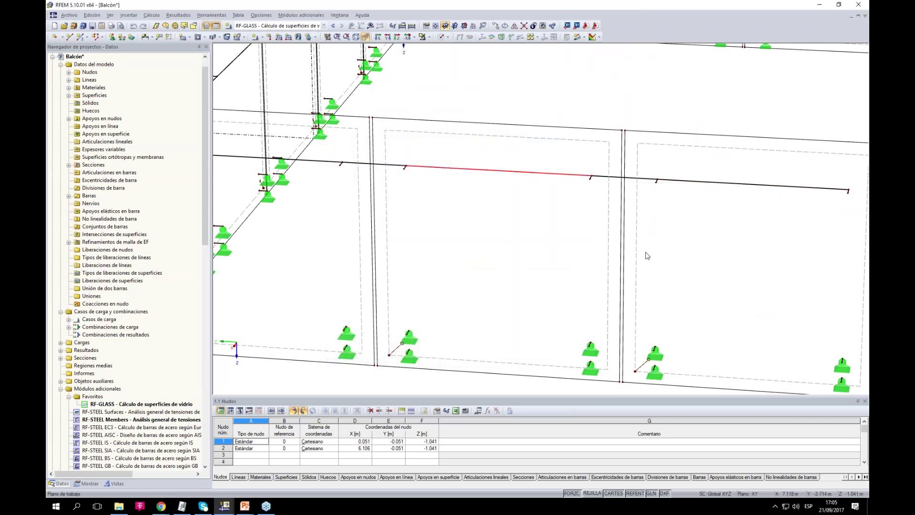
Display the loads of CC1 Self Weight, CC2 Wind, CC3 Wind and CC4 Live load in turn on the balcony
{"action": "scroll", "coordinate": [647, 256], "scroll_direction": "down", "scroll_amount": 6}
{"action": "middle_click_drag", "start_coordinate": [492, 285], "coordinate": [557, 316], "text": "ctrl"}
{"action": "left_click", "coordinate": [324, 26]}
{"action": "left_click", "coordinate": [253, 33]}
{"action": "scroll", "coordinate": [316, 153], "scroll_direction": "down", "scroll_amount": 1}
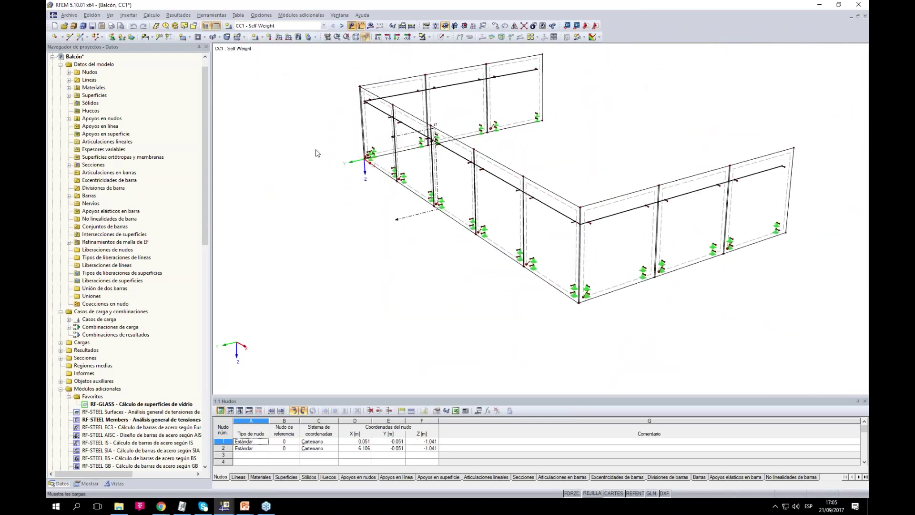
{"action": "left_click", "coordinate": [342, 26]}
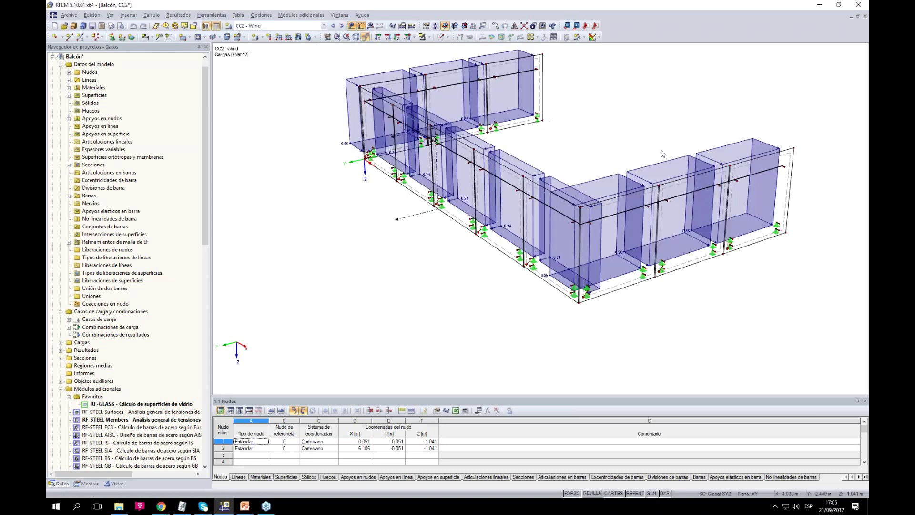
{"action": "middle_click_drag", "start_coordinate": [662, 154], "coordinate": [606, 161], "text": "ctrl"}
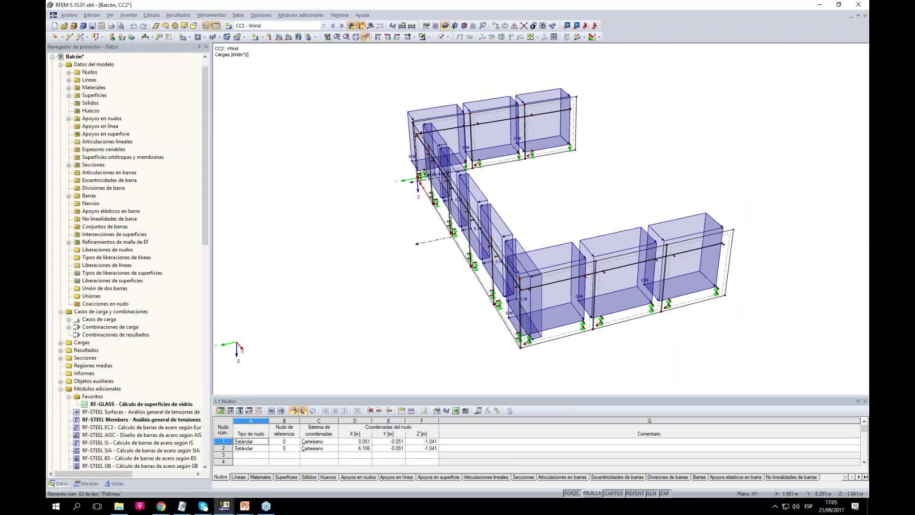
{"action": "left_click", "coordinate": [342, 25]}
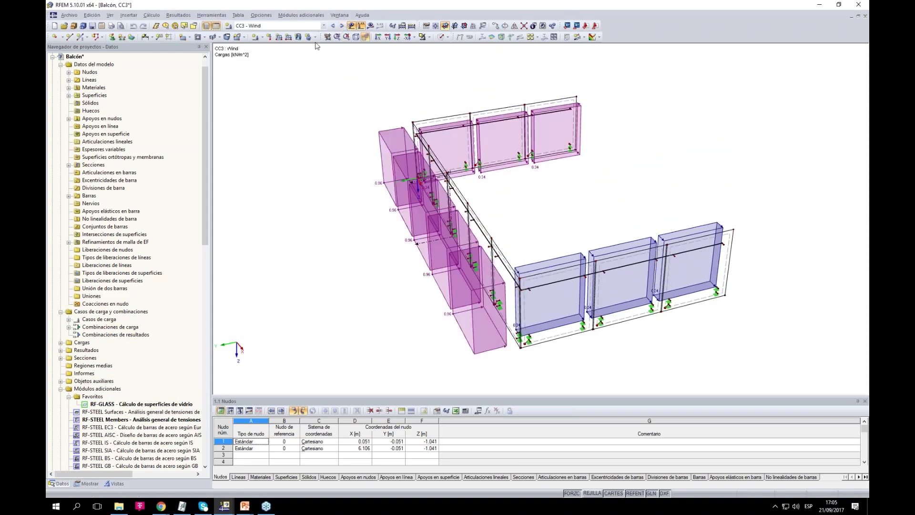
{"action": "left_click", "coordinate": [342, 26]}
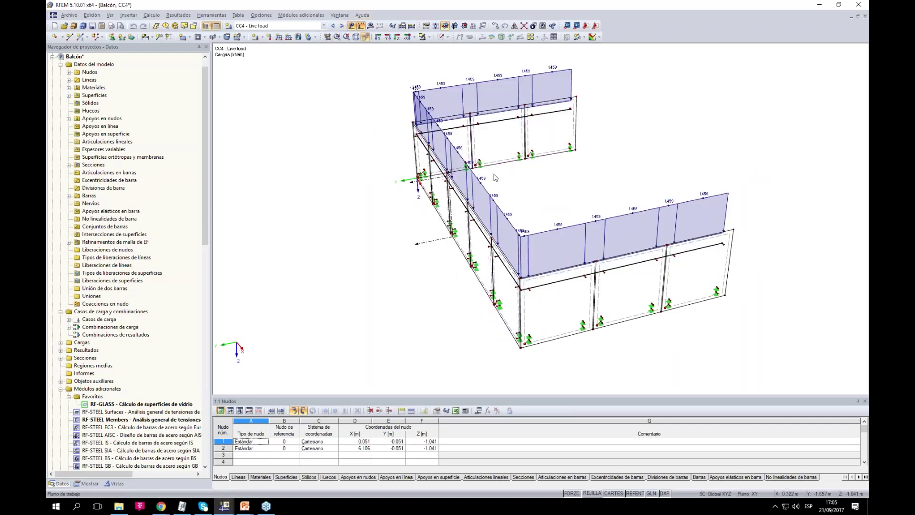
Display the loads of combinations CO1 and CO2, and return to CO1 - 1.4*CC1 + CC2
{"action": "left_click", "coordinate": [342, 26]}
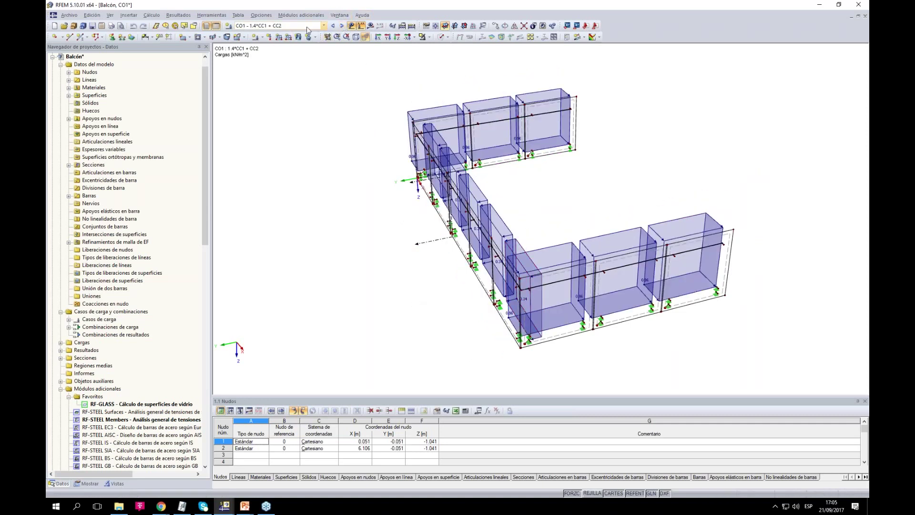
{"action": "left_click", "coordinate": [341, 26]}
{"action": "left_click", "coordinate": [324, 26]}
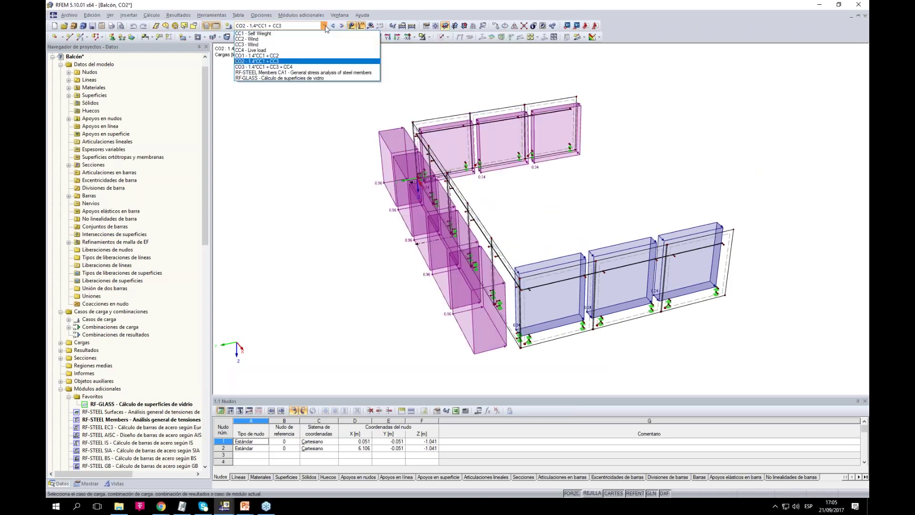
{"action": "left_click", "coordinate": [305, 56]}
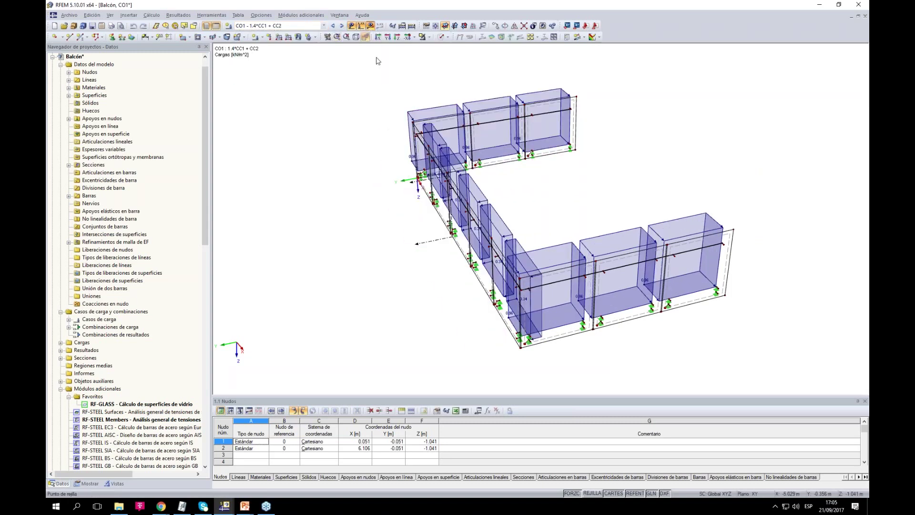
Display the global deformations u for CO1 with the loads hidden and view the balcony from the opposite side
{"action": "mouse_move", "coordinate": [343, 259]}
{"action": "middle_mouse_down", "text": "ctrl"}
{"action": "mouse_move", "coordinate": [369, 285]}
{"action": "mouse_move", "coordinate": [345, 261]}
{"action": "middle_mouse_up", "text": "ctrl"}
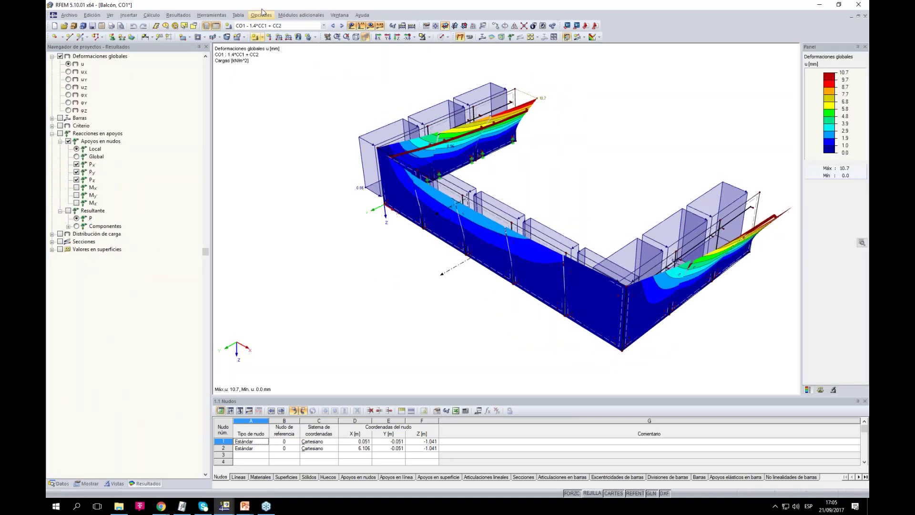
{"action": "left_click", "coordinate": [352, 28]}
{"action": "middle_click_drag", "start_coordinate": [720, 146], "coordinate": [347, 124], "text": "ctrl"}
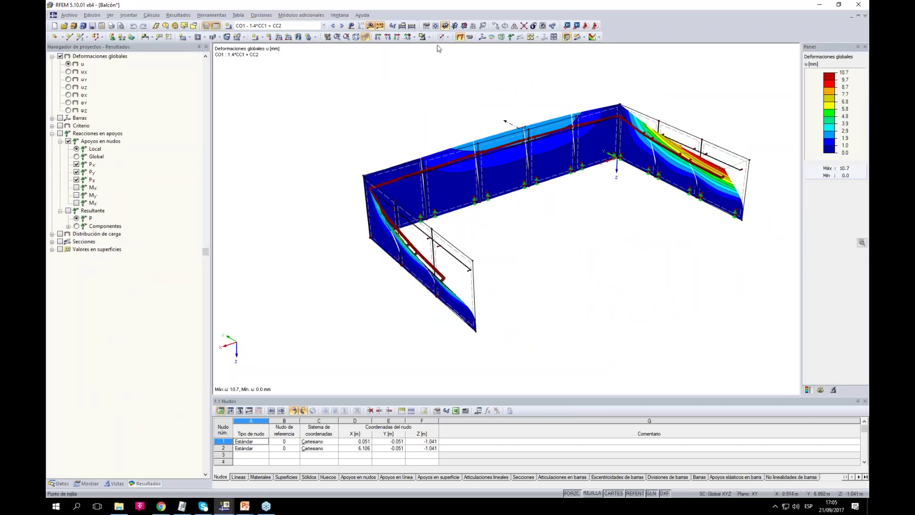
Animate the CO1 deformations with the model rotating automatically, and stop the animation and the rotation
{"action": "left_click", "coordinate": [469, 38]}
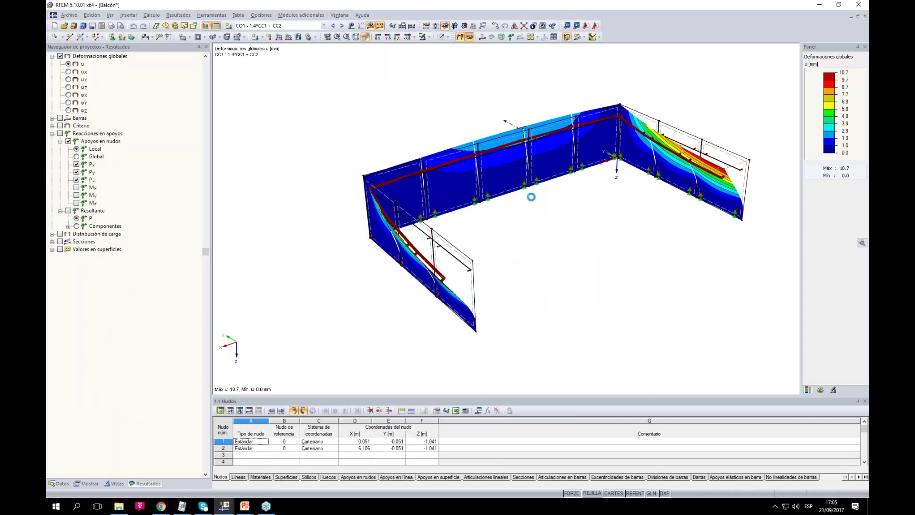
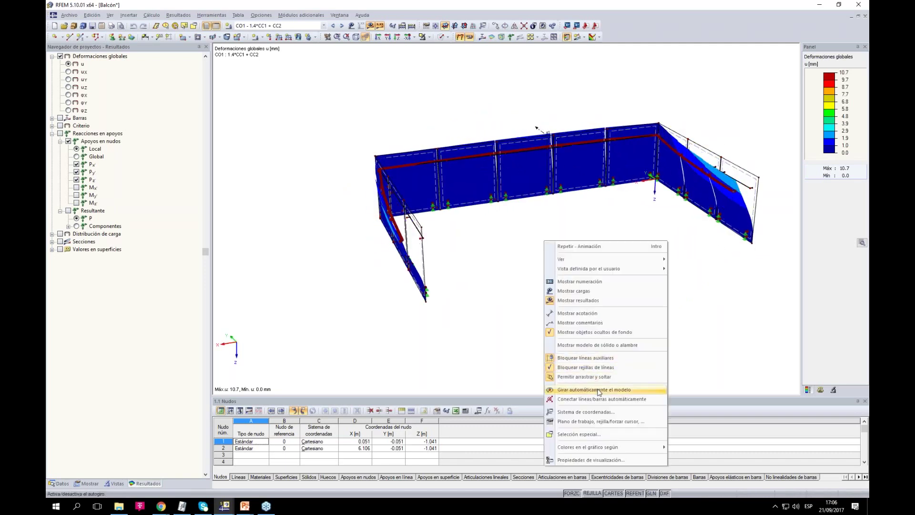
{"action": "left_click", "coordinate": [593, 372]}
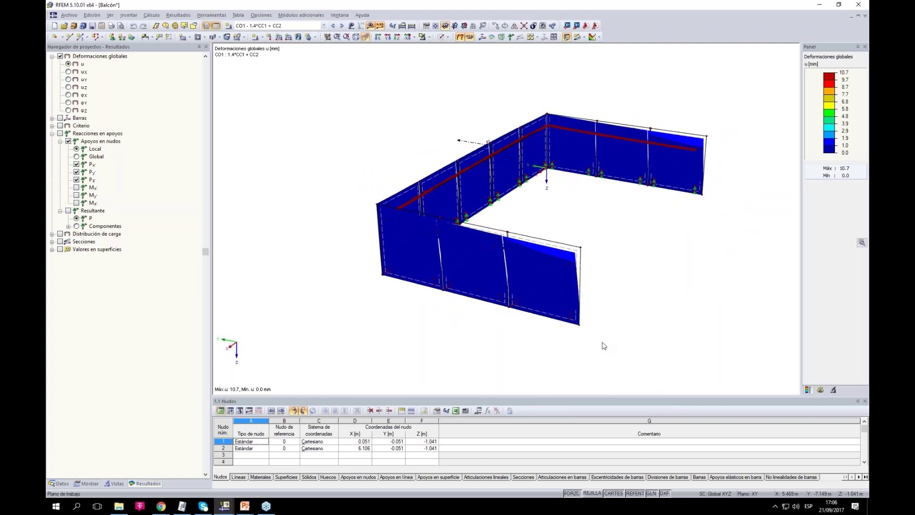
{"action": "left_click", "coordinate": [470, 37]}
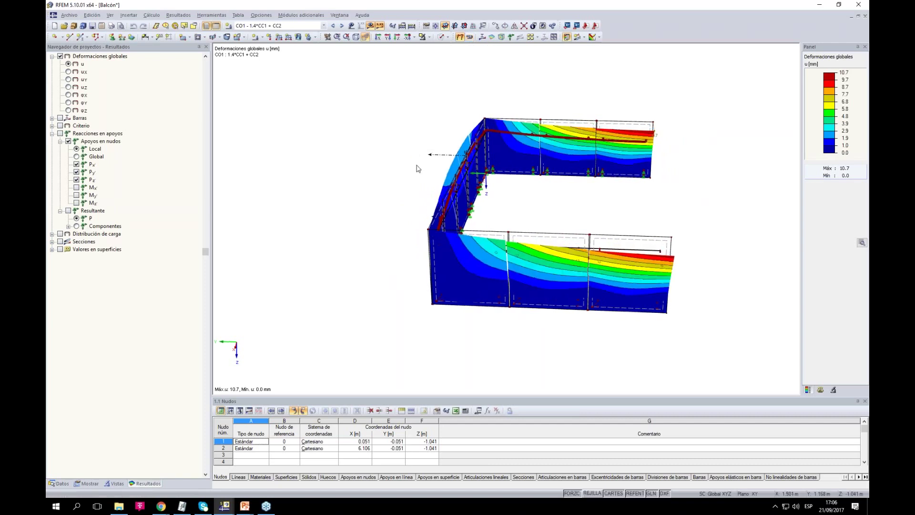
{"action": "right_click", "coordinate": [339, 239]}
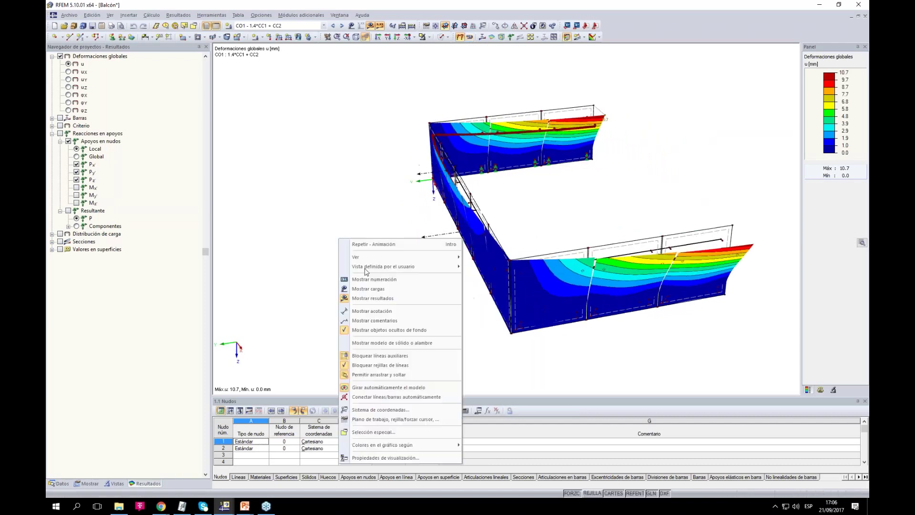
{"action": "left_click", "coordinate": [381, 387]}
Display the global deformations for CO2 - 1.4*CC1 + CC3 and inspect the long side of the balcony
{"action": "left_click", "coordinate": [342, 26]}
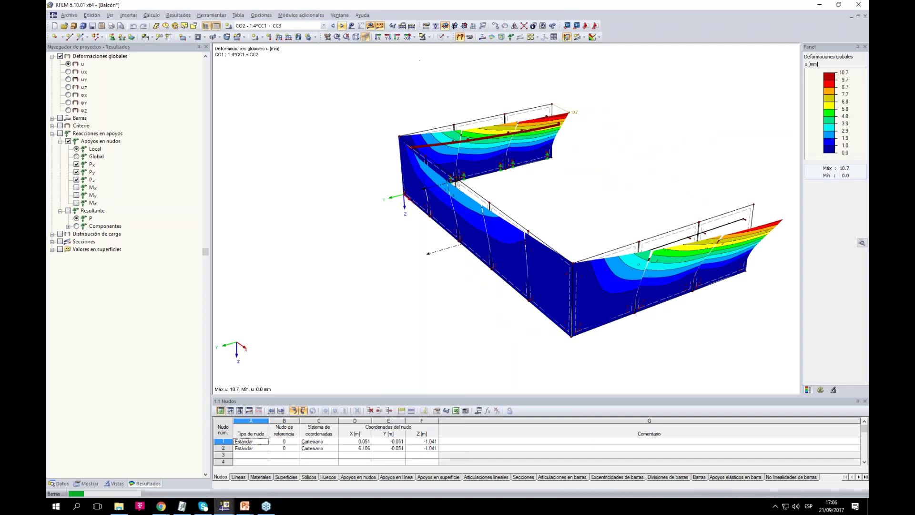
{"action": "middle_click_drag", "start_coordinate": [563, 197], "coordinate": [660, 149], "text": "ctrl"}
{"action": "scroll", "coordinate": [608, 135], "scroll_direction": "up", "scroll_amount": 3}
{"action": "middle_click_drag", "start_coordinate": [427, 154], "coordinate": [515, 212], "text": "ctrl"}
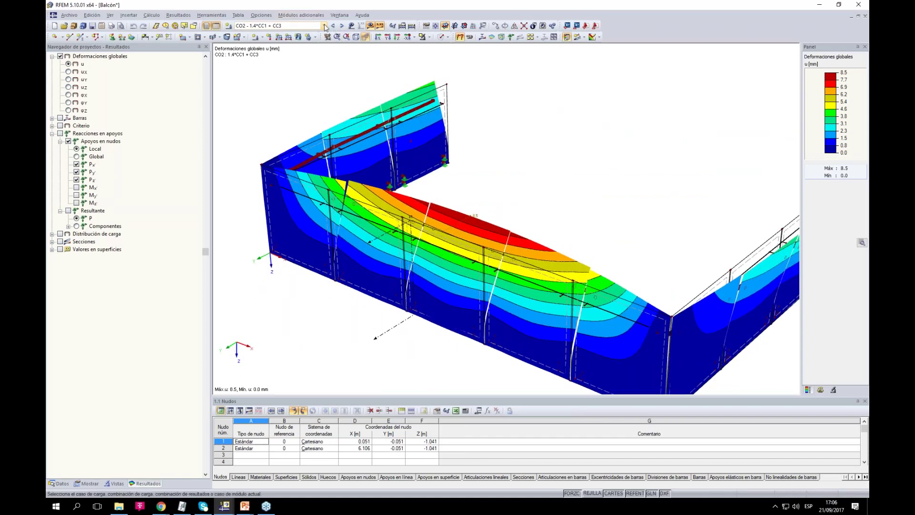
Display the RF-GLASS stress results and open the module's layer data for Composition 1
{"action": "left_click", "coordinate": [324, 25]}
{"action": "left_click", "coordinate": [286, 76]}
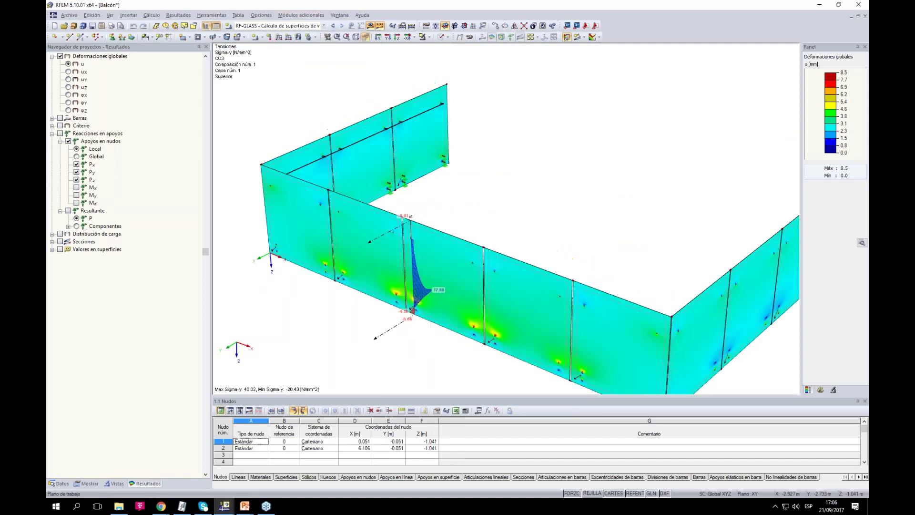
{"action": "left_click", "coordinate": [823, 190]}
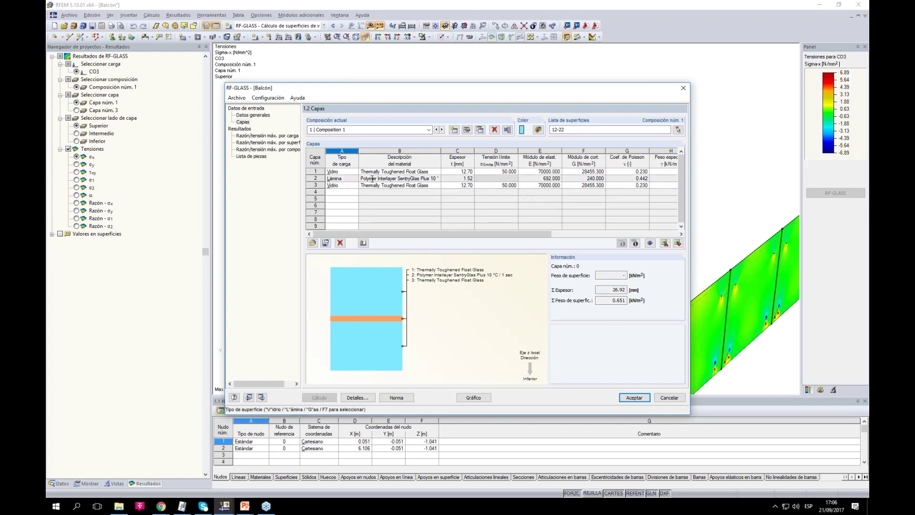
Review the RF-GLASS general data and open the maximum stress ratios by composition, with the module window moved to expose the model
{"action": "left_click", "coordinate": [254, 116]}
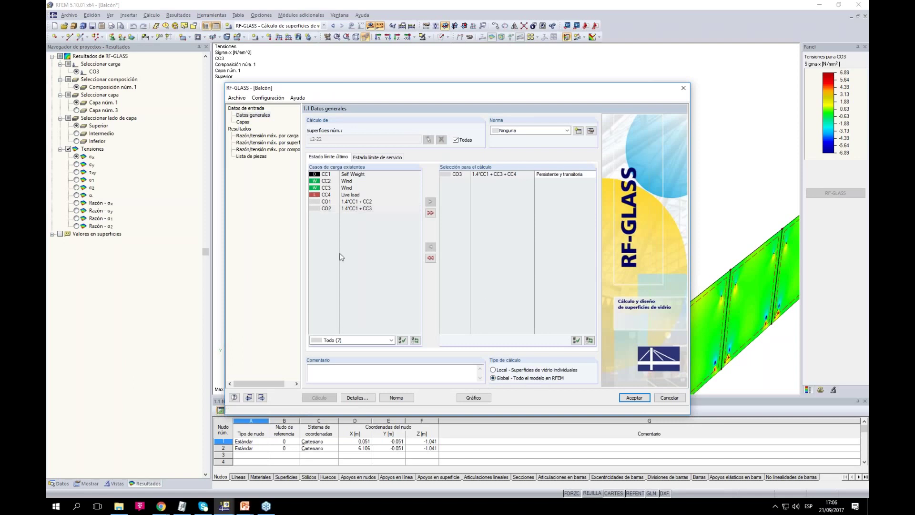
{"action": "left_click", "coordinate": [264, 150]}
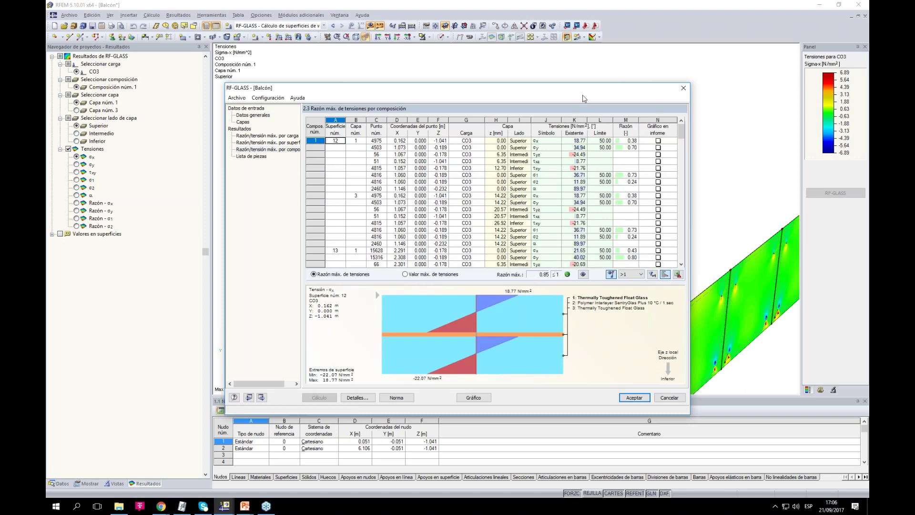
{"action": "left_click_drag", "start_coordinate": [525, 90], "coordinate": [239, 94]}
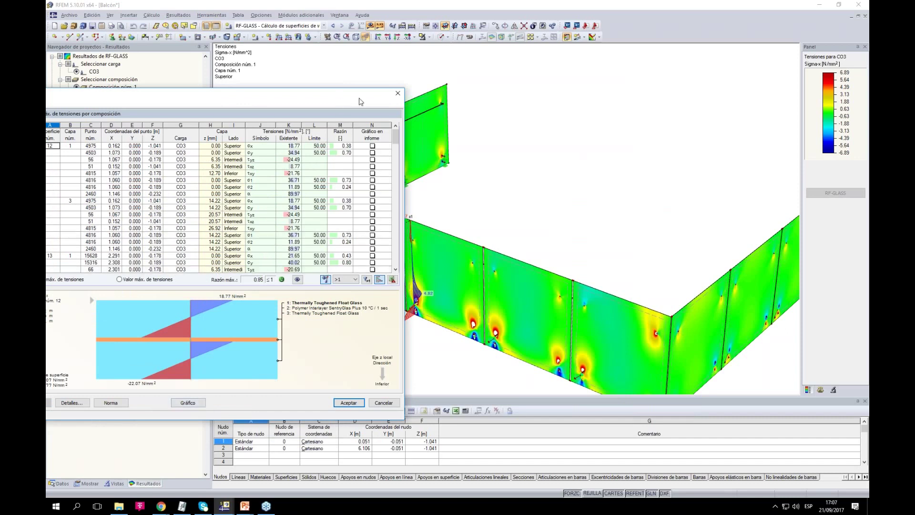
{"action": "left_click_drag", "start_coordinate": [328, 95], "coordinate": [448, 75]}
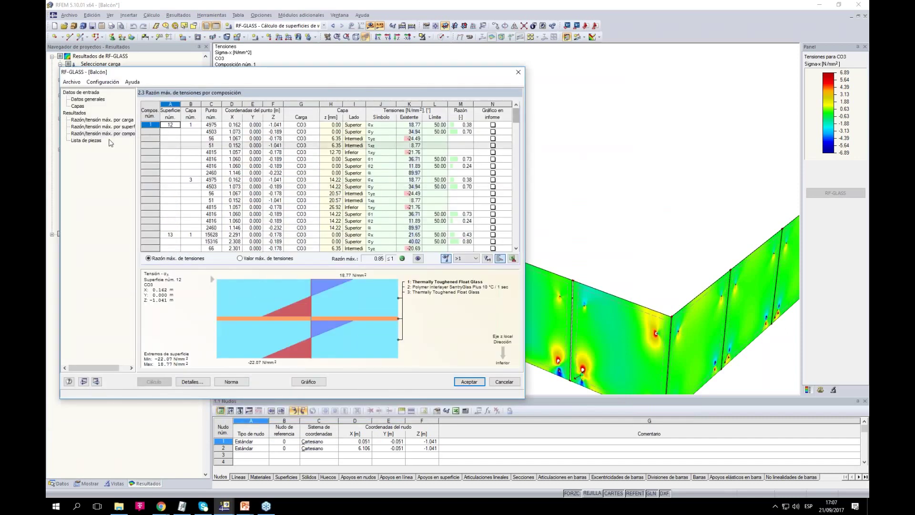
Filter the stress ratios by composition to show only rows with a ratio above 0.84
{"action": "left_click", "coordinate": [475, 258]}
{"action": "left_click", "coordinate": [462, 266]}
{"action": "left_click", "coordinate": [475, 258]}
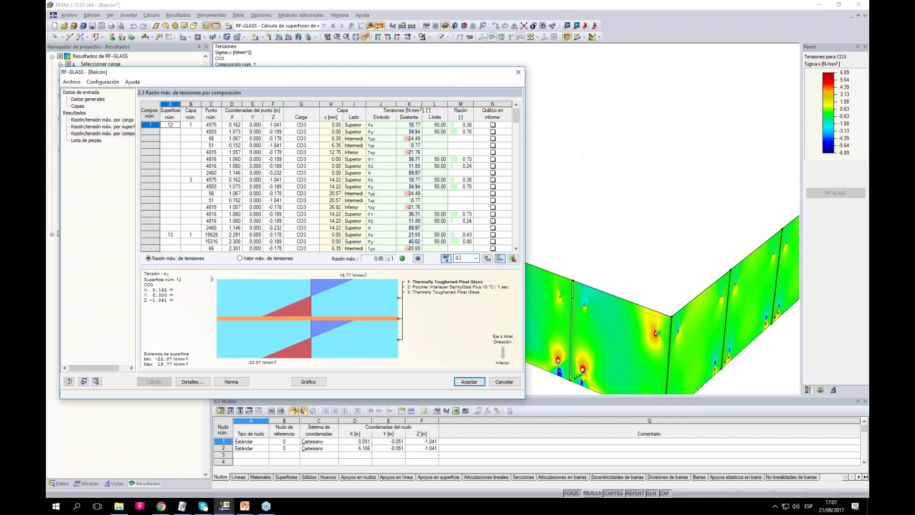
{"action": "left_click", "coordinate": [486, 258]}
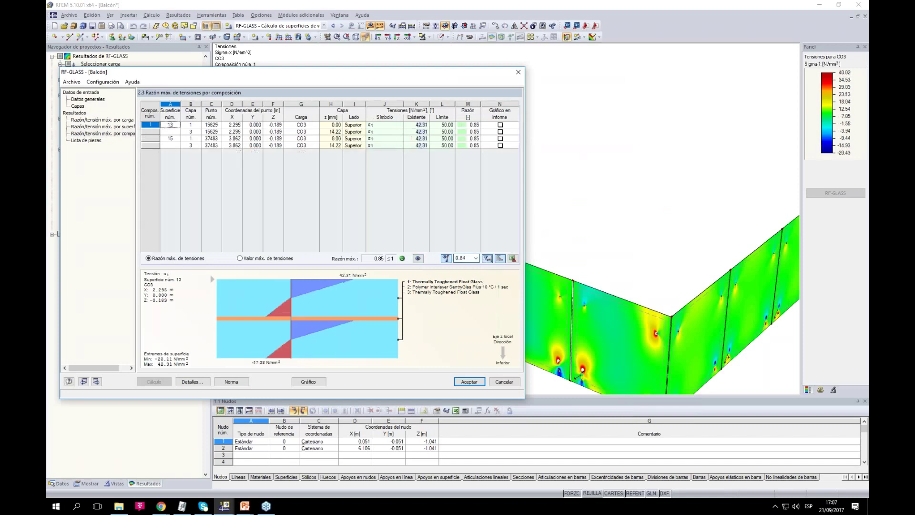
Locate the governing σ1 ratio point of surface 13, layer 3 on the model and close RF-GLASS without saving changes
{"action": "left_click_drag", "start_coordinate": [464, 74], "coordinate": [406, 344]}
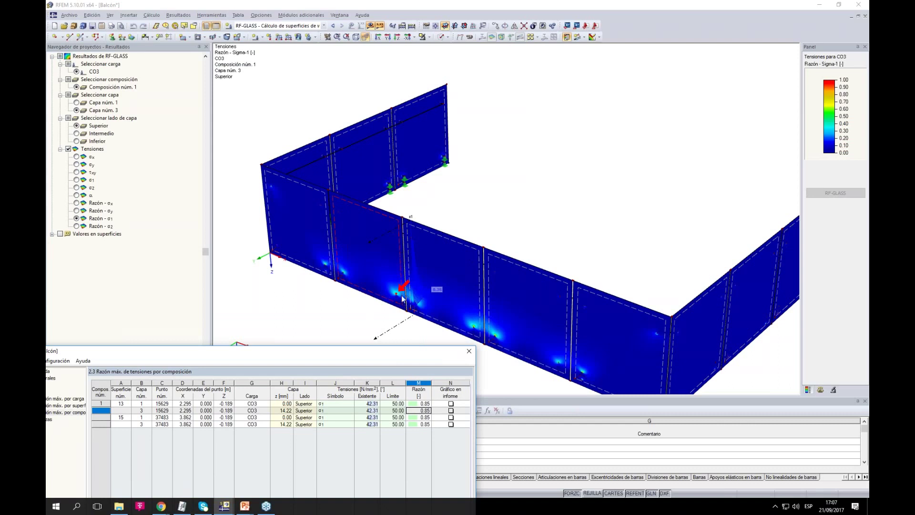
{"action": "left_click_drag", "start_coordinate": [338, 355], "coordinate": [537, 221]}
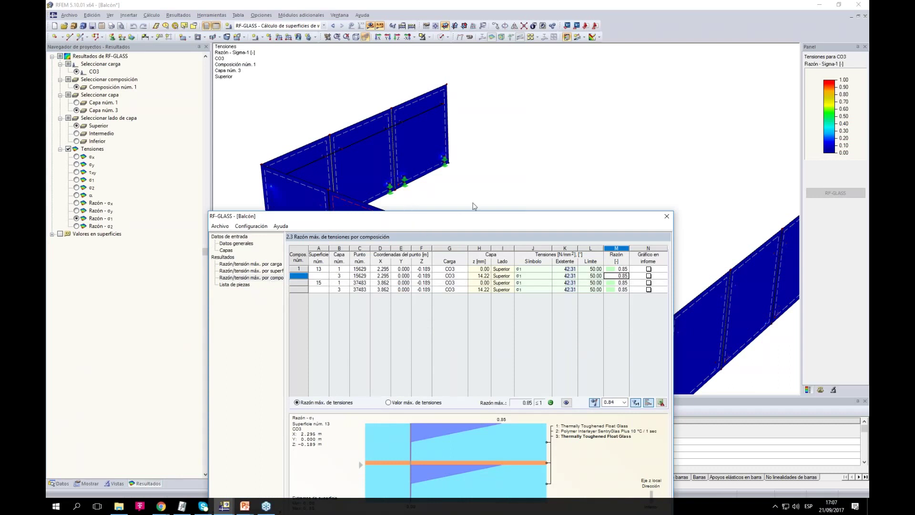
{"action": "left_click_drag", "start_coordinate": [494, 219], "coordinate": [535, 91]}
{"action": "left_click", "coordinate": [659, 398]}
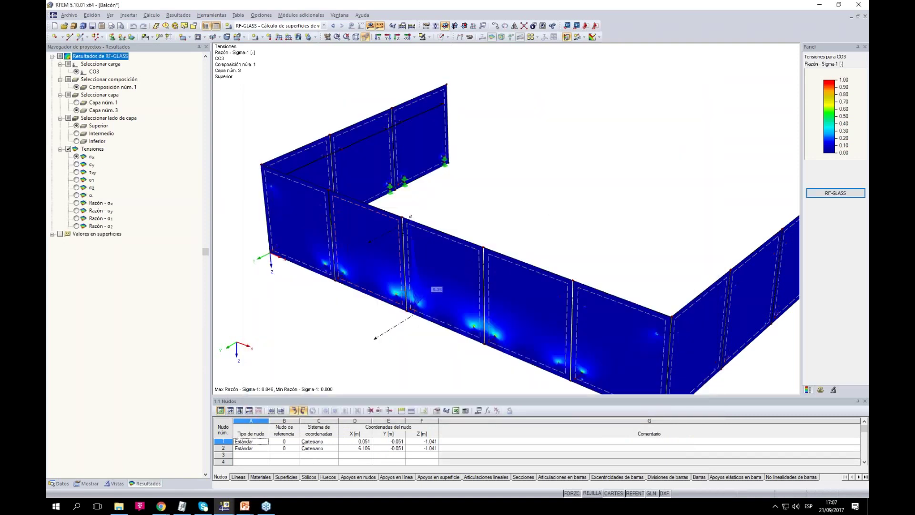
Display the σy stresses on the upper side of layer 3 and inspect the panels along the long side
{"action": "scroll", "coordinate": [641, 191], "scroll_direction": "down", "scroll_amount": 1}
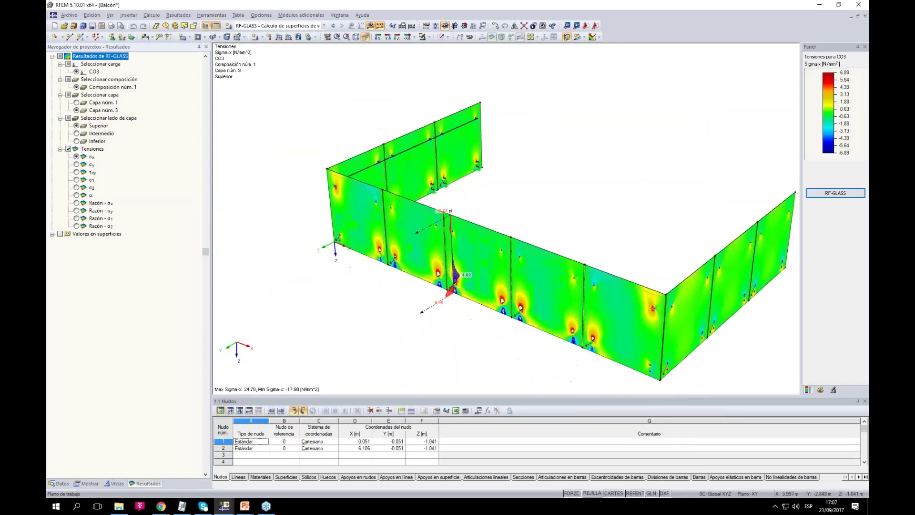
{"action": "middle_click_drag", "start_coordinate": [610, 190], "coordinate": [608, 176], "text": "ctrl"}
{"action": "scroll", "coordinate": [491, 241], "scroll_direction": "up", "scroll_amount": 3}
{"action": "scroll", "coordinate": [484, 202], "scroll_direction": "up", "scroll_amount": 1}
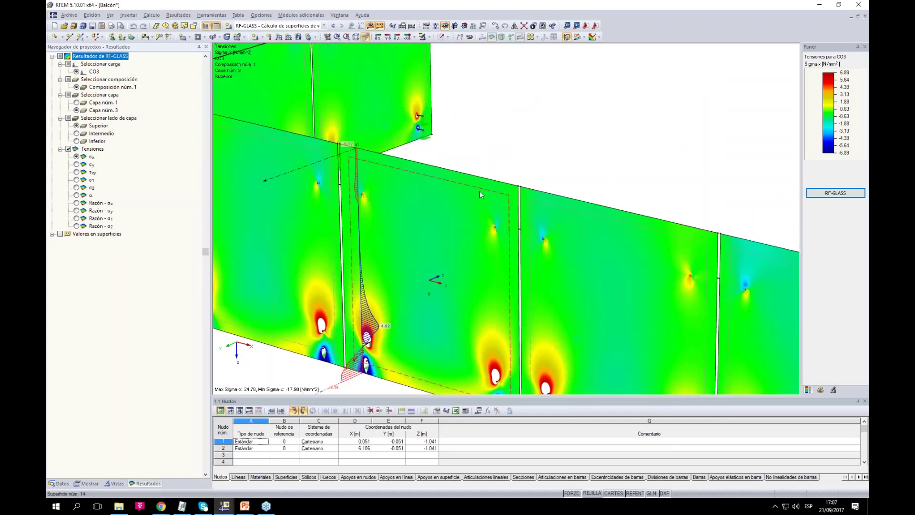
{"action": "left_click", "coordinate": [76, 164]}
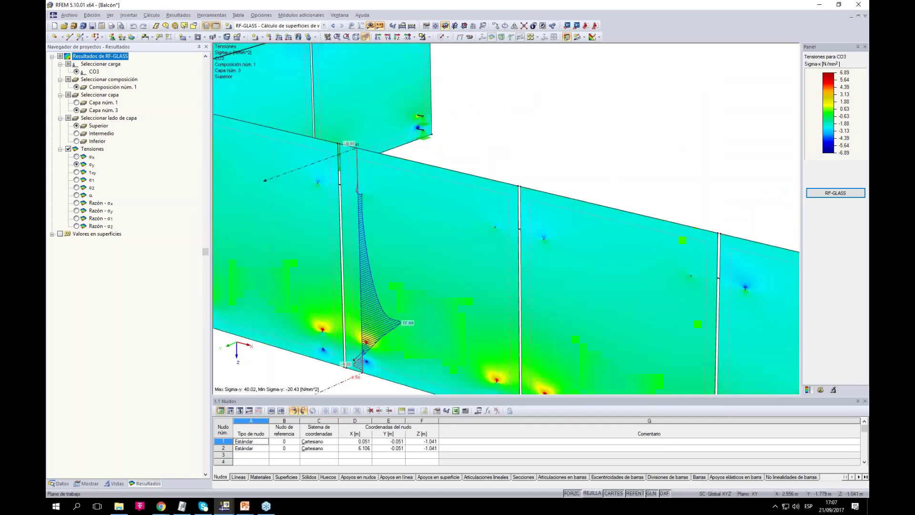
{"action": "middle_click_drag", "start_coordinate": [543, 137], "coordinate": [585, 103]}
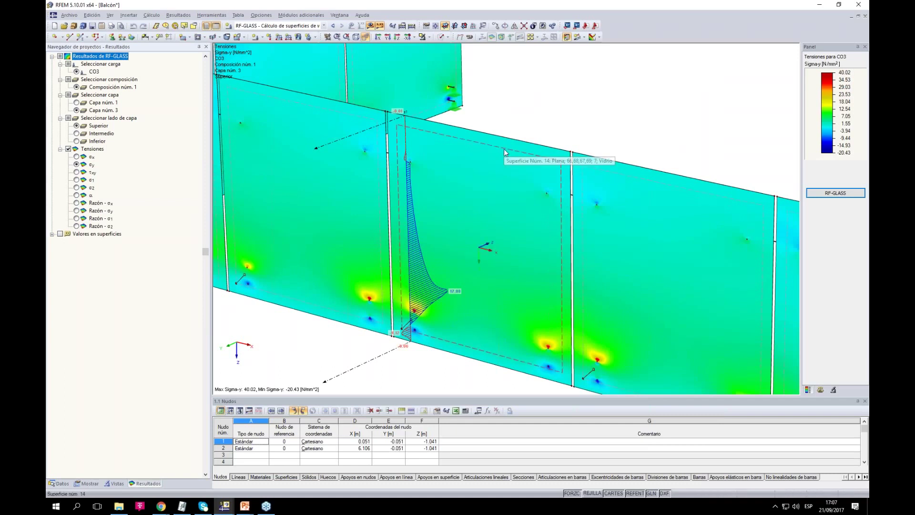
Switch the stress display to layer 1 and view its middle and lower sides
{"action": "left_click", "coordinate": [76, 102]}
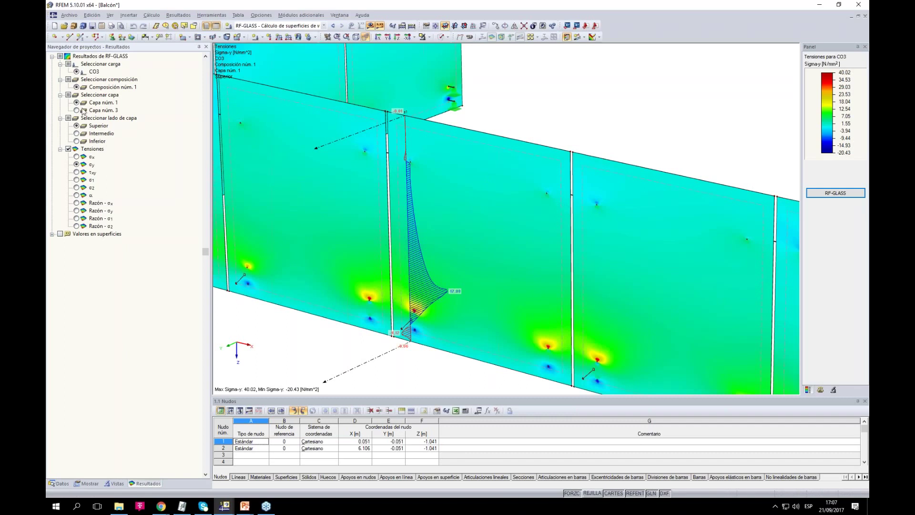
{"action": "left_click", "coordinate": [77, 133]}
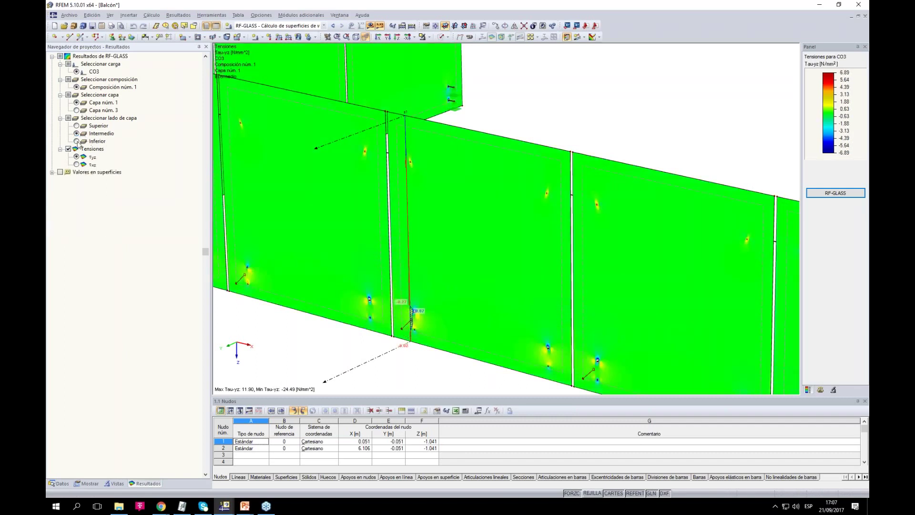
{"action": "left_click", "coordinate": [76, 141]}
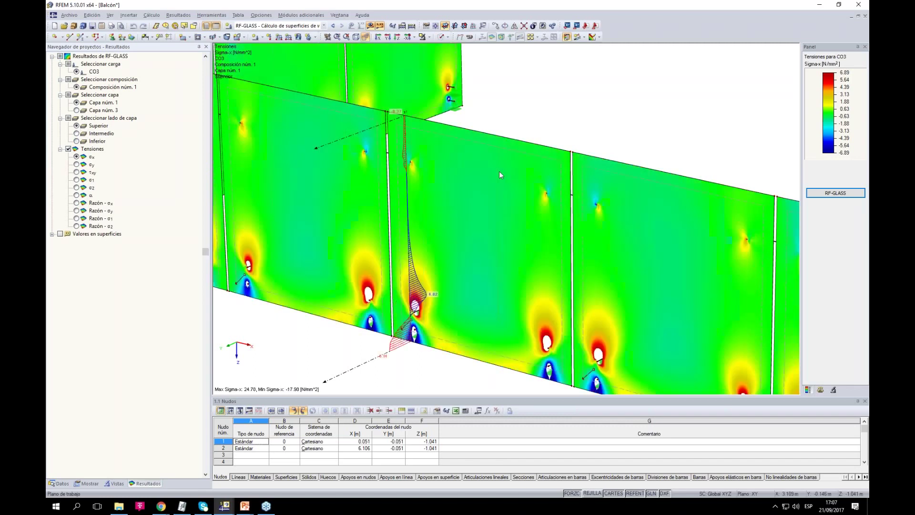
Display σy on the upper side of layer 1 and examine the stress concentrations and section diagram around the point supports
{"action": "scroll", "coordinate": [517, 163], "scroll_direction": "down", "scroll_amount": 3}
{"action": "scroll", "coordinate": [520, 219], "scroll_direction": "up", "scroll_amount": 3}
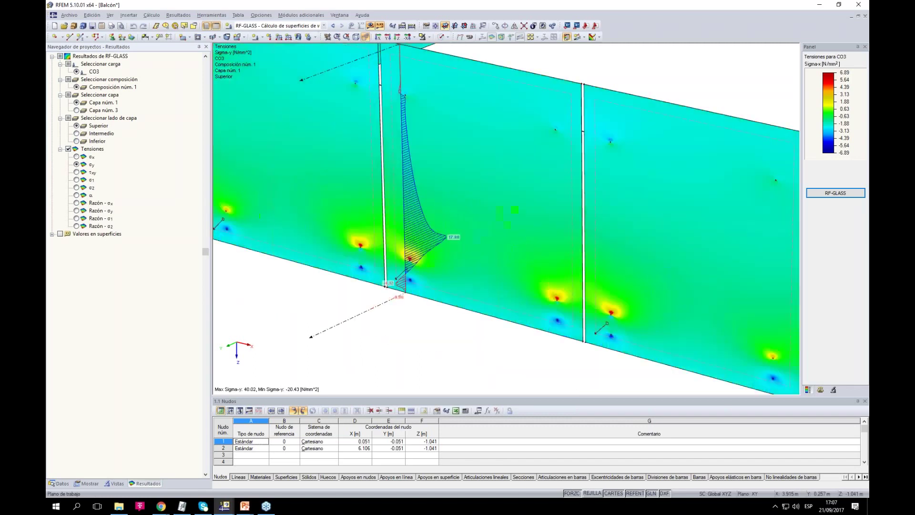
{"action": "middle_click_drag", "start_coordinate": [422, 305], "coordinate": [517, 280], "text": "ctrl"}
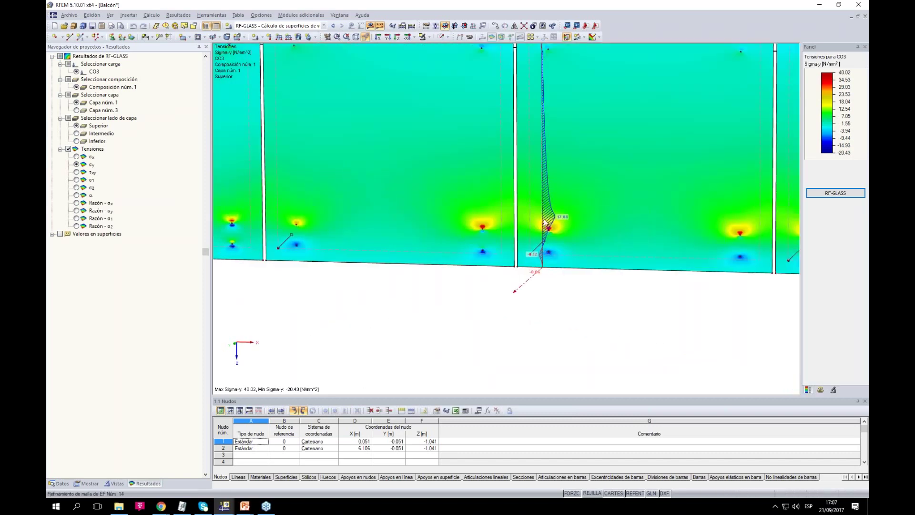
{"action": "scroll", "coordinate": [593, 280], "scroll_direction": "down", "scroll_amount": 1}
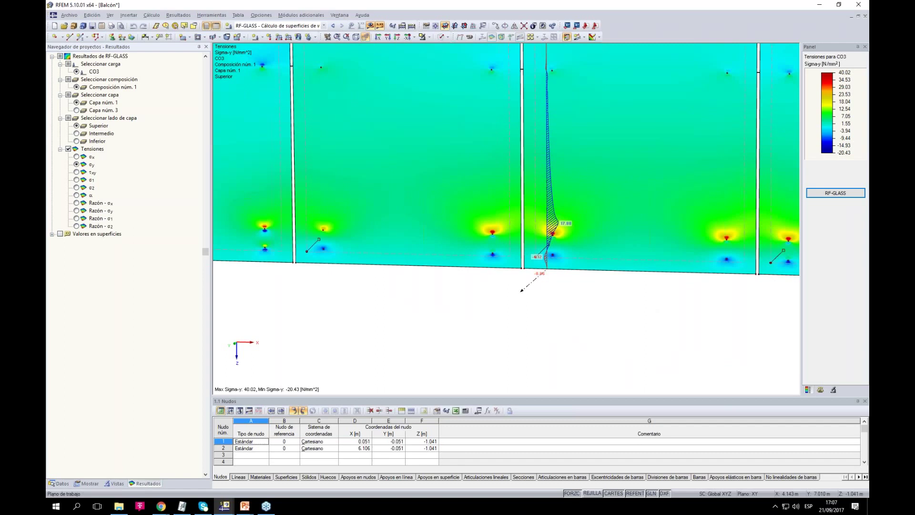
{"action": "middle_click_drag", "start_coordinate": [641, 155], "coordinate": [602, 149], "text": "ctrl"}
{"action": "scroll", "coordinate": [528, 258], "scroll_direction": "down", "scroll_amount": 1}
{"action": "middle_click_drag", "start_coordinate": [576, 284], "coordinate": [573, 315]}
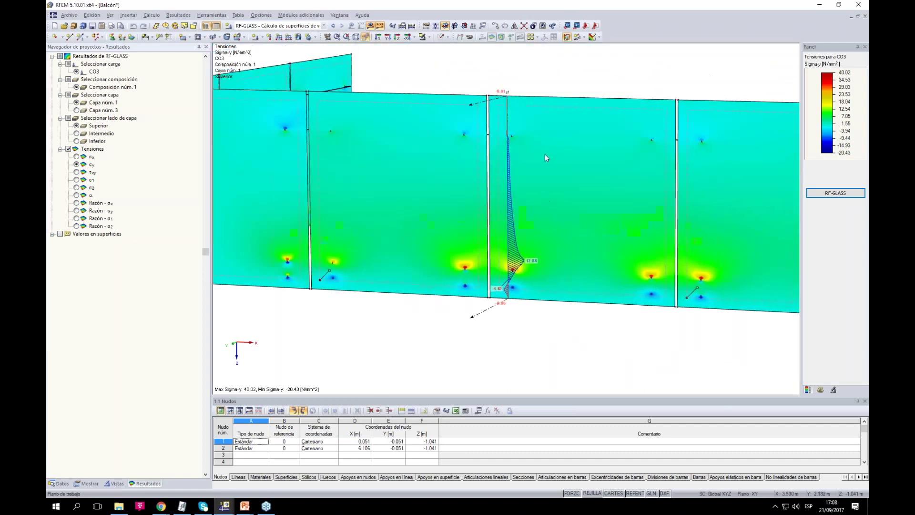
{"action": "scroll", "coordinate": [513, 282], "scroll_direction": "up", "scroll_amount": 2}
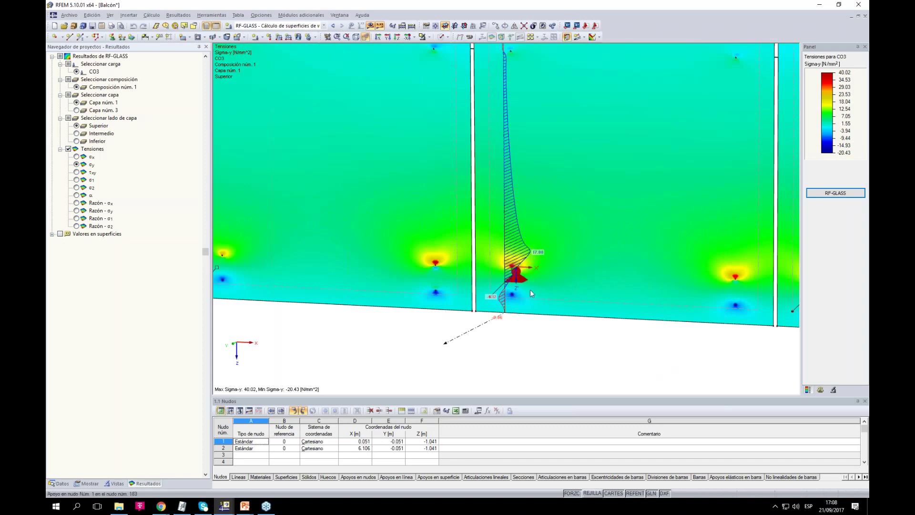
{"action": "scroll", "coordinate": [530, 290], "scroll_direction": "down", "scroll_amount": 2}
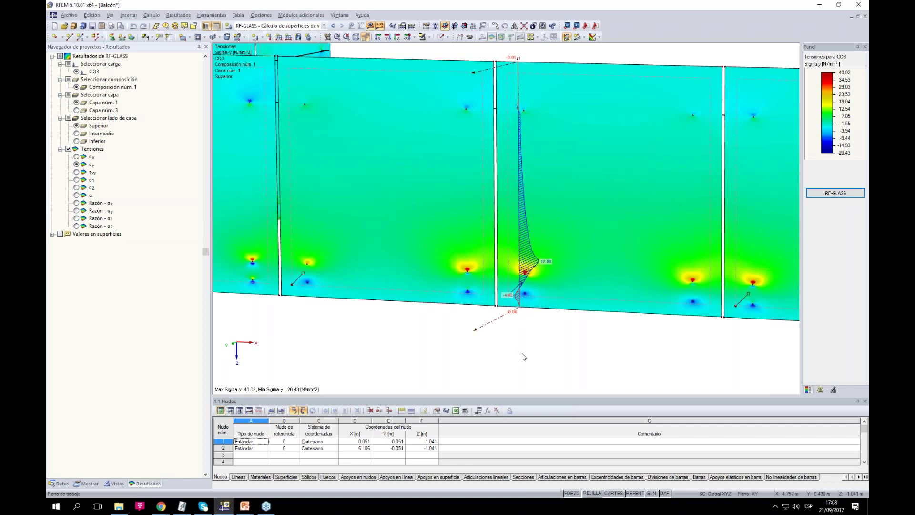
{"action": "scroll", "coordinate": [526, 348], "scroll_direction": "down", "scroll_amount": 2}
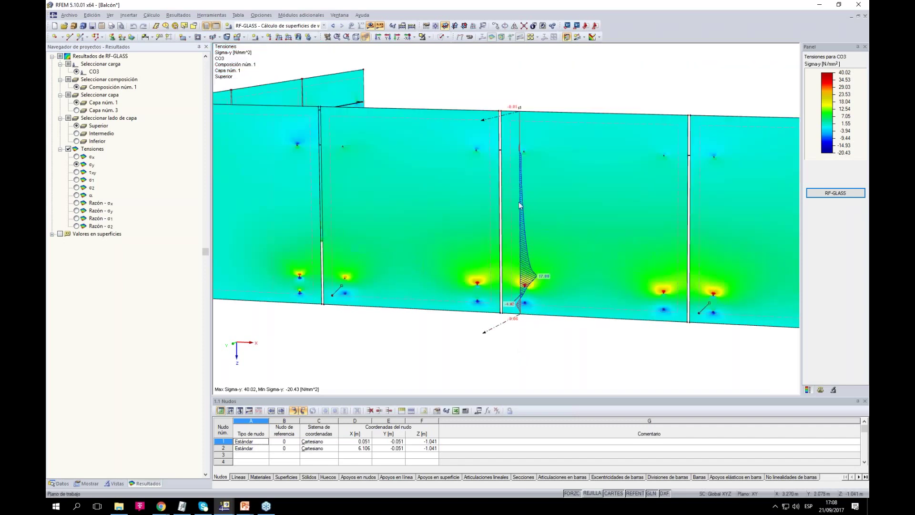
{"action": "scroll", "coordinate": [519, 201], "scroll_direction": "down", "scroll_amount": 1}
{"action": "middle_click_drag", "start_coordinate": [520, 180], "coordinate": [487, 184], "text": "ctrl"}
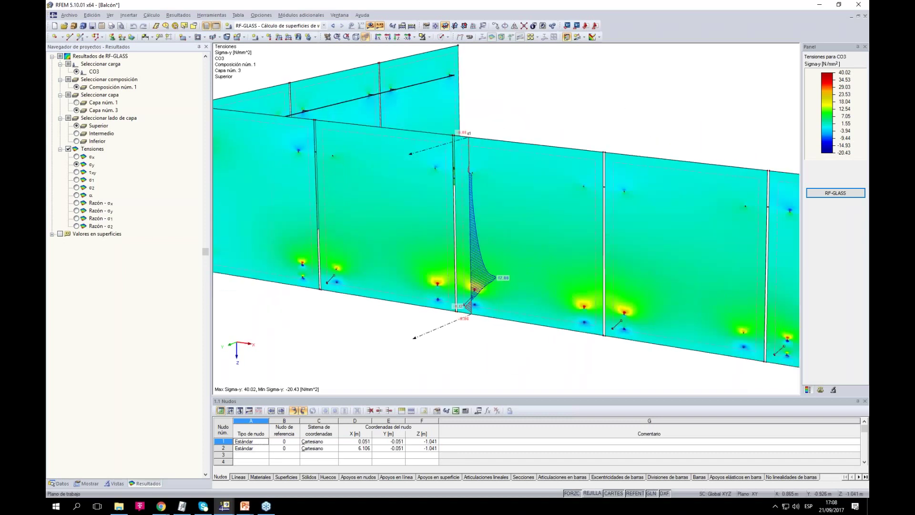
View the layer 3 stresses at the middle and lower sides, and examine σx on the lower side around the point supports
{"action": "left_click", "coordinate": [76, 133]}
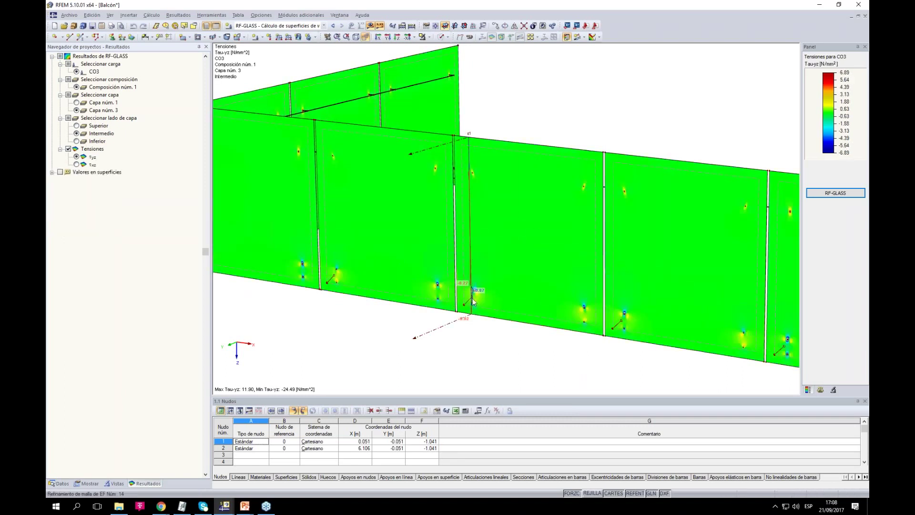
{"action": "left_click", "coordinate": [76, 141]}
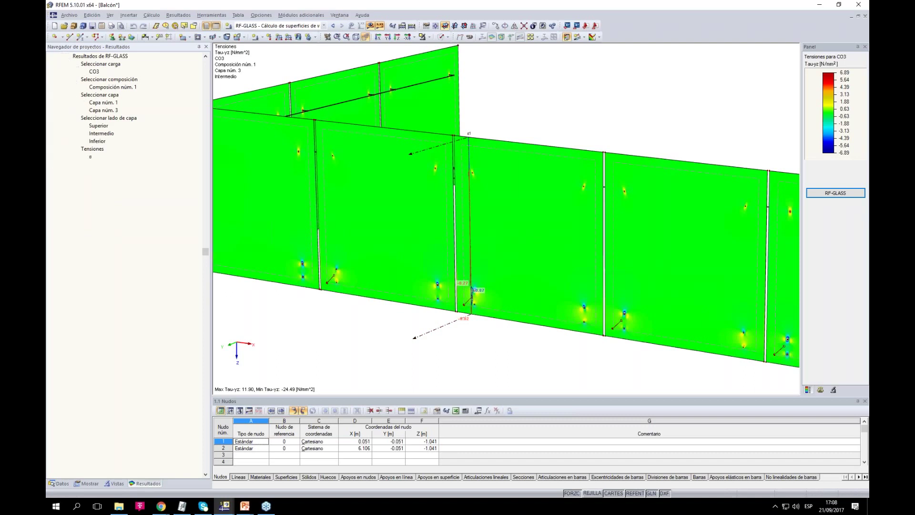
{"action": "mouse_move", "coordinate": [589, 123]}
{"action": "middle_mouse_down", "text": "ctrl"}
{"action": "mouse_move", "coordinate": [631, 127]}
{"action": "mouse_move", "coordinate": [577, 131]}
{"action": "middle_mouse_up", "text": "ctrl"}
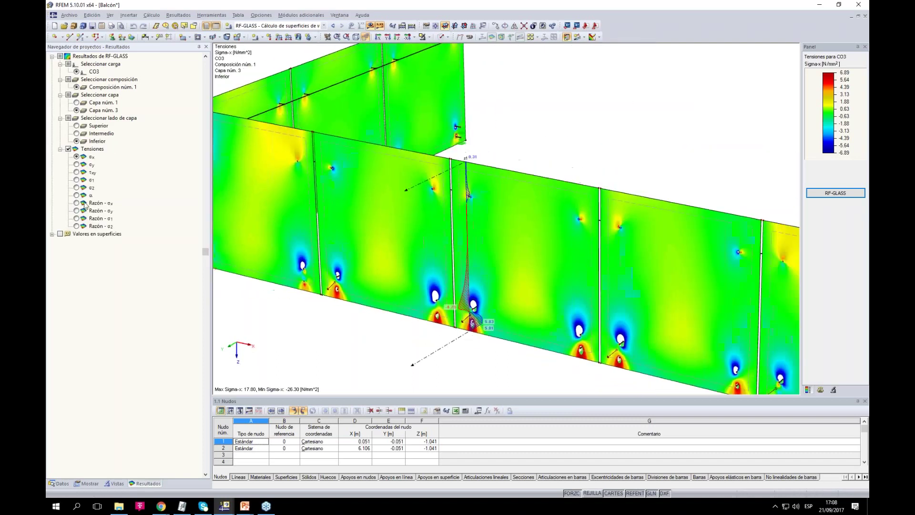
{"action": "middle_click_drag", "start_coordinate": [536, 361], "coordinate": [493, 327]}
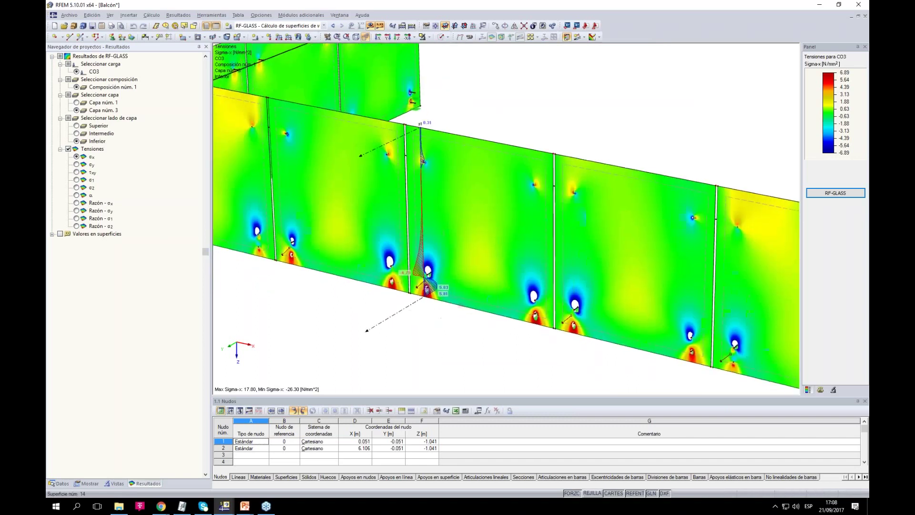
{"action": "scroll", "coordinate": [524, 314], "scroll_direction": "up", "scroll_amount": 3}
{"action": "scroll", "coordinate": [548, 331], "scroll_direction": "up", "scroll_amount": 4}
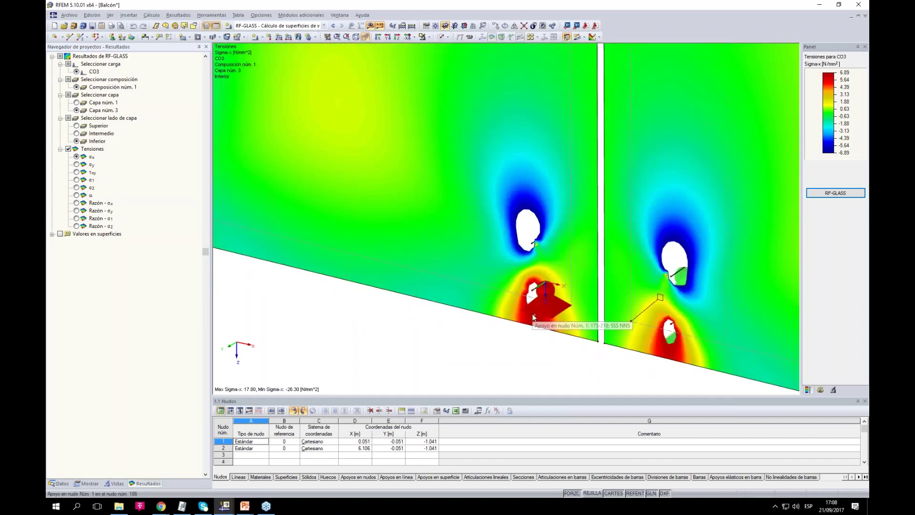
{"action": "scroll", "coordinate": [534, 317], "scroll_direction": "down", "scroll_amount": 7}
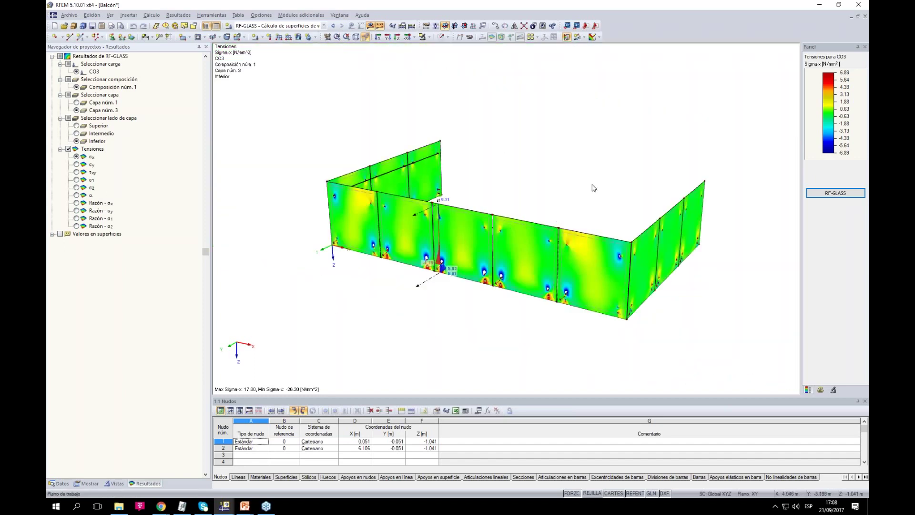
{"action": "middle_click_drag", "start_coordinate": [624, 187], "coordinate": [586, 173], "text": "ctrl"}
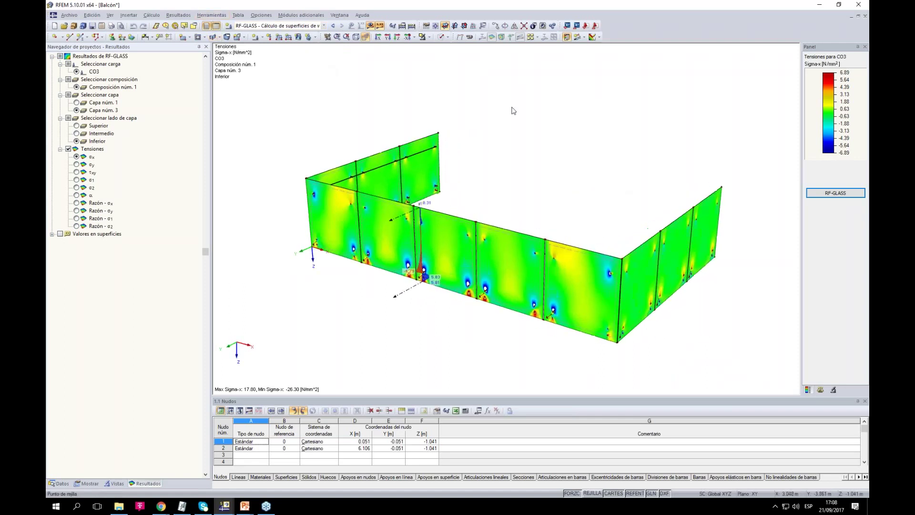
Set the graphic printout to go to report INF1 as a series print and open the series print settings
{"action": "left_click", "coordinate": [111, 26]}
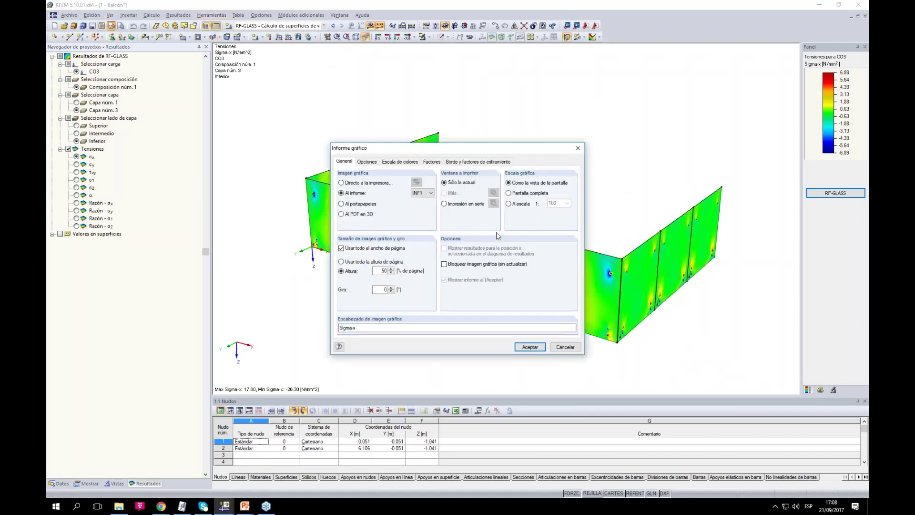
{"action": "left_click_drag", "start_coordinate": [506, 149], "coordinate": [513, 148]}
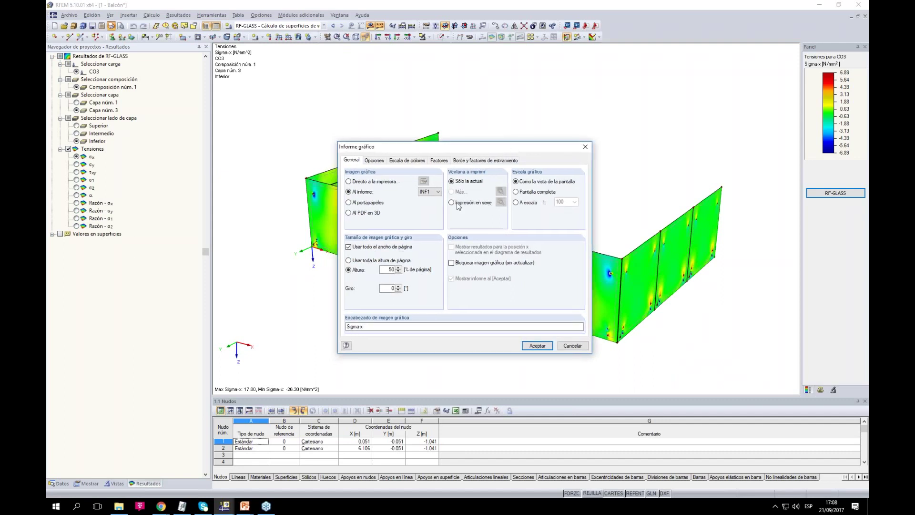
{"action": "left_click", "coordinate": [453, 203]}
{"action": "left_click", "coordinate": [500, 202]}
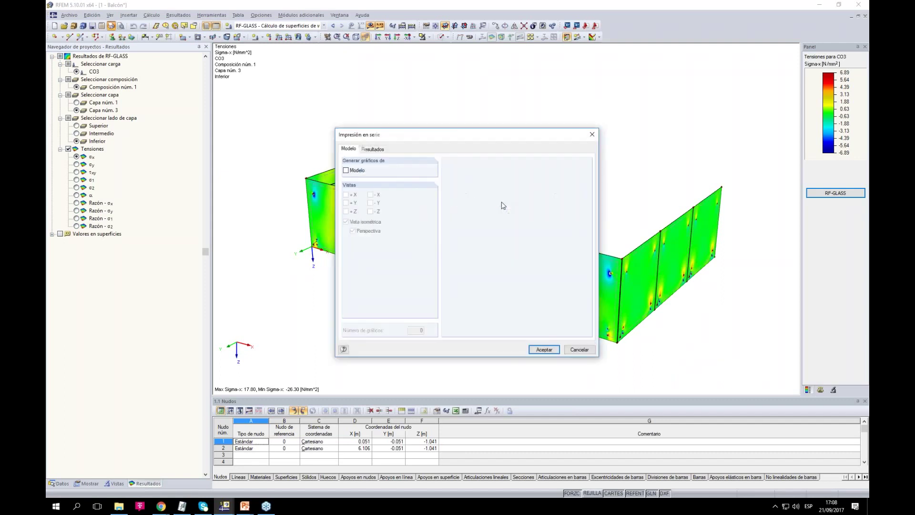
Include σx, σy, τxy, σ1 and σ2 in the series and print them to a new report with the reduced input data and results template
{"action": "left_click", "coordinate": [374, 149]}
{"action": "left_click", "coordinate": [472, 277]}
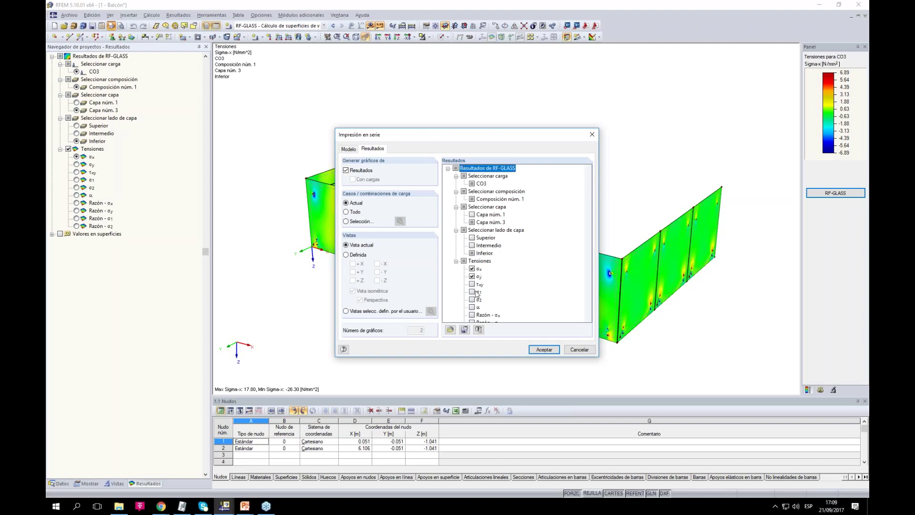
{"action": "left_click", "coordinate": [472, 284]}
{"action": "left_click", "coordinate": [472, 292]}
{"action": "left_click", "coordinate": [472, 299]}
{"action": "left_click", "coordinate": [544, 349]}
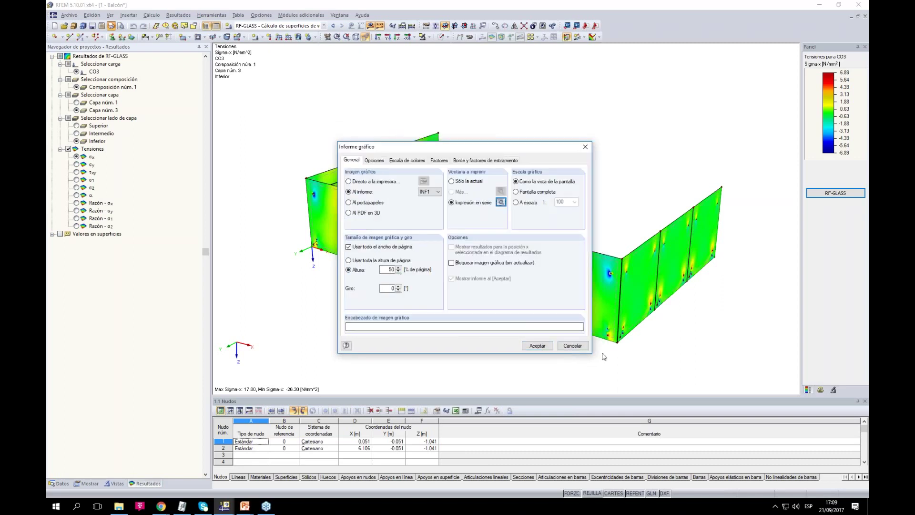
{"action": "left_click", "coordinate": [537, 346]}
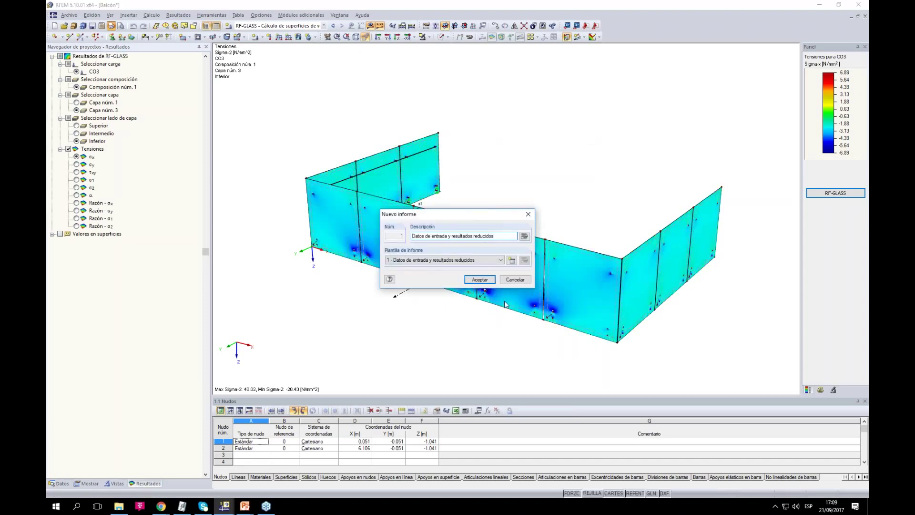
{"action": "left_click", "coordinate": [489, 281]}
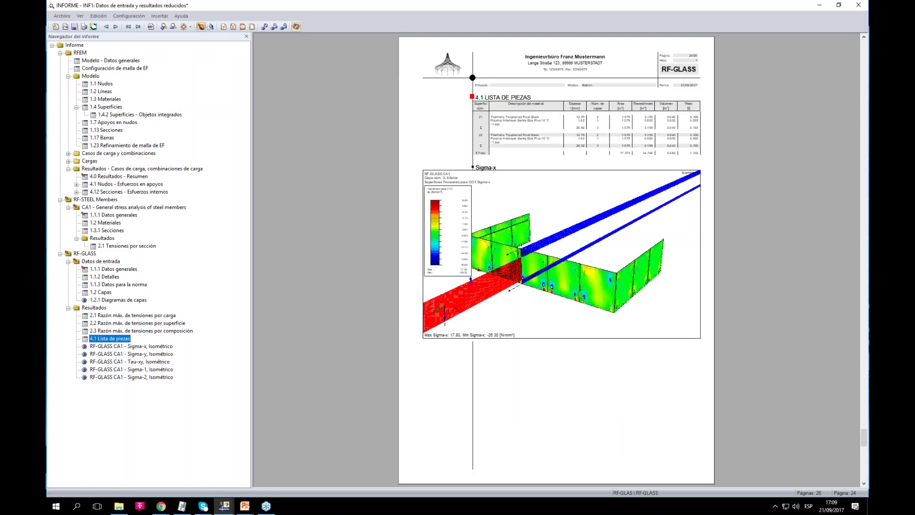
Reopen the report's Sigma-y graphic in the model view, reduce the section diagram factor to 0.125, and return to the report
{"action": "scroll", "coordinate": [568, 305], "scroll_direction": "down", "scroll_amount": 5}
{"action": "scroll", "coordinate": [581, 342], "scroll_direction": "down", "scroll_amount": 5}
{"action": "scroll", "coordinate": [501, 172], "scroll_direction": "up", "scroll_amount": 1}
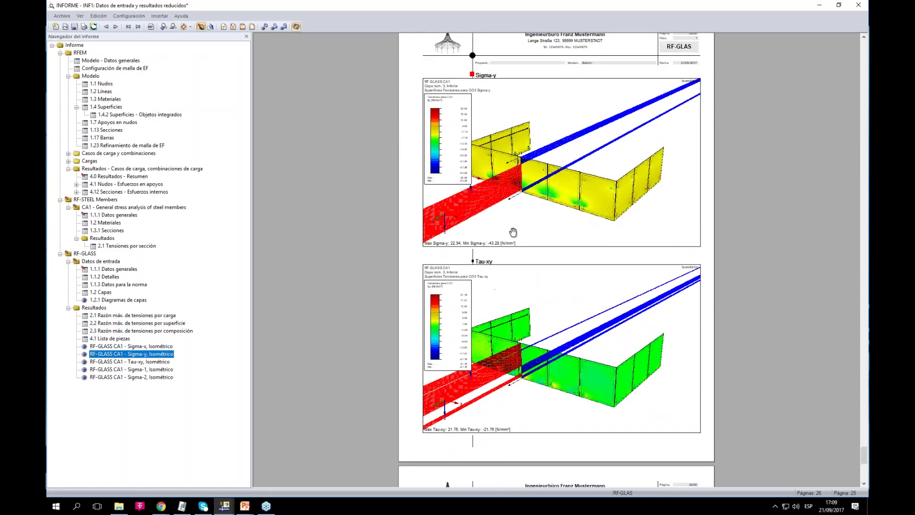
{"action": "right_click", "coordinate": [500, 220]}
{"action": "left_click", "coordinate": [523, 268]}
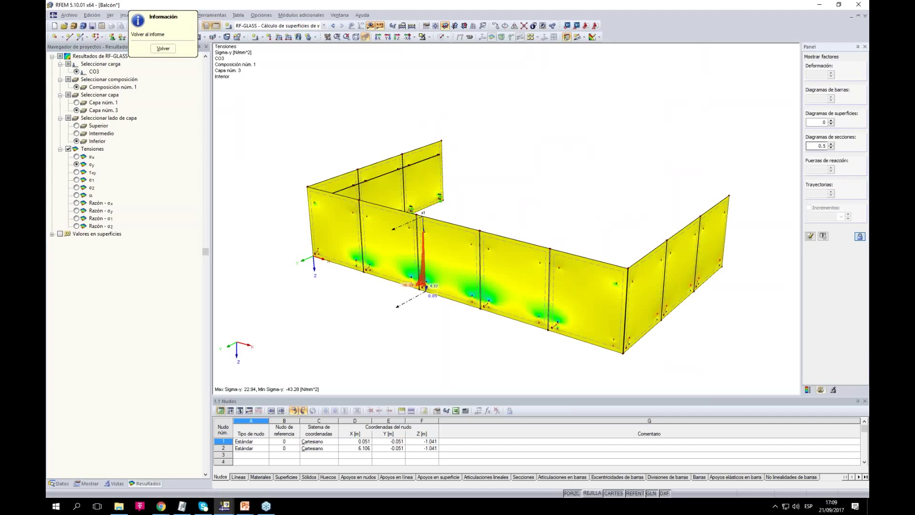
{"action": "left_click", "coordinate": [831, 149]}
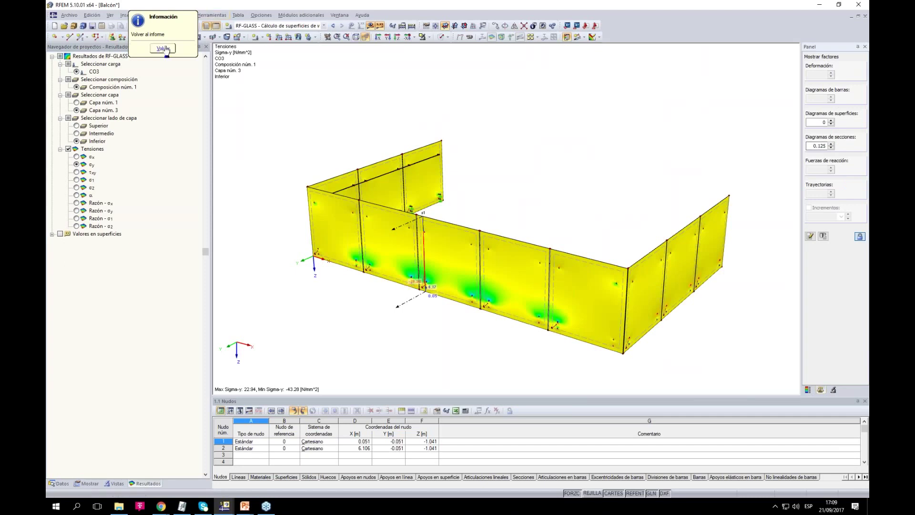
{"action": "left_click", "coordinate": [163, 49]}
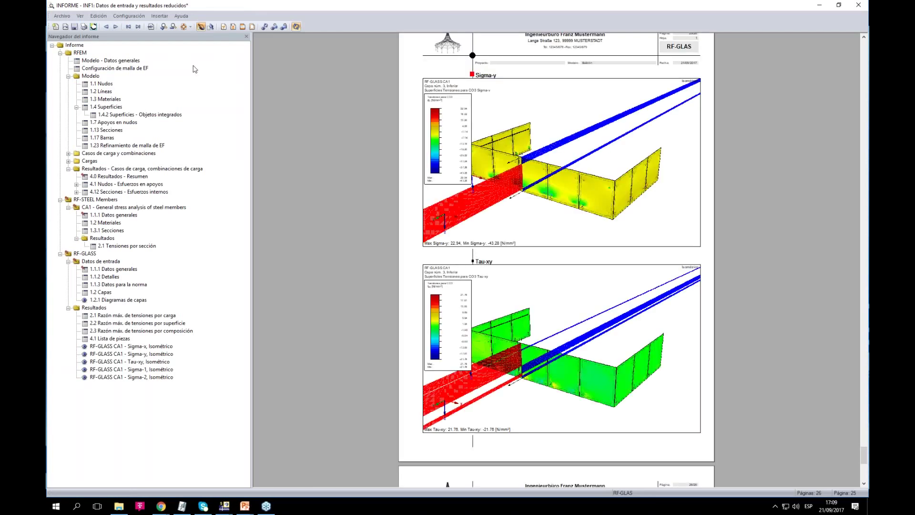
Review the report header settings and leave them without applying changes
{"action": "scroll", "coordinate": [448, 57], "scroll_direction": "up", "scroll_amount": 1}
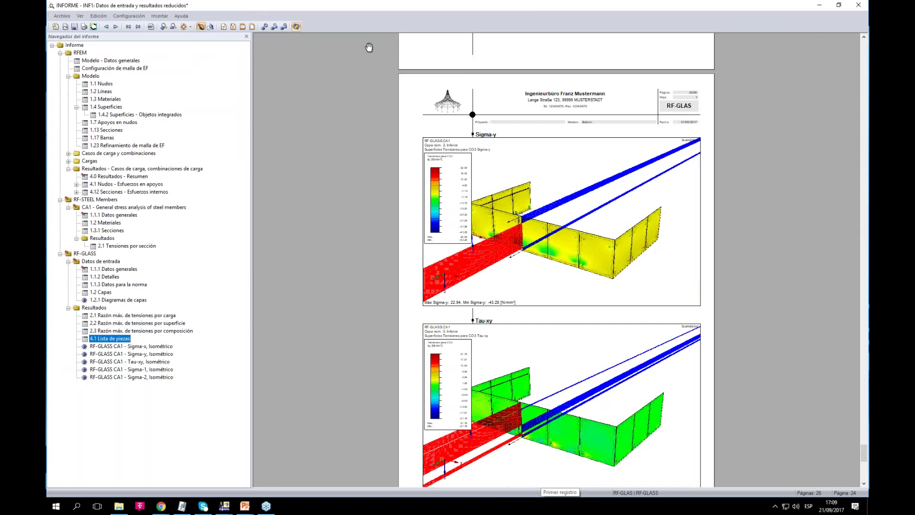
{"action": "left_click", "coordinate": [243, 27]}
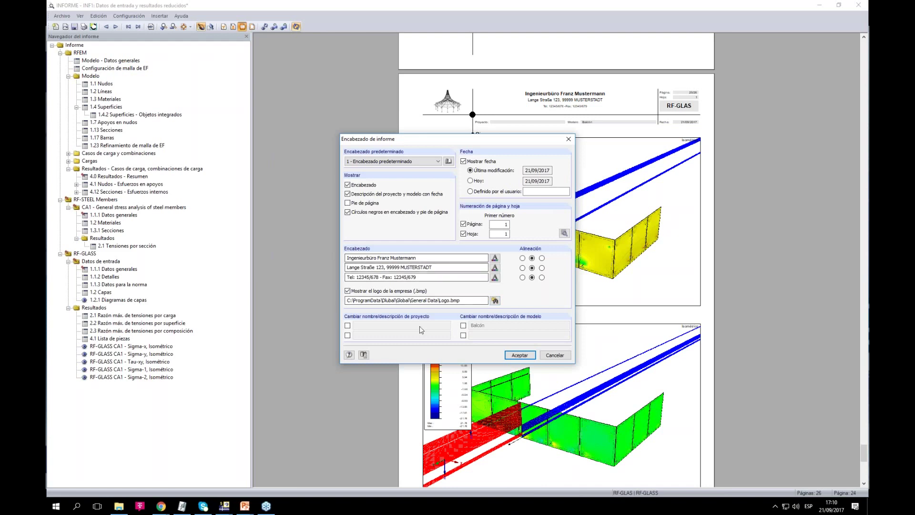
{"action": "left_click", "coordinate": [567, 359]}
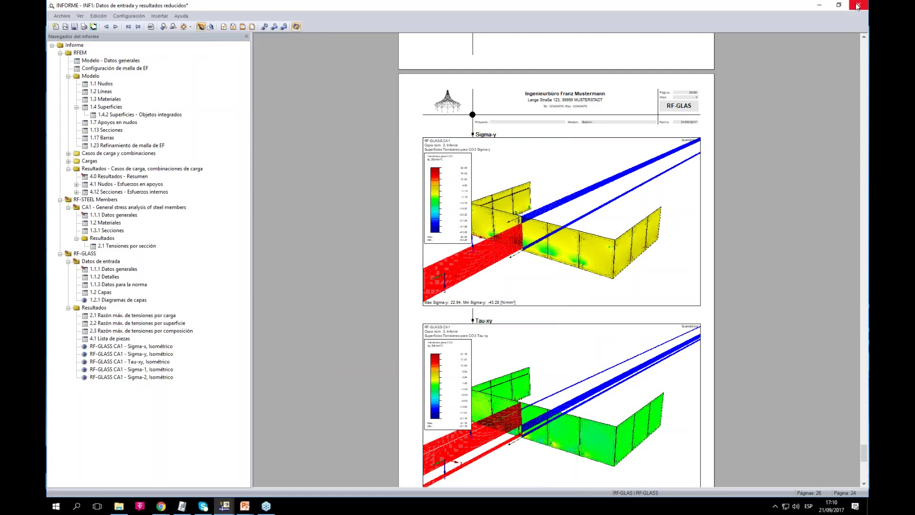
Close the report and save it
{"action": "left_click", "coordinate": [858, 6]}
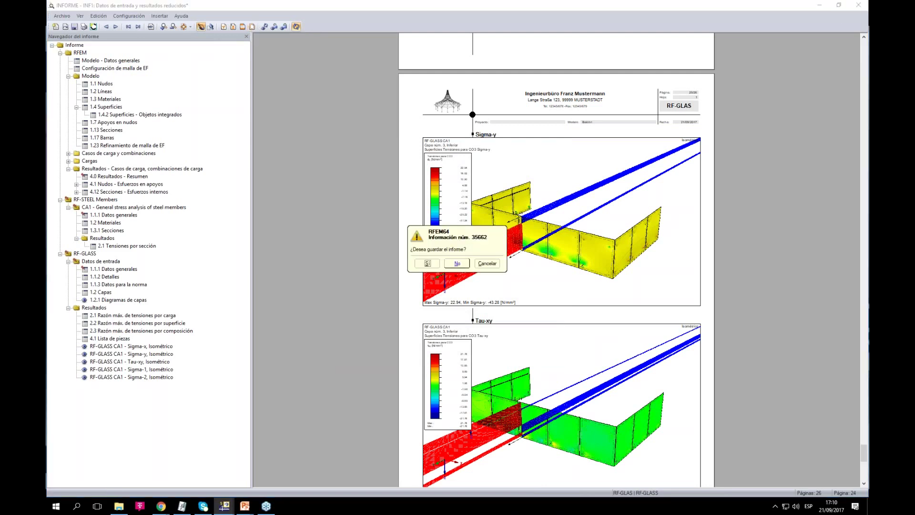
{"action": "left_click", "coordinate": [429, 265]}
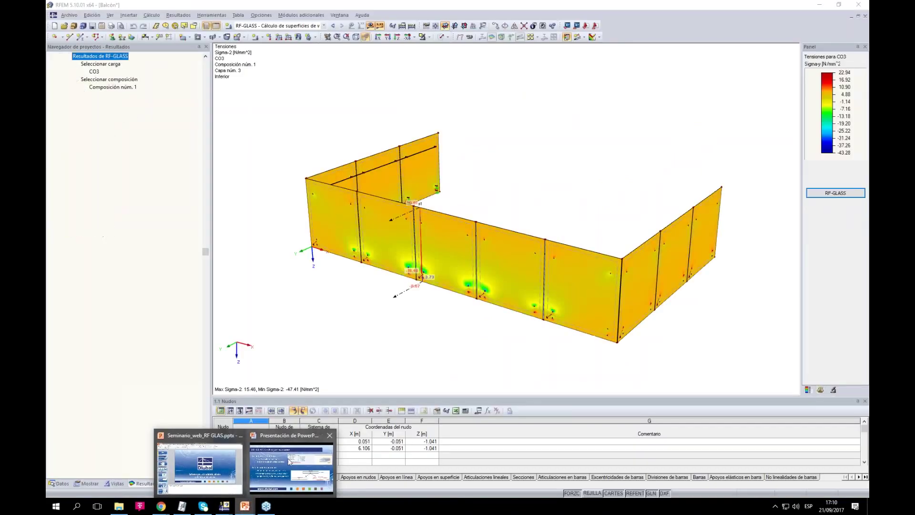
Switch to the running PowerPoint slide show and advance to the "Más información" slide
{"action": "left_click", "coordinate": [287, 460]}
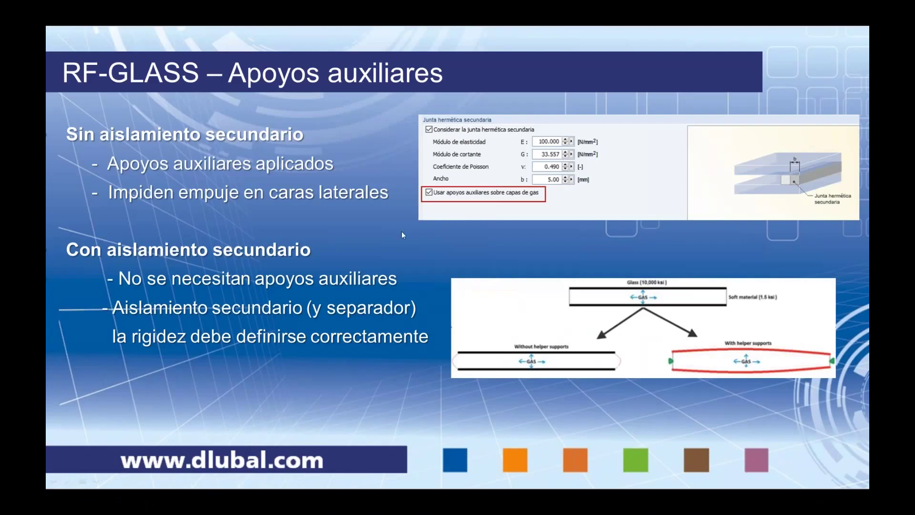
{"action": "left_click", "coordinate": [388, 210]}
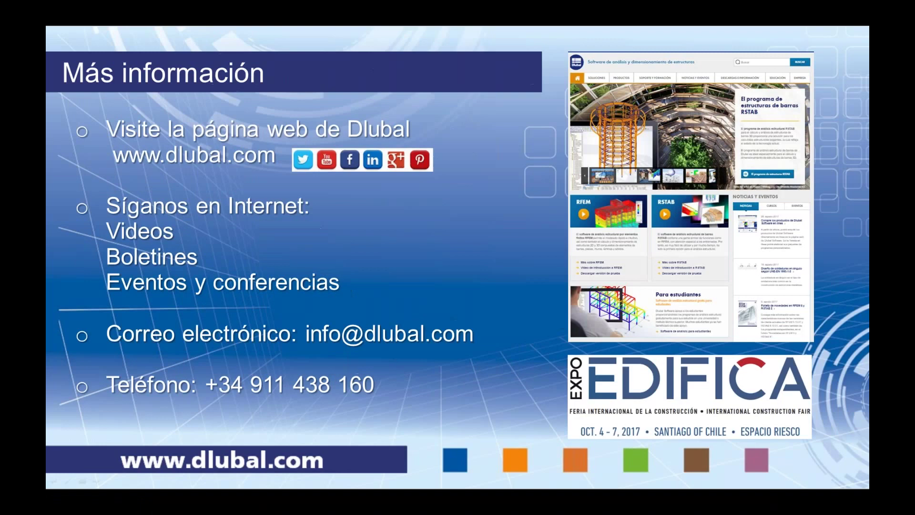